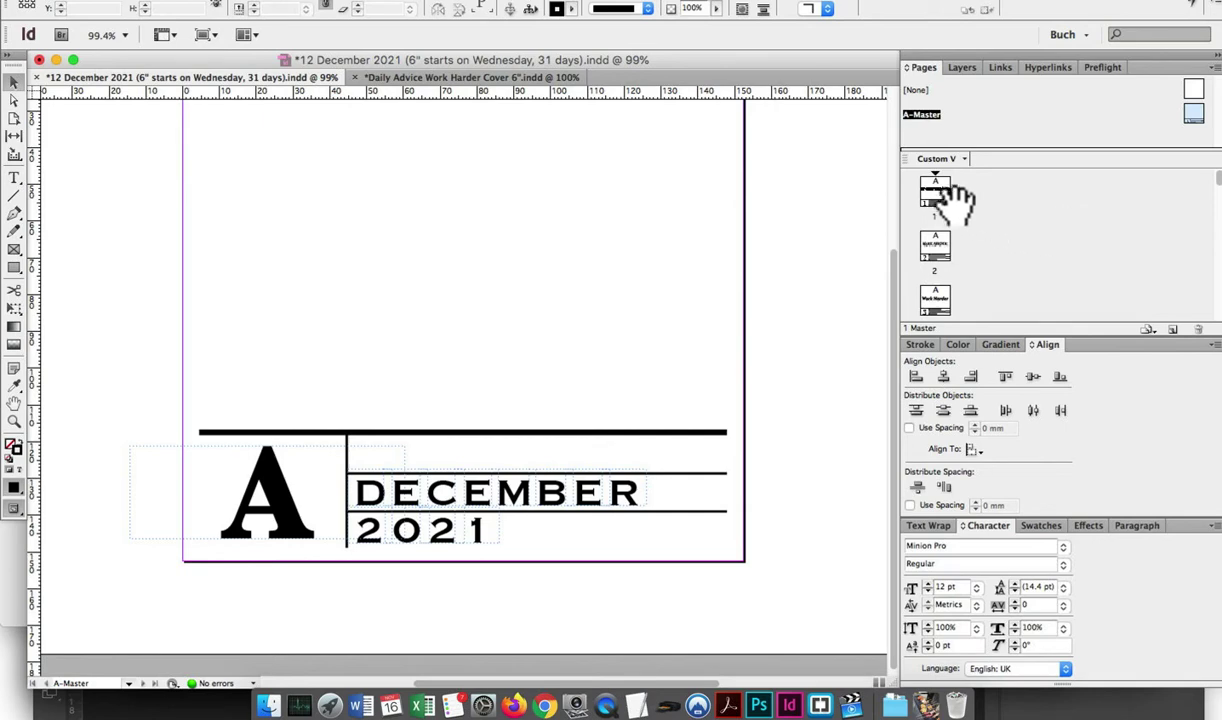
Export the December 2021 calendar as Adobe PDF (Print), replacing the existing 12 December 2021 PDF
{"action": "double_click", "coordinate": [932, 190]}
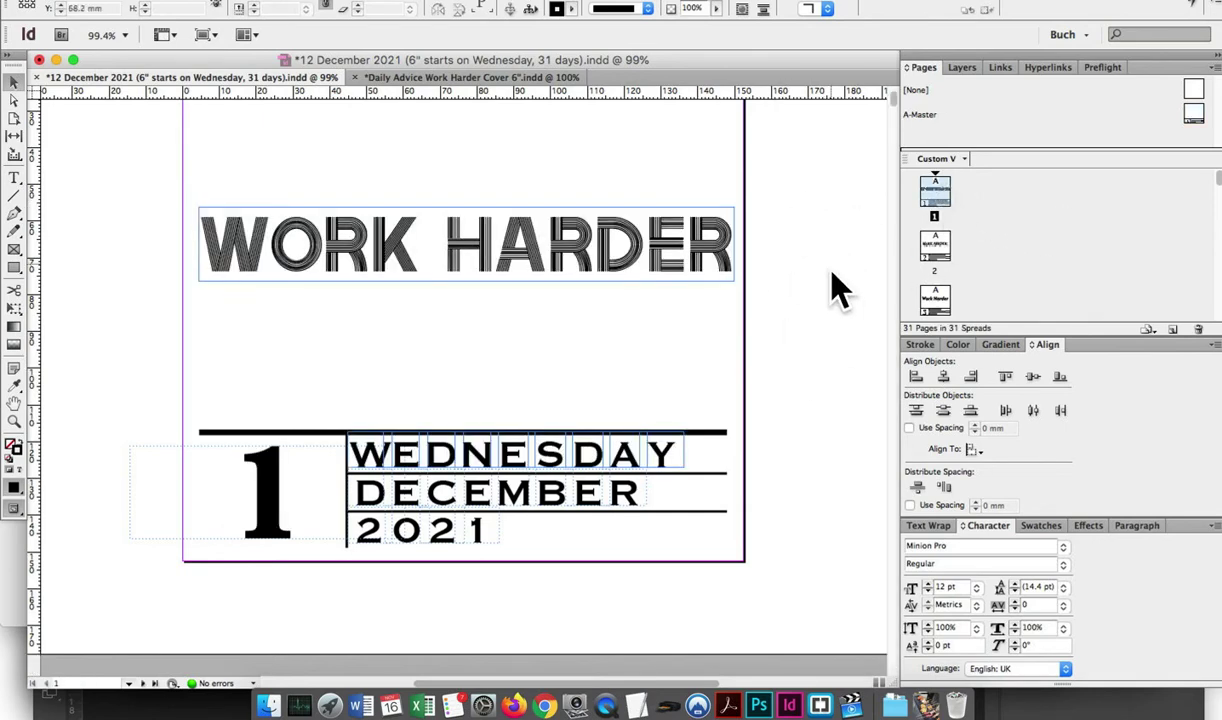
{"action": "scroll", "coordinate": [830, 285], "scroll_direction": "up", "scroll_amount": 3}
{"action": "scroll", "coordinate": [825, 282], "scroll_direction": "down", "scroll_amount": 4}
{"action": "left_click", "coordinate": [125, 1]}
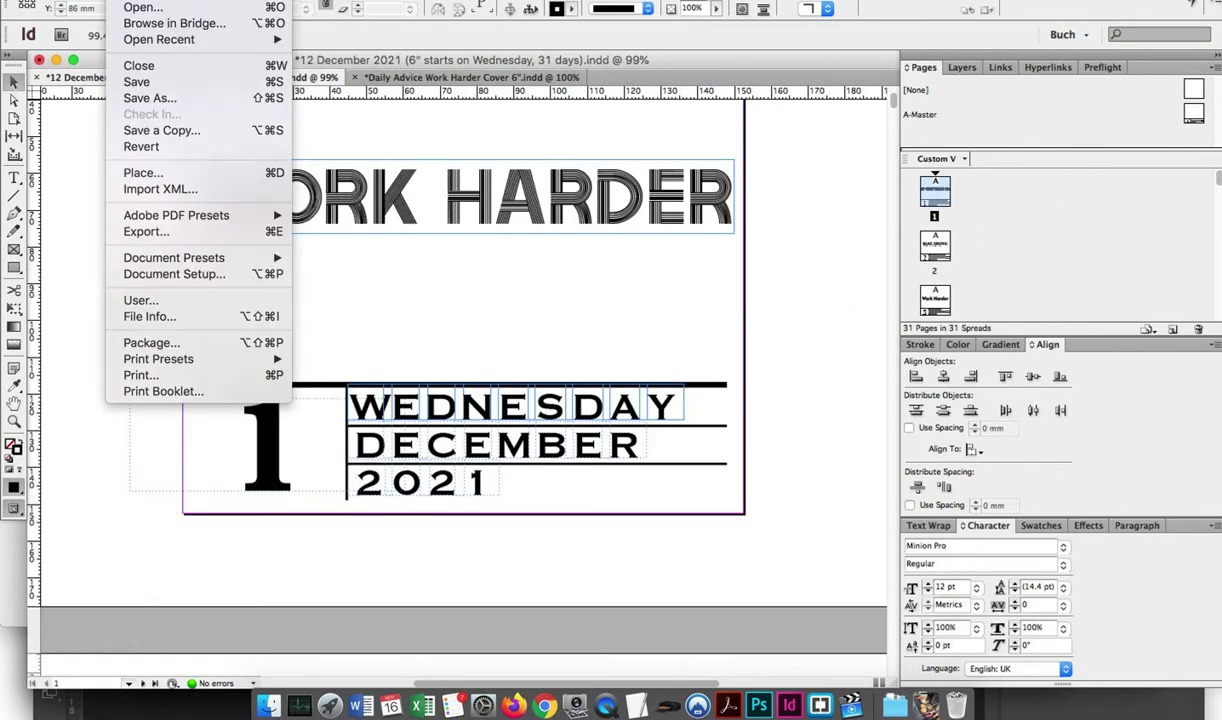
{"action": "left_click", "coordinate": [150, 231]}
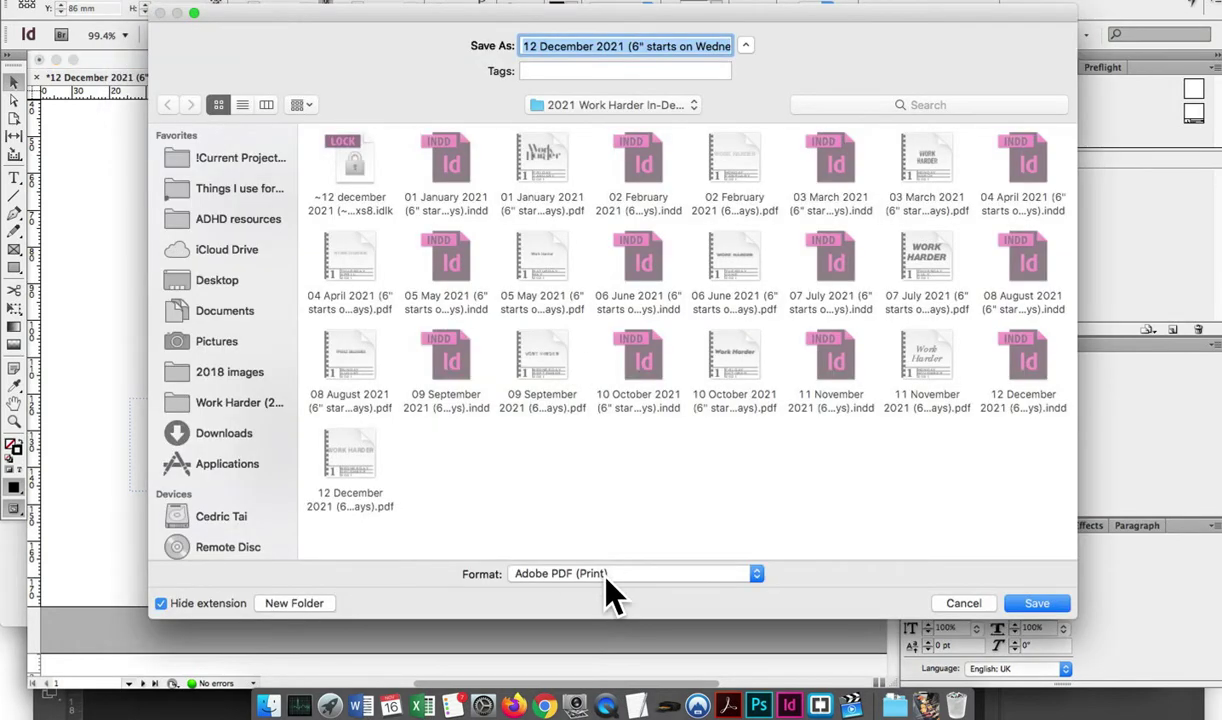
{"action": "left_click", "coordinate": [1036, 603]}
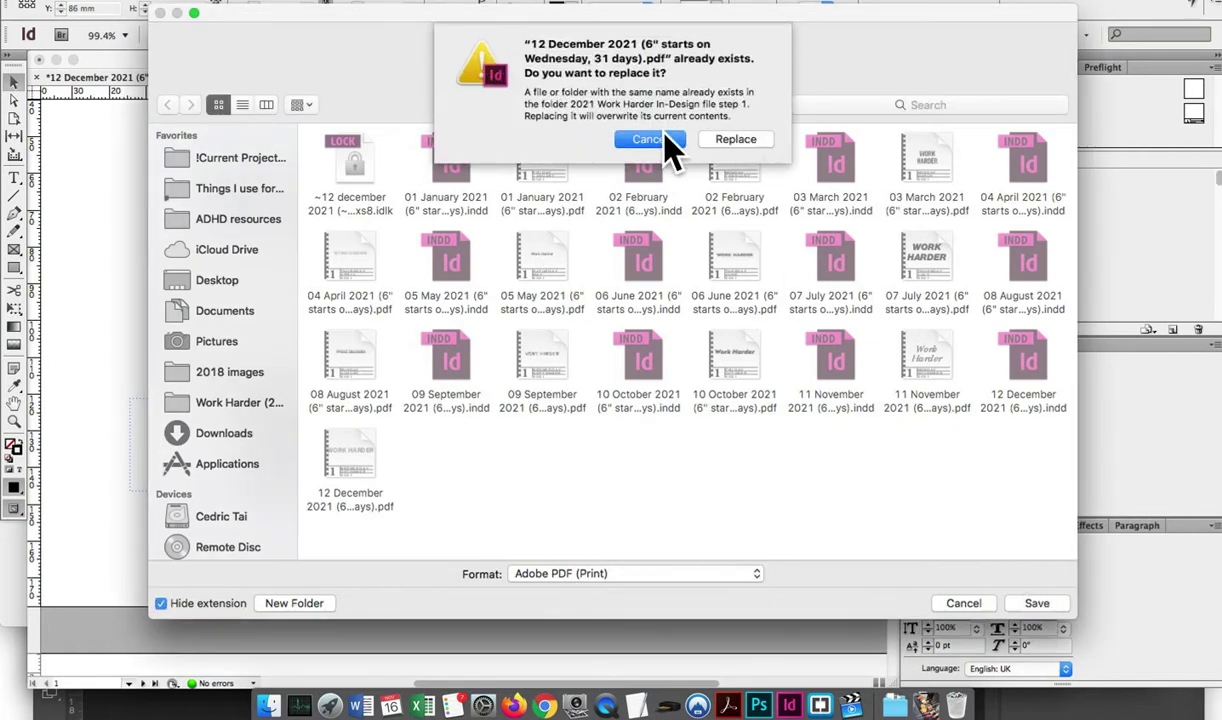
{"action": "left_click", "coordinate": [718, 140]}
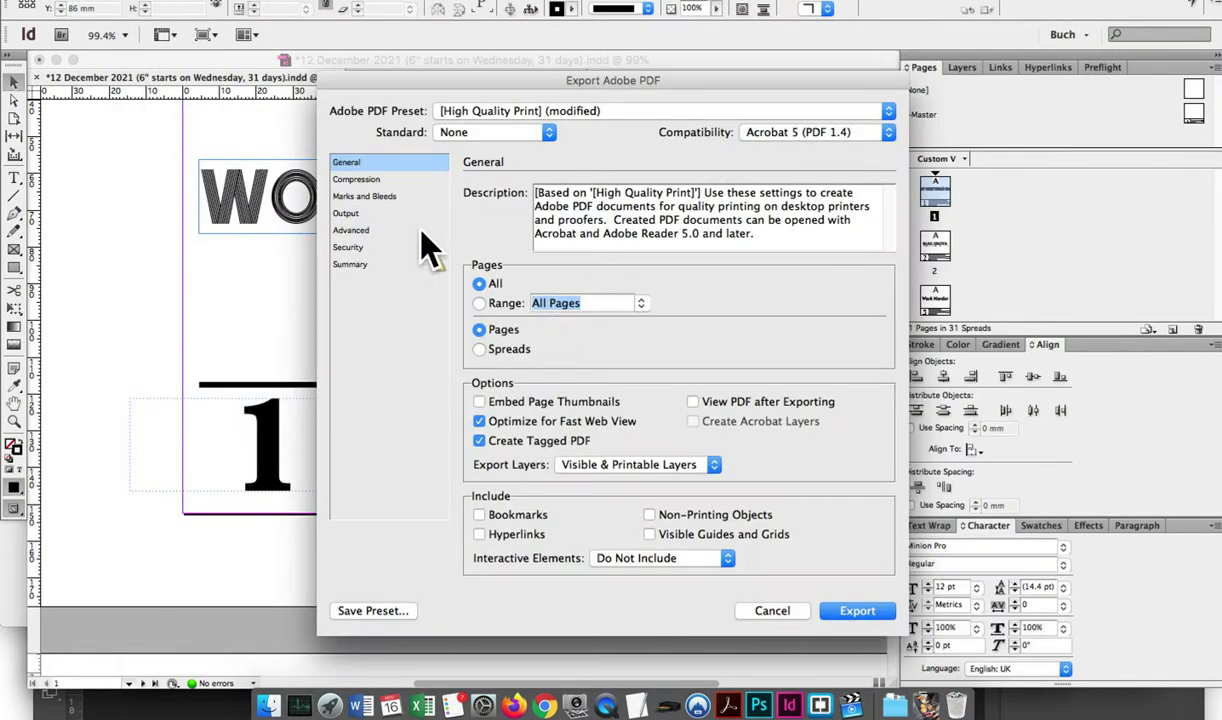
Review the Output, Advanced, Security, Marks and Bleeds and Compression settings, then export the PDF
{"action": "left_click", "coordinate": [360, 212]}
{"action": "left_click", "coordinate": [351, 230]}
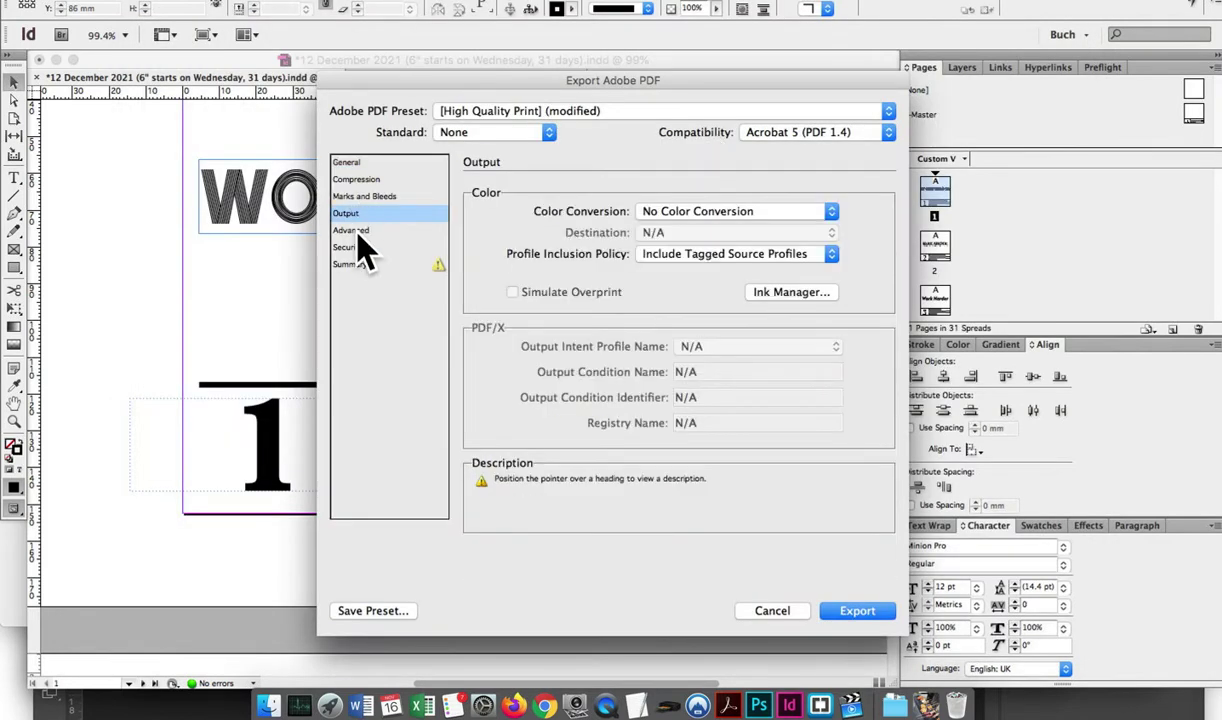
{"action": "left_click", "coordinate": [358, 247]}
{"action": "left_click", "coordinate": [352, 230]}
{"action": "left_click", "coordinate": [357, 196]}
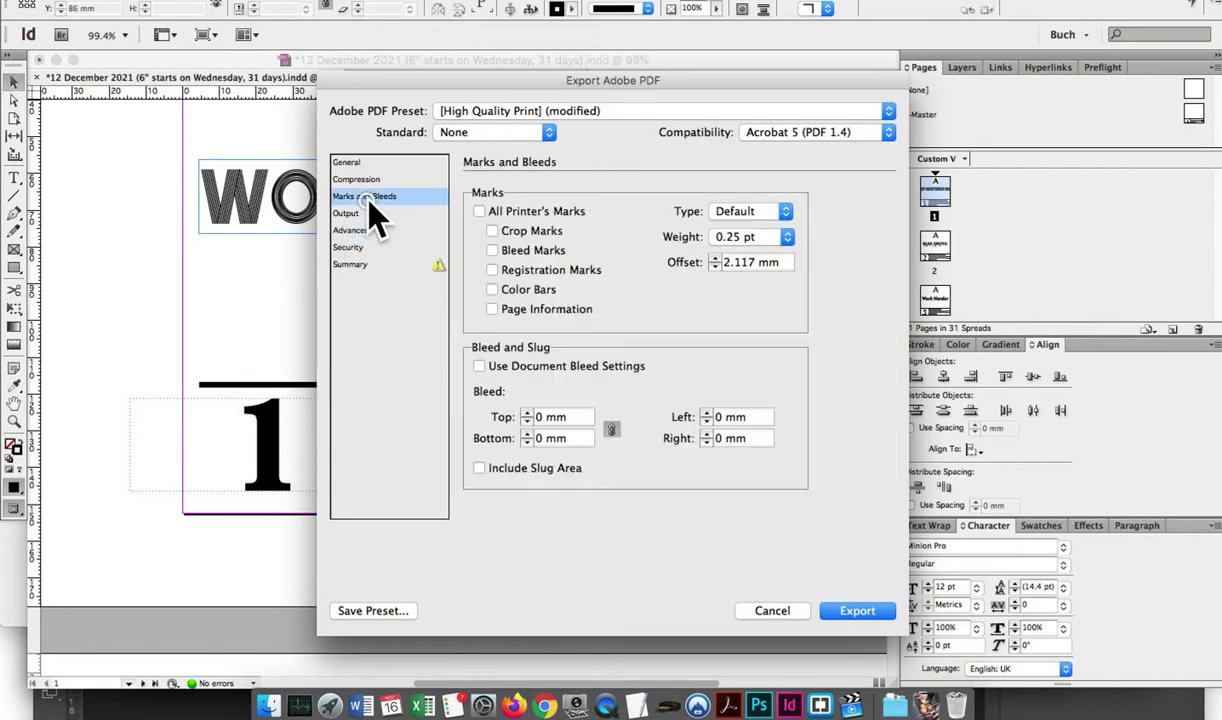
{"action": "left_click", "coordinate": [366, 180]}
{"action": "left_click", "coordinate": [704, 321]}
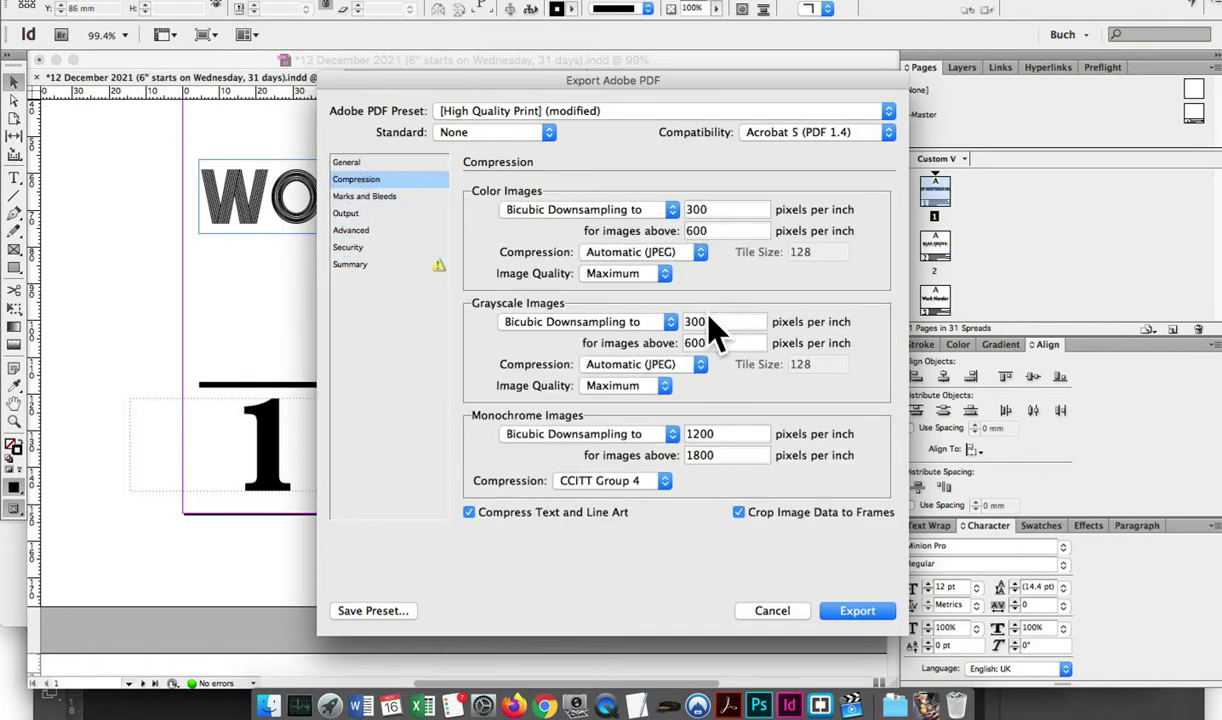
{"action": "left_click", "coordinate": [853, 610]}
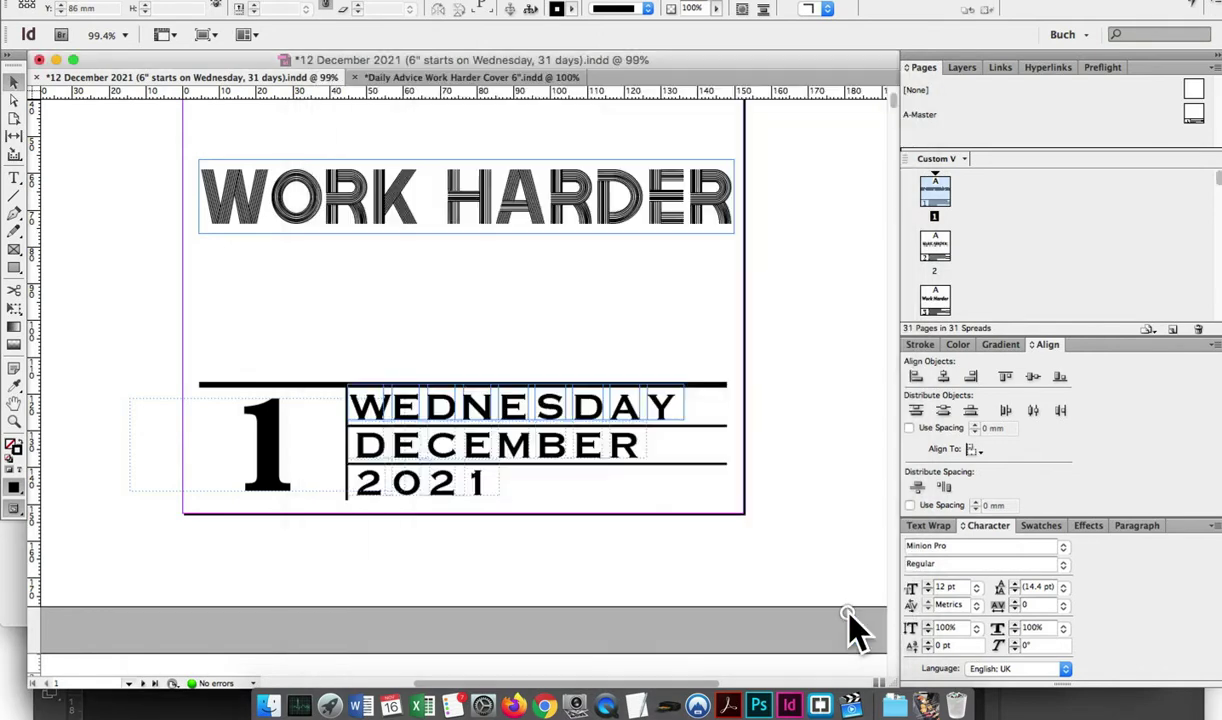
{"action": "left_click", "coordinate": [728, 704]}
Close the cover PDF, open 12 December 2021 PDF from the step 1 folder, and browse to 31 December
{"action": "left_click", "coordinate": [12, 10]}
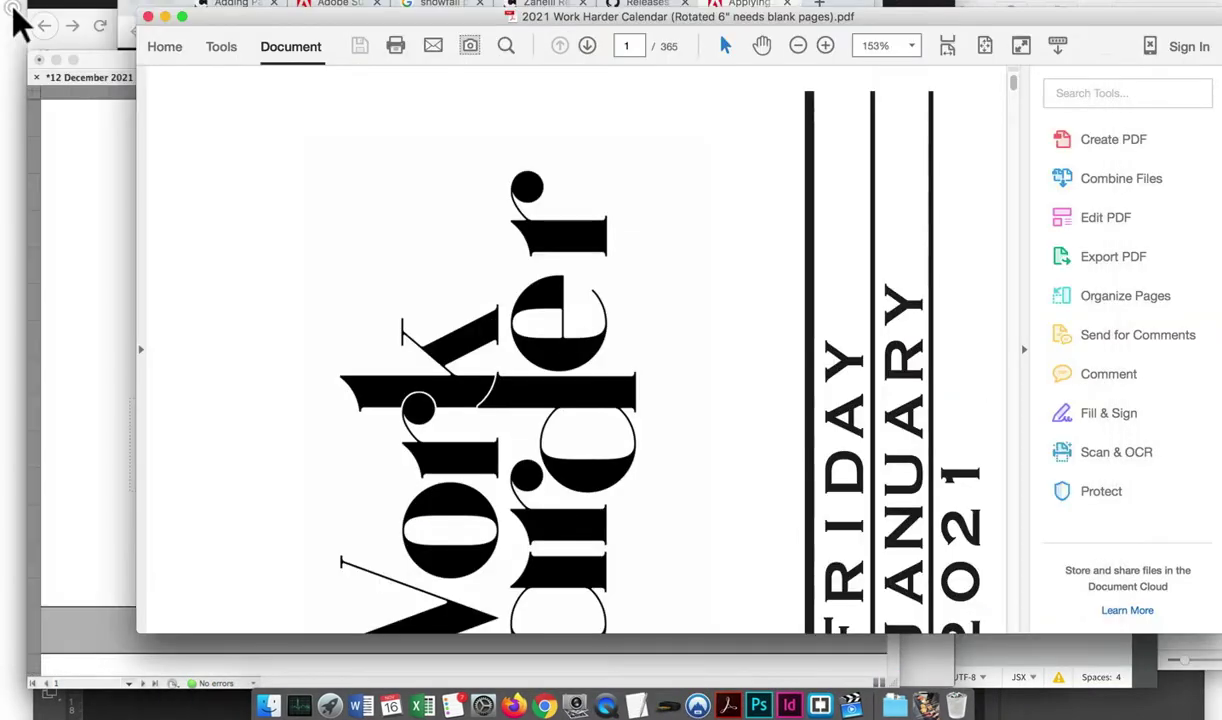
{"action": "left_click", "coordinate": [150, 1]}
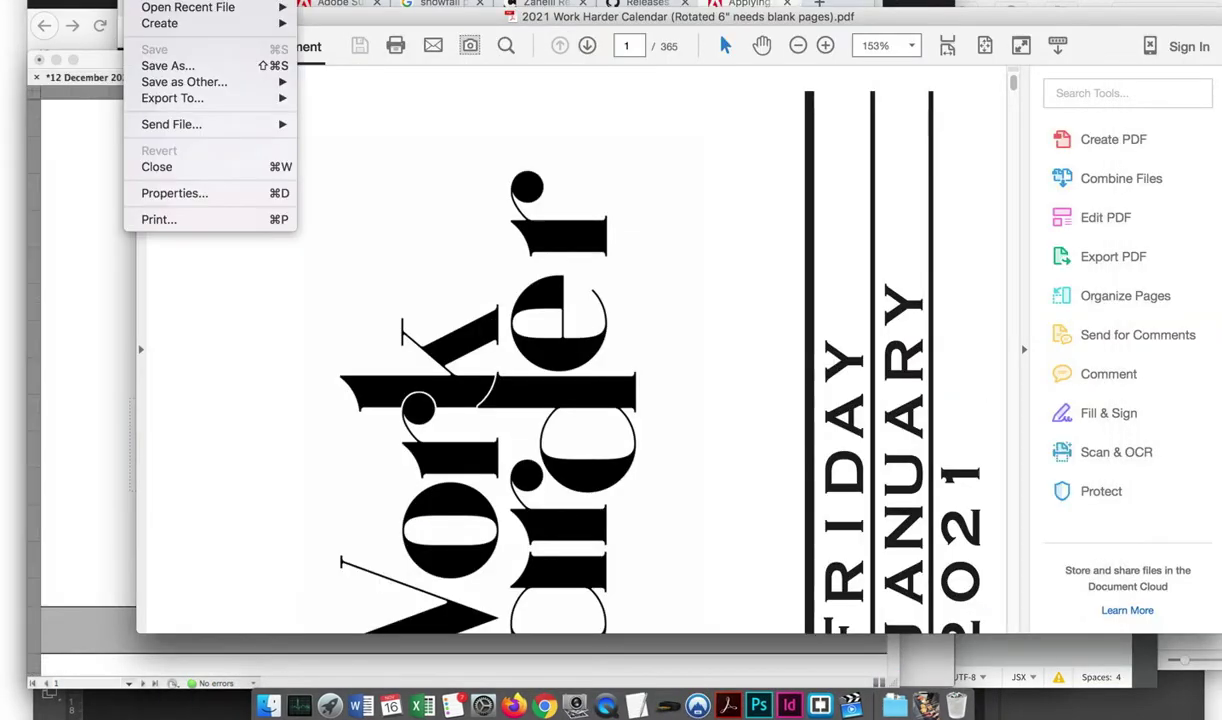
{"action": "left_click", "coordinate": [194, 3]}
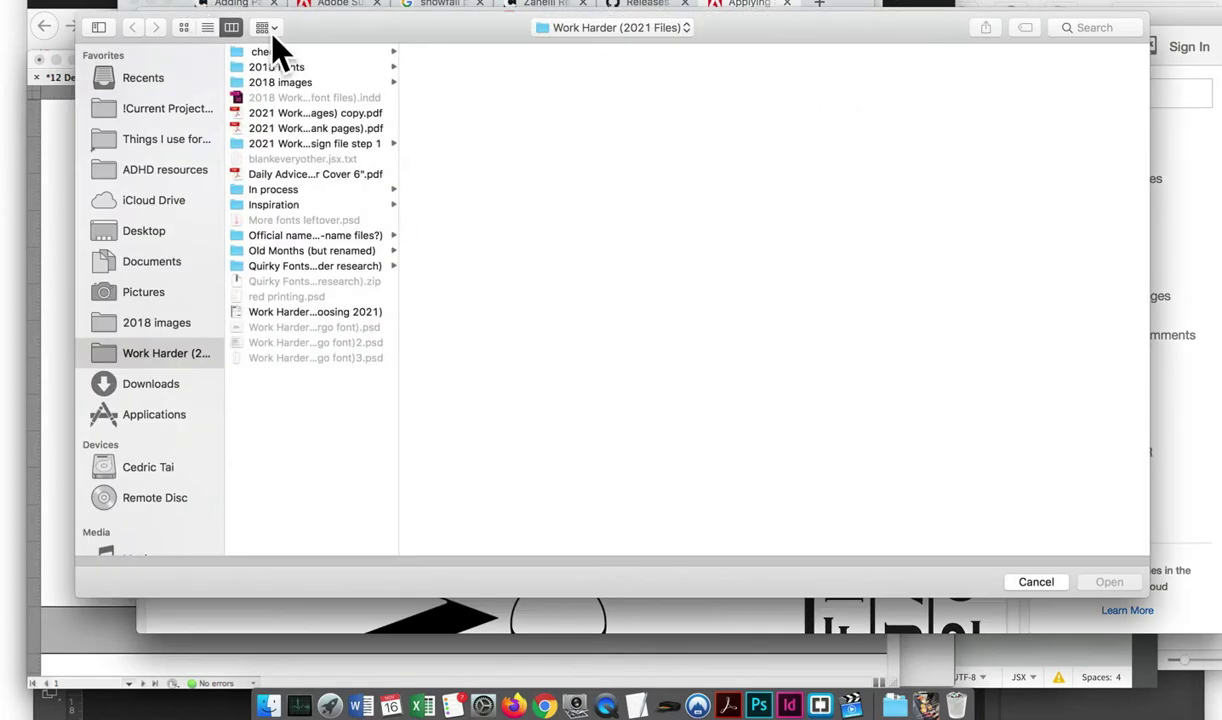
{"action": "left_click", "coordinate": [317, 145]}
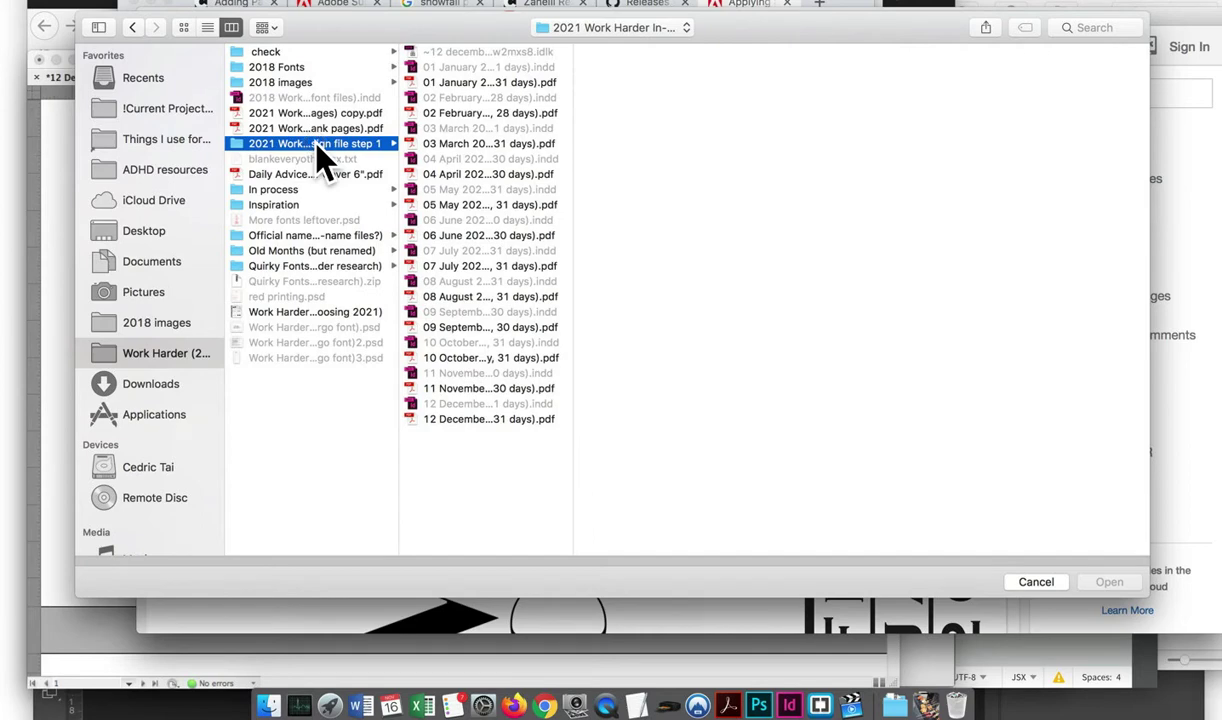
{"action": "left_click", "coordinate": [447, 418]}
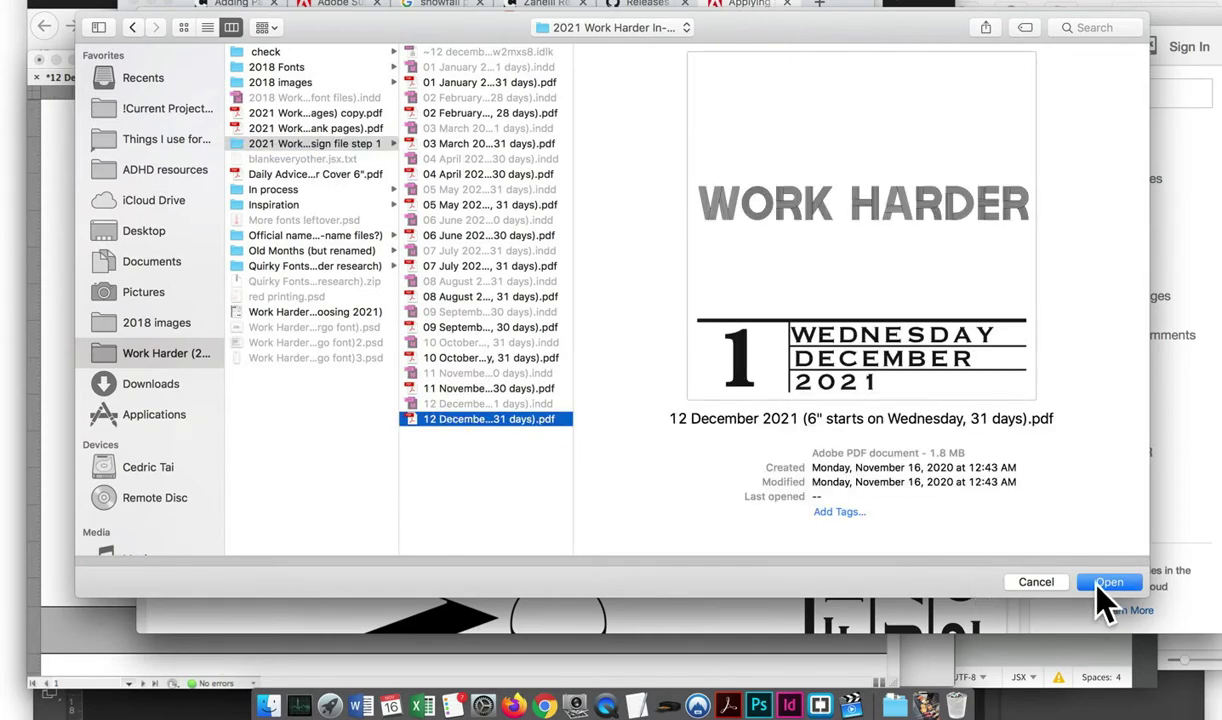
{"action": "left_click", "coordinate": [1100, 584]}
{"action": "scroll", "coordinate": [590, 355], "scroll_direction": "down", "scroll_amount": 1}
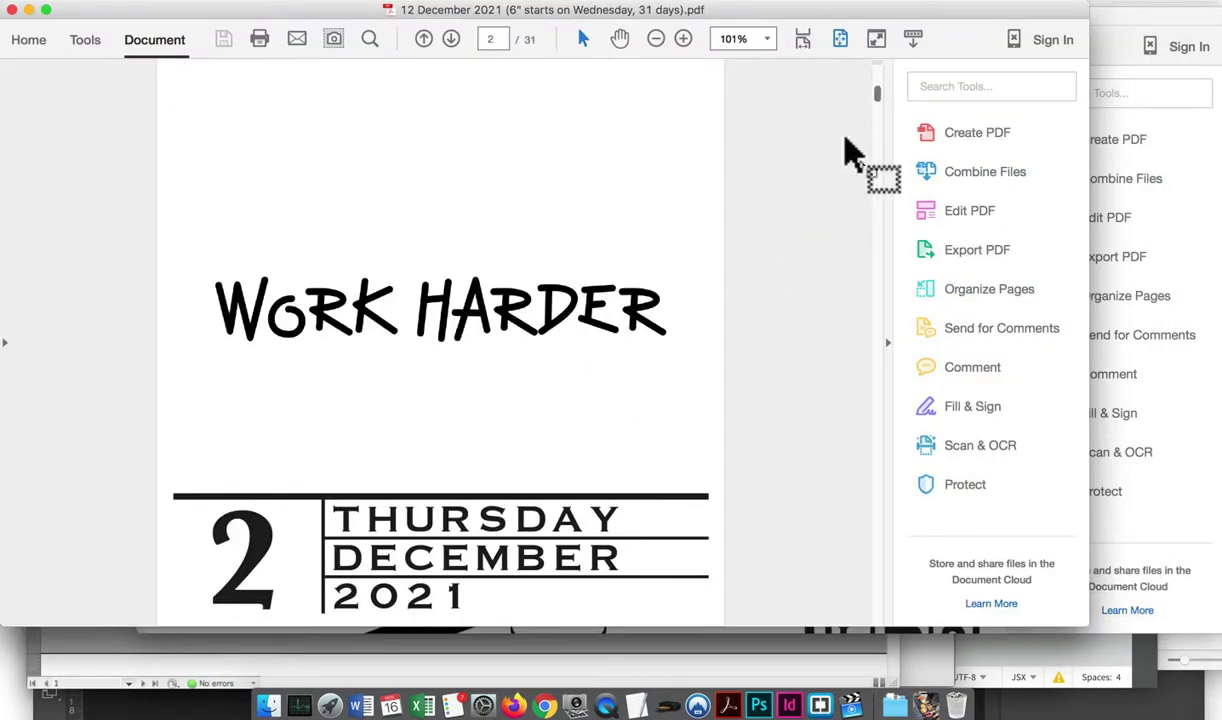
{"action": "left_click_drag", "start_coordinate": [877, 95], "coordinate": [878, 618]}
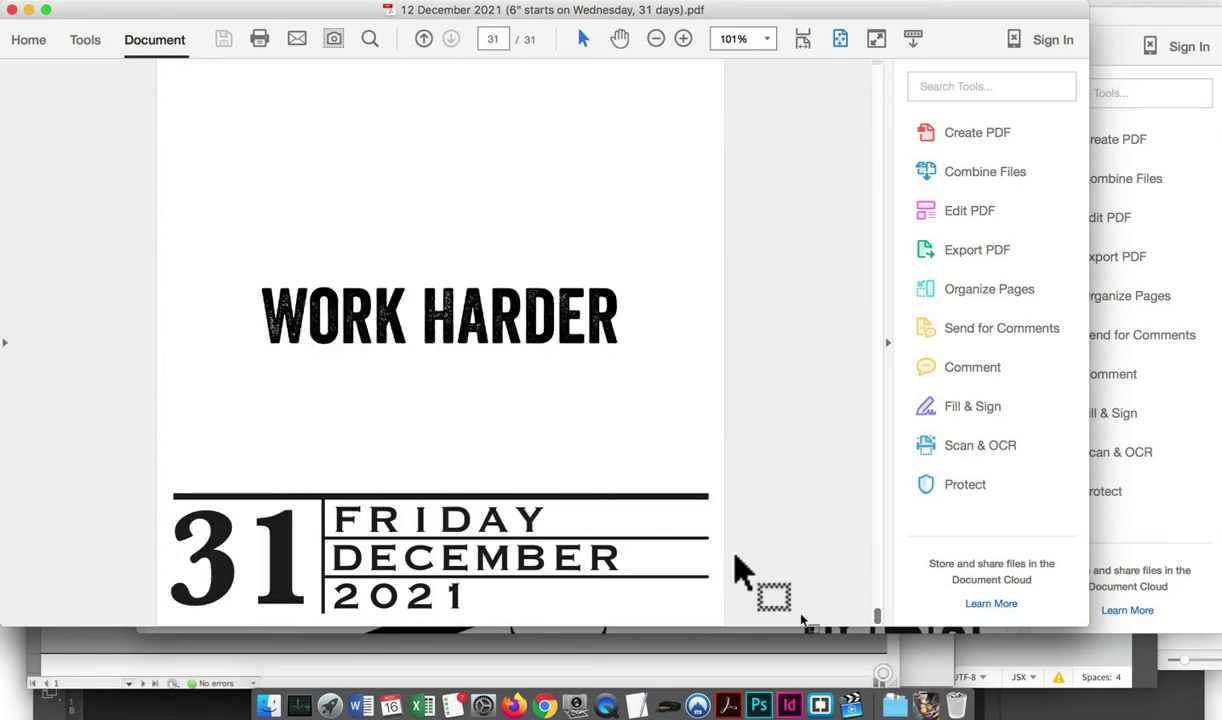
Close the December PDF and start a Combine Files job, browsing for files to add
{"action": "left_click", "coordinate": [12, 9]}
{"action": "left_click", "coordinate": [140, 1]}
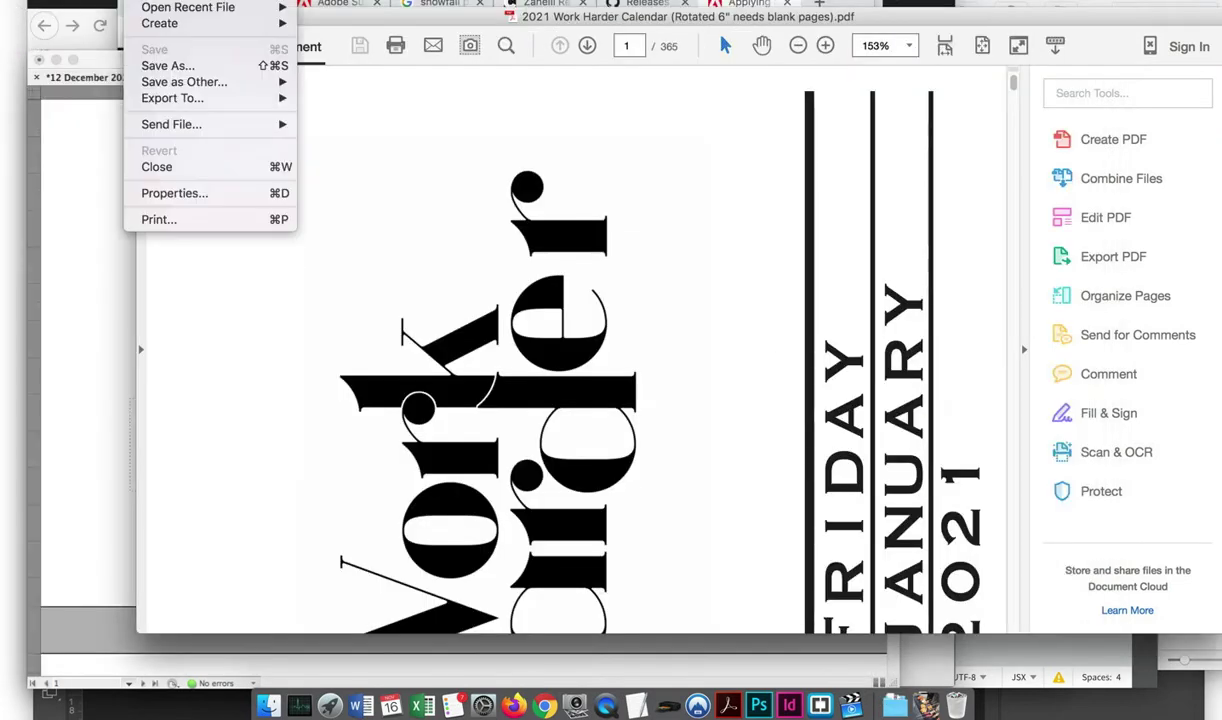
{"action": "mouse_move", "coordinate": [200, 25]}
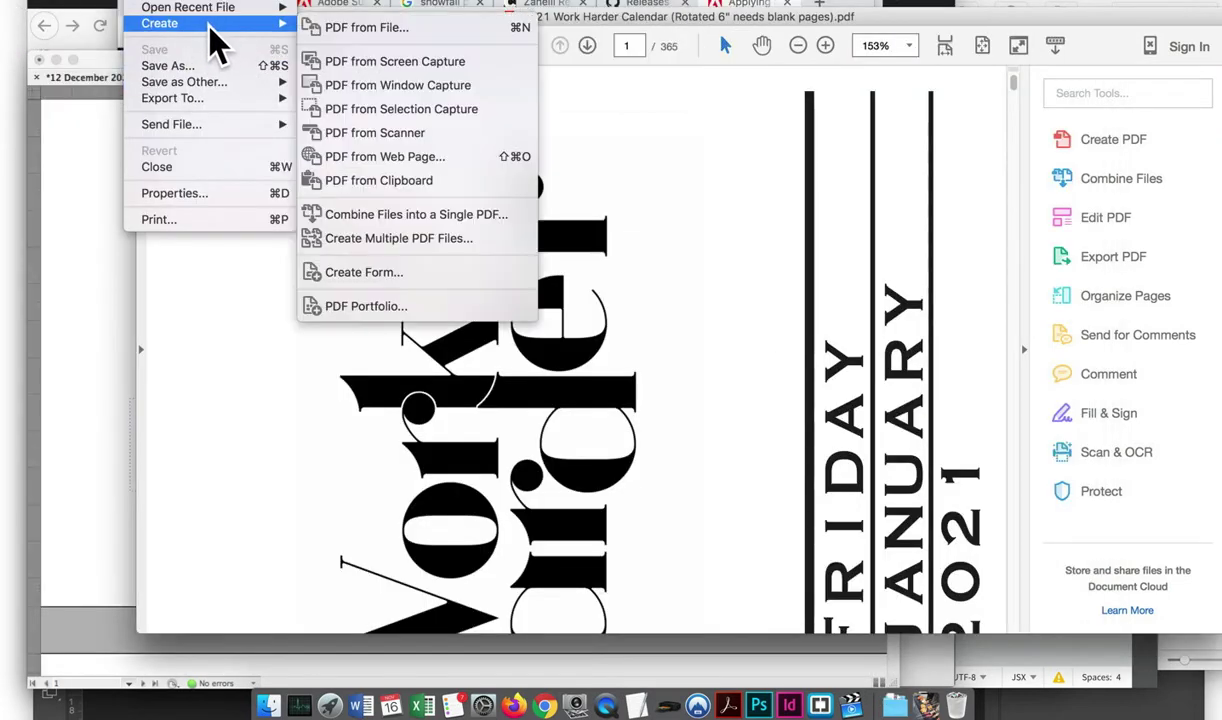
{"action": "left_click", "coordinate": [412, 218]}
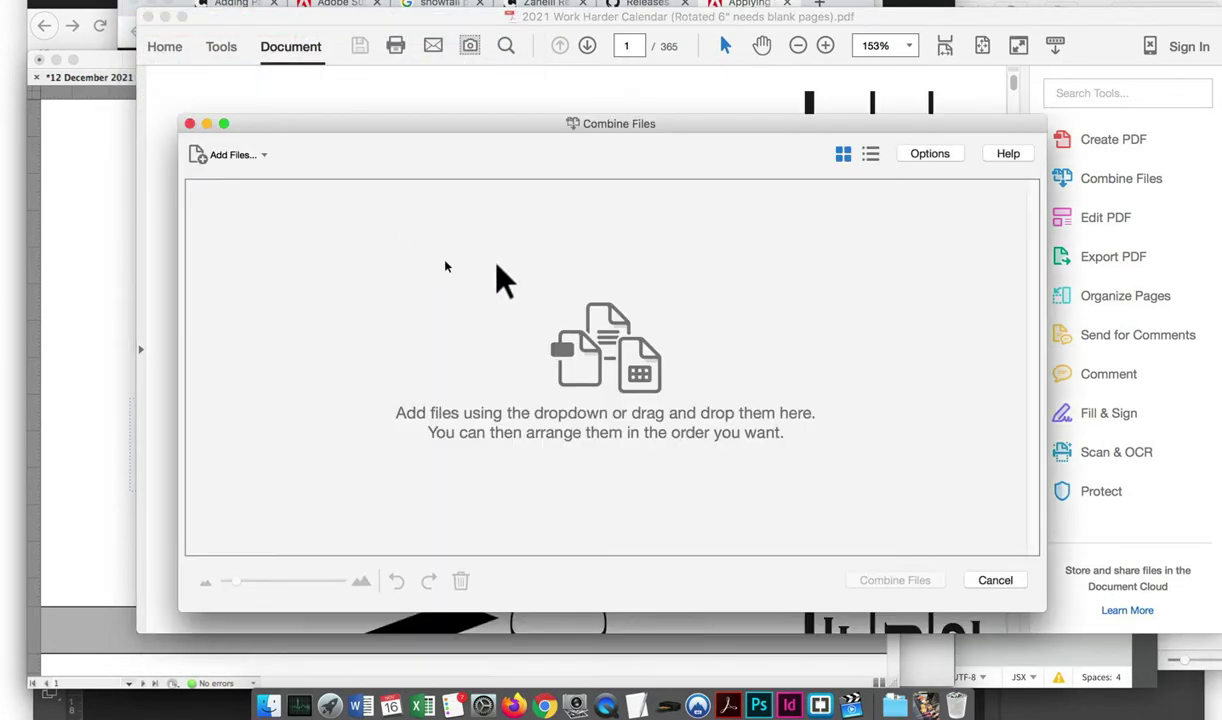
{"action": "left_click", "coordinate": [205, 154]}
{"action": "left_click", "coordinate": [226, 181]}
Add the January through December 2021 PDFs and combine them into one document
{"action": "left_click", "coordinate": [330, 82]}
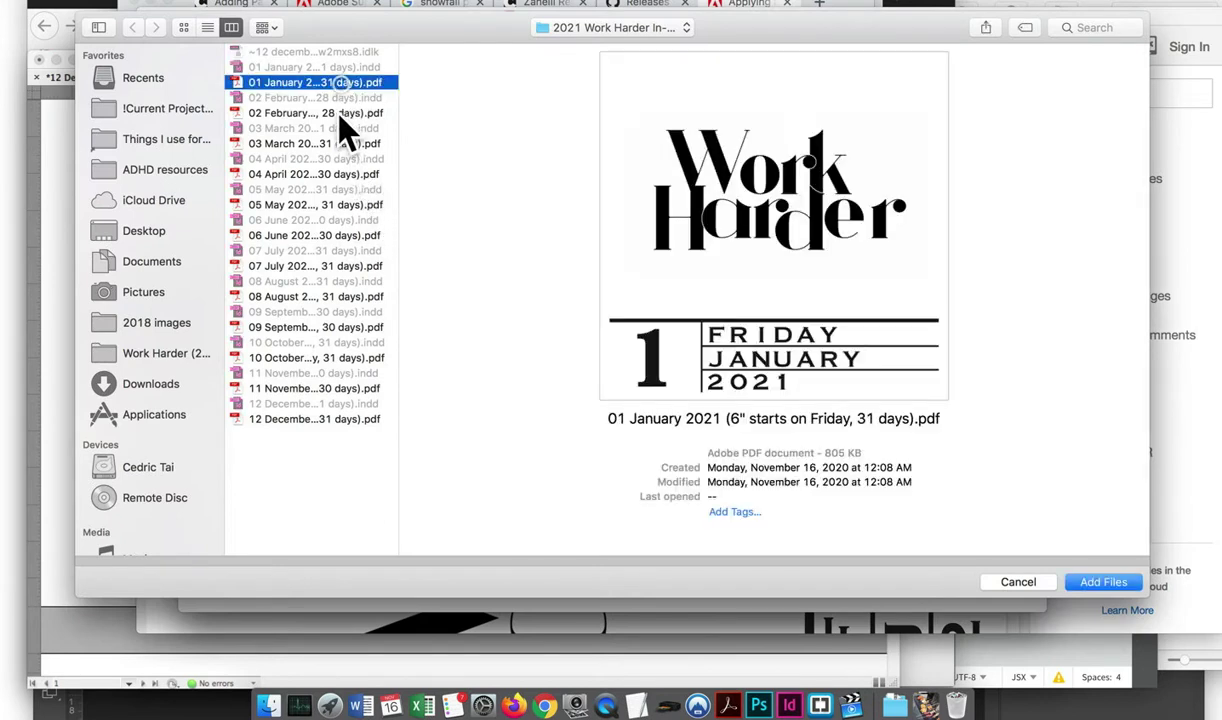
{"action": "left_click", "coordinate": [330, 113], "text": "super"}
{"action": "left_click", "coordinate": [328, 143], "text": "super"}
{"action": "left_click", "coordinate": [330, 174], "text": "super"}
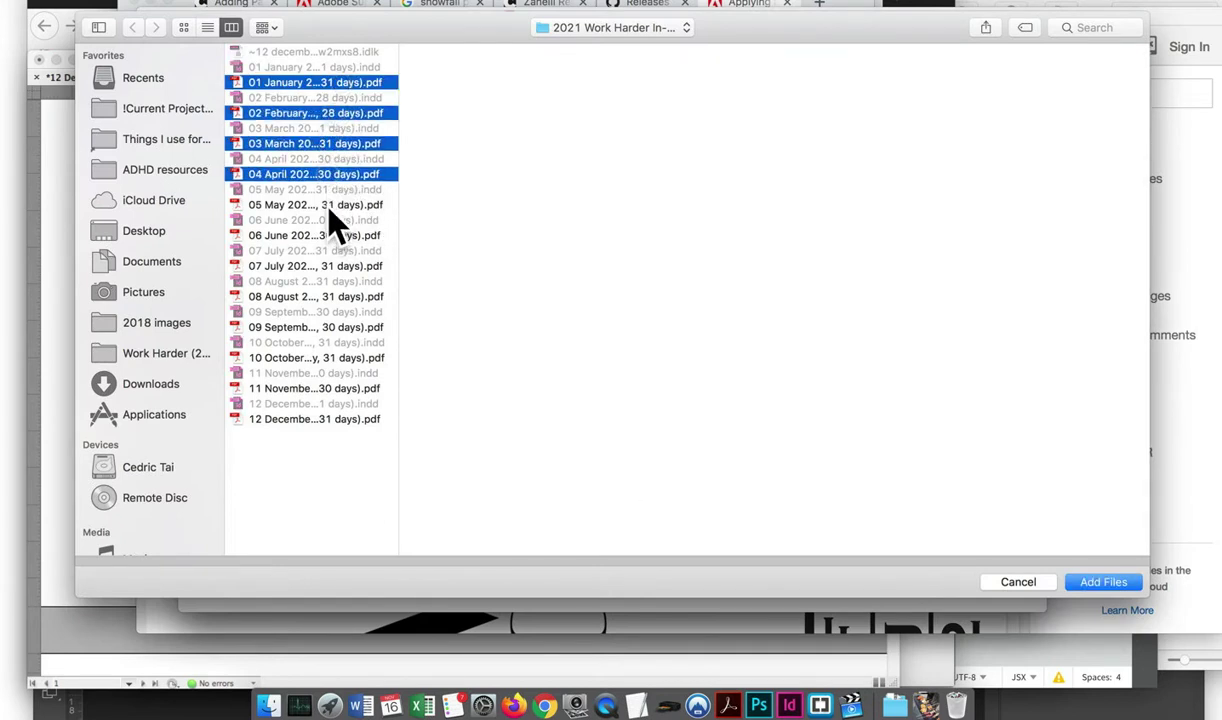
{"action": "left_click", "coordinate": [327, 204], "text": "super"}
{"action": "left_click", "coordinate": [325, 235], "text": "super"}
{"action": "left_click", "coordinate": [322, 266], "text": "super"}
{"action": "left_click", "coordinate": [318, 296], "text": "super"}
{"action": "left_click", "coordinate": [315, 327], "text": "super"}
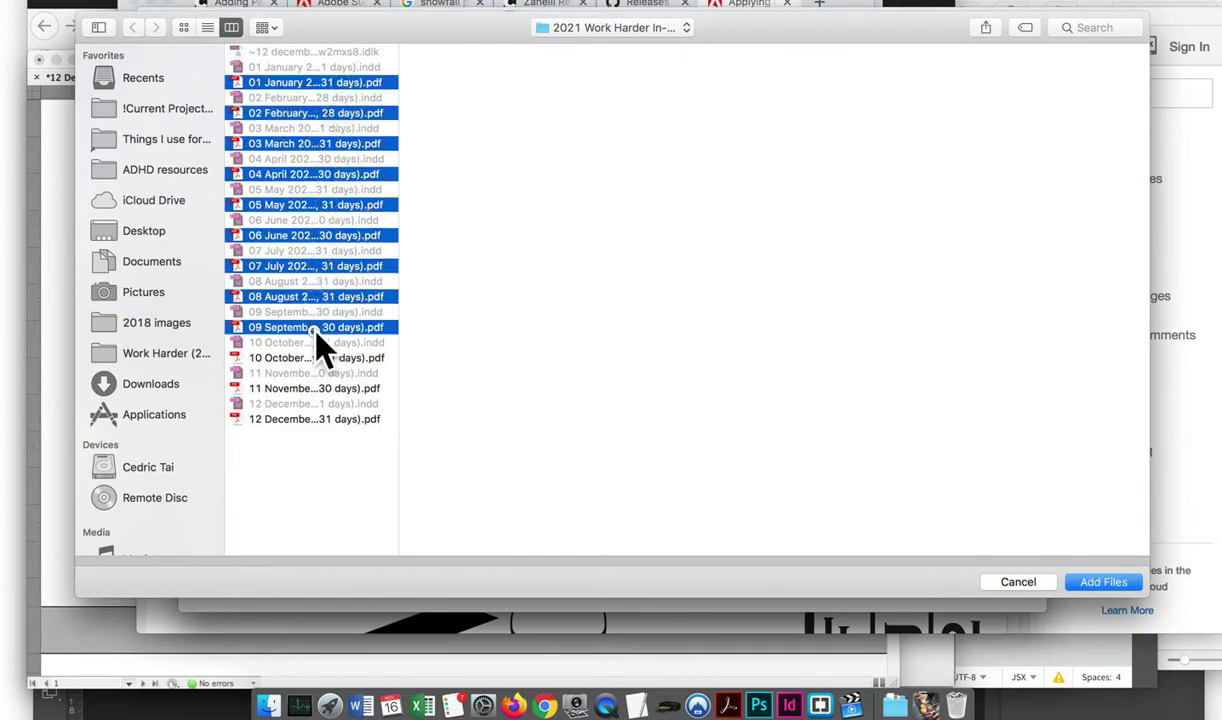
{"action": "left_click", "coordinate": [312, 357], "text": "super"}
{"action": "left_click", "coordinate": [310, 388], "text": "super"}
{"action": "left_click", "coordinate": [304, 419], "text": "super"}
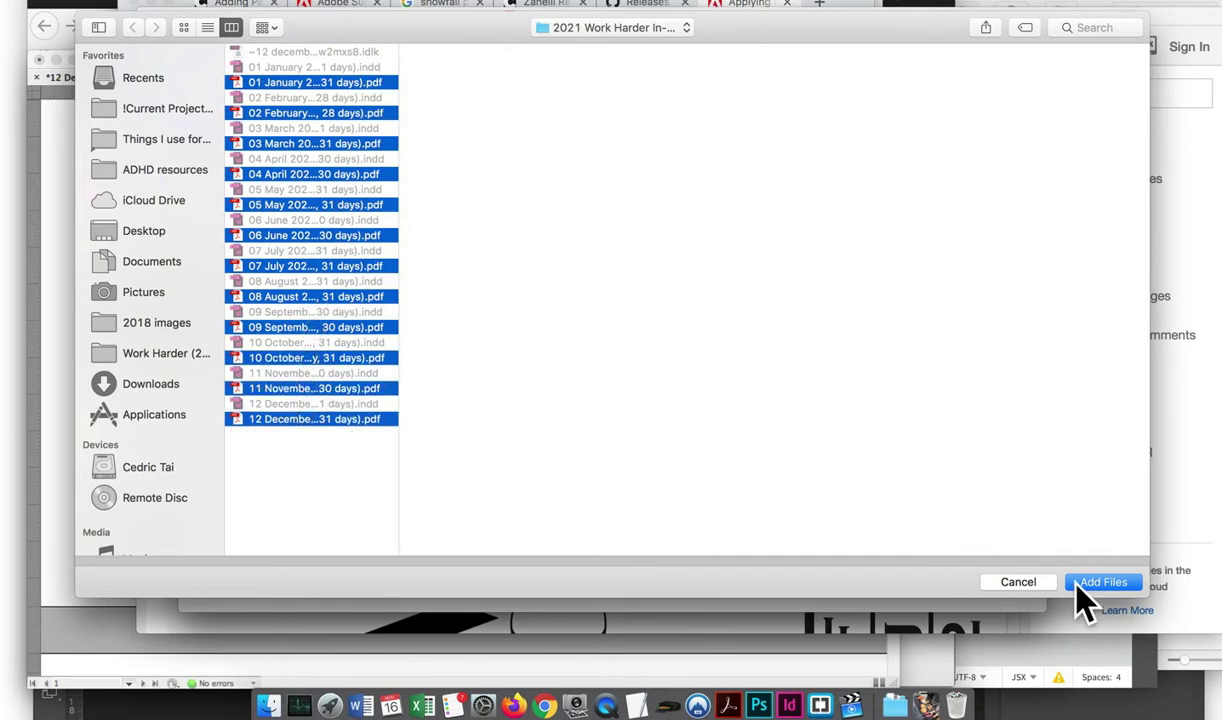
{"action": "left_click", "coordinate": [1088, 582]}
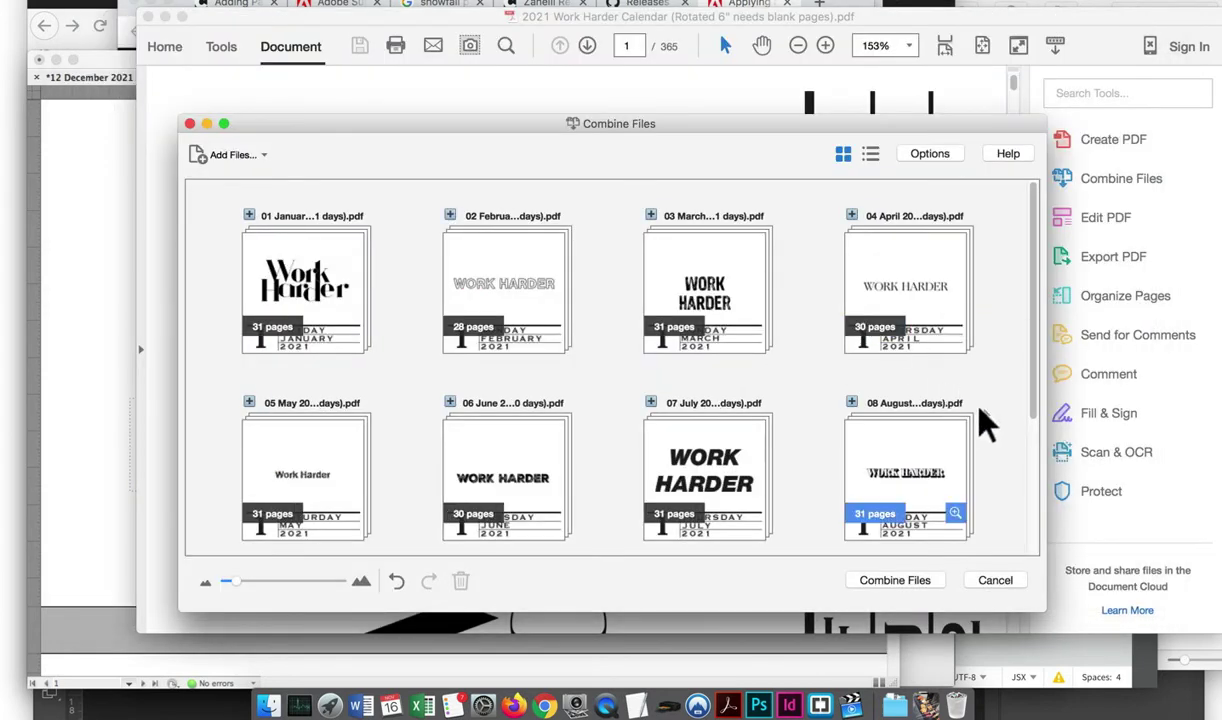
{"action": "left_click", "coordinate": [914, 579]}
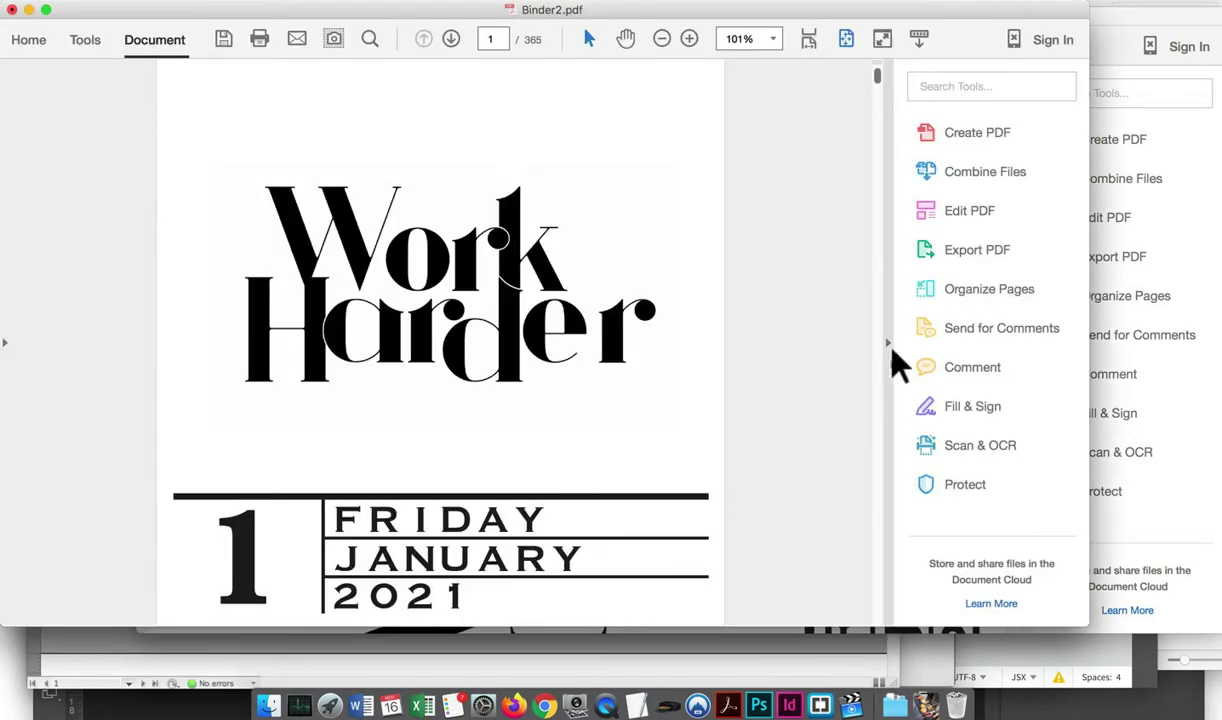
In Organize Pages, select all pages and rotate them a quarter turn counter-clockwise
{"action": "left_click", "coordinate": [980, 290]}
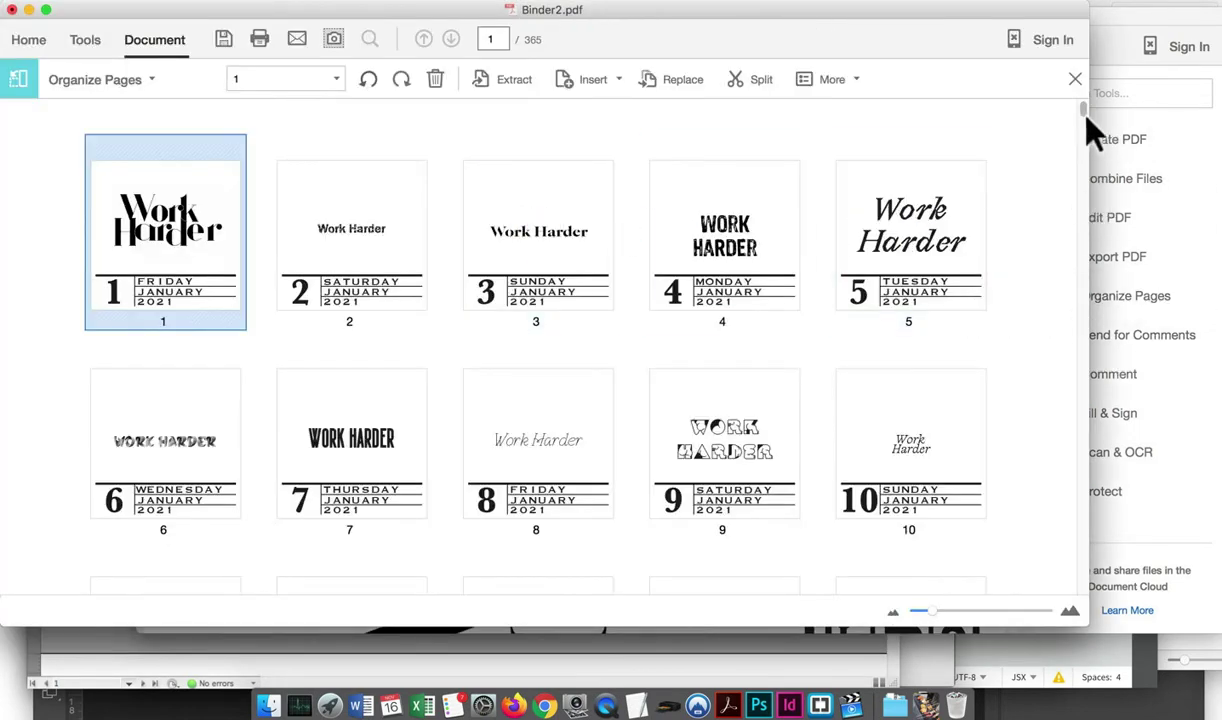
{"action": "left_click_drag", "start_coordinate": [1083, 100], "coordinate": [1090, 645]}
{"action": "key", "text": "super+a"}
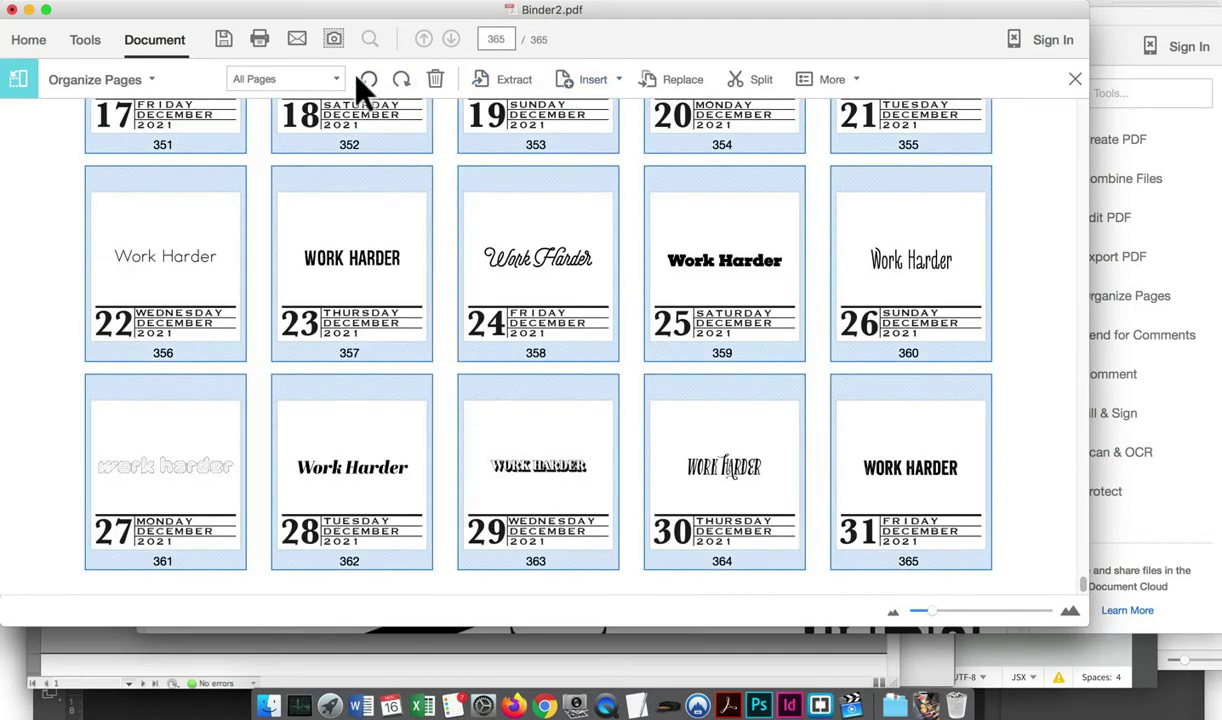
{"action": "left_click", "coordinate": [369, 80]}
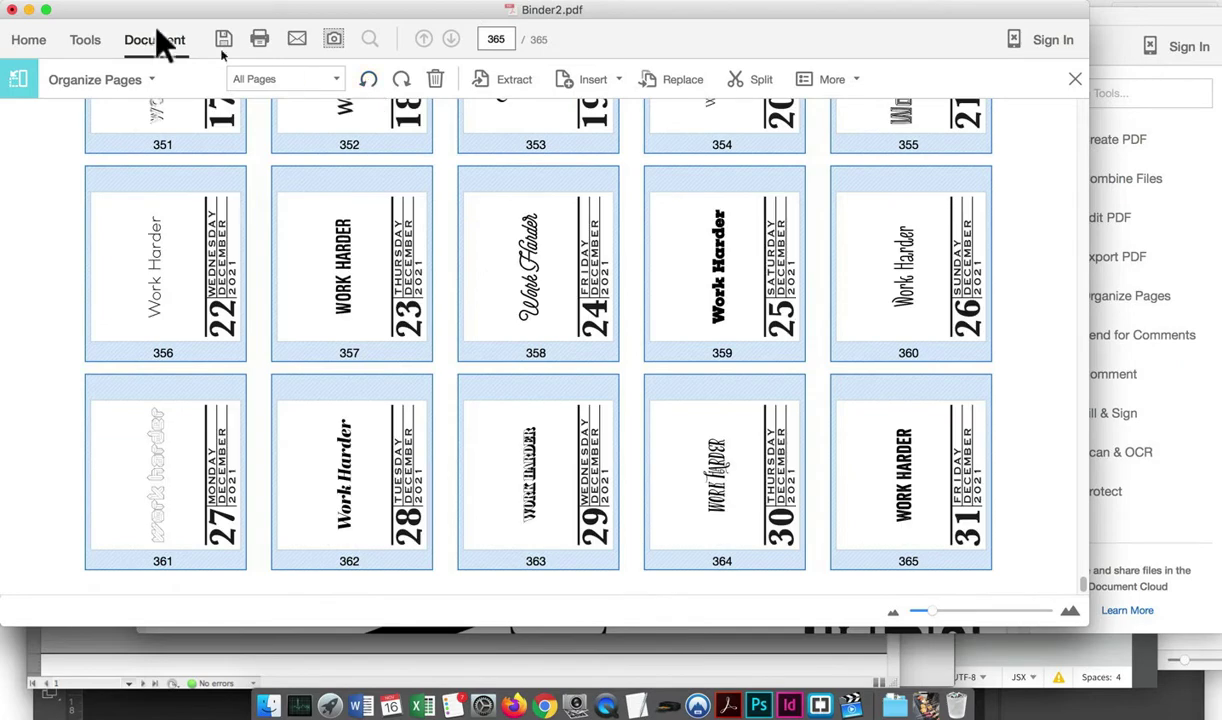
Save the combined PDF as '2021 6" Calendar' in the Work Harder (2021 Files) folder
{"action": "left_click", "coordinate": [145, 0]}
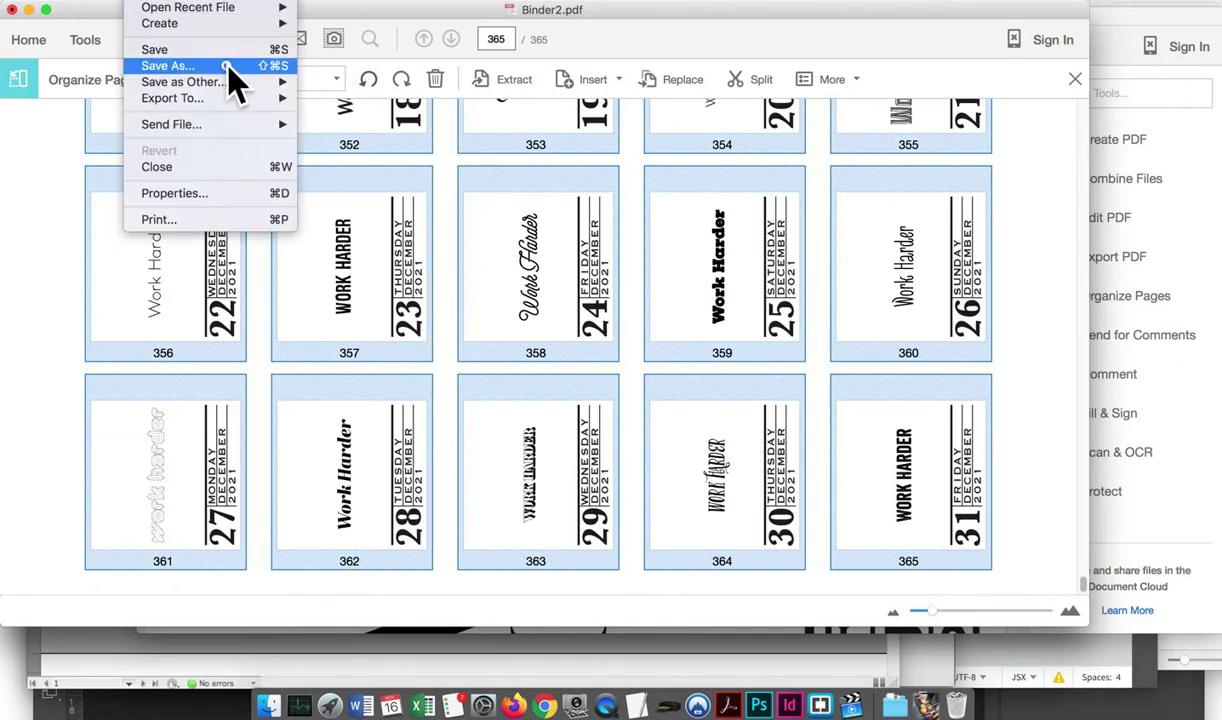
{"action": "left_click", "coordinate": [217, 64]}
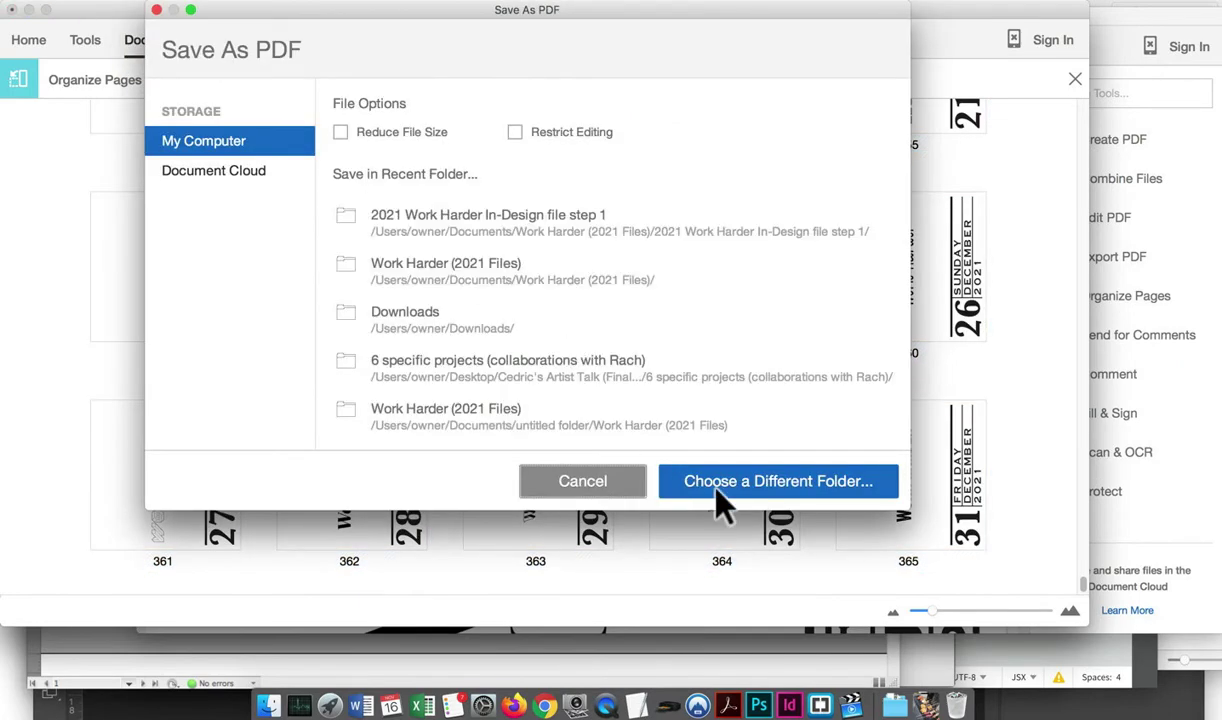
{"action": "left_click", "coordinate": [720, 484]}
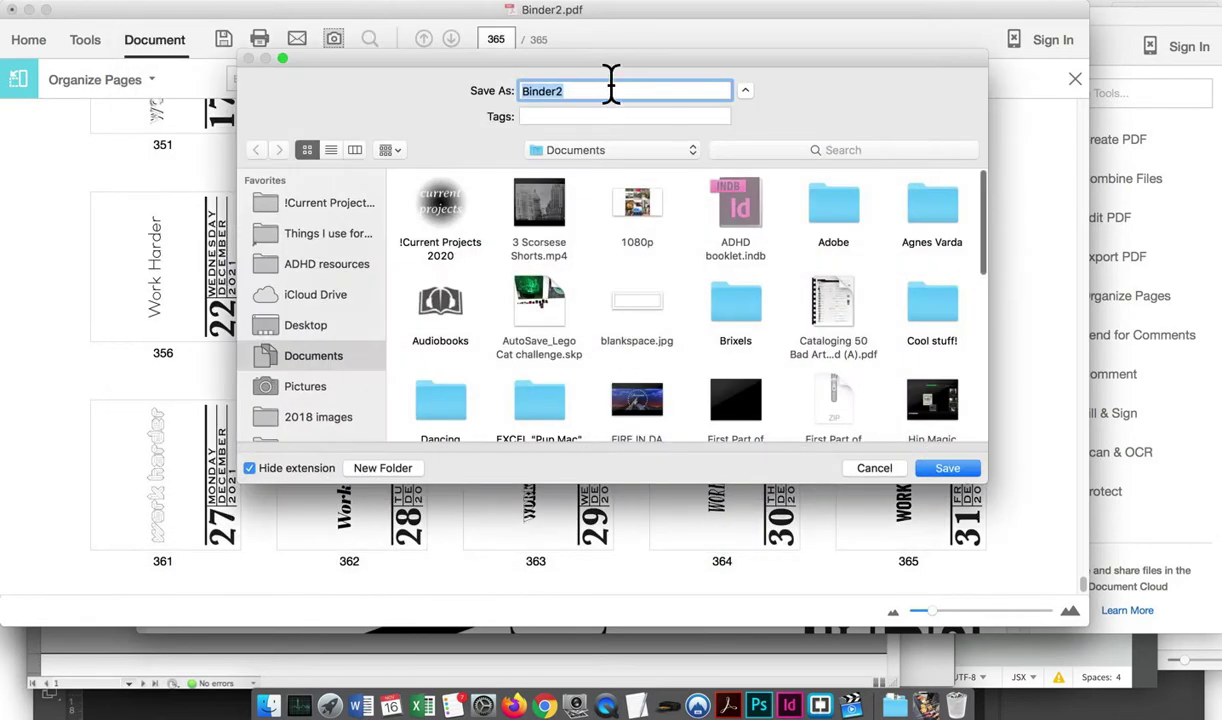
{"action": "scroll", "coordinate": [293, 380], "scroll_direction": "down", "scroll_amount": 3}
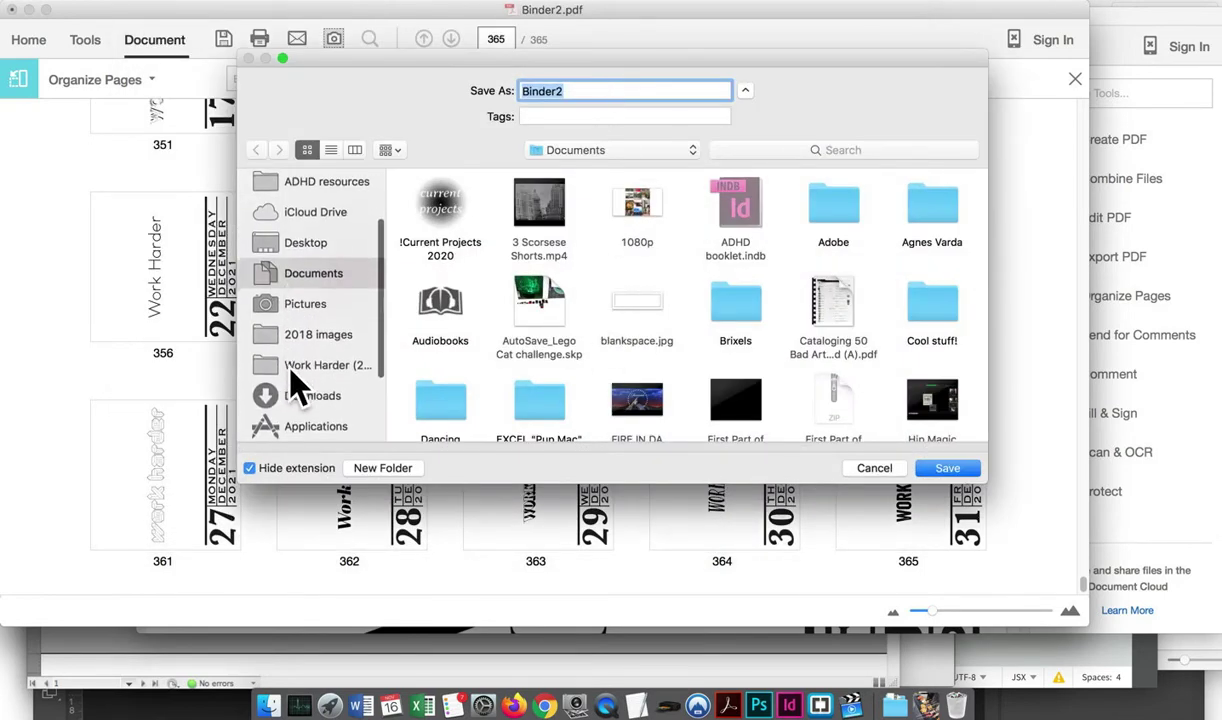
{"action": "left_click", "coordinate": [306, 337]}
{"action": "scroll", "coordinate": [465, 372], "scroll_direction": "down", "scroll_amount": 5}
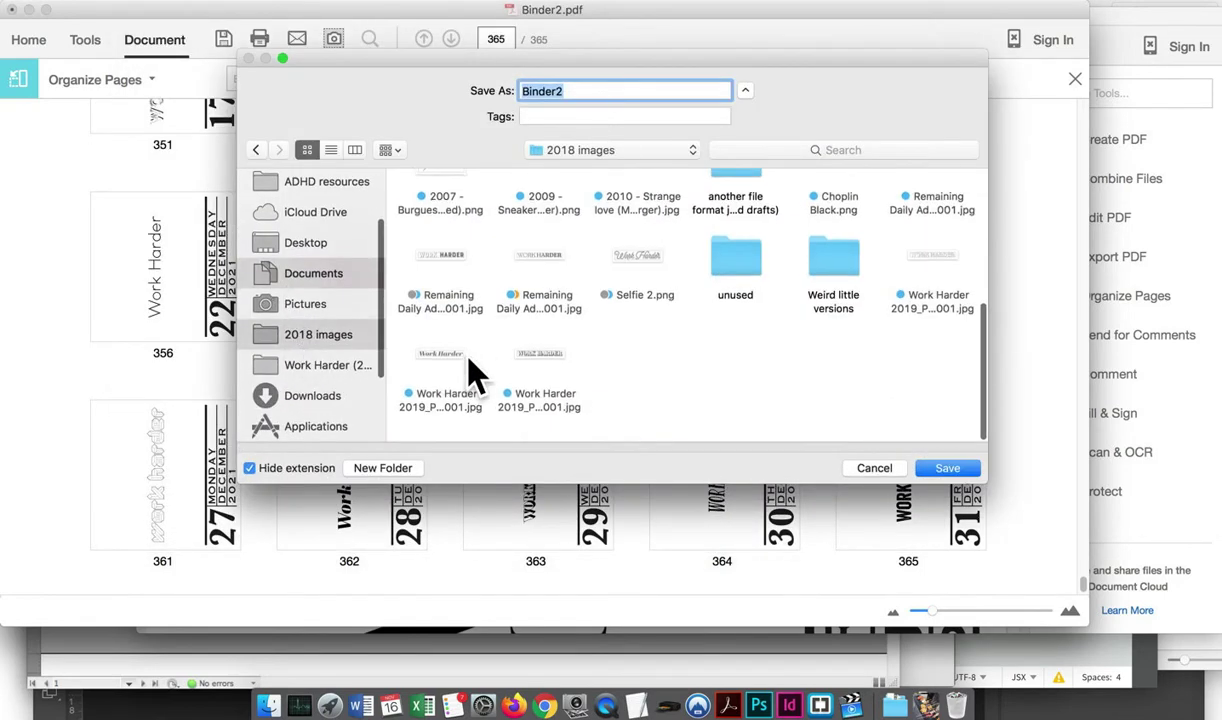
{"action": "left_click", "coordinate": [345, 366]}
{"action": "scroll", "coordinate": [666, 368], "scroll_direction": "down", "scroll_amount": 3}
{"action": "scroll", "coordinate": [666, 370], "scroll_direction": "up", "scroll_amount": 3}
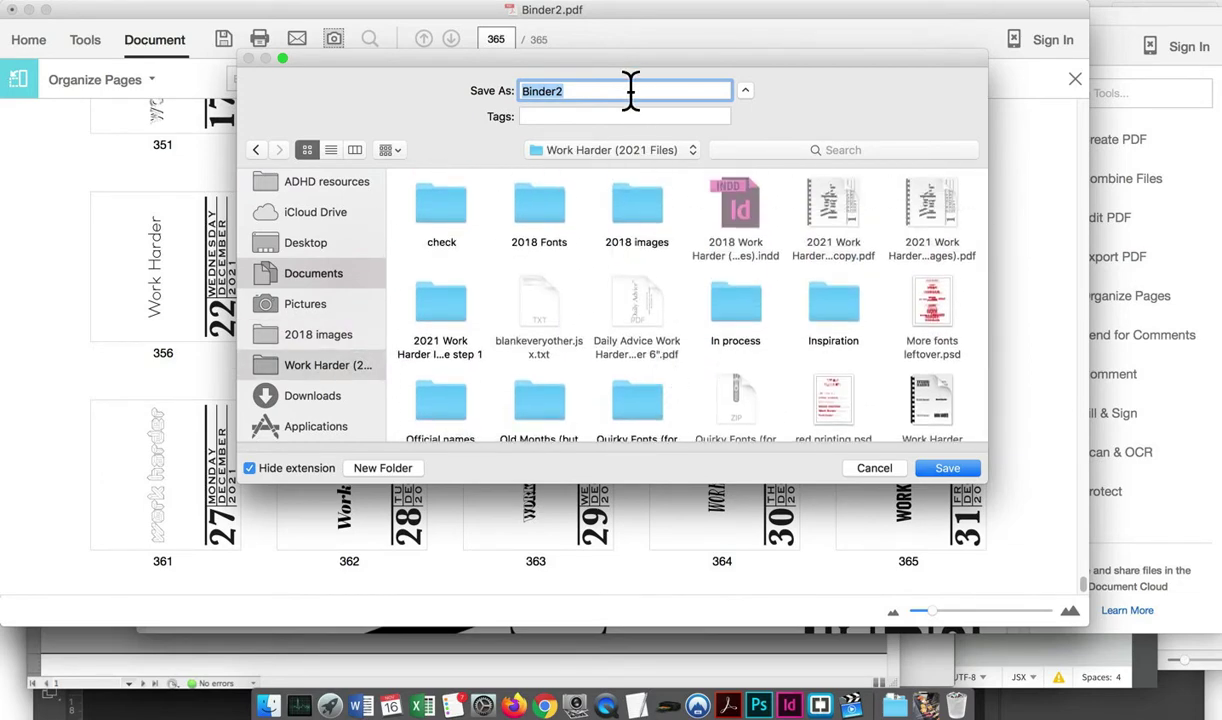
{"action": "type", "text": "20"}
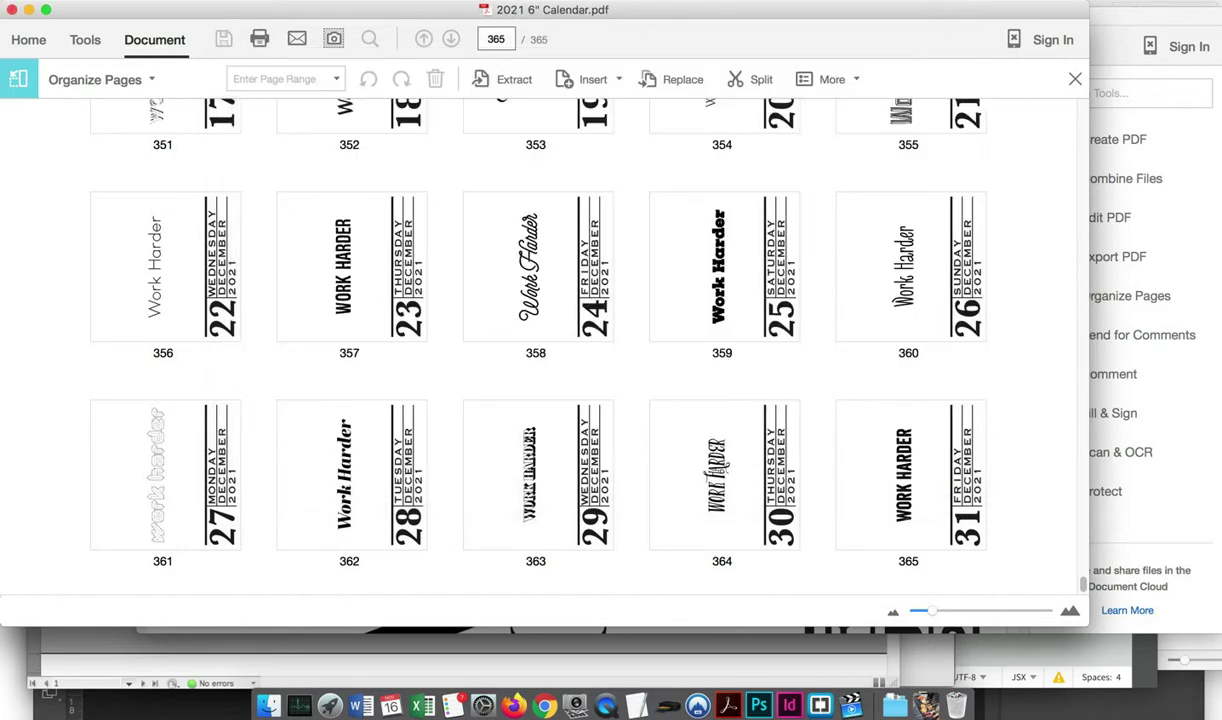
Start a new Action Wizard custom command and choose Execute JavaScript
{"action": "left_click", "coordinate": [74, 42]}
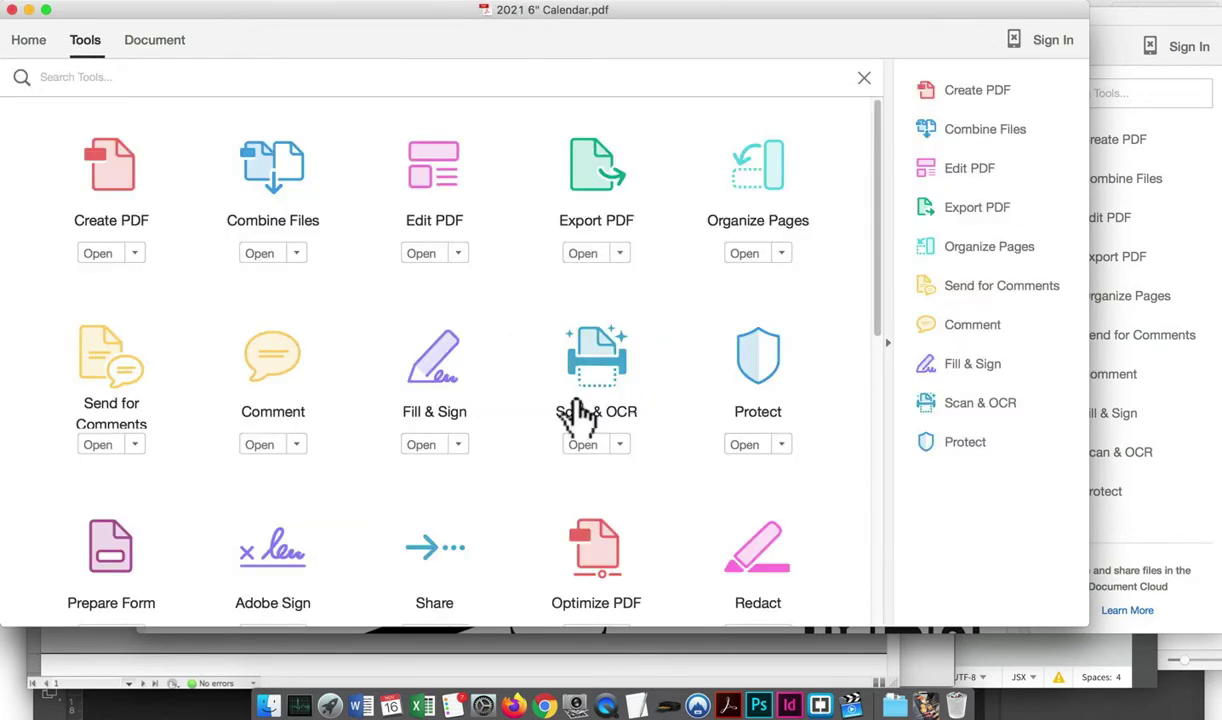
{"action": "scroll", "coordinate": [580, 415], "scroll_direction": "down", "scroll_amount": 5}
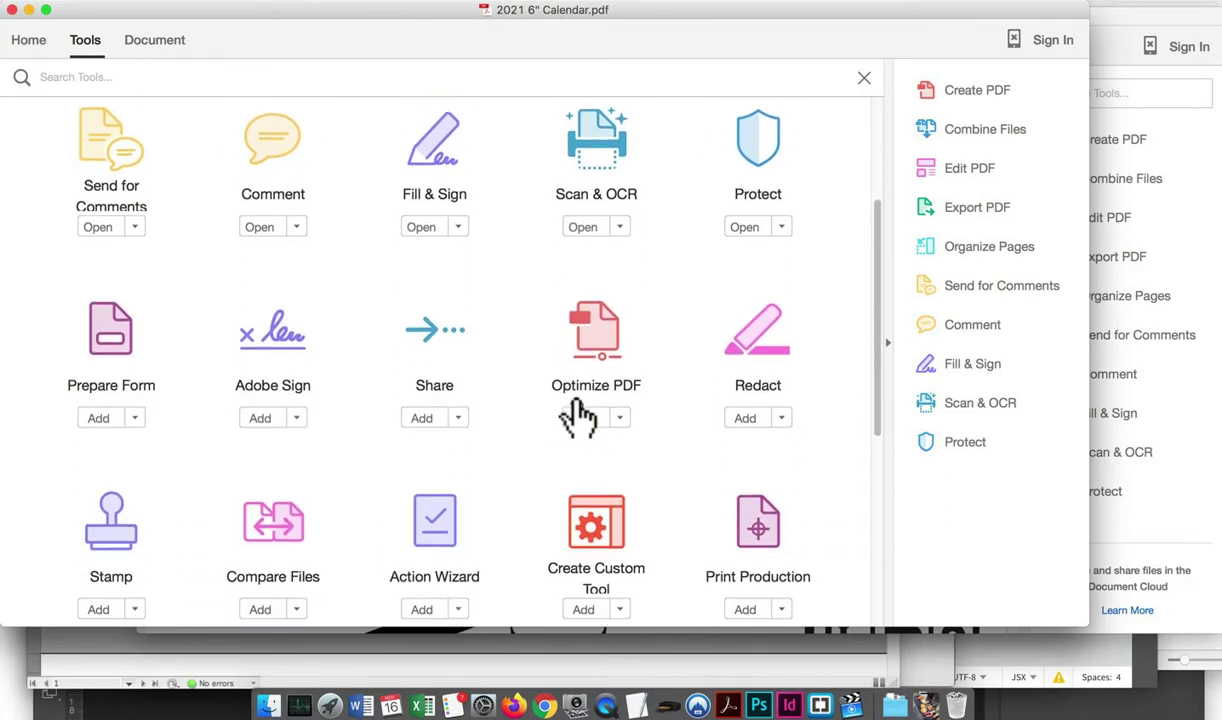
{"action": "scroll", "coordinate": [570, 417], "scroll_direction": "down", "scroll_amount": 2}
{"action": "left_click", "coordinate": [430, 372]}
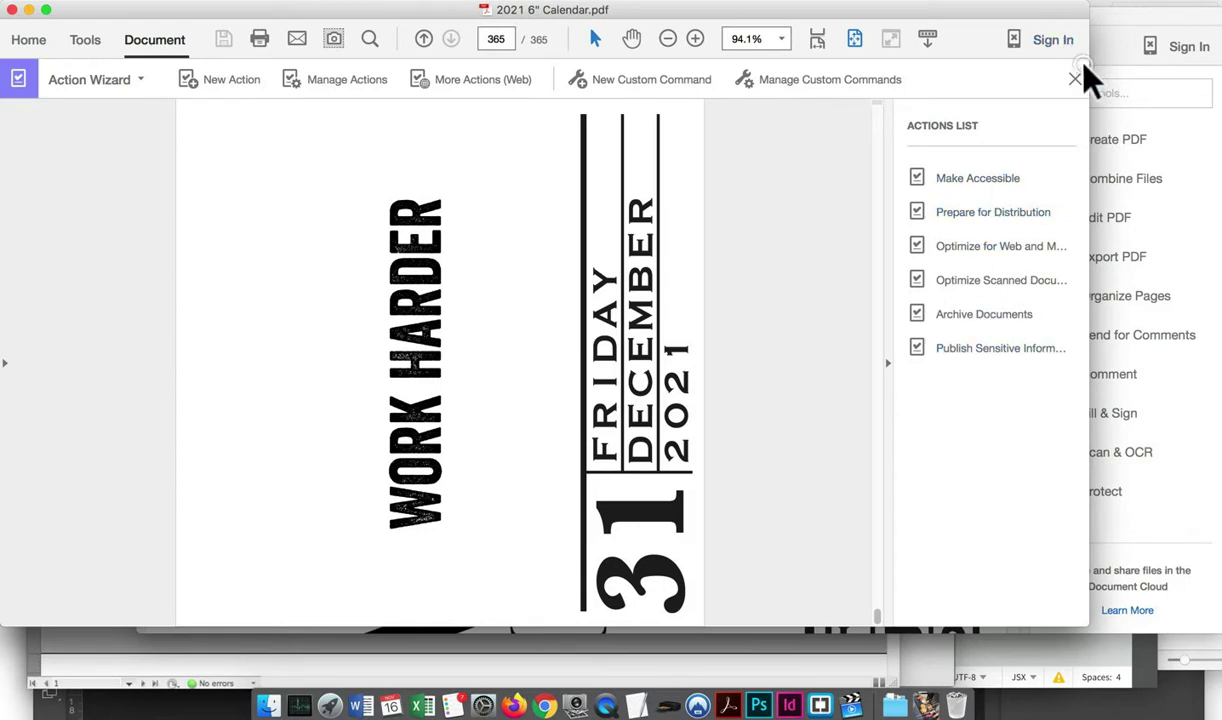
{"action": "left_click", "coordinate": [643, 82]}
{"action": "scroll", "coordinate": [540, 345], "scroll_direction": "down", "scroll_amount": 2}
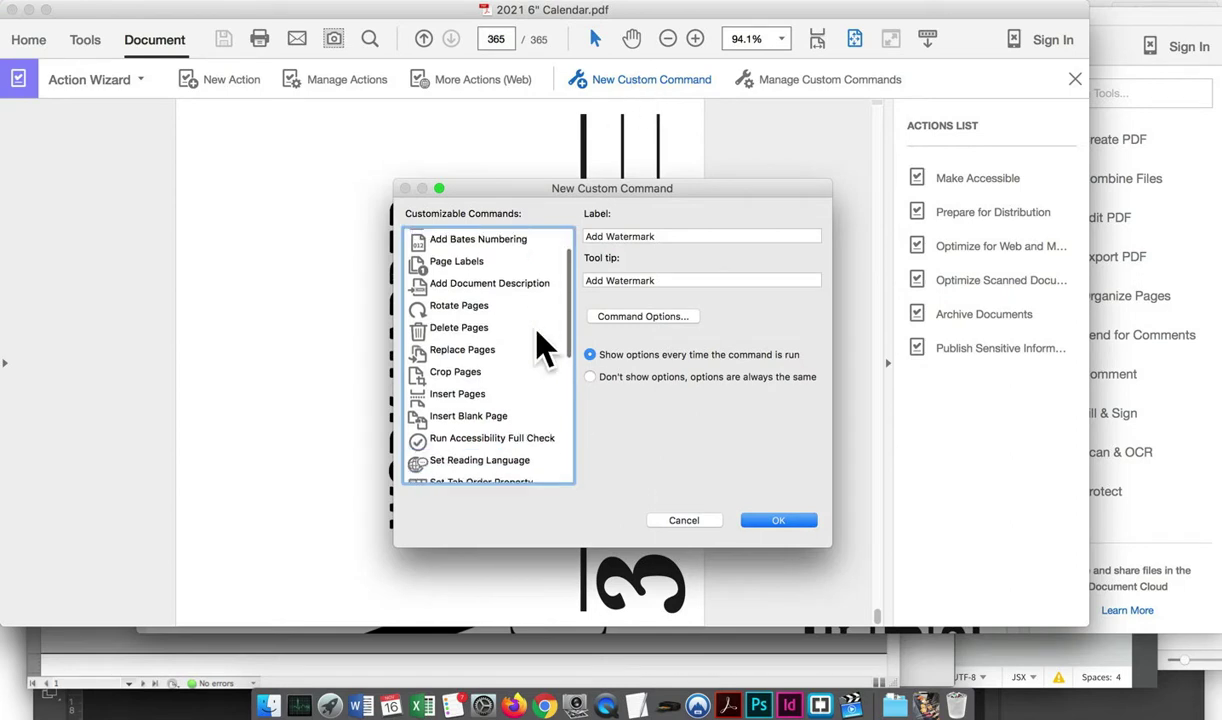
{"action": "scroll", "coordinate": [540, 345], "scroll_direction": "down", "scroll_amount": 10}
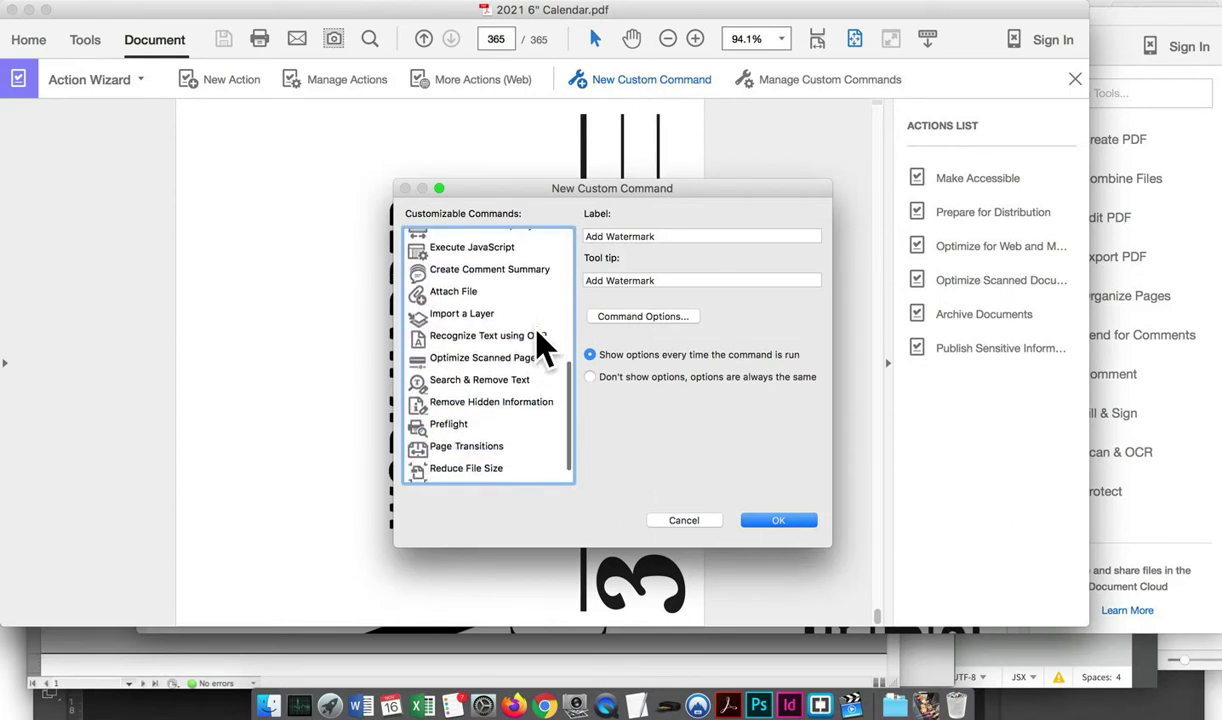
{"action": "scroll", "coordinate": [538, 350], "scroll_direction": "up", "scroll_amount": 5}
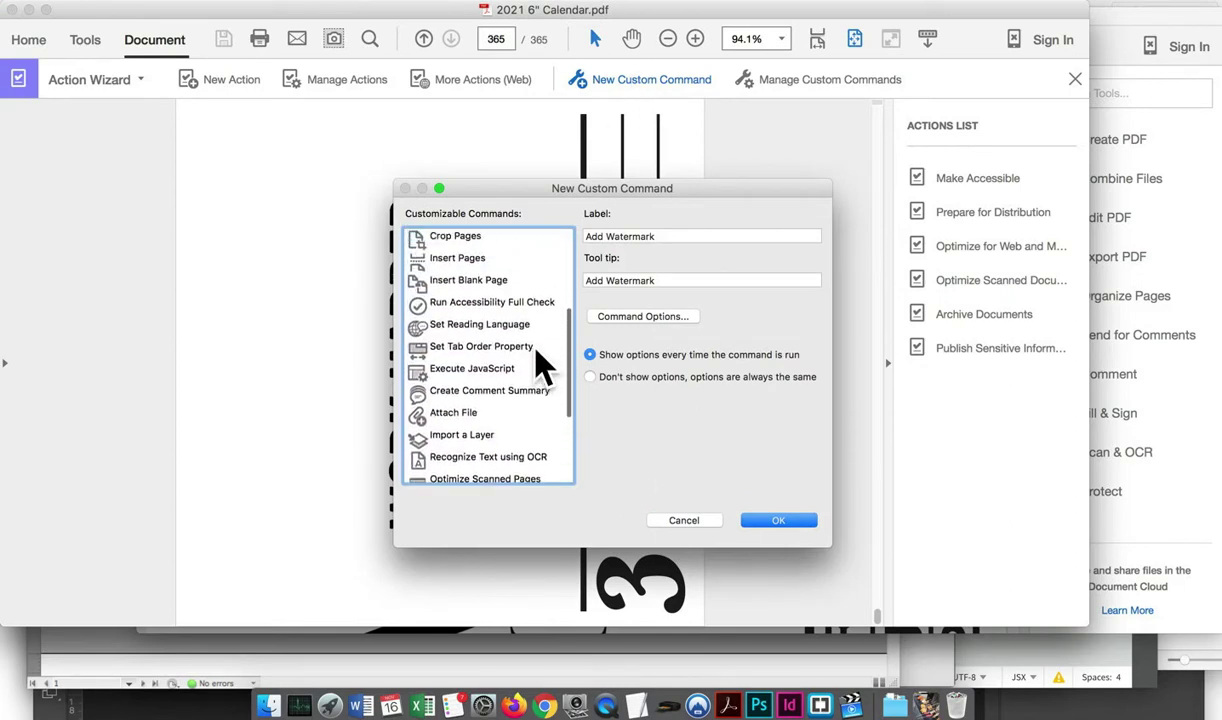
{"action": "scroll", "coordinate": [540, 363], "scroll_direction": "up", "scroll_amount": 4}
{"action": "scroll", "coordinate": [490, 462], "scroll_direction": "down", "scroll_amount": 1}
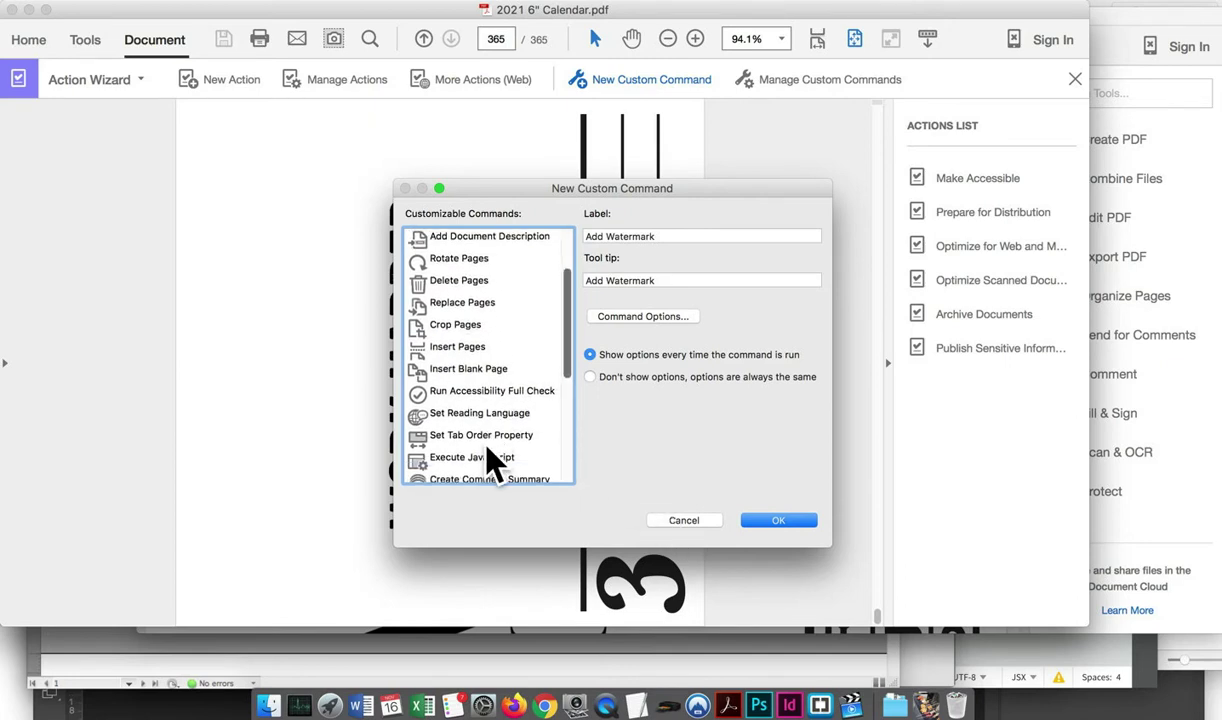
{"action": "left_click", "coordinate": [486, 457]}
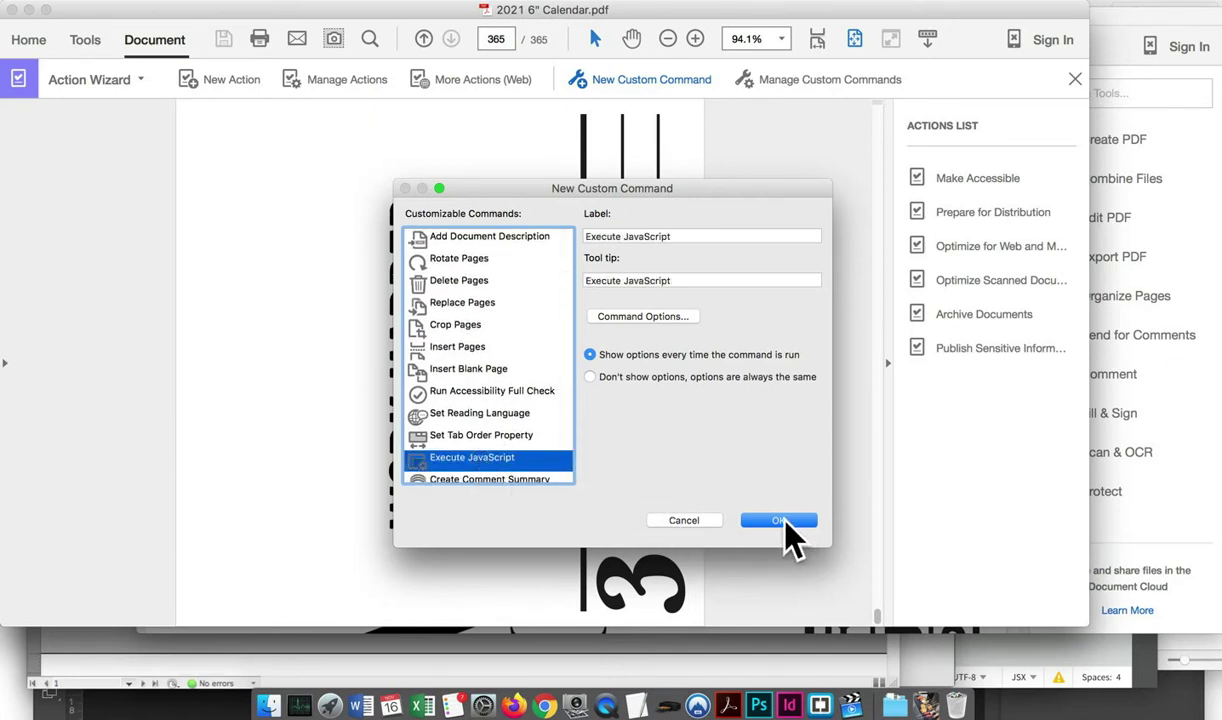
Paste the blankeveryother.jsx script from TextEdit into the command's JavaScript Editor
{"action": "left_click", "coordinate": [683, 318]}
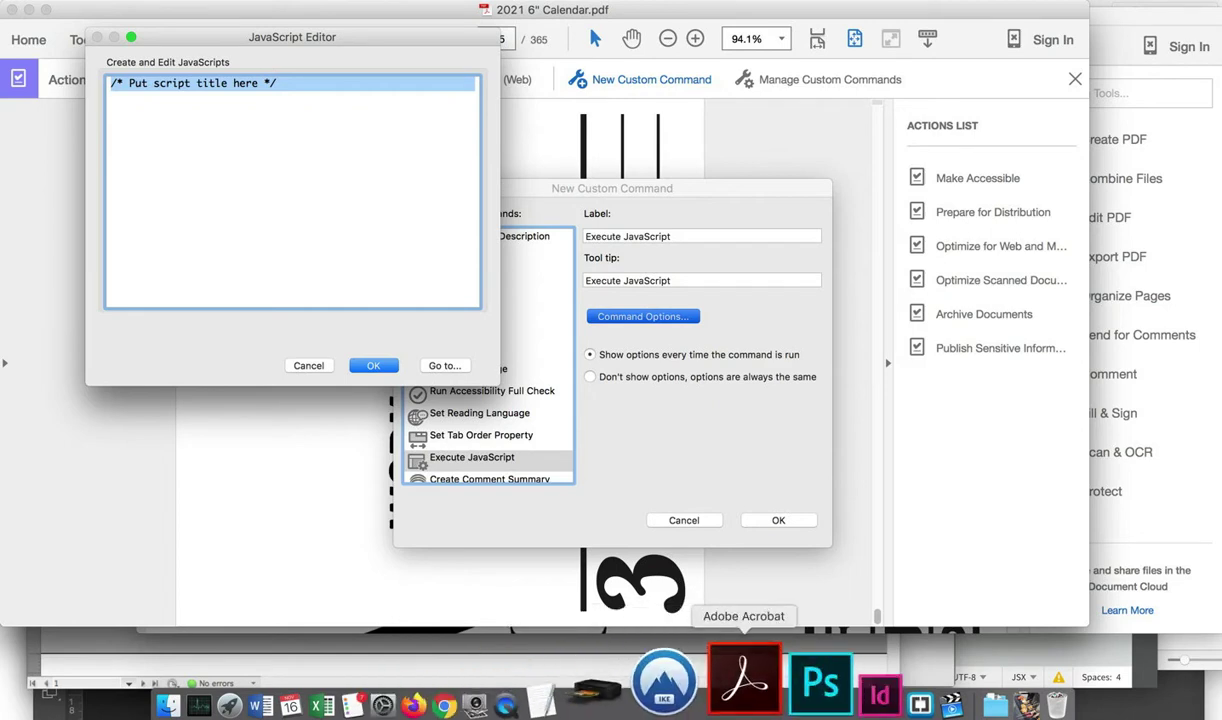
{"action": "left_click", "coordinate": [705, 690]}
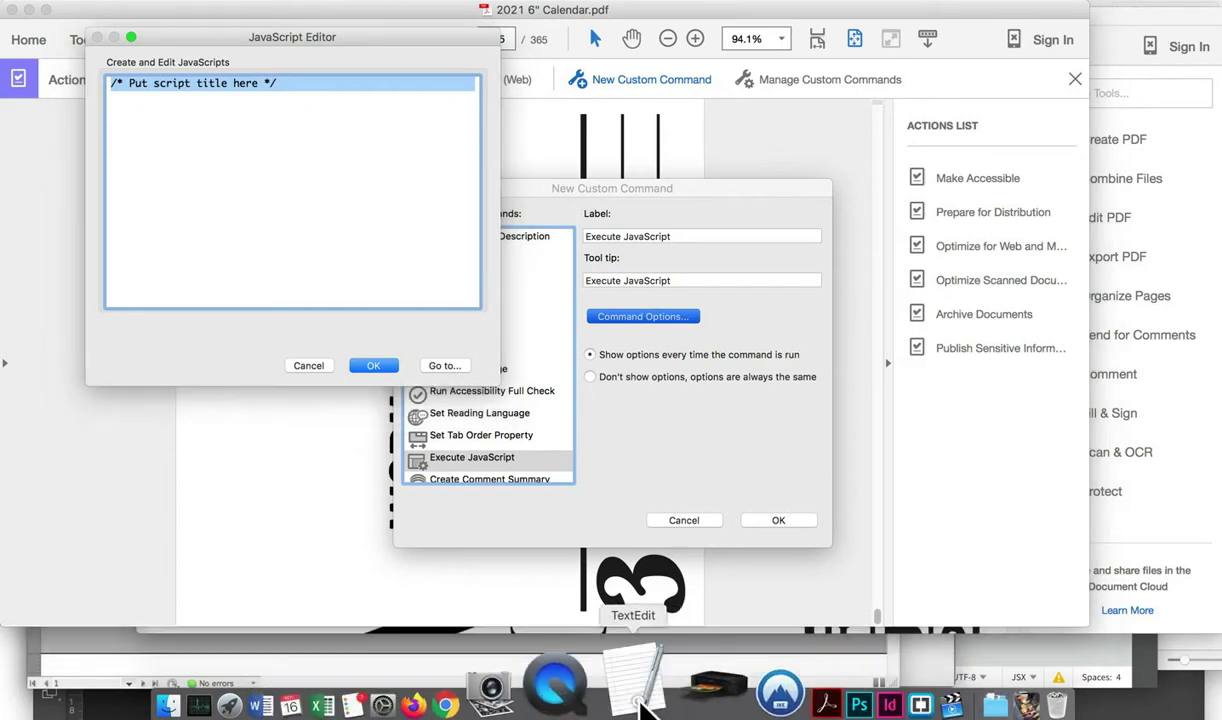
{"action": "key", "text": "super+a"}
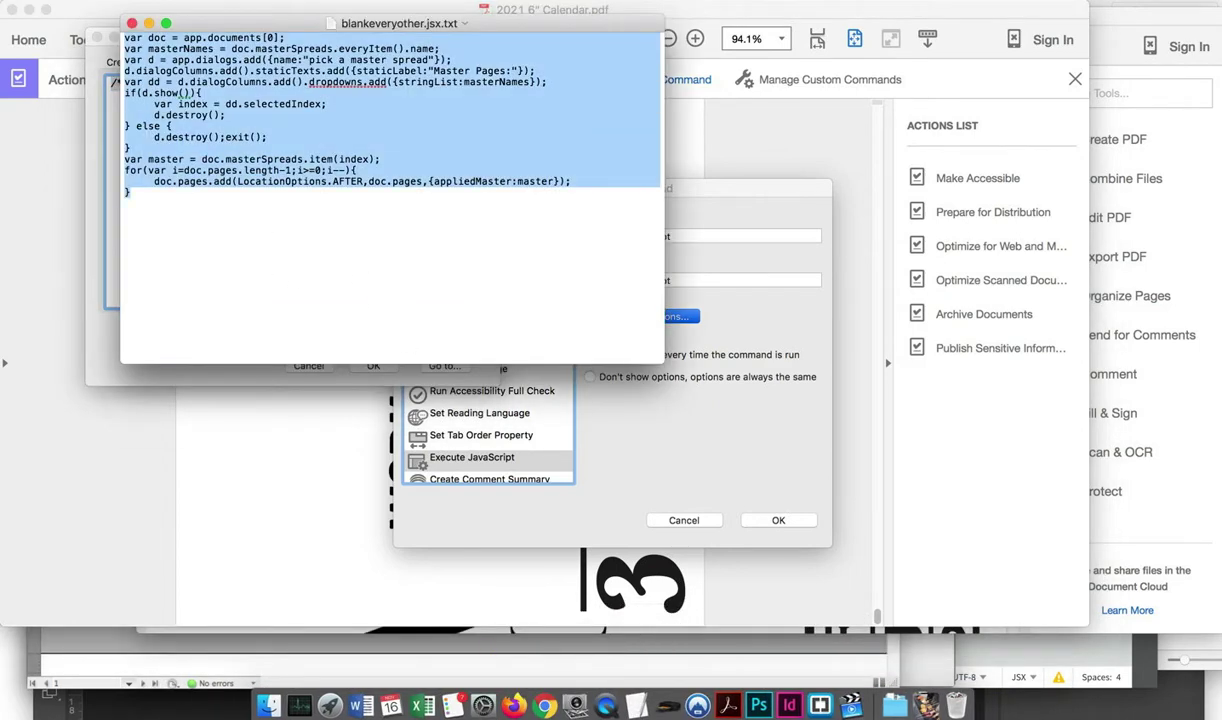
{"action": "key", "text": "super+c"}
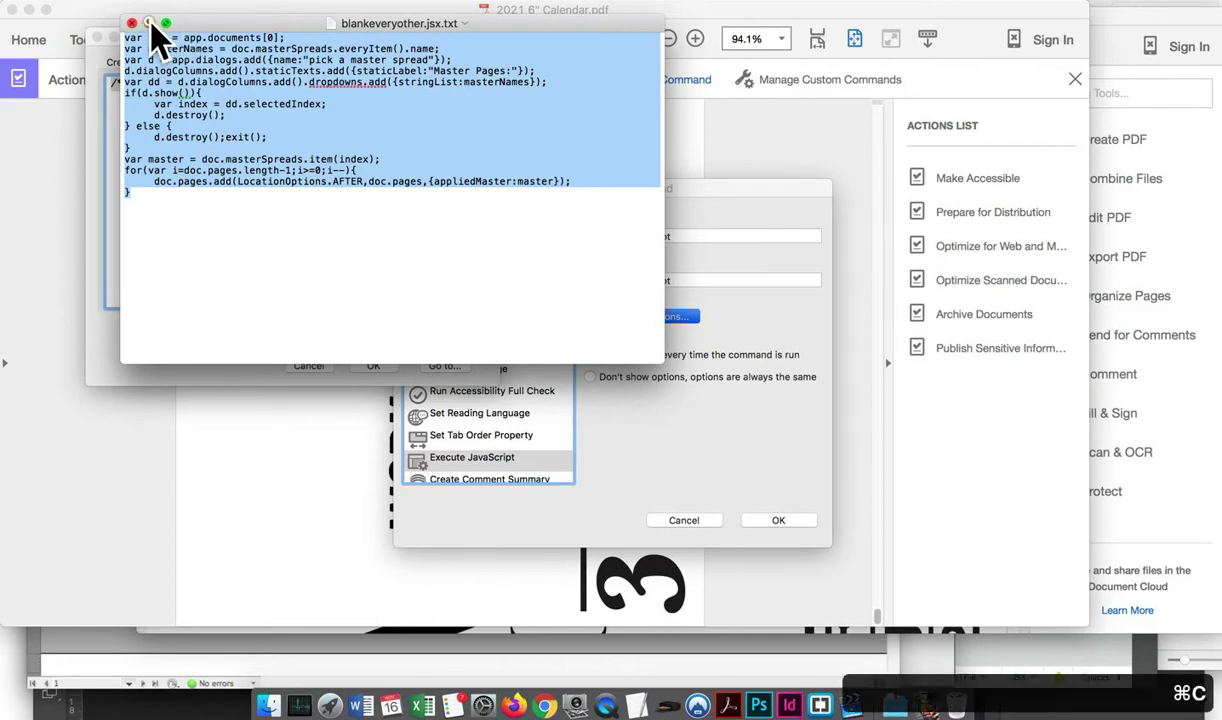
{"action": "left_click", "coordinate": [148, 22]}
{"action": "key", "text": "super+v"}
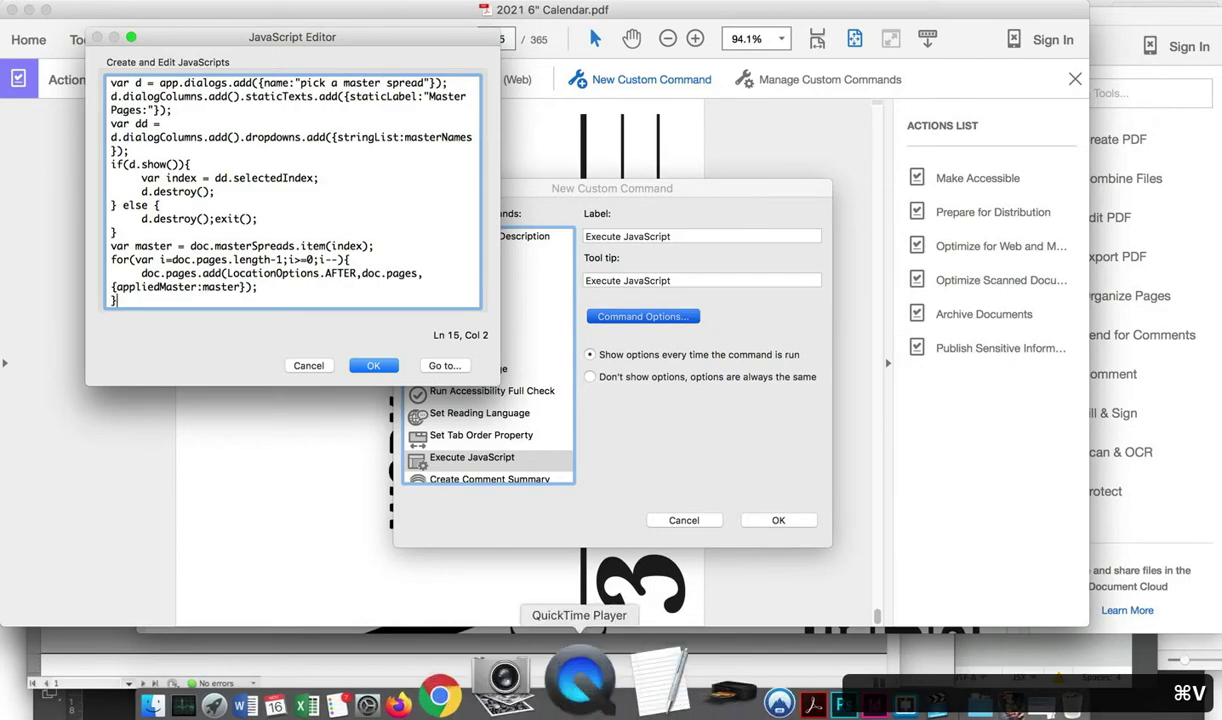
{"action": "left_click", "coordinate": [540, 700]}
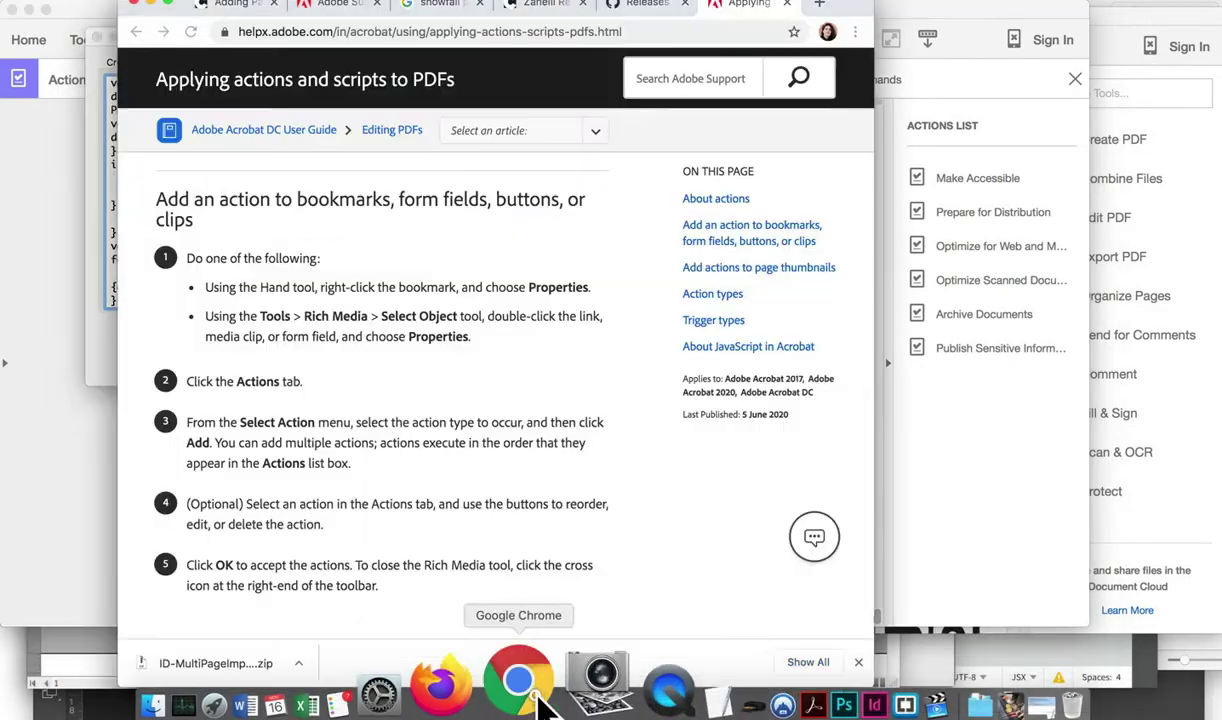
Find the creativepro 'Adding Pages?' thread and copy its master-page script code
{"action": "scroll", "coordinate": [465, 295], "scroll_direction": "up", "scroll_amount": 2}
{"action": "scroll", "coordinate": [460, 285], "scroll_direction": "up", "scroll_amount": 5}
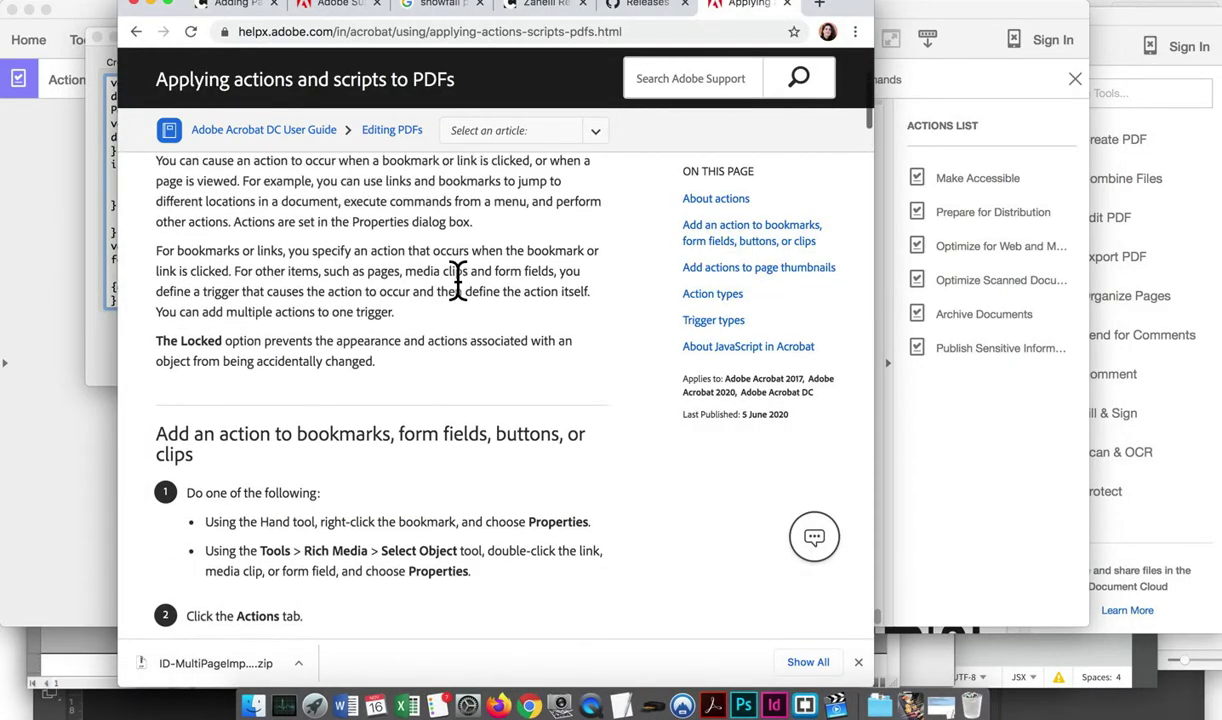
{"action": "scroll", "coordinate": [464, 285], "scroll_direction": "down", "scroll_amount": 10}
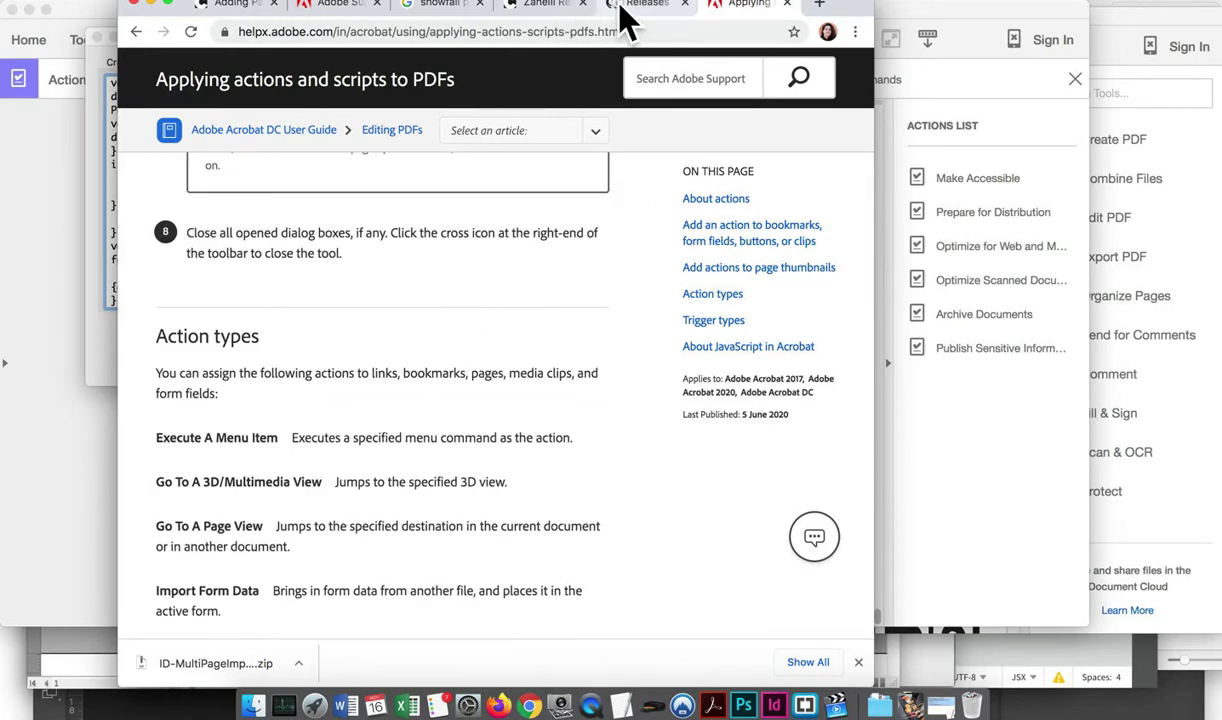
{"action": "left_click", "coordinate": [625, 8]}
{"action": "left_click", "coordinate": [440, 8]}
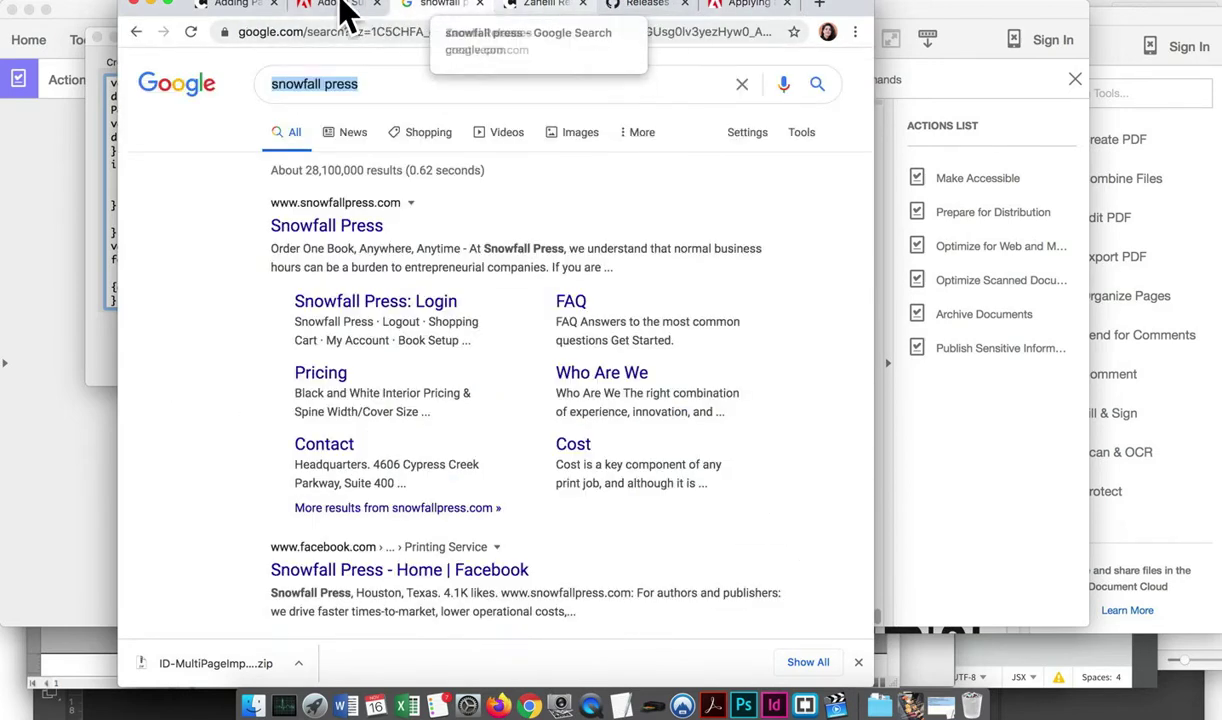
{"action": "left_click", "coordinate": [252, 10]}
{"action": "scroll", "coordinate": [630, 370], "scroll_direction": "up", "scroll_amount": 15}
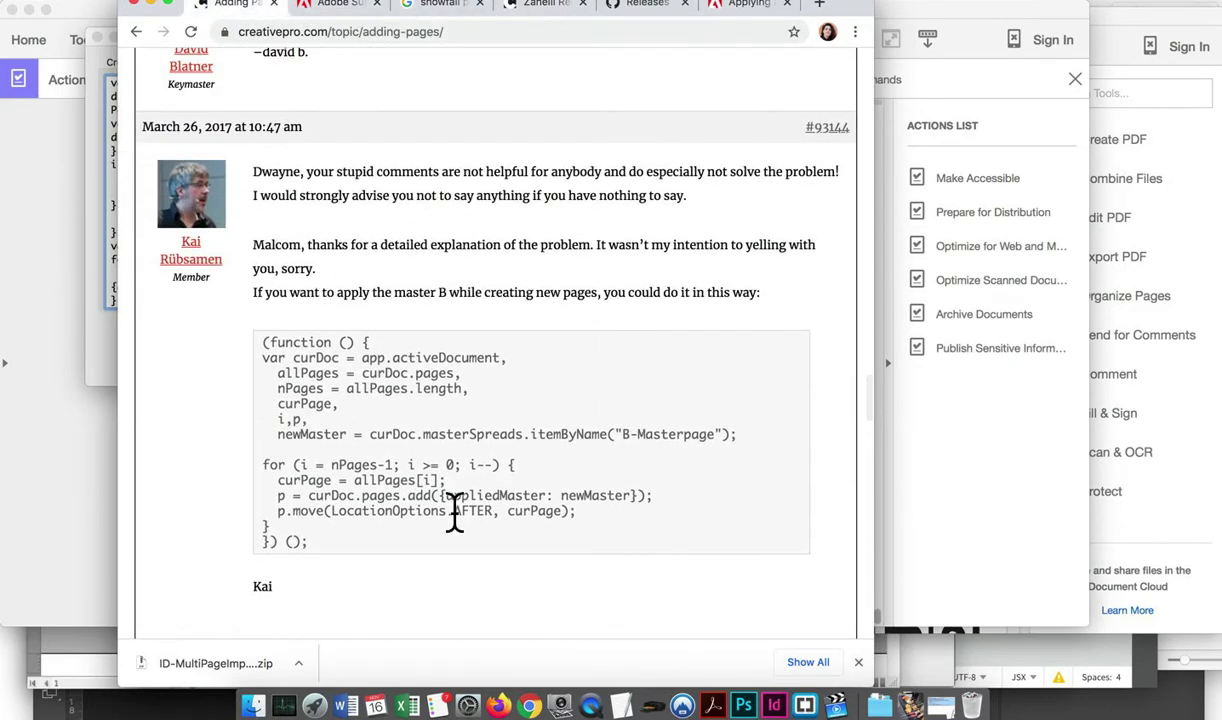
{"action": "left_click_drag", "start_coordinate": [318, 543], "coordinate": [227, 326]}
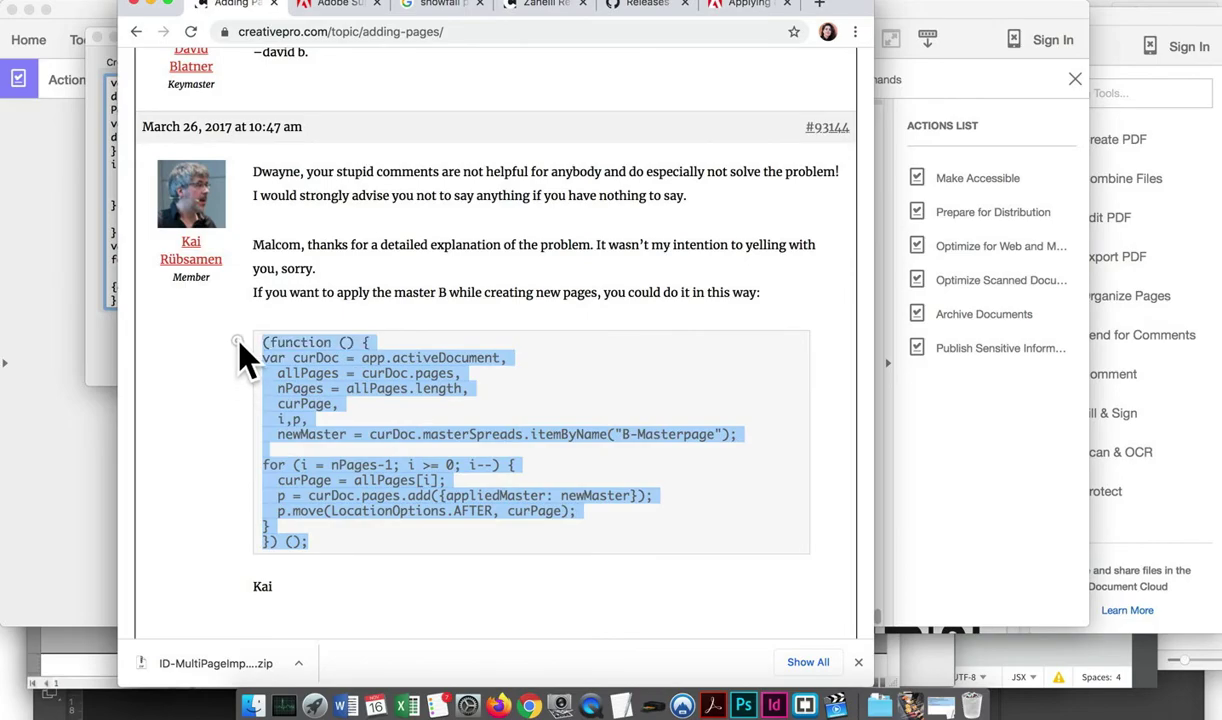
{"action": "key", "text": "super+c"}
{"action": "left_click", "coordinate": [597, 358]}
Copy the add-pages-between-pages code block instead and return to Acrobat's JavaScript Editor
{"action": "scroll", "coordinate": [598, 360], "scroll_direction": "up", "scroll_amount": 10}
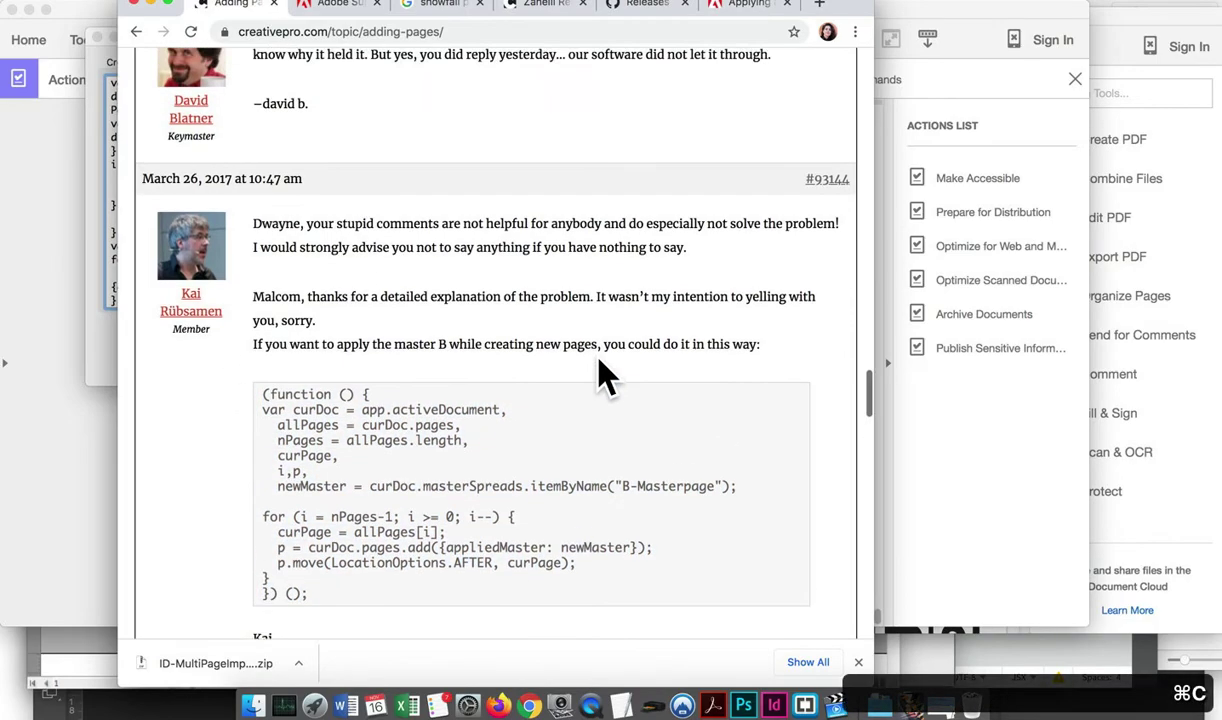
{"action": "scroll", "coordinate": [598, 360], "scroll_direction": "up", "scroll_amount": 10}
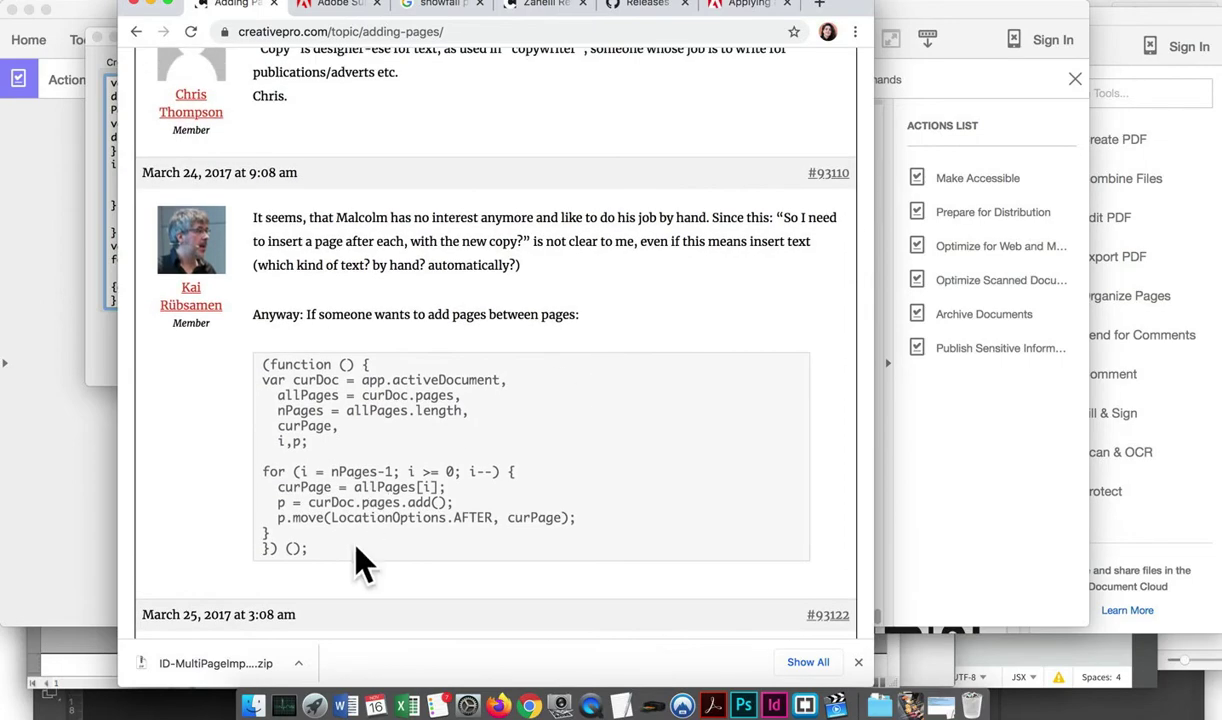
{"action": "left_click_drag", "start_coordinate": [340, 545], "coordinate": [230, 348]}
{"action": "key", "text": "super+c"}
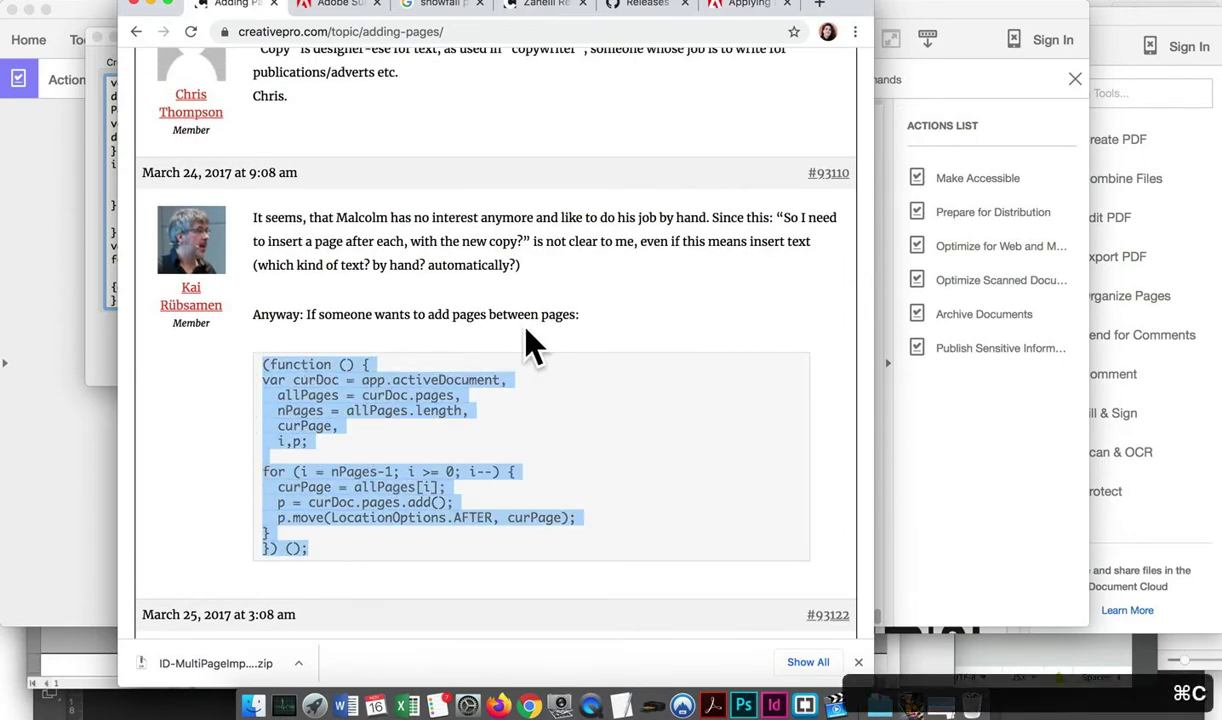
{"action": "left_click", "coordinate": [534, 346]}
{"action": "scroll", "coordinate": [534, 346], "scroll_direction": "up", "scroll_amount": 15}
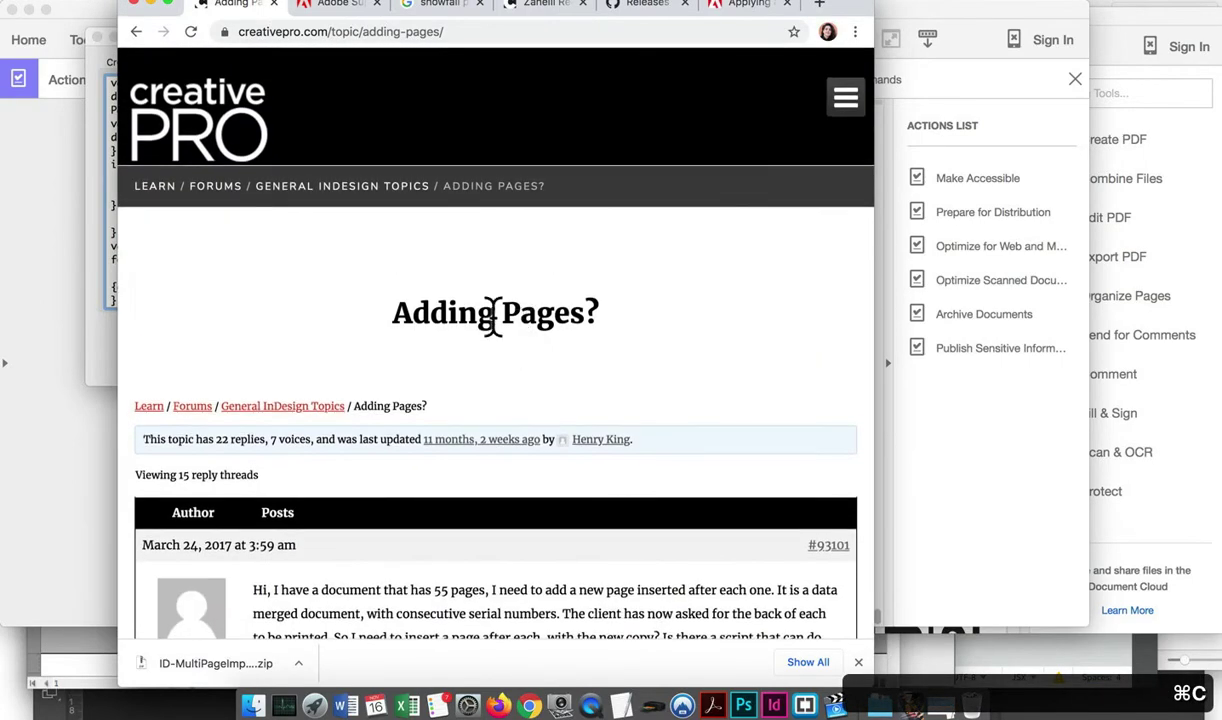
{"action": "left_click", "coordinate": [151, 4]}
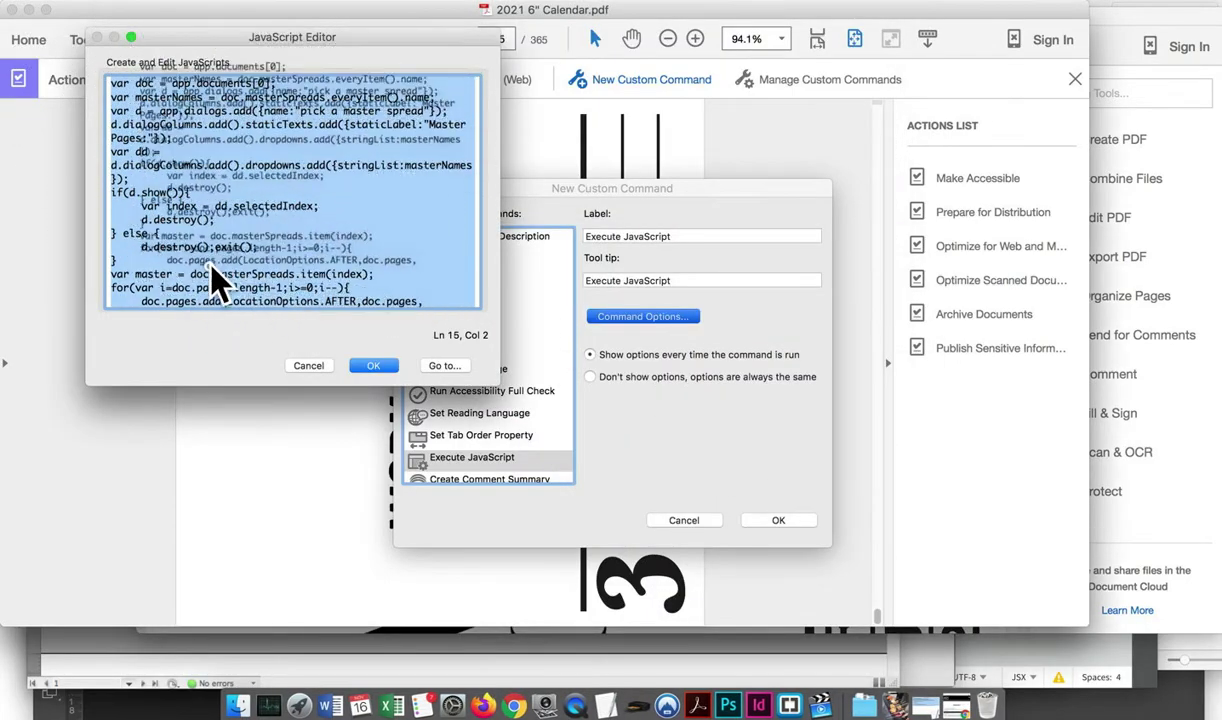
Replace the editor's script with the copied page-adding code and save the custom command
{"action": "left_click", "coordinate": [258, 240]}
{"action": "scroll", "coordinate": [266, 295], "scroll_direction": "down", "scroll_amount": 3}
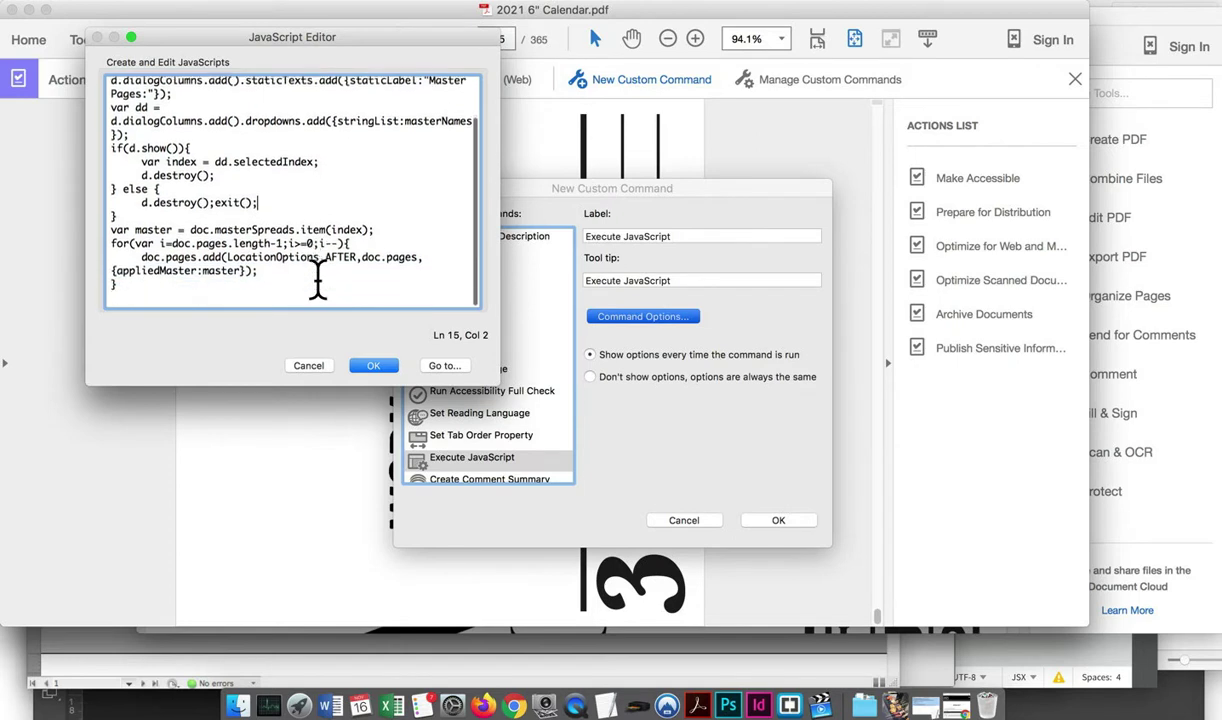
{"action": "left_click_drag", "start_coordinate": [266, 300], "coordinate": [104, 40]}
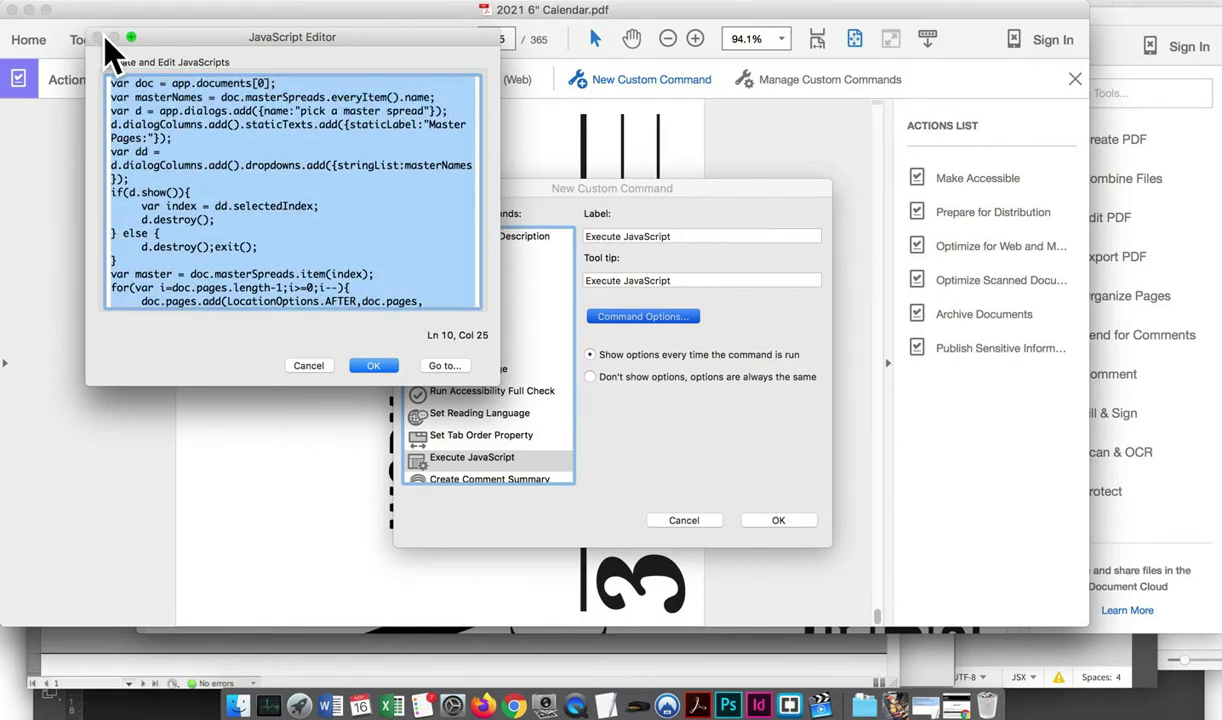
{"action": "key", "text": "super+v"}
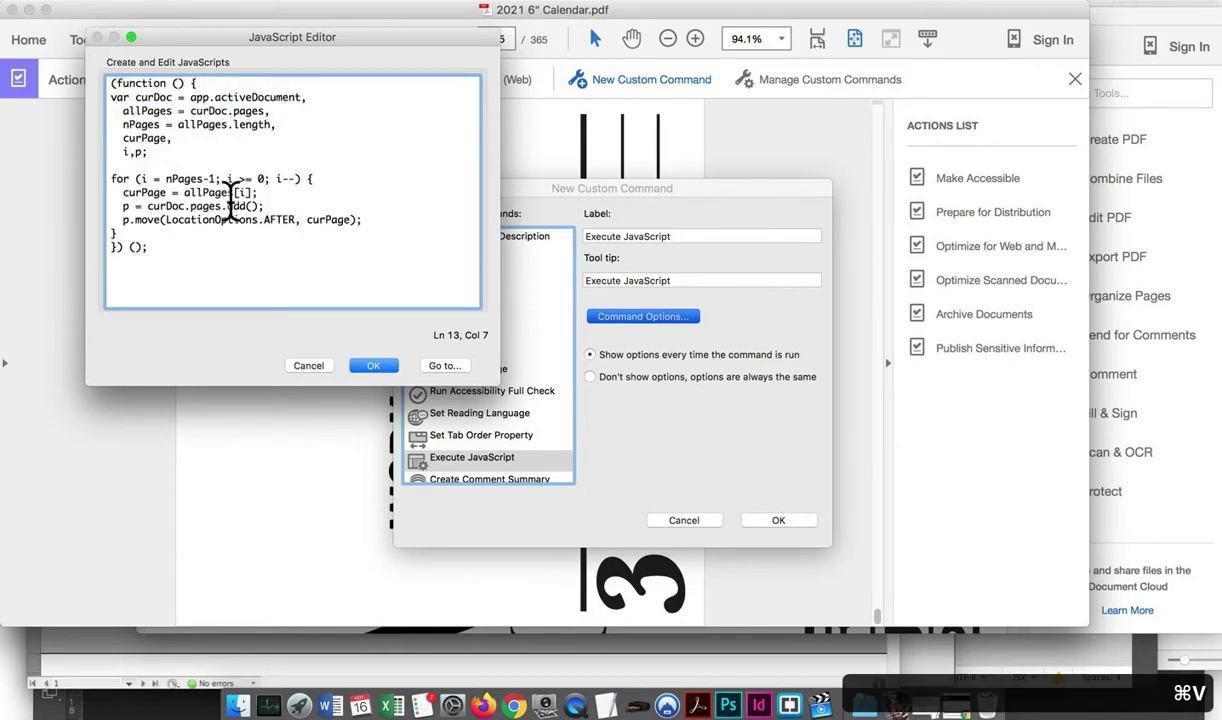
{"action": "left_click", "coordinate": [388, 366]}
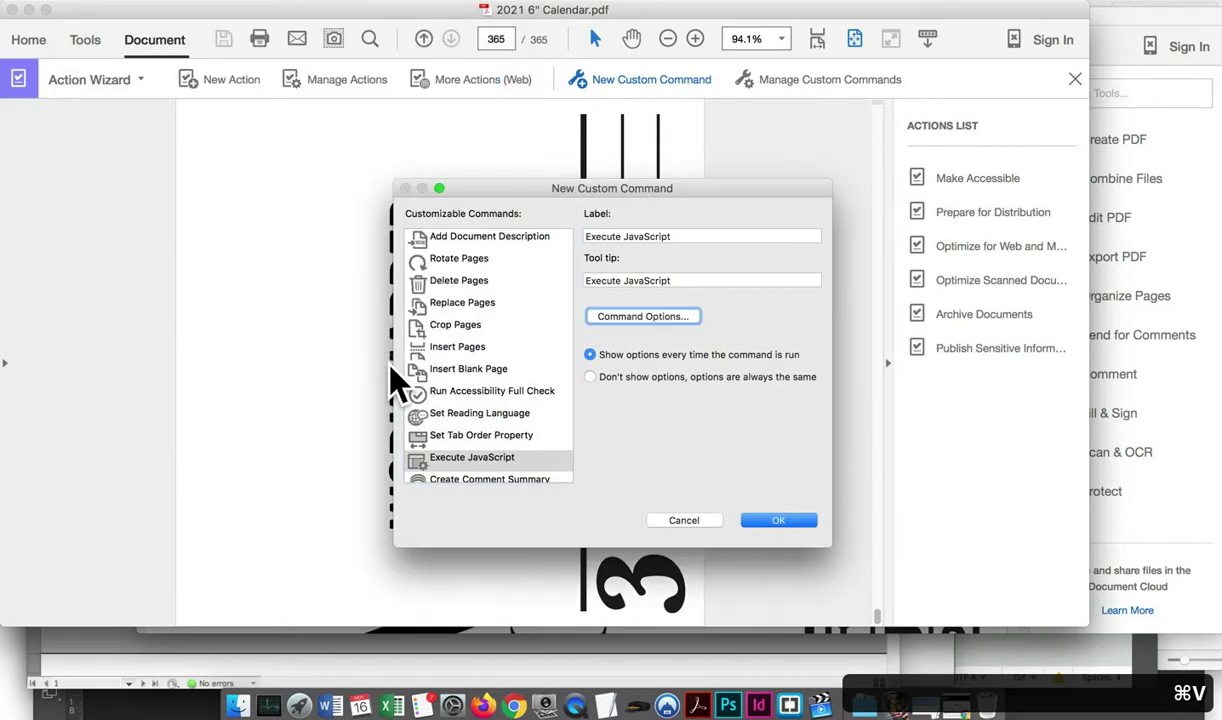
{"action": "left_click", "coordinate": [762, 521]}
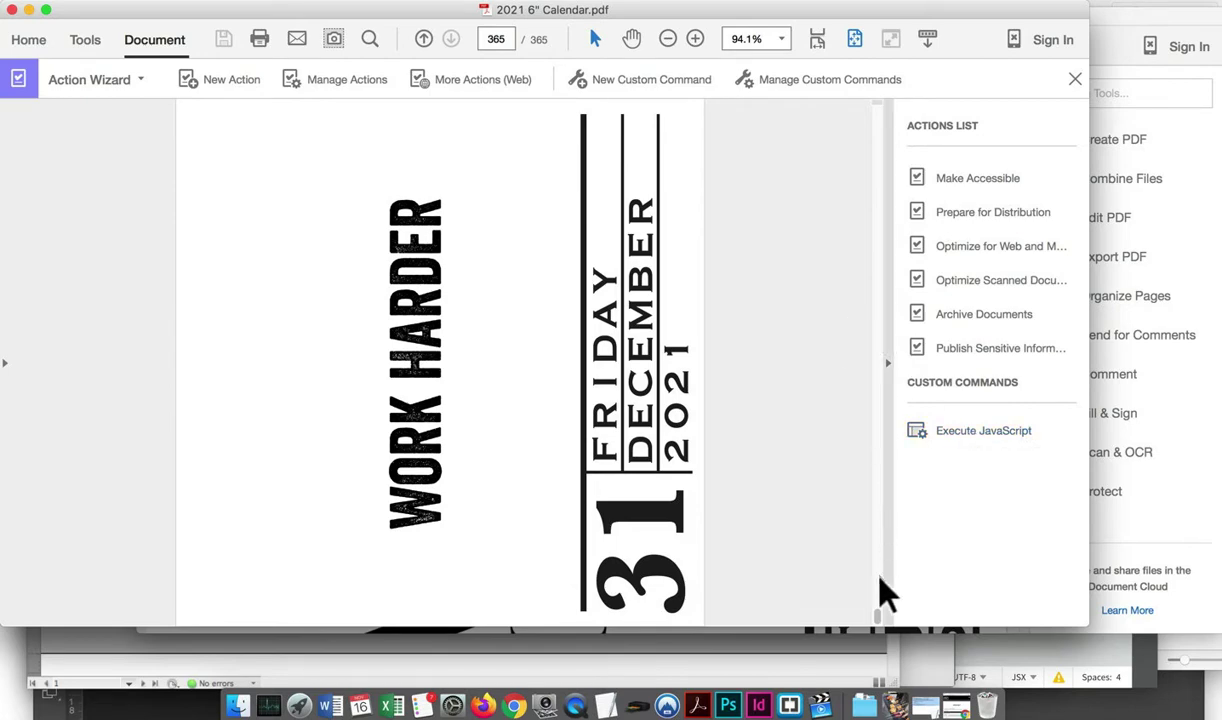
Run the Execute JavaScript custom command on the calendar
{"action": "left_click_drag", "start_coordinate": [873, 610], "coordinate": [881, 98]}
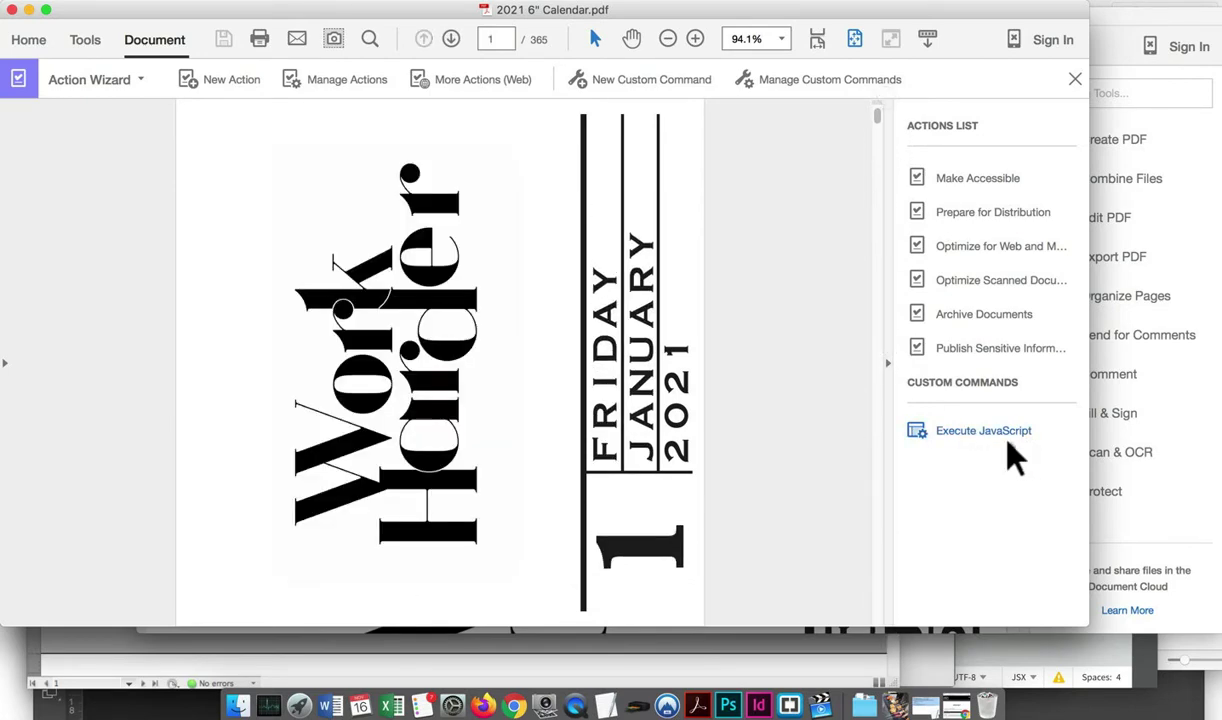
{"action": "left_click", "coordinate": [990, 430]}
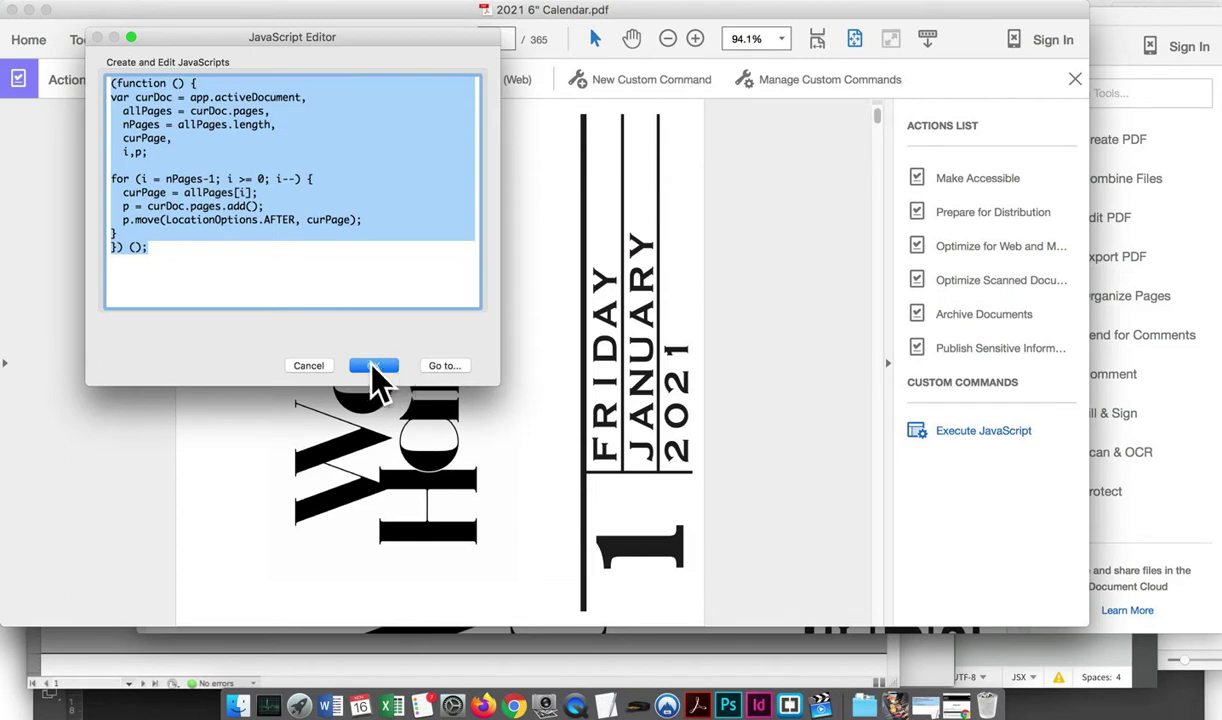
{"action": "left_click", "coordinate": [374, 366]}
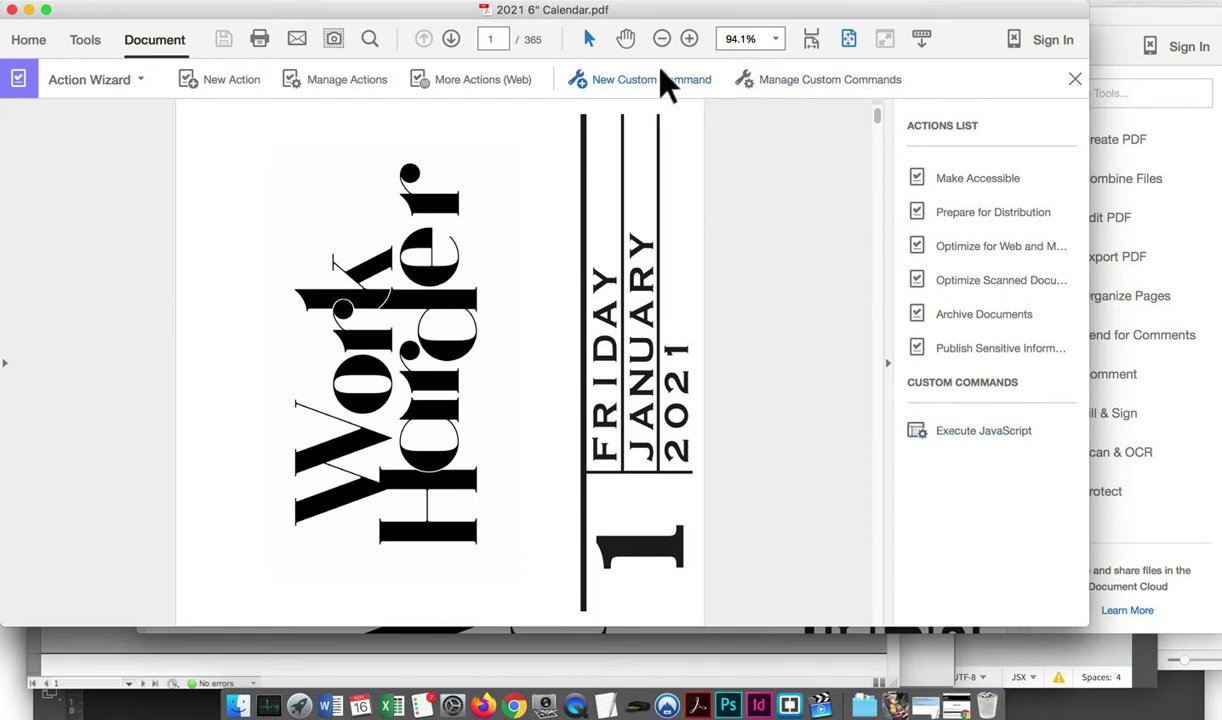
Start a new action and browse its tool groups, trying the Insert Blank Page tool
{"action": "left_click", "coordinate": [226, 80]}
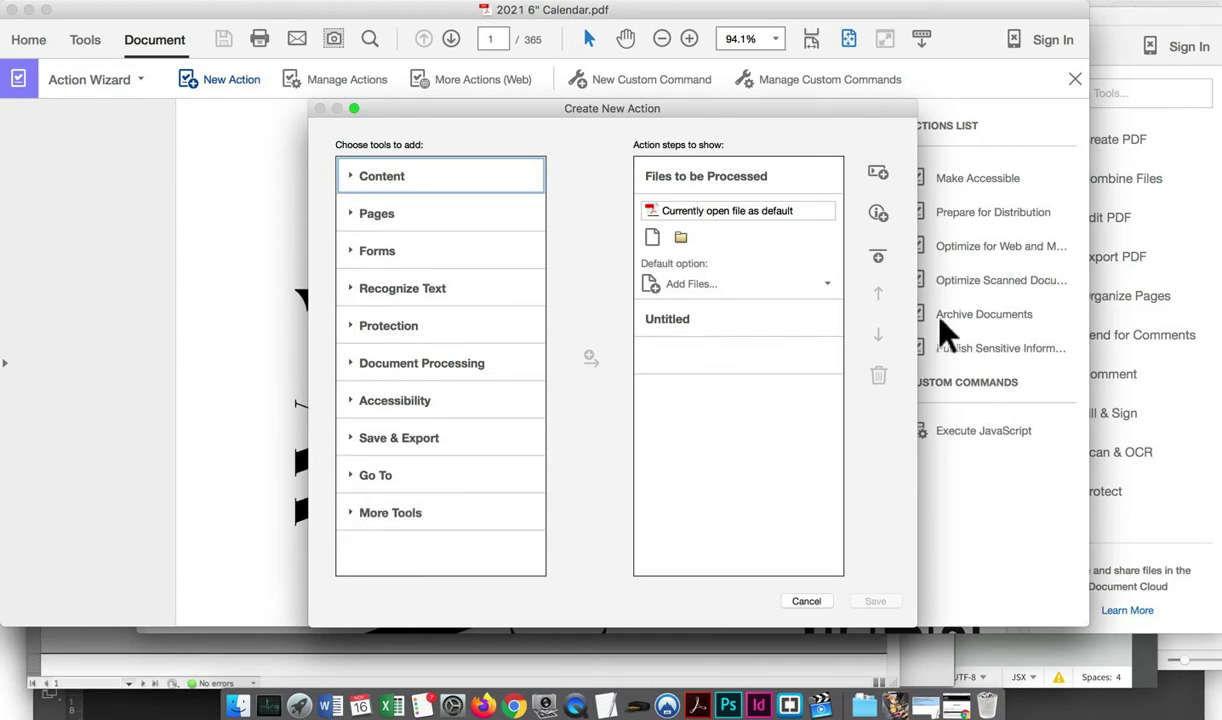
{"action": "double_click", "coordinate": [670, 319]}
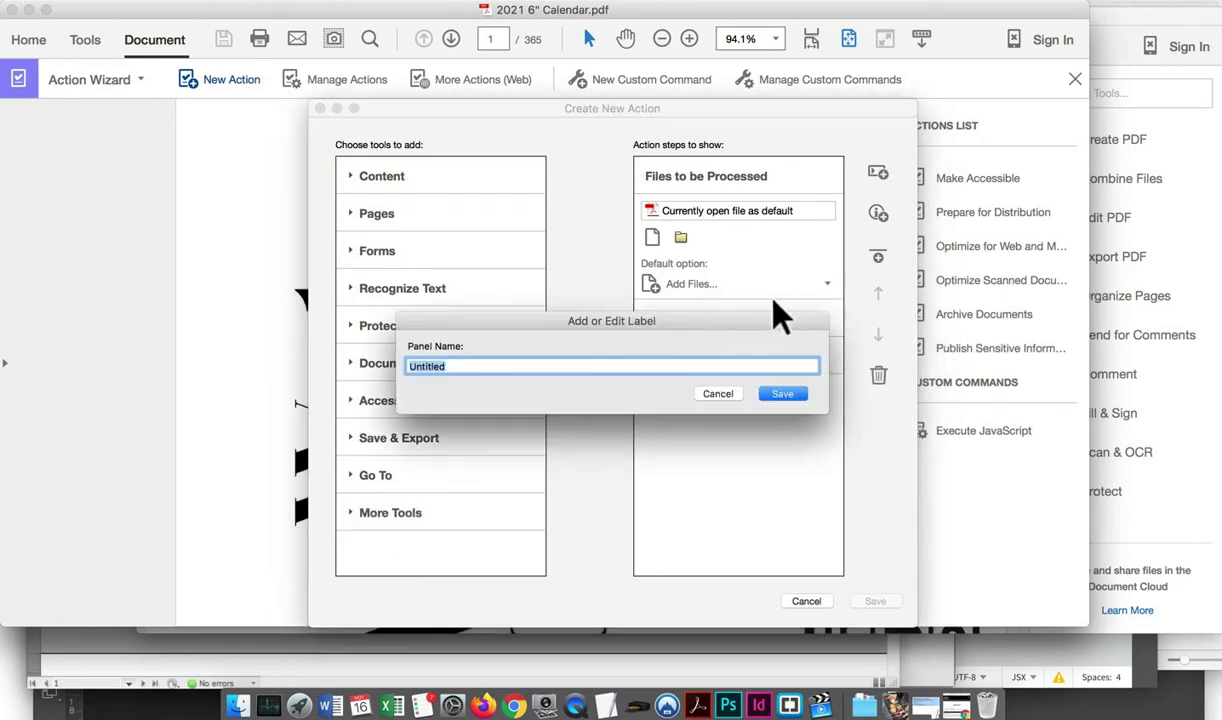
{"action": "left_click", "coordinate": [730, 393]}
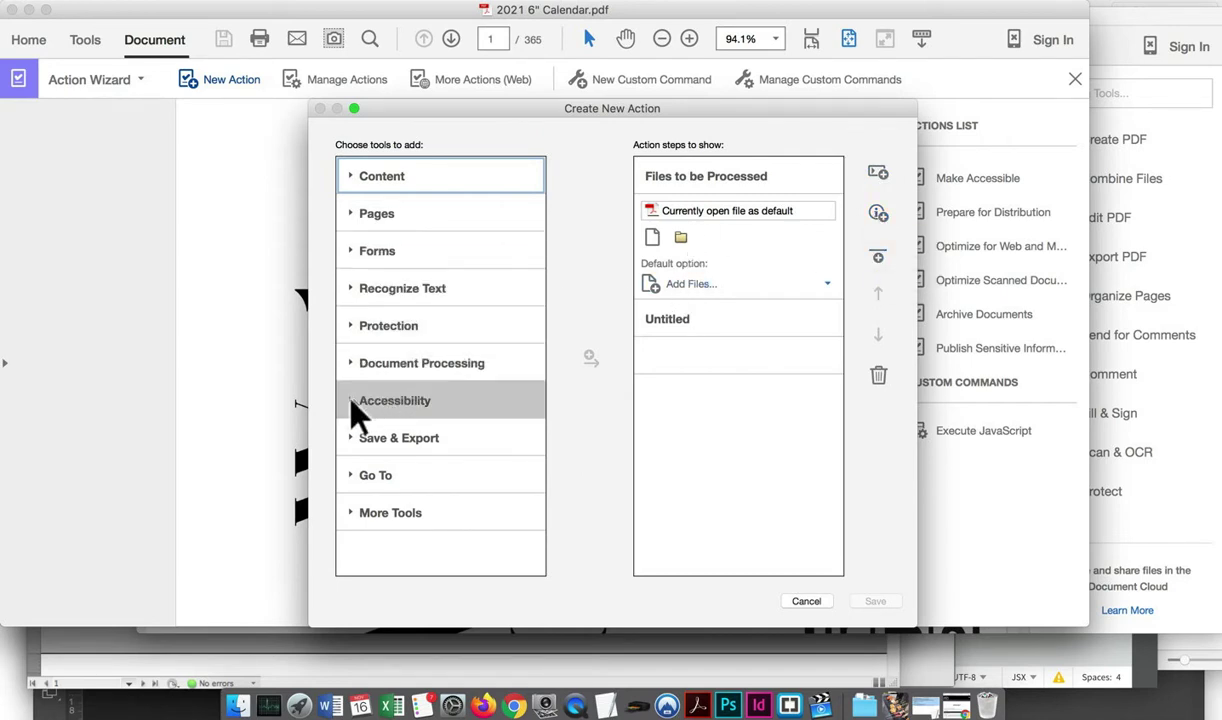
{"action": "left_click", "coordinate": [347, 363]}
{"action": "scroll", "coordinate": [404, 455], "scroll_direction": "down", "scroll_amount": 5}
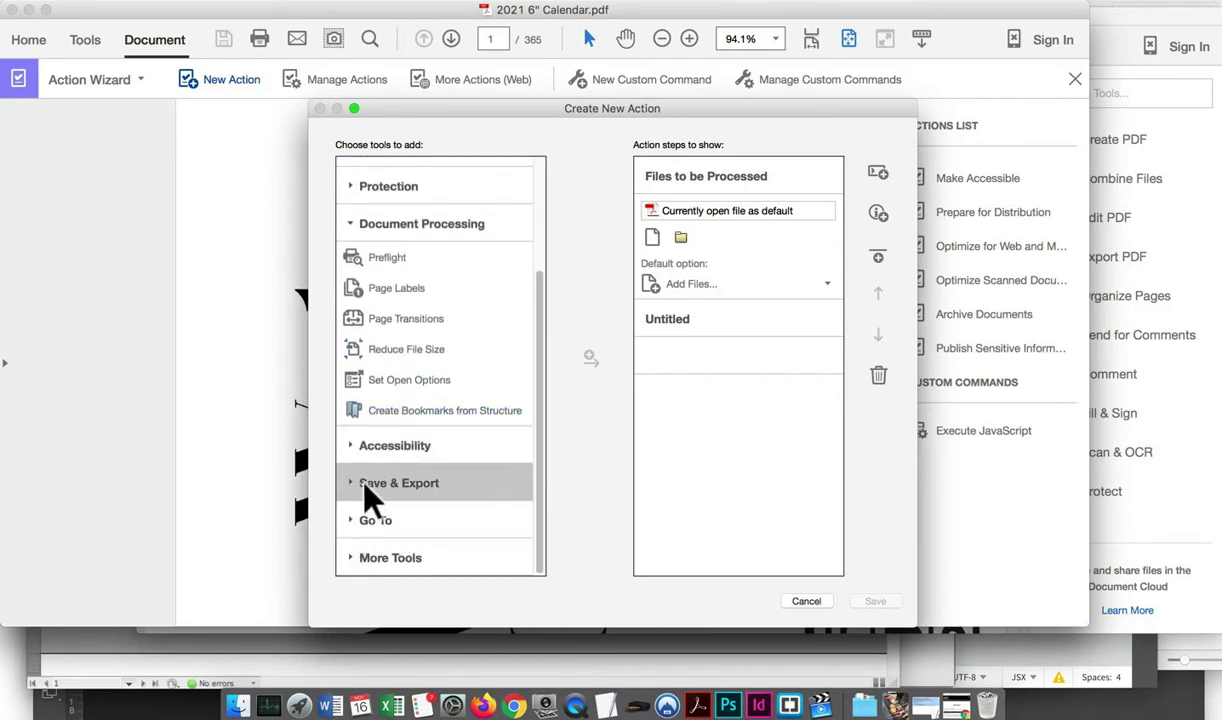
{"action": "scroll", "coordinate": [471, 344], "scroll_direction": "up", "scroll_amount": 5}
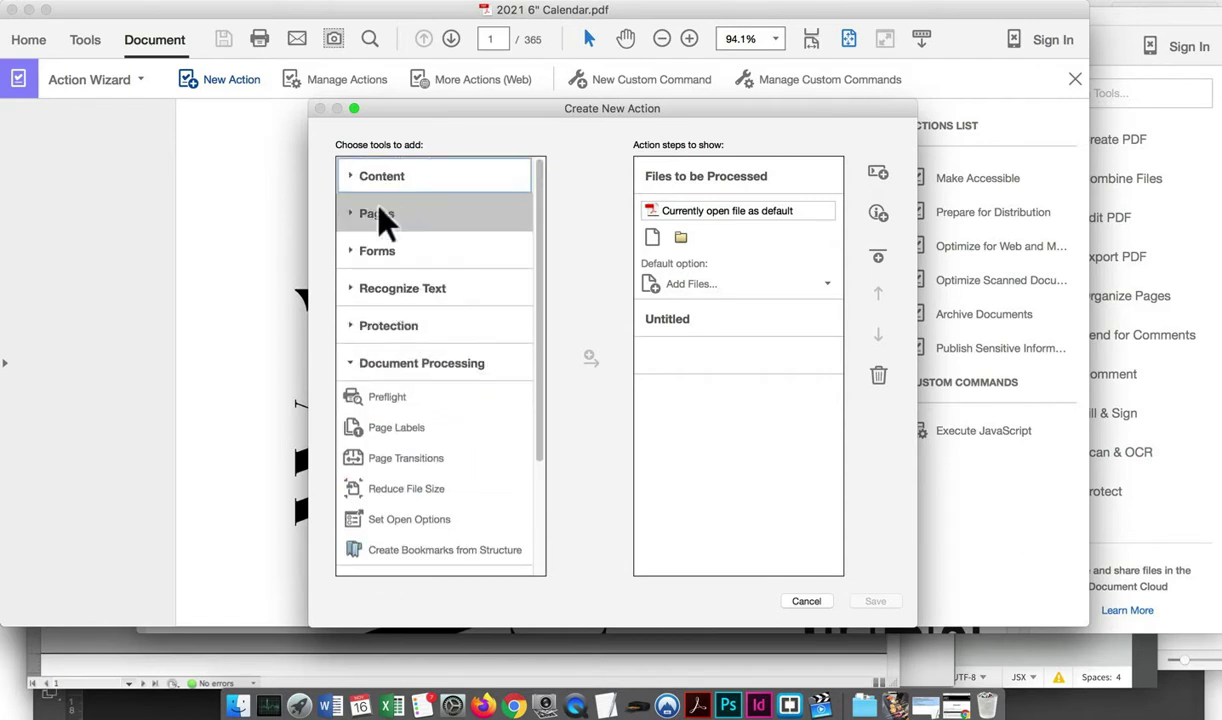
{"action": "left_click", "coordinate": [350, 214]}
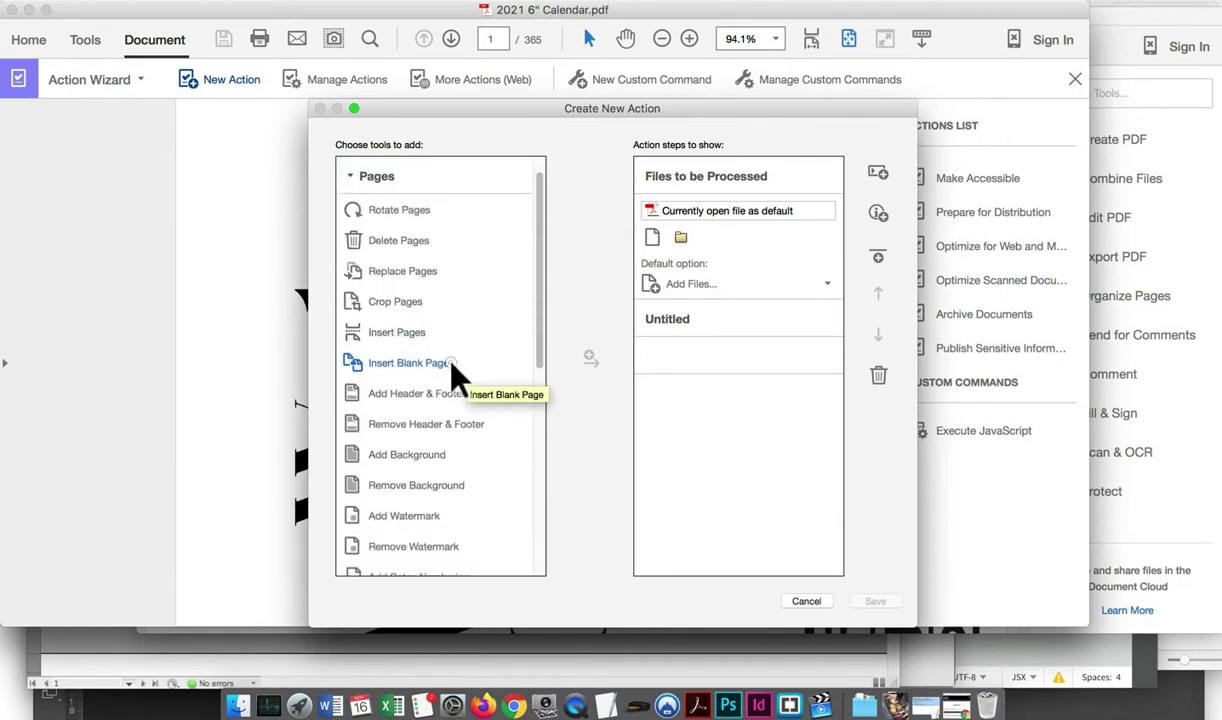
{"action": "left_click", "coordinate": [451, 366]}
{"action": "scroll", "coordinate": [451, 369], "scroll_direction": "down", "scroll_amount": 5}
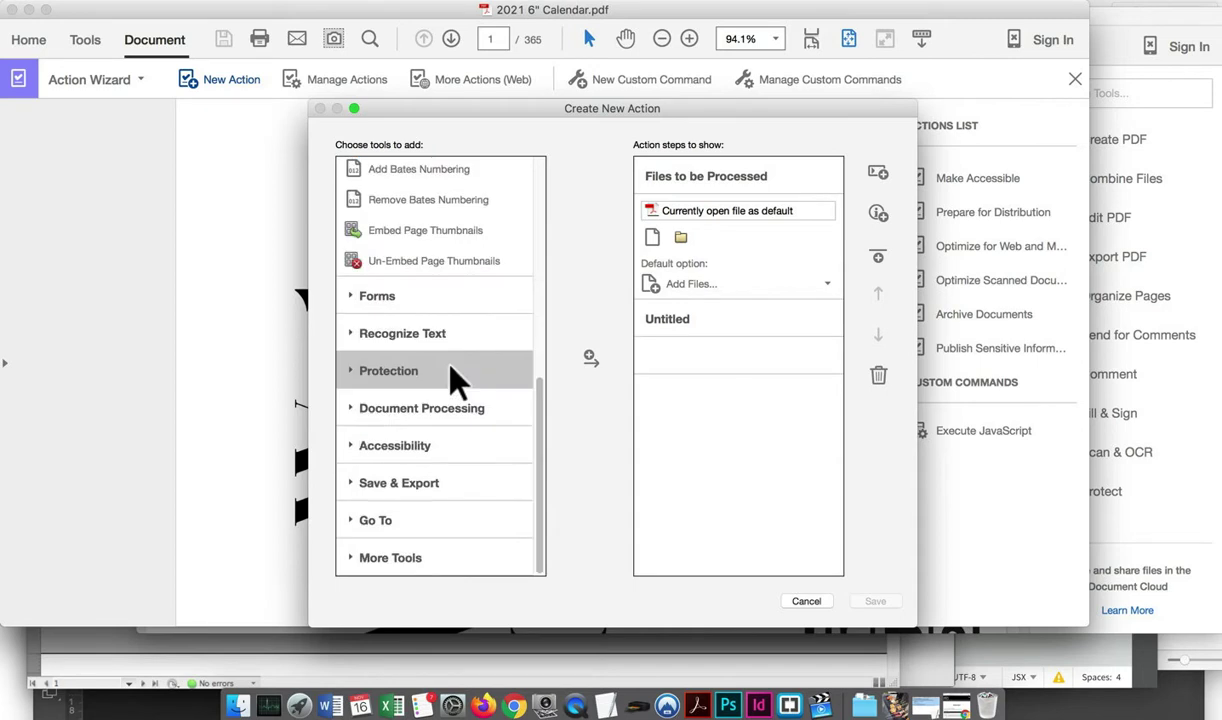
Add Document JavaScripts and a single Execute JavaScript step from More Tools
{"action": "left_click", "coordinate": [396, 560]}
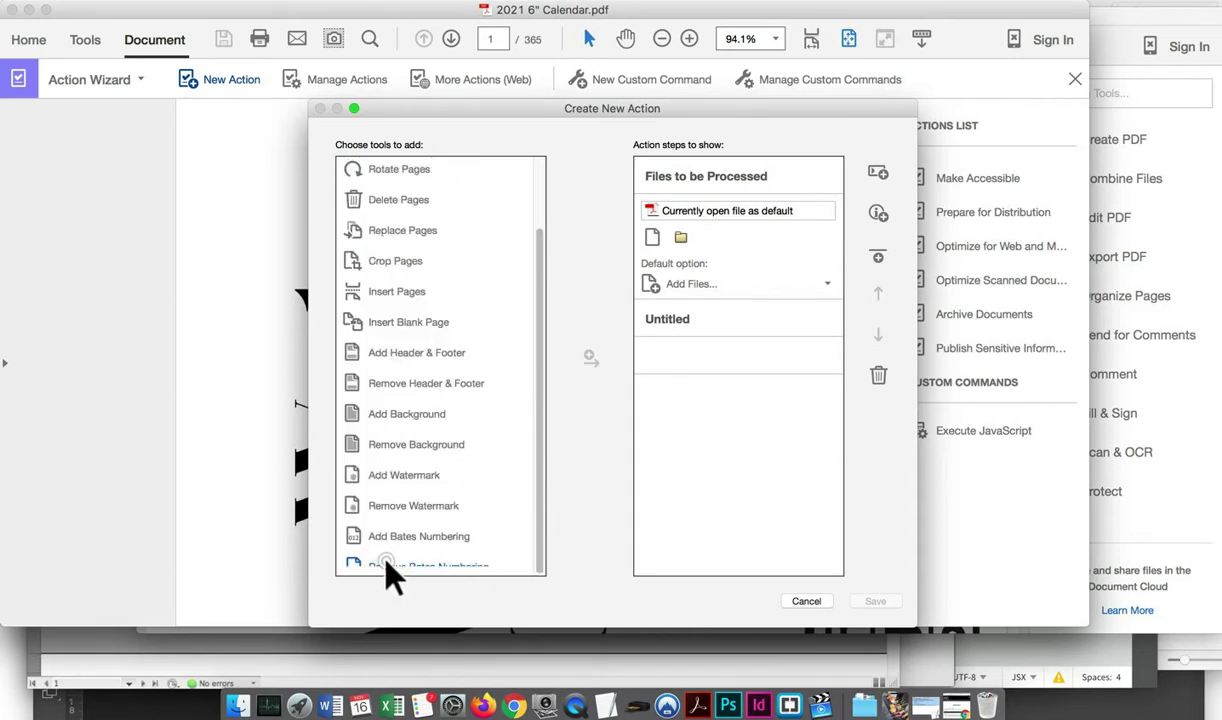
{"action": "scroll", "coordinate": [395, 540], "scroll_direction": "down", "scroll_amount": 5}
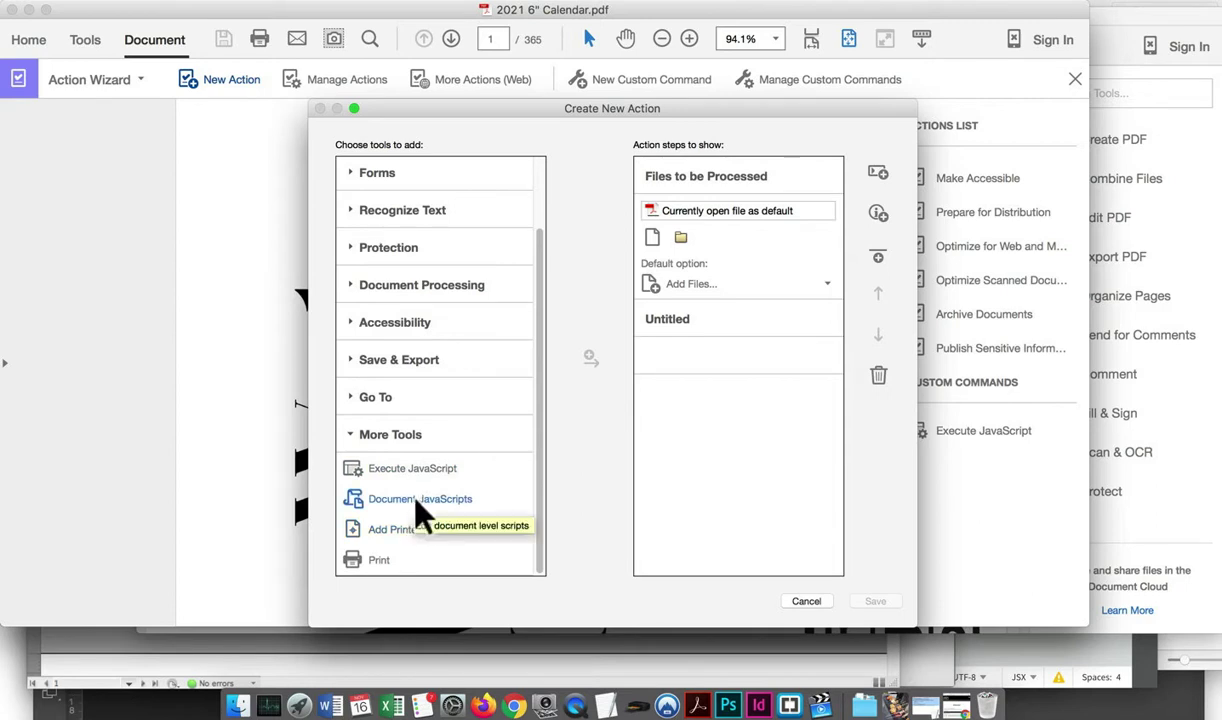
{"action": "left_click", "coordinate": [416, 499]}
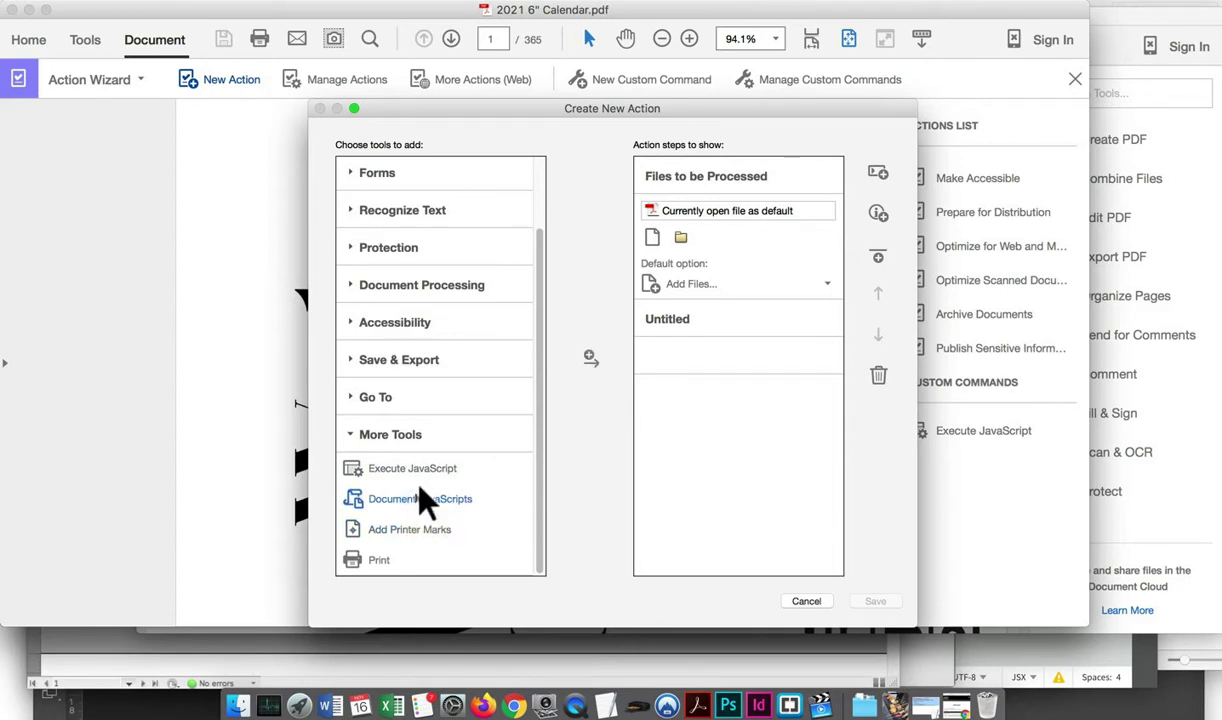
{"action": "left_click", "coordinate": [589, 358]}
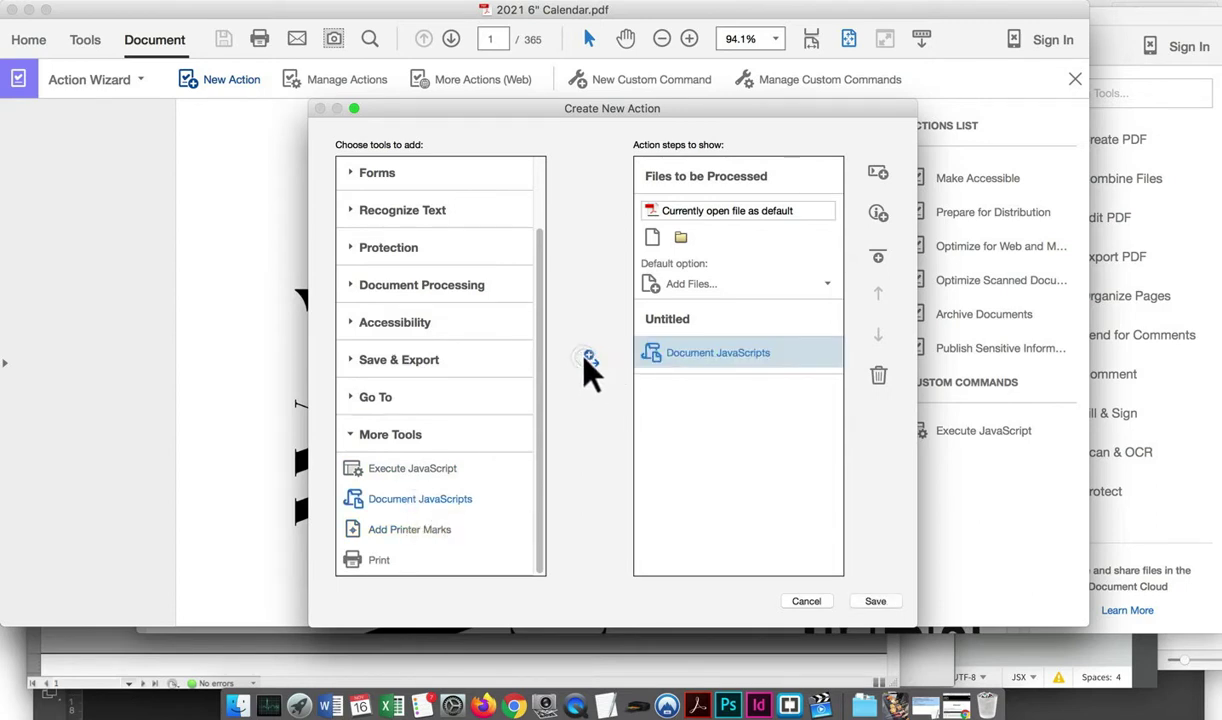
{"action": "double_click", "coordinate": [405, 468]}
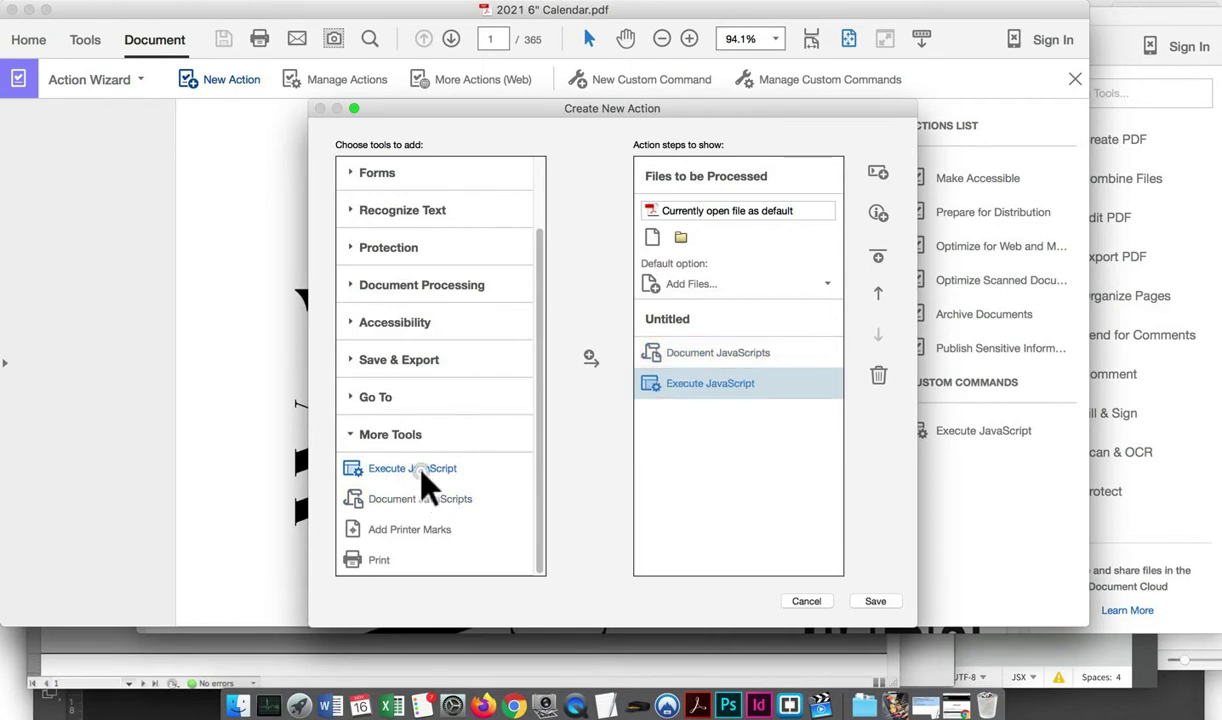
{"action": "double_click", "coordinate": [405, 468]}
{"action": "left_click", "coordinate": [878, 376]}
{"action": "left_click", "coordinate": [717, 352]}
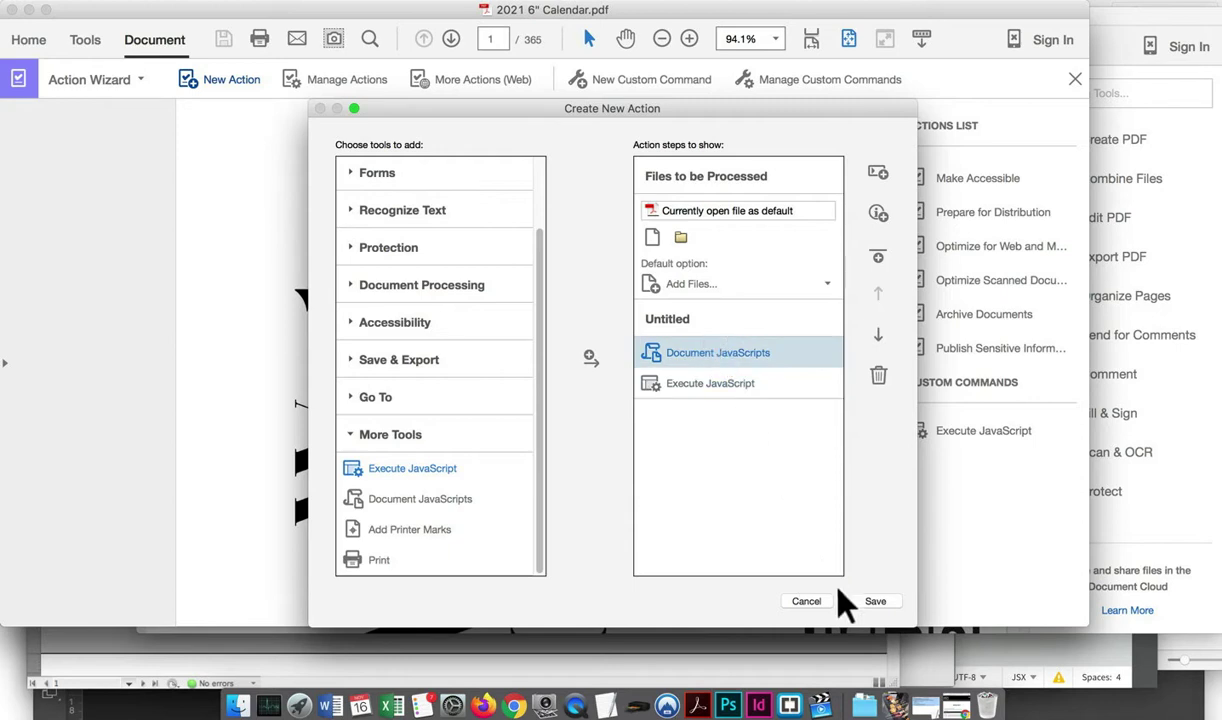
Save the action under the name 'Add Blank Page'
{"action": "left_click", "coordinate": [875, 601]}
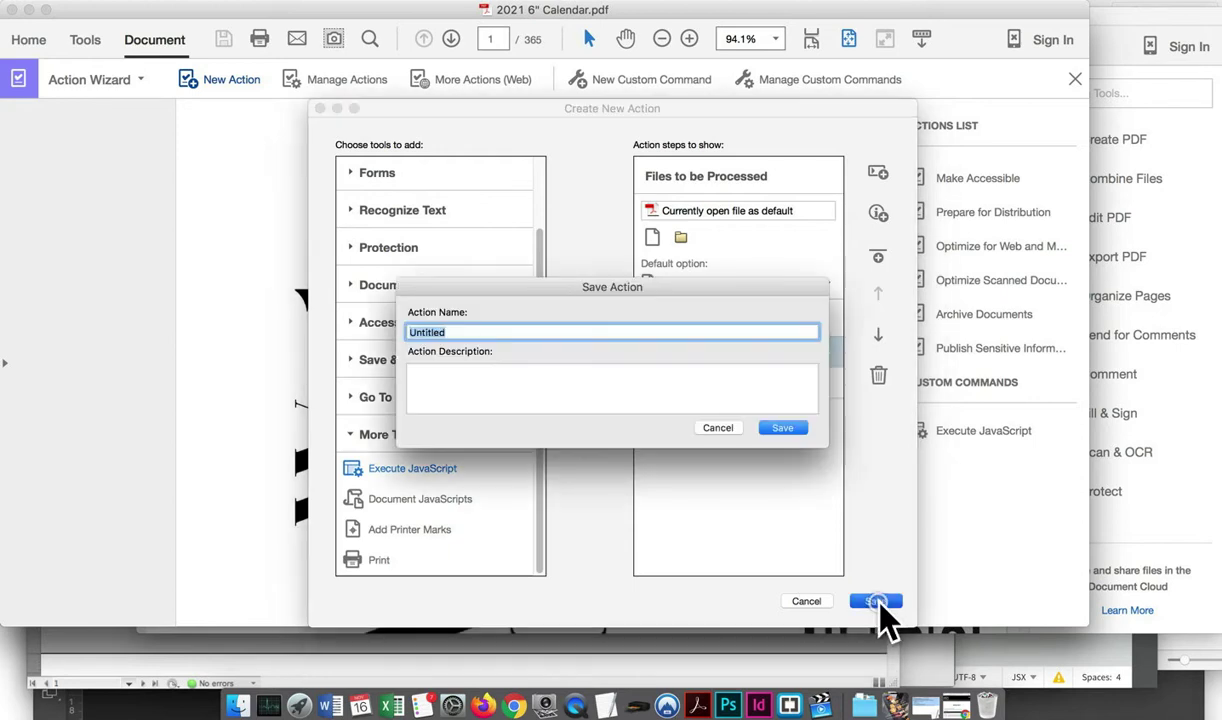
{"action": "left_click", "coordinate": [662, 386]}
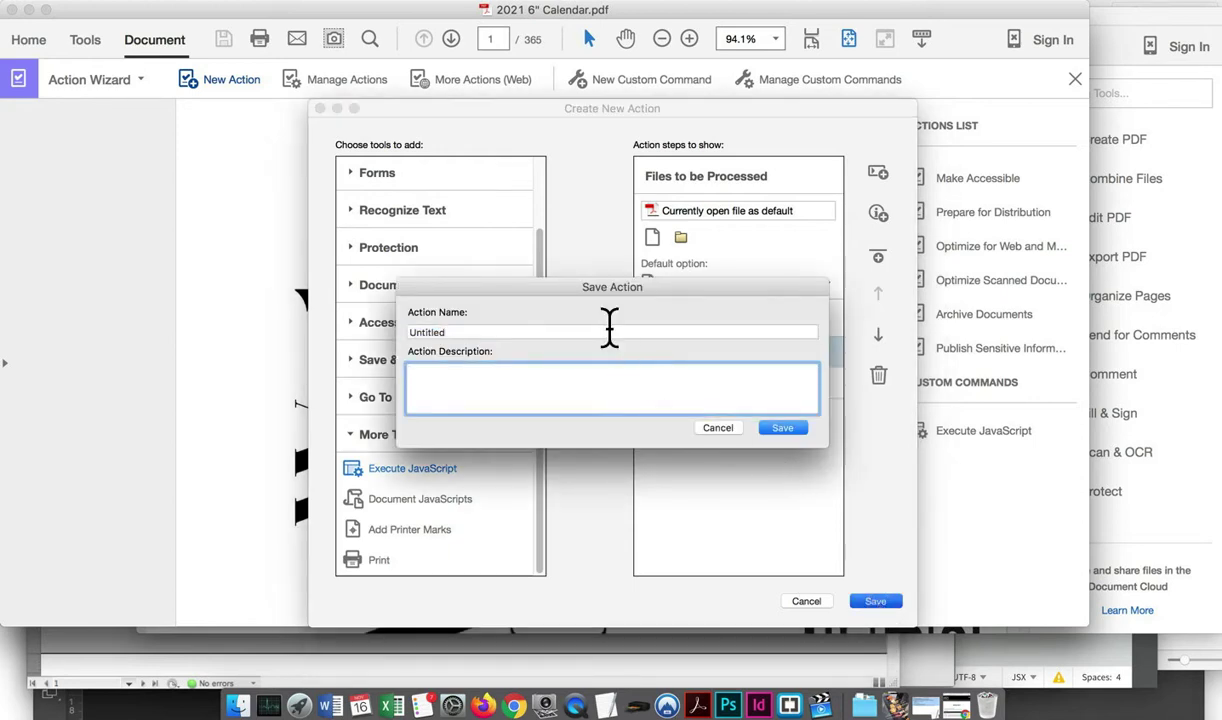
{"action": "double_click", "coordinate": [428, 332]}
{"action": "type", "text": "Acd B"}
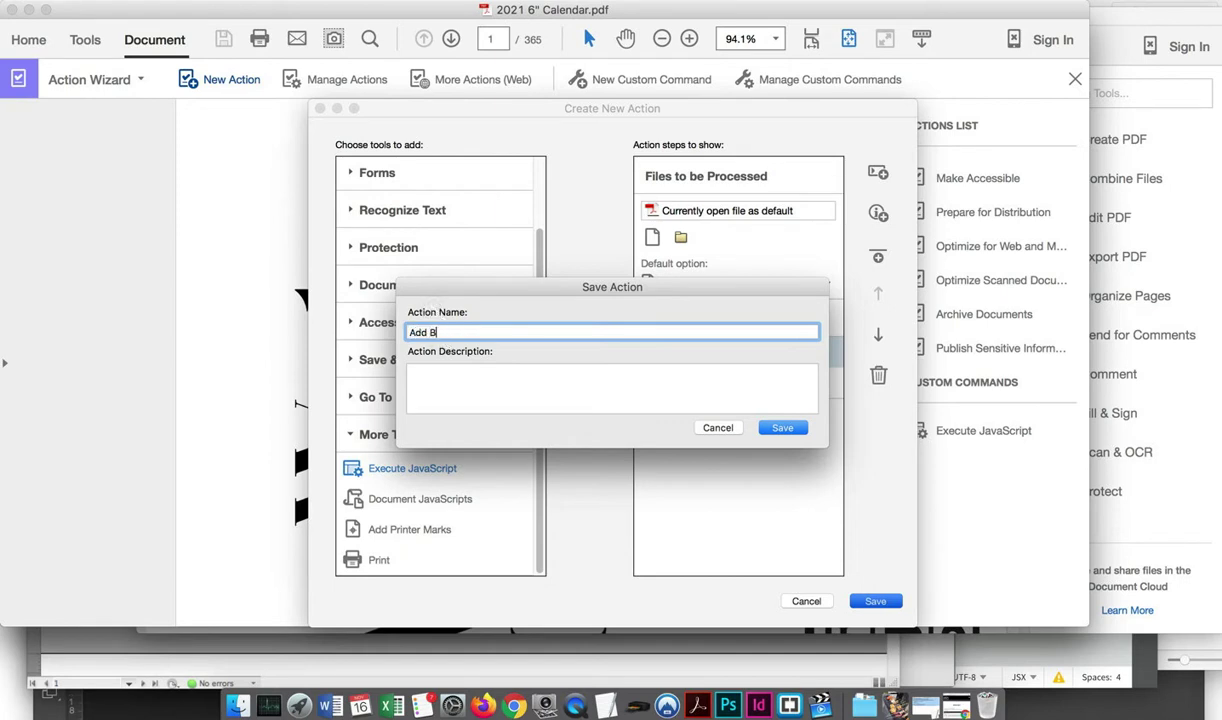
{"action": "type", "text": "lank Page"}
{"action": "left_click", "coordinate": [797, 428]}
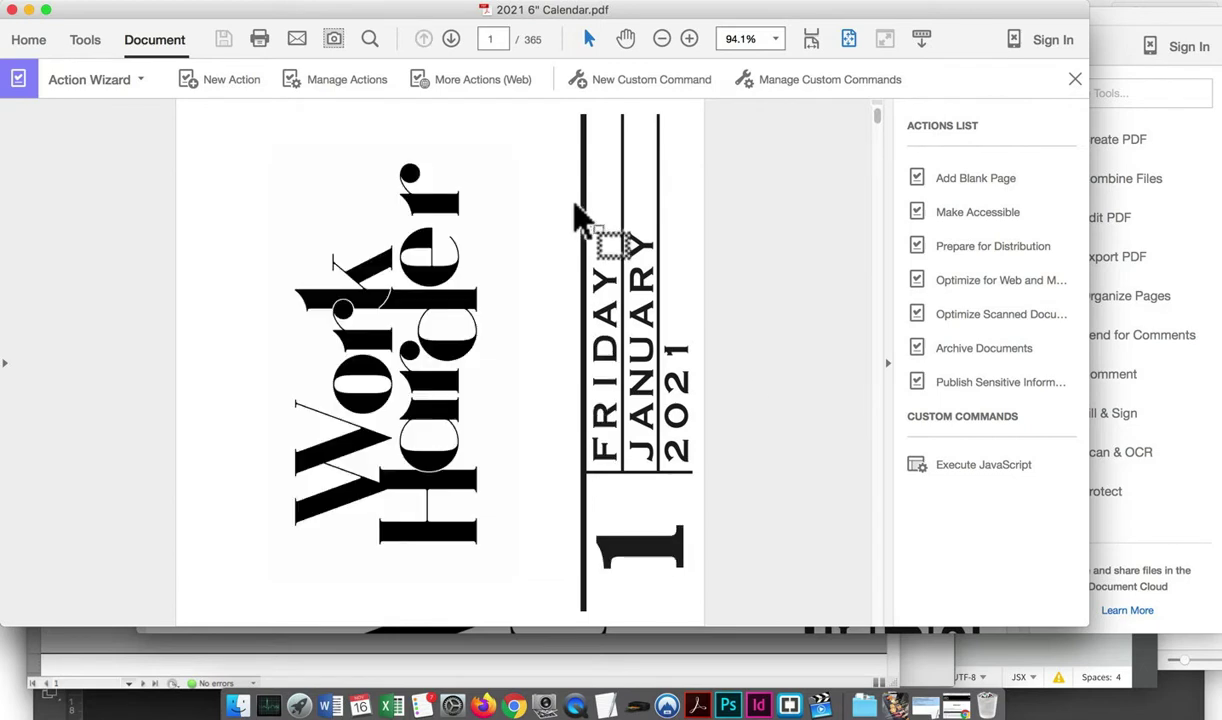
Edit the Add Blank Page action and inspect its Document JavaScripts and Execute JavaScript steps
{"action": "left_click", "coordinate": [362, 80]}
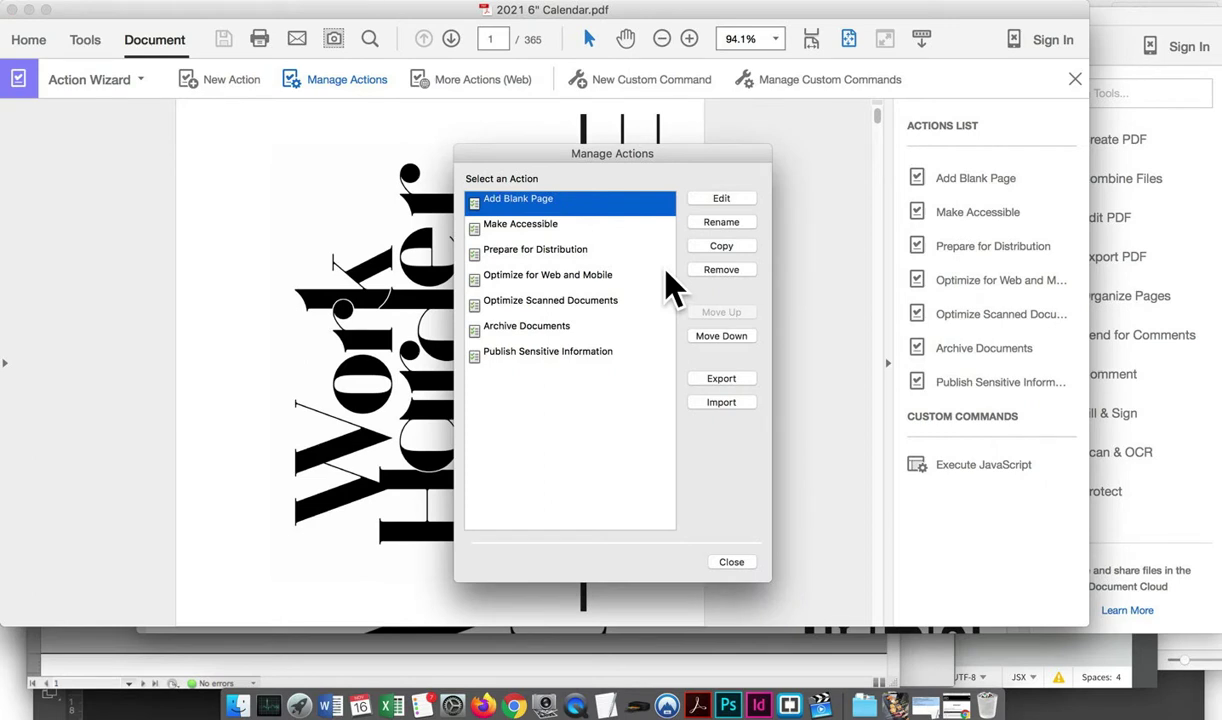
{"action": "left_click", "coordinate": [718, 199]}
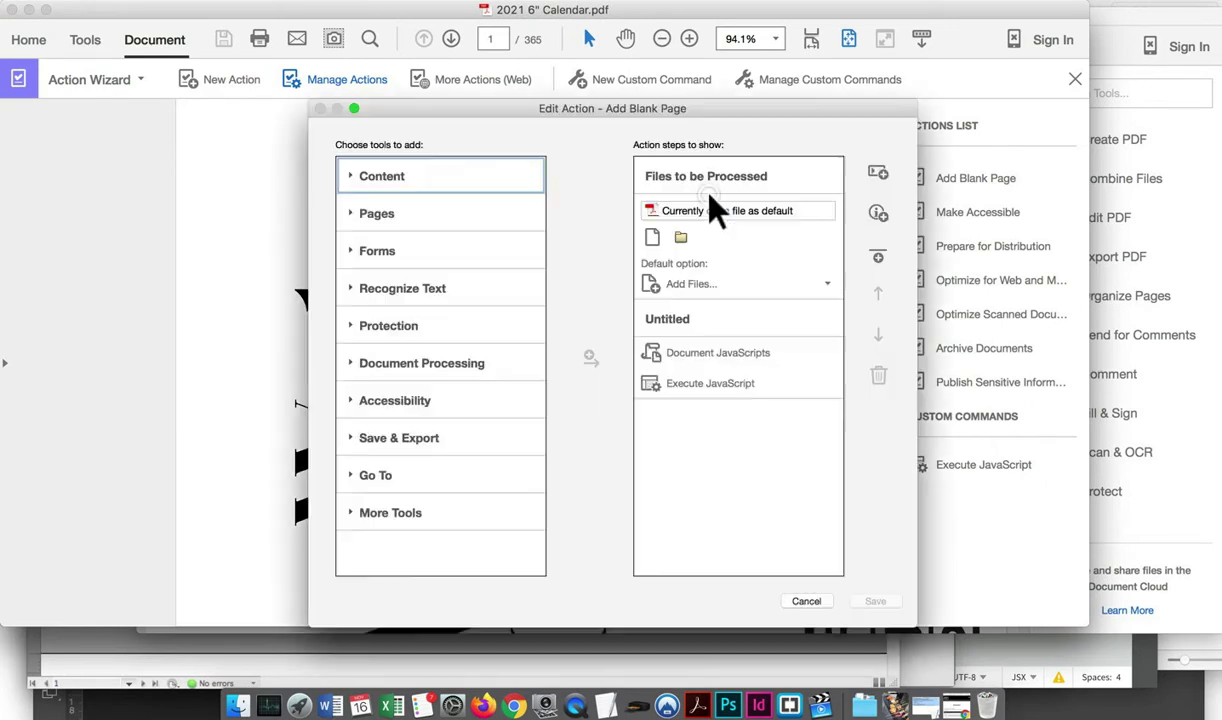
{"action": "left_click", "coordinate": [715, 352]}
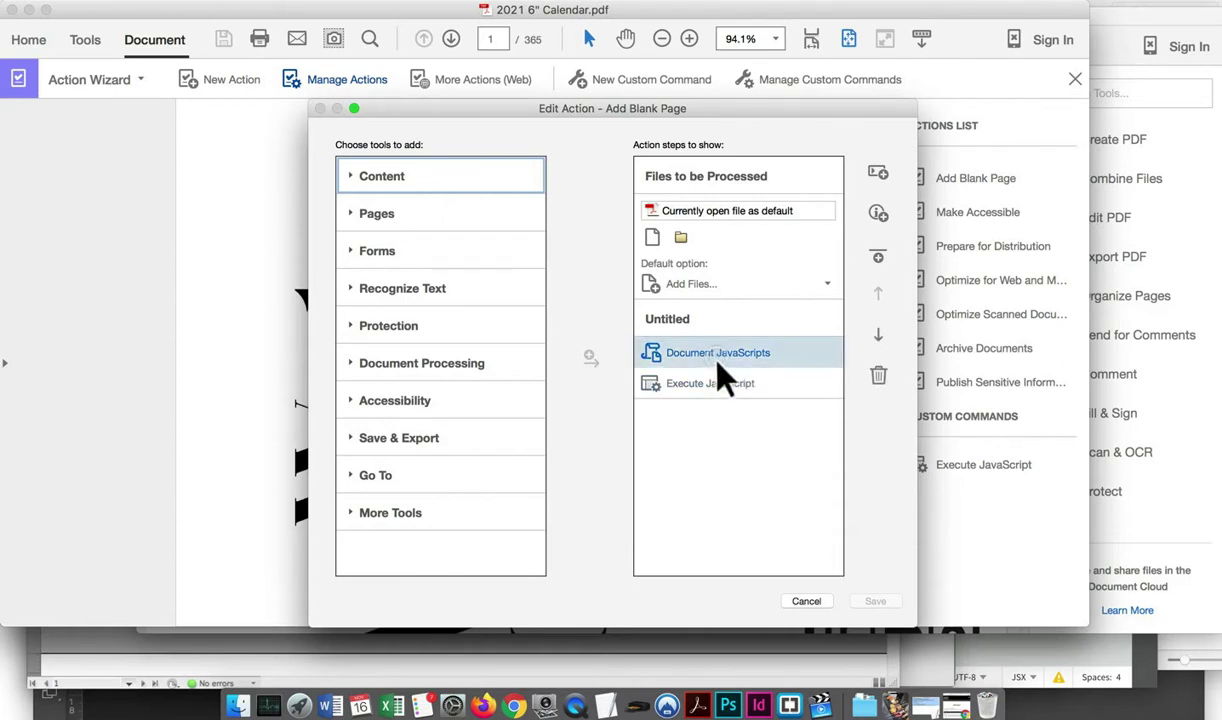
{"action": "left_click", "coordinate": [726, 385]}
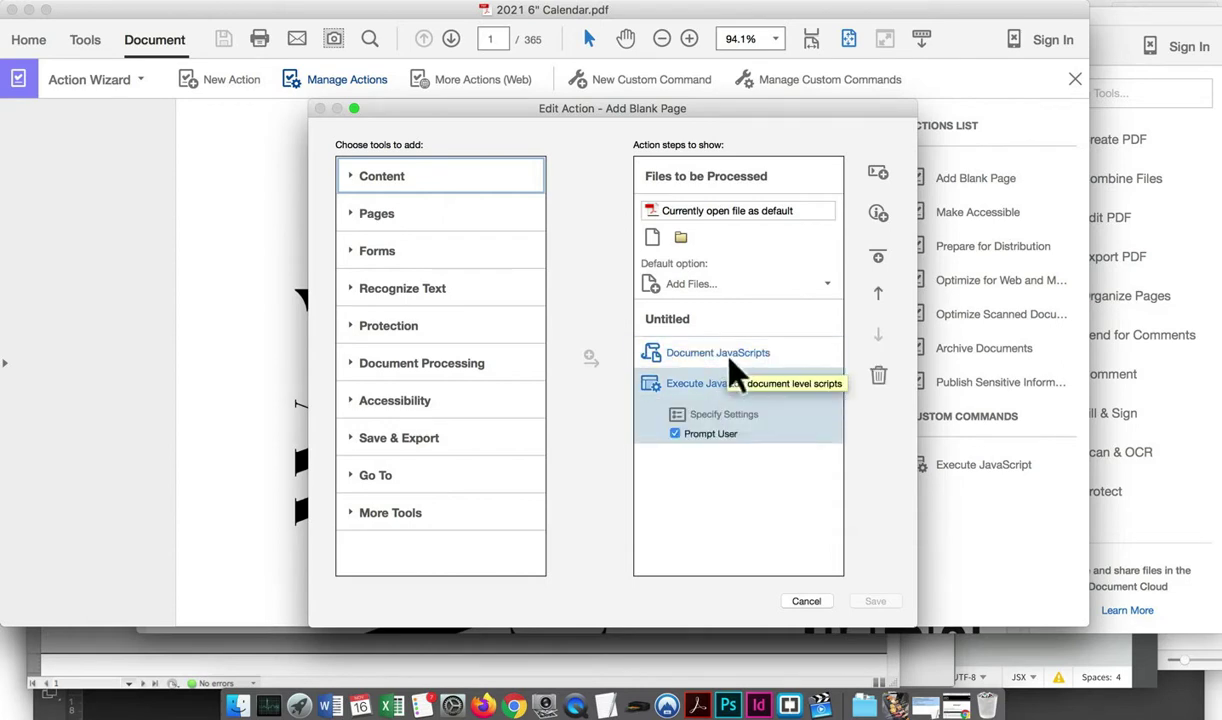
{"action": "left_click", "coordinate": [722, 360]}
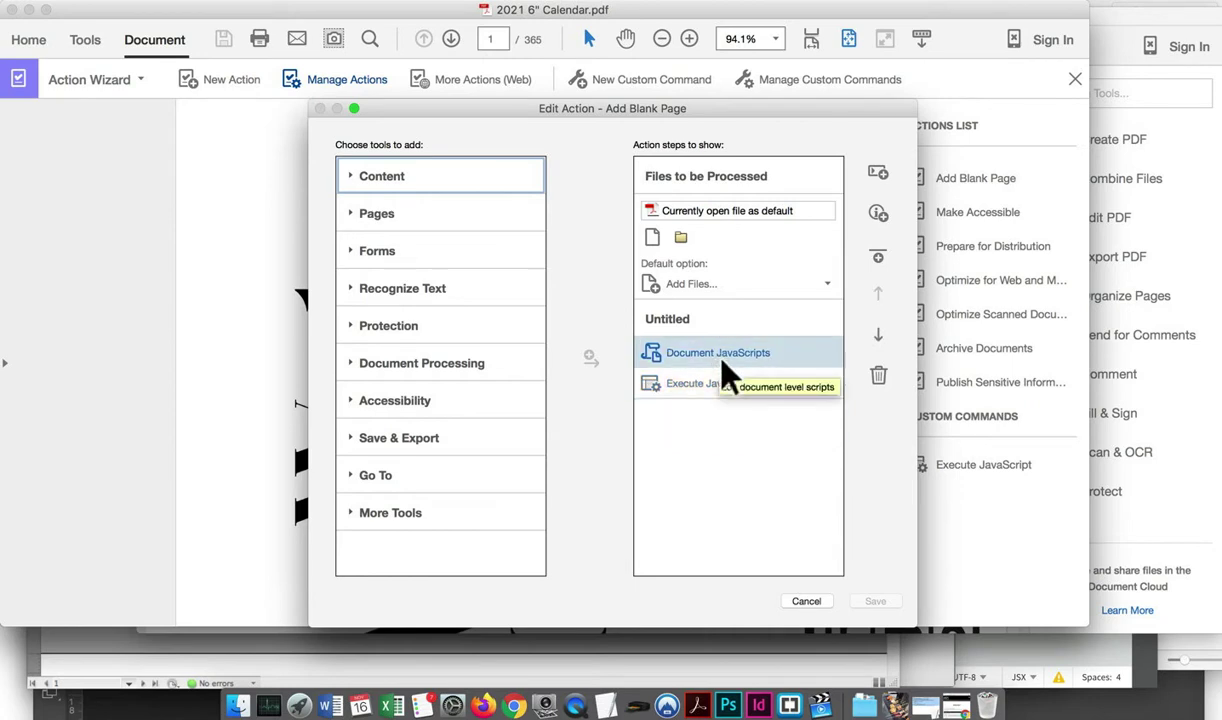
{"action": "left_click", "coordinate": [721, 361]}
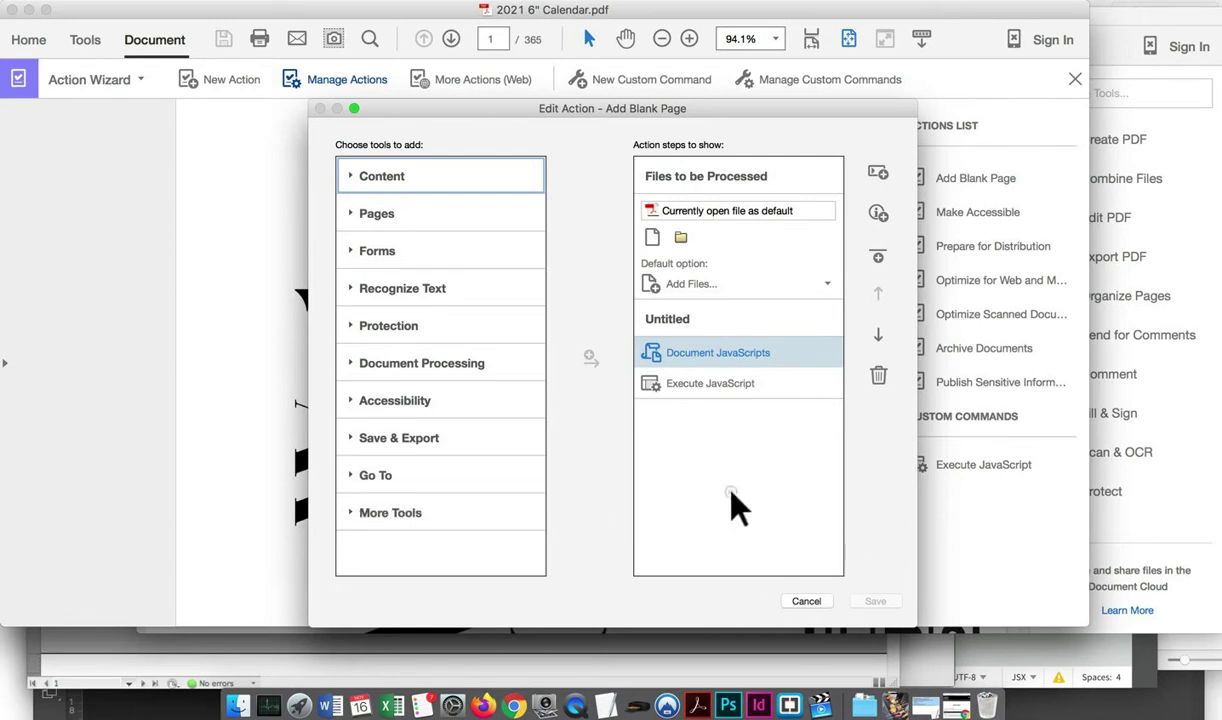
{"action": "left_click", "coordinate": [732, 388]}
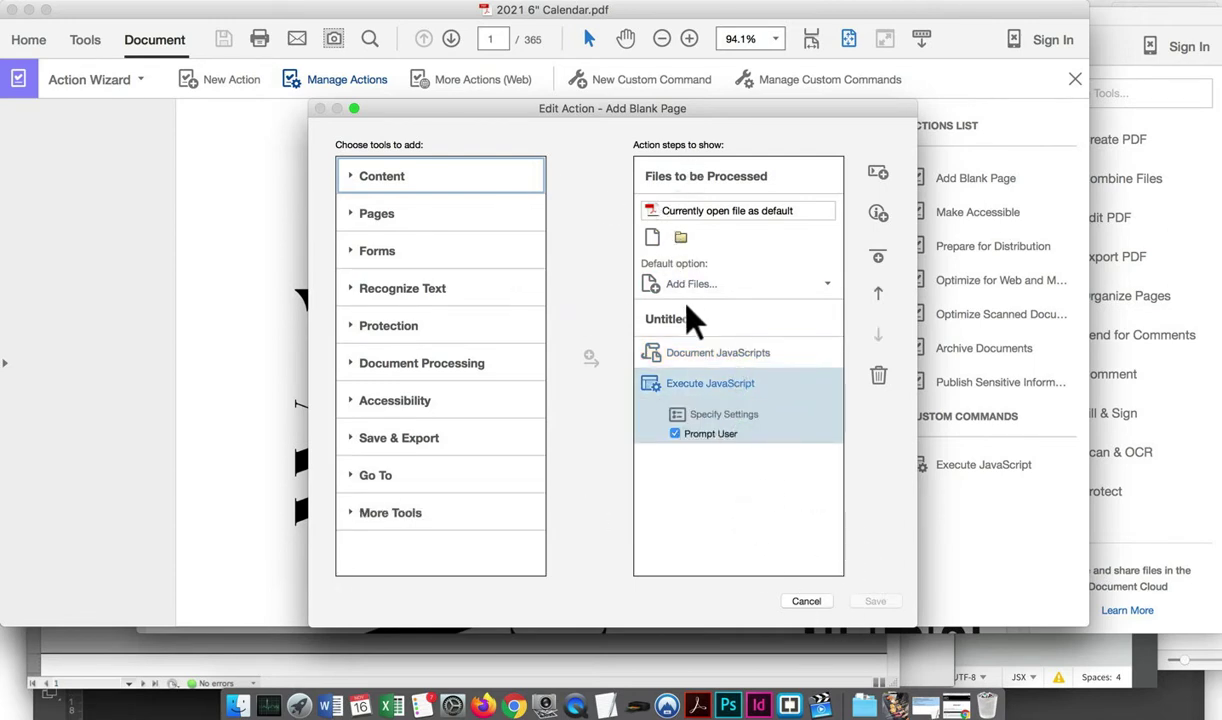
{"action": "left_click", "coordinate": [682, 236]}
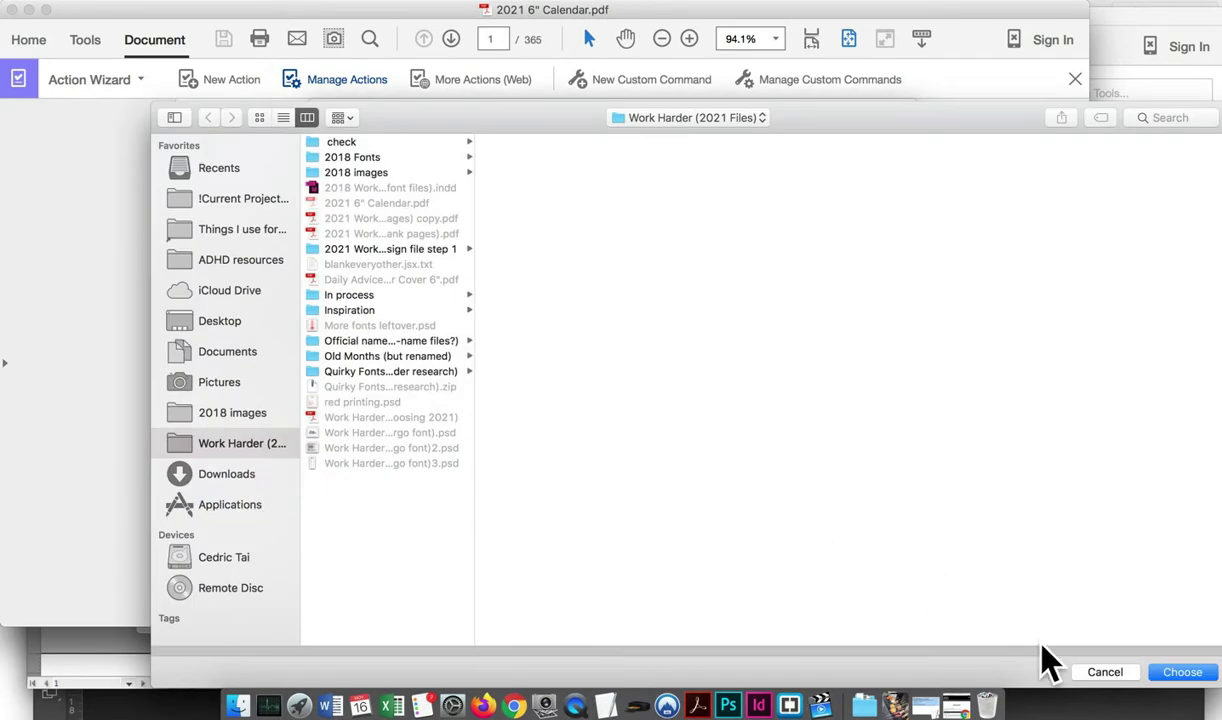
{"action": "left_click", "coordinate": [1076, 676]}
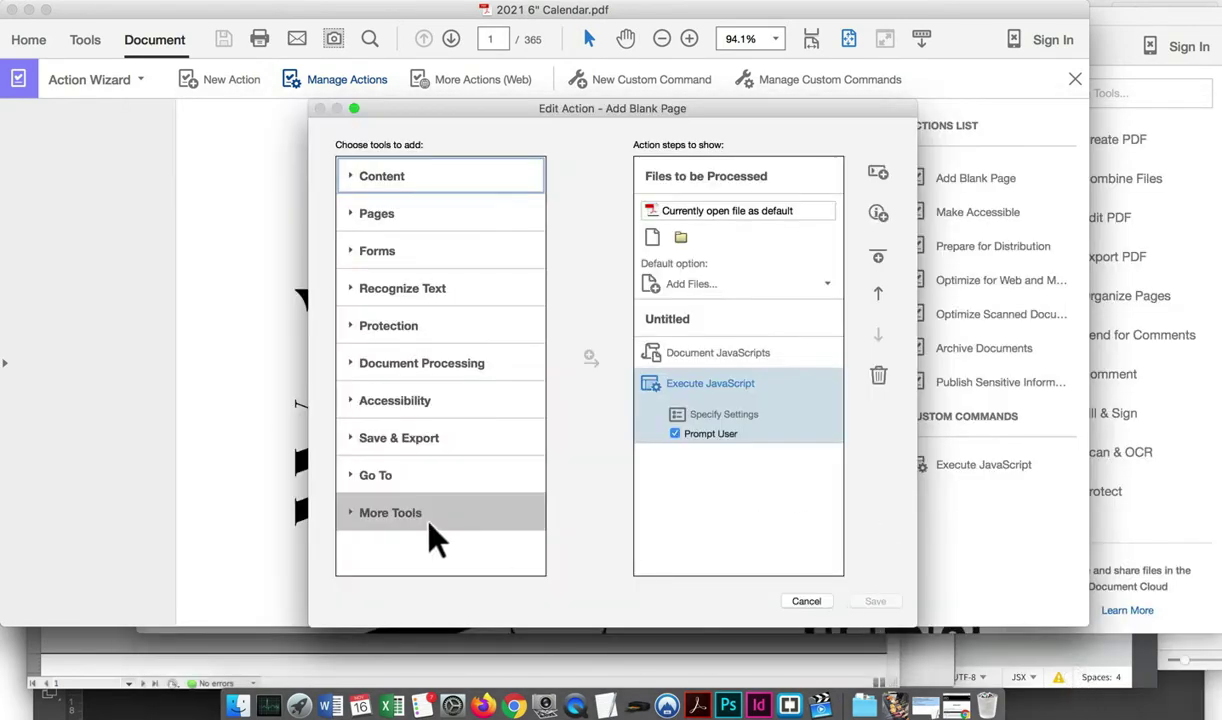
Select Execute JavaScript under More Tools, toggle the editor's full-screen size, then cancel
{"action": "left_click", "coordinate": [424, 514]}
{"action": "left_click", "coordinate": [418, 468]}
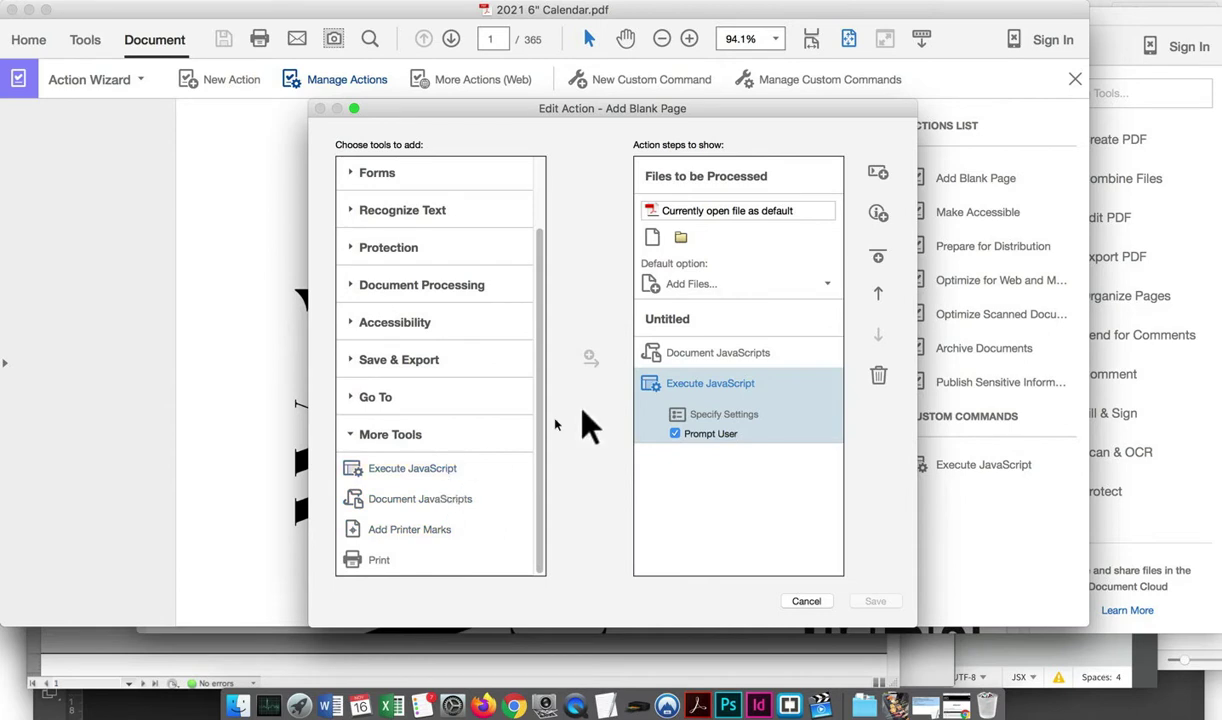
{"action": "left_click", "coordinate": [354, 108]}
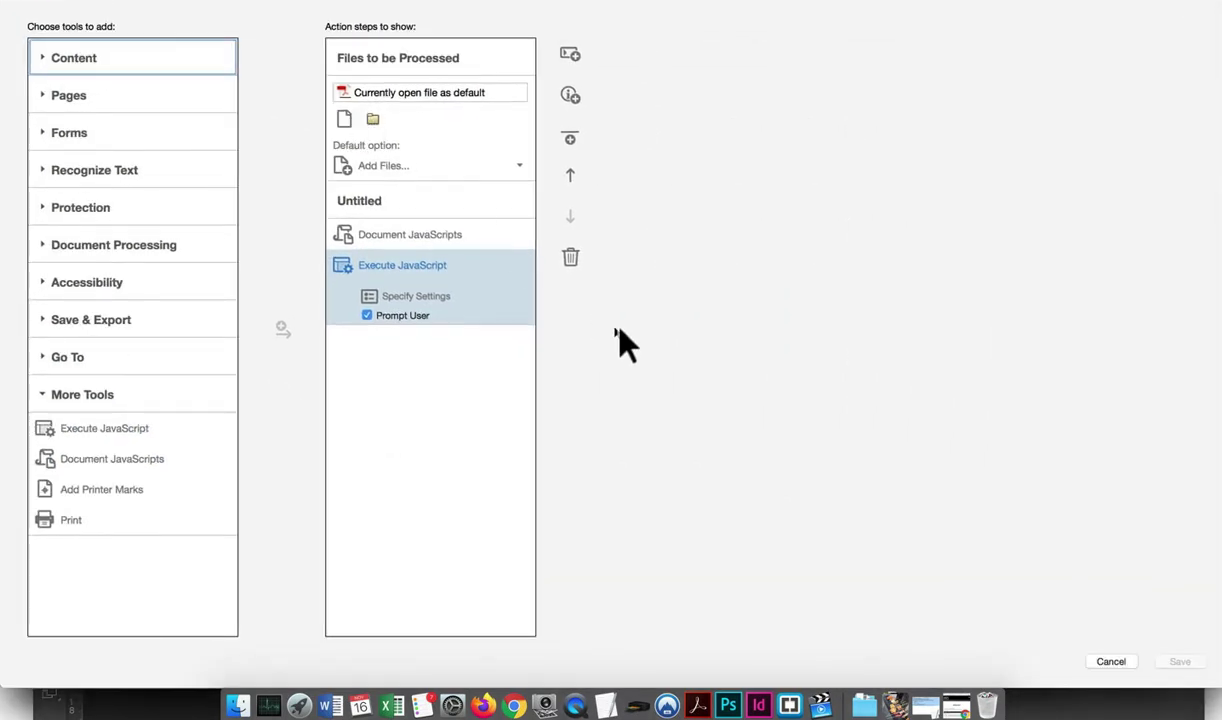
{"action": "left_click", "coordinate": [47, 10]}
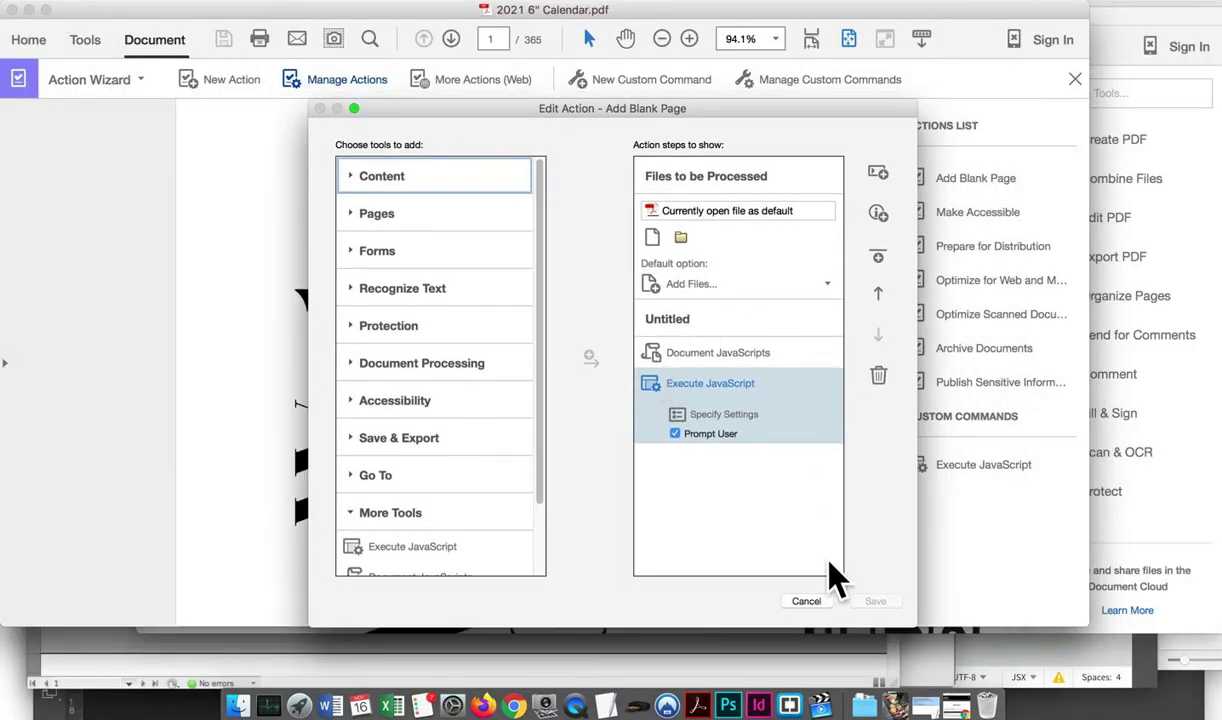
{"action": "left_click", "coordinate": [812, 601]}
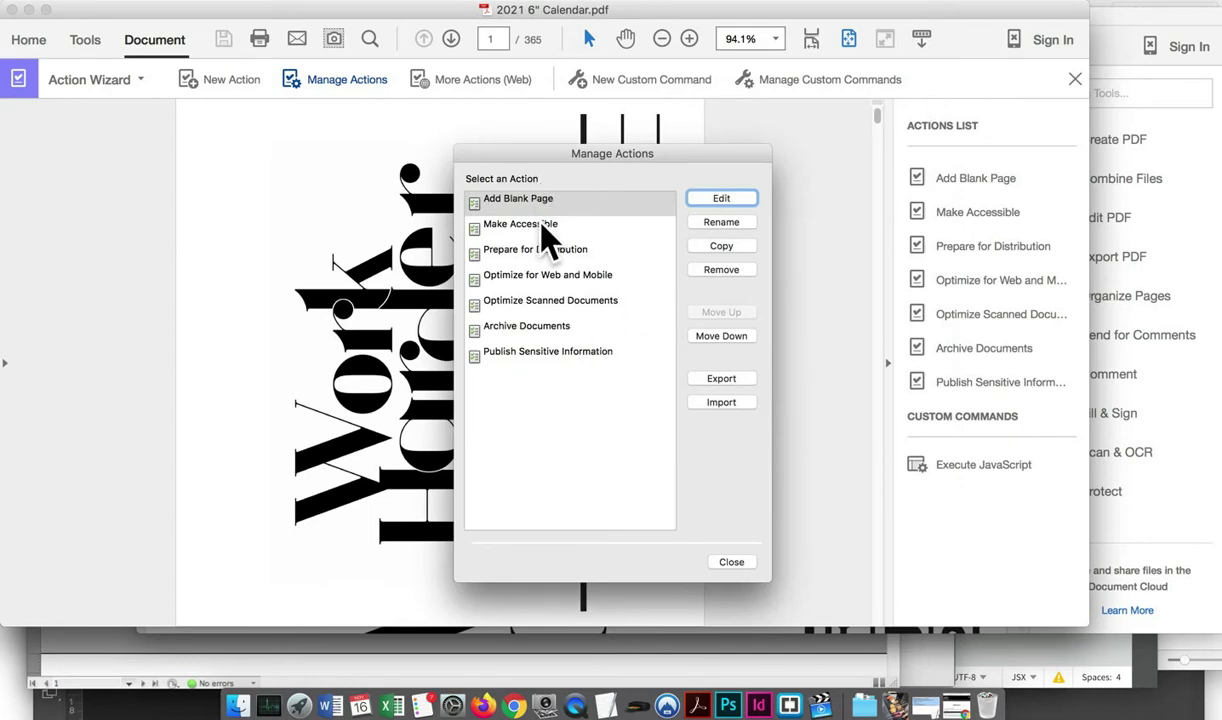
Abandon importing a saved action and reopen the Execute JavaScript command's page-adding script
{"action": "left_click", "coordinate": [725, 402]}
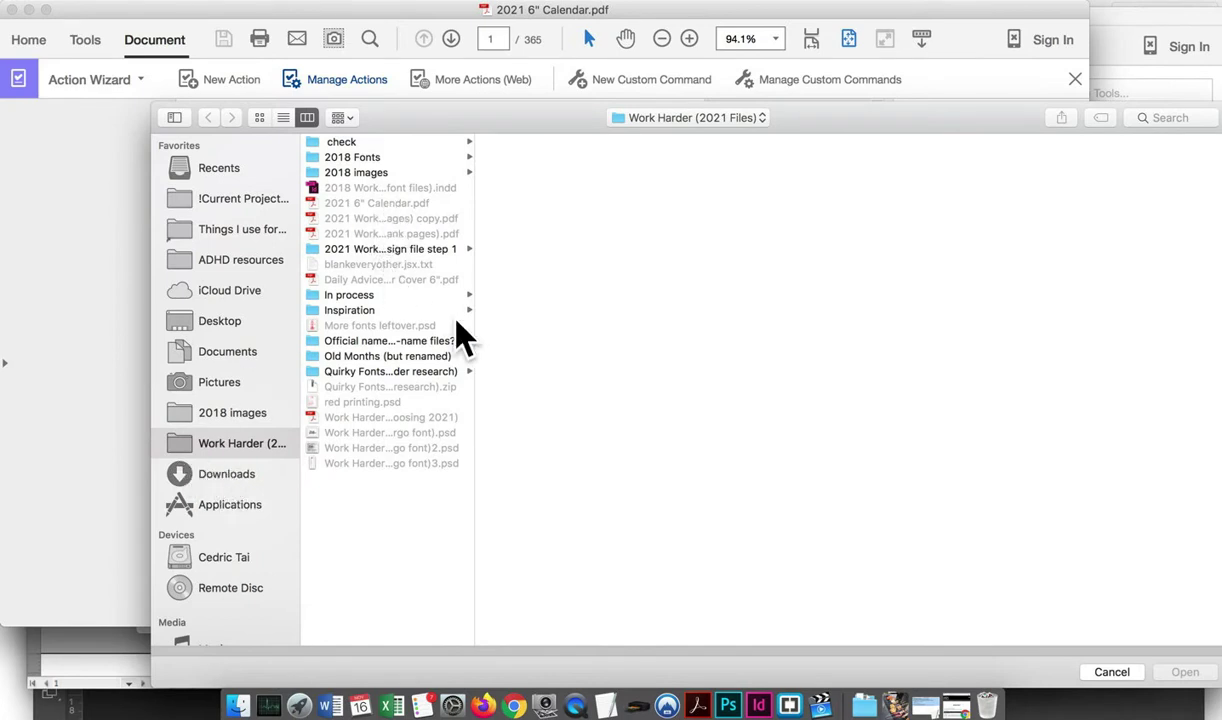
{"action": "left_click", "coordinate": [1091, 665]}
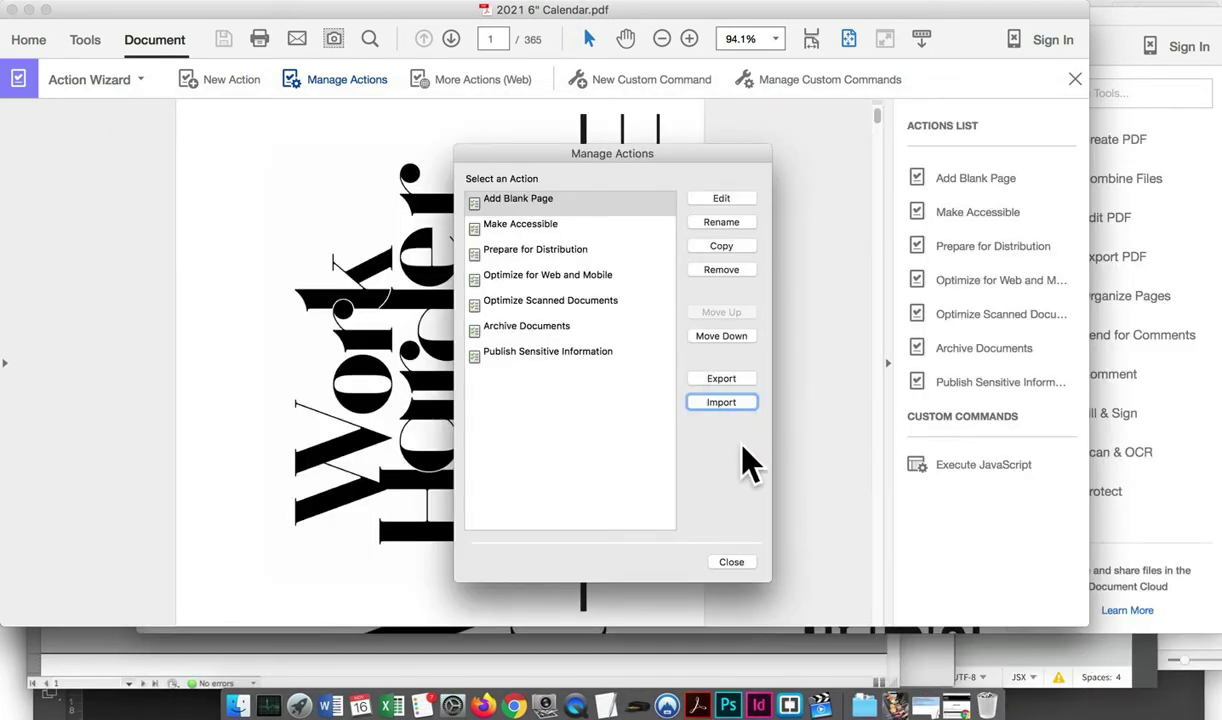
{"action": "left_click", "coordinate": [732, 562]}
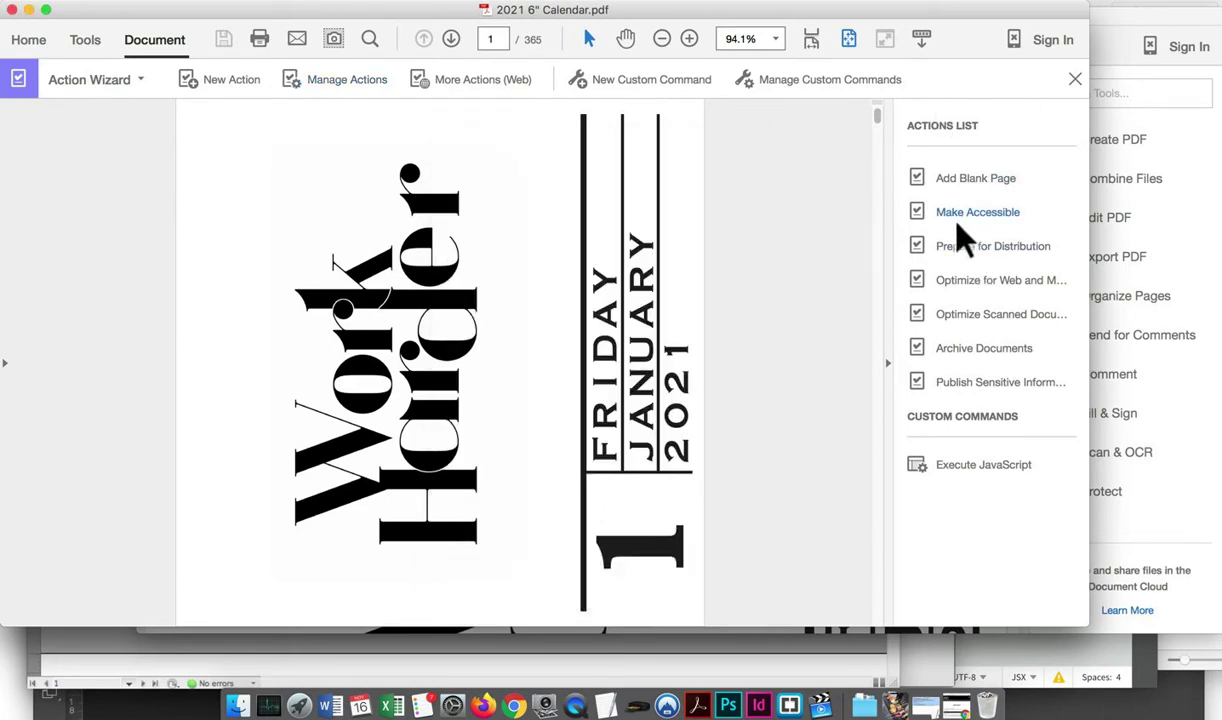
{"action": "left_click", "coordinate": [946, 466]}
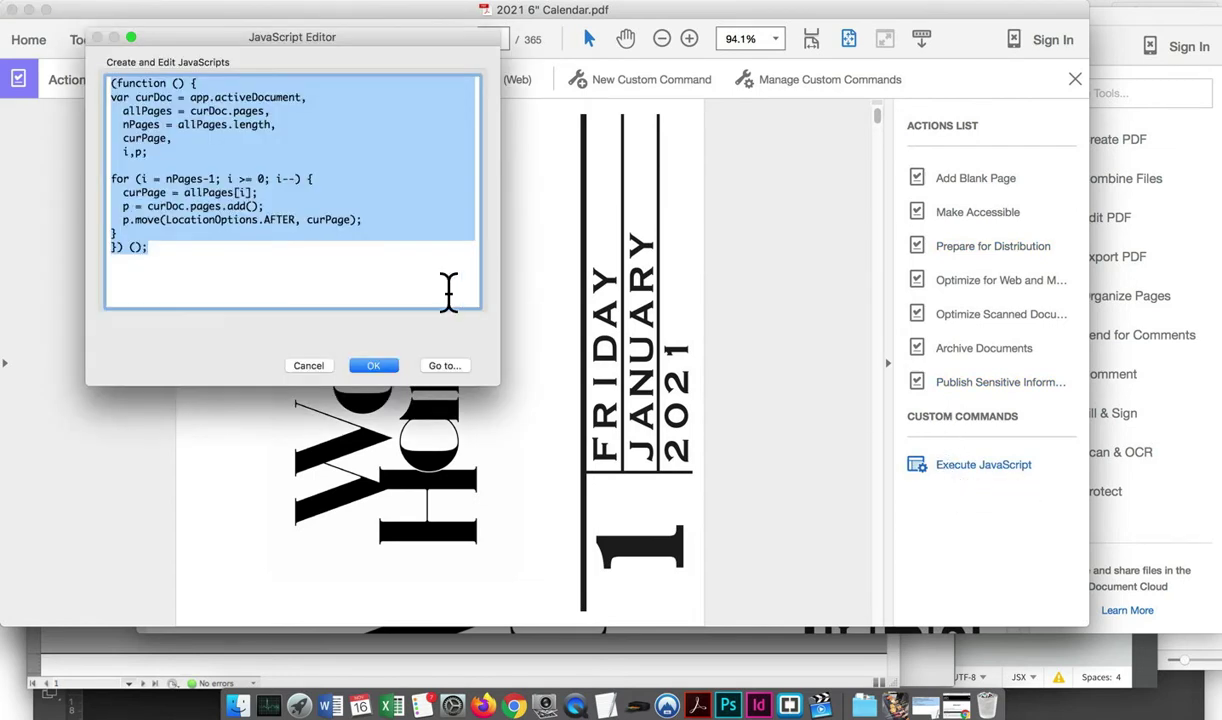
Replace the editor's script with the one copied from blankeveryother.jsx.txt and confirm it
{"action": "type", "text": "(function () { var curDoc = app.activeDocument,   allPages = curDoc.pages,   nPages = allPages.length,   curPage,   i,p;  for (i = nPages-1; i >= 0; i--) {   curPage = allPages[i];   p = curDoc.pages.add();   p.move(LocationOptions.AFTER, curPage); } }) ();"}
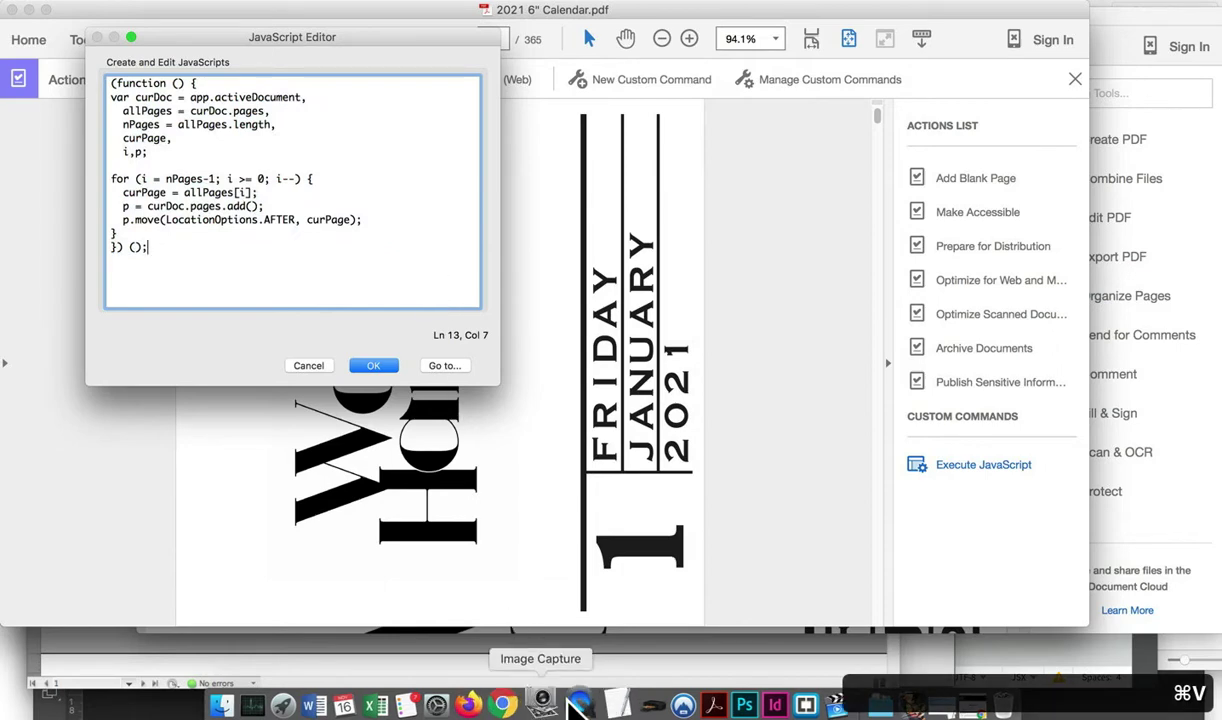
{"action": "left_click", "coordinate": [597, 703]}
{"action": "left_click", "coordinate": [469, 259]}
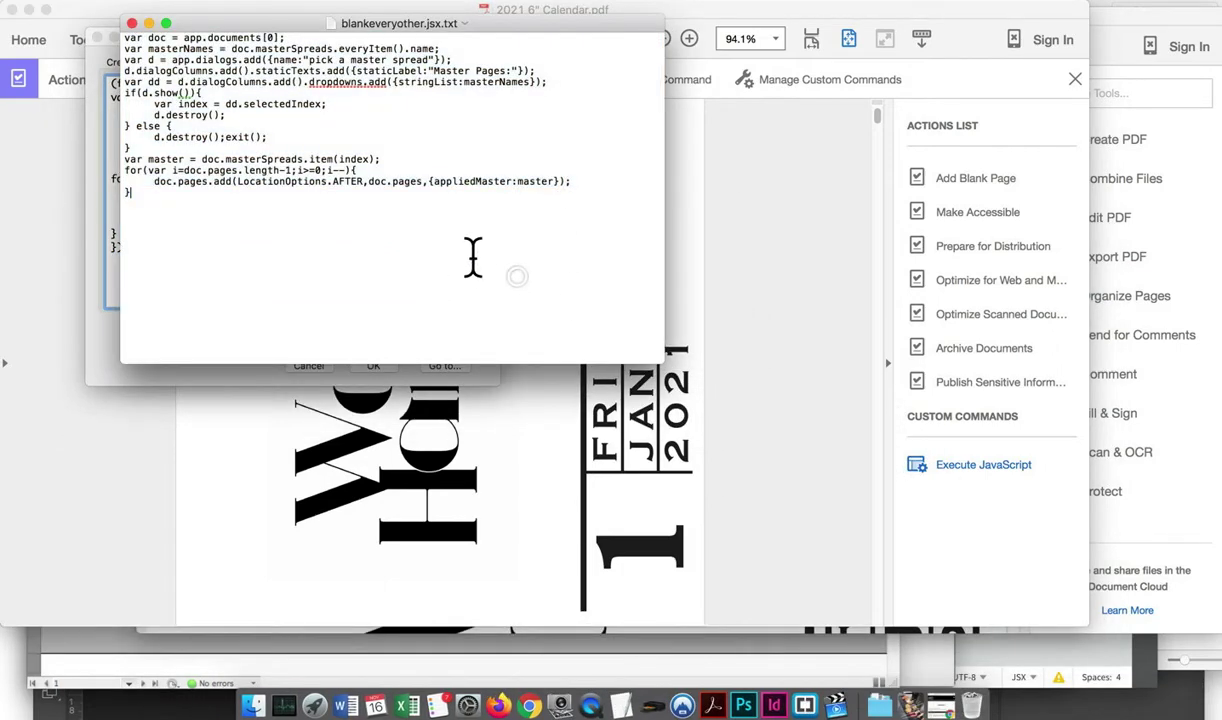
{"action": "left_click_drag", "start_coordinate": [445, 240], "coordinate": [100, 15]}
{"action": "key", "text": "super+c"}
{"action": "left_click", "coordinate": [98, 262]}
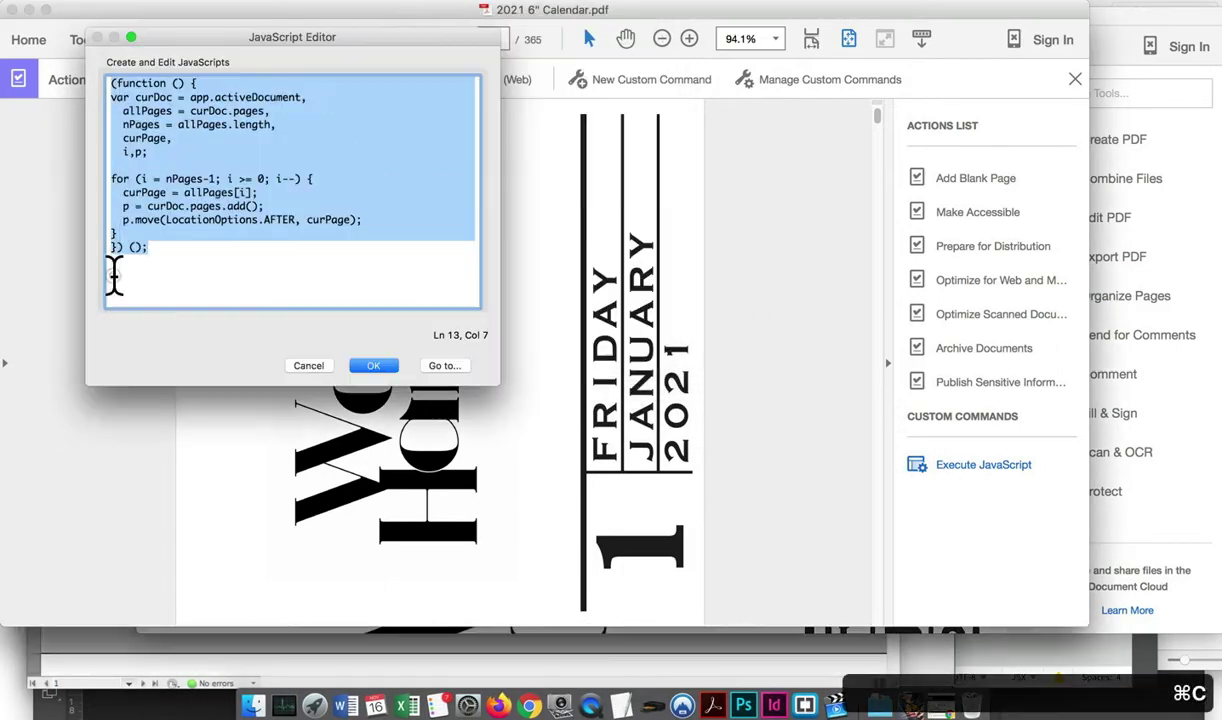
{"action": "left_click", "coordinate": [95, 196]}
{"action": "key", "text": "super+a"}
{"action": "key", "text": "super+v"}
{"action": "left_click", "coordinate": [373, 365]}
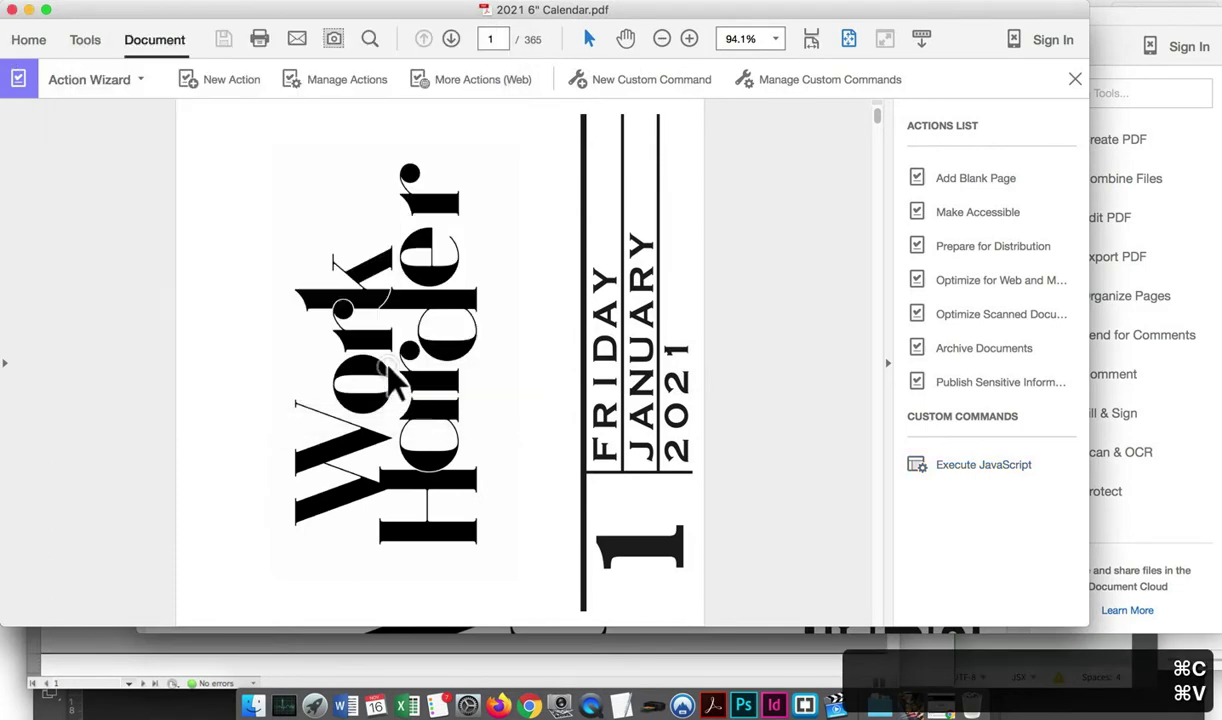
{"action": "key", "text": "super+v"}
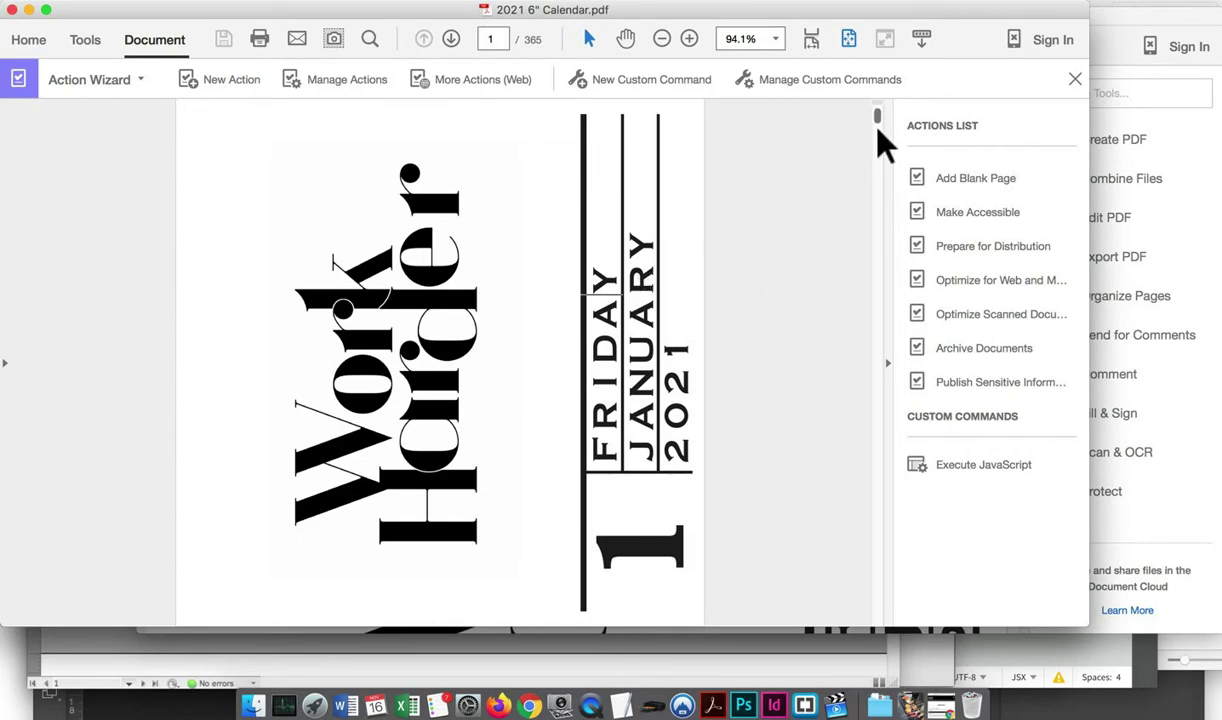
Look through the Acrobat menu bar's commands, then dismiss the menu
{"action": "scroll", "coordinate": [878, 130], "scroll_direction": "down", "scroll_amount": 1}
{"action": "scroll", "coordinate": [880, 100], "scroll_direction": "up", "scroll_amount": 1}
{"action": "left_click", "coordinate": [145, 0]}
{"action": "mouse_move", "coordinate": [180, 0]}
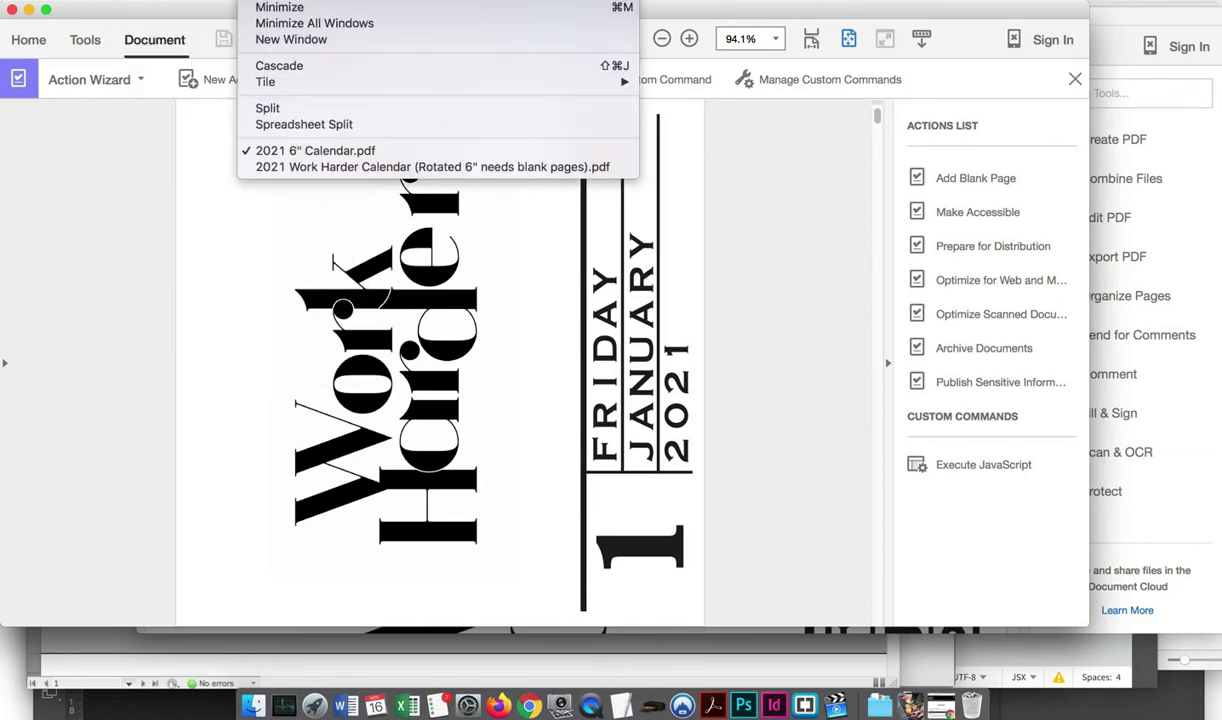
{"action": "mouse_move", "coordinate": [258, 0]}
{"action": "mouse_move", "coordinate": [80, 0]}
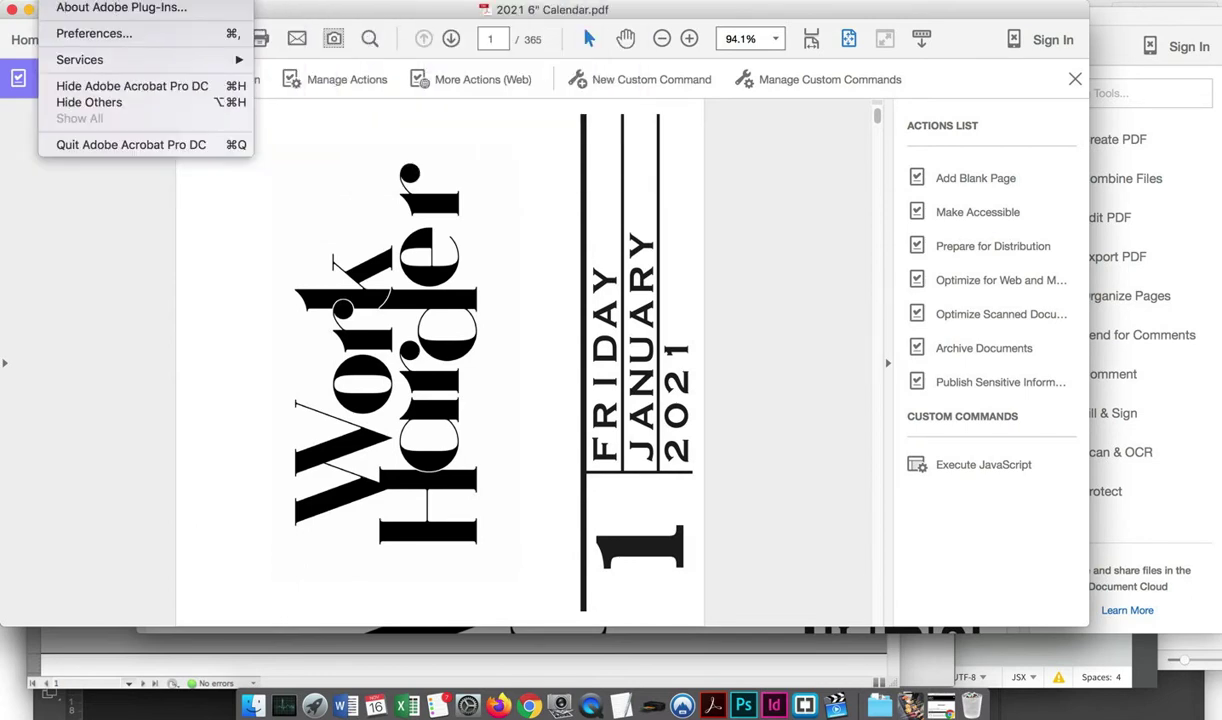
{"action": "left_click", "coordinate": [146, 404]}
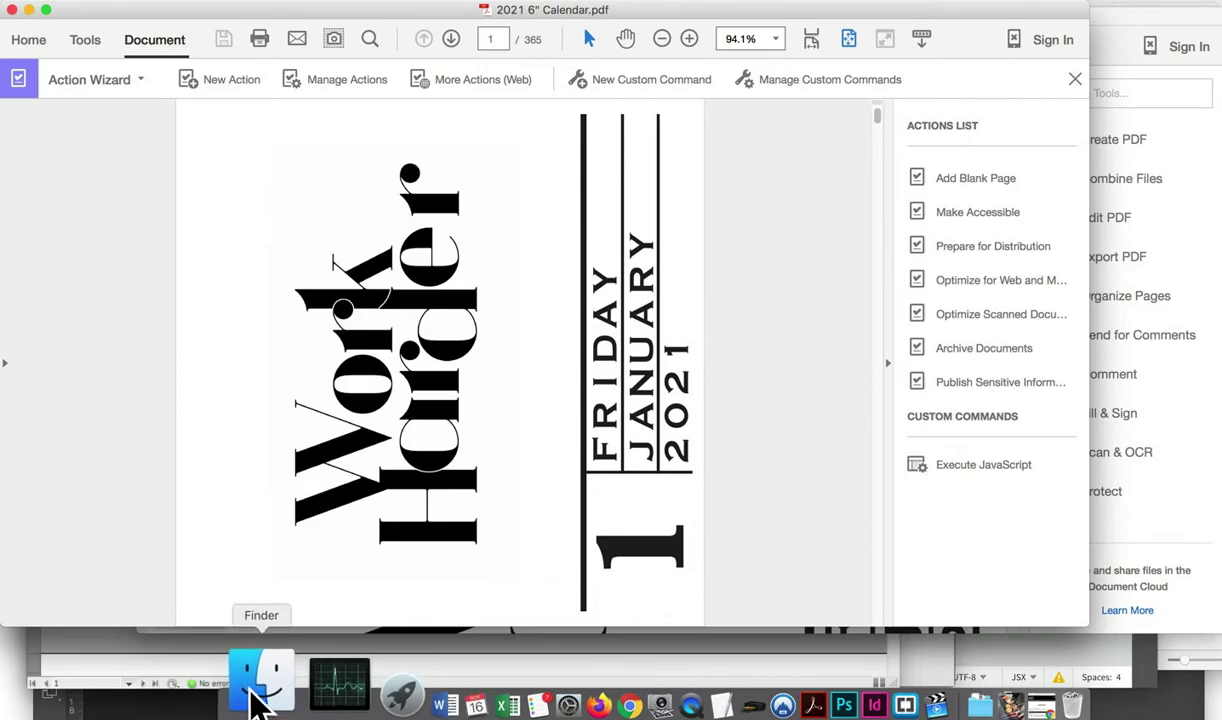
Return to the Snowfall Press book settings in Firefox and widen the window
{"action": "left_click", "coordinate": [495, 700]}
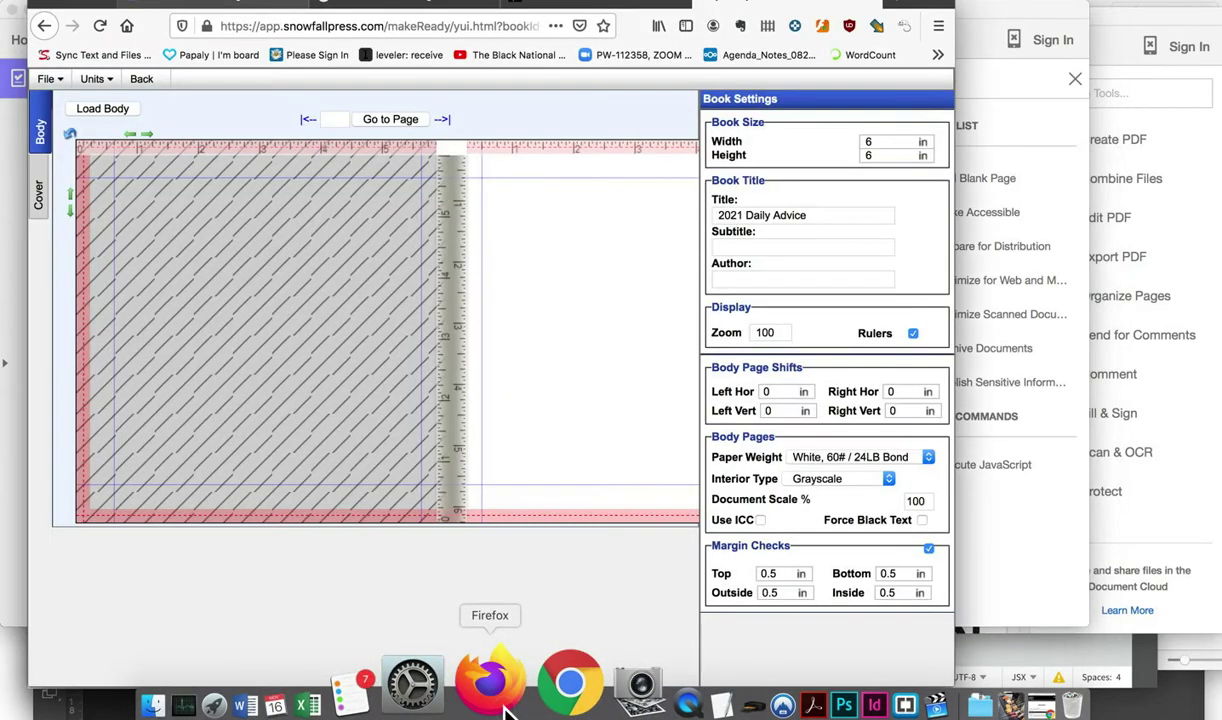
{"action": "left_click", "coordinate": [545, 695]}
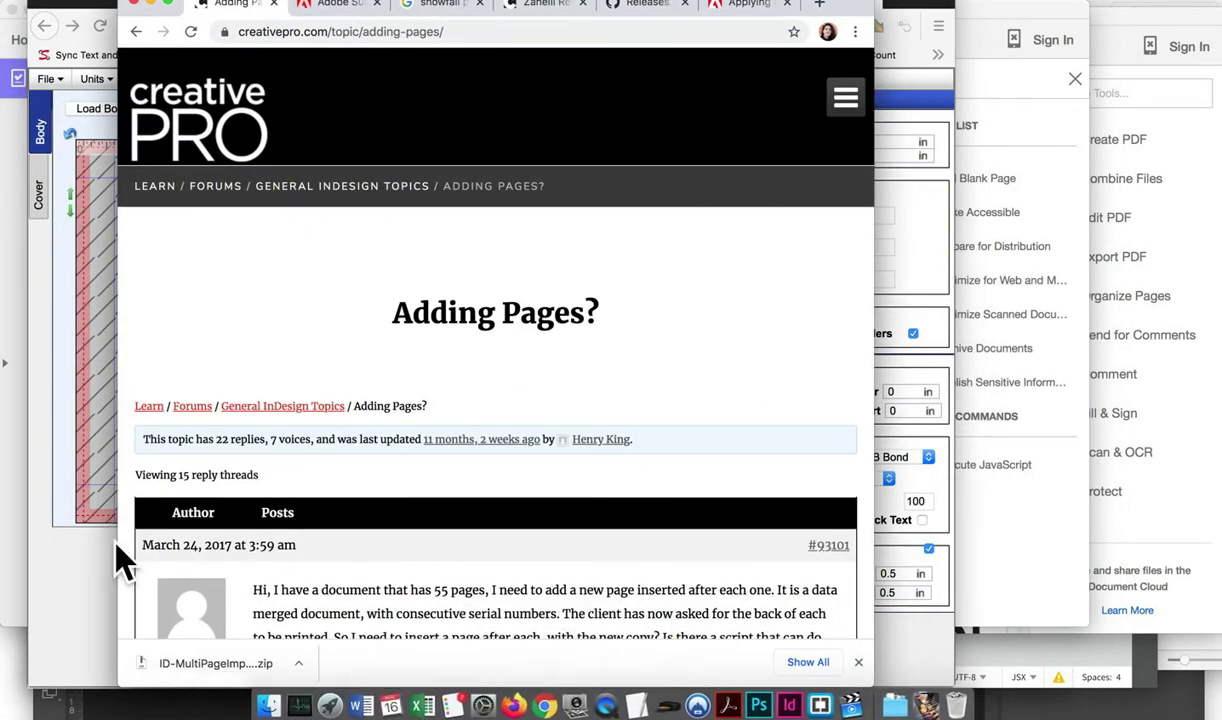
{"action": "left_click", "coordinate": [95, 560]}
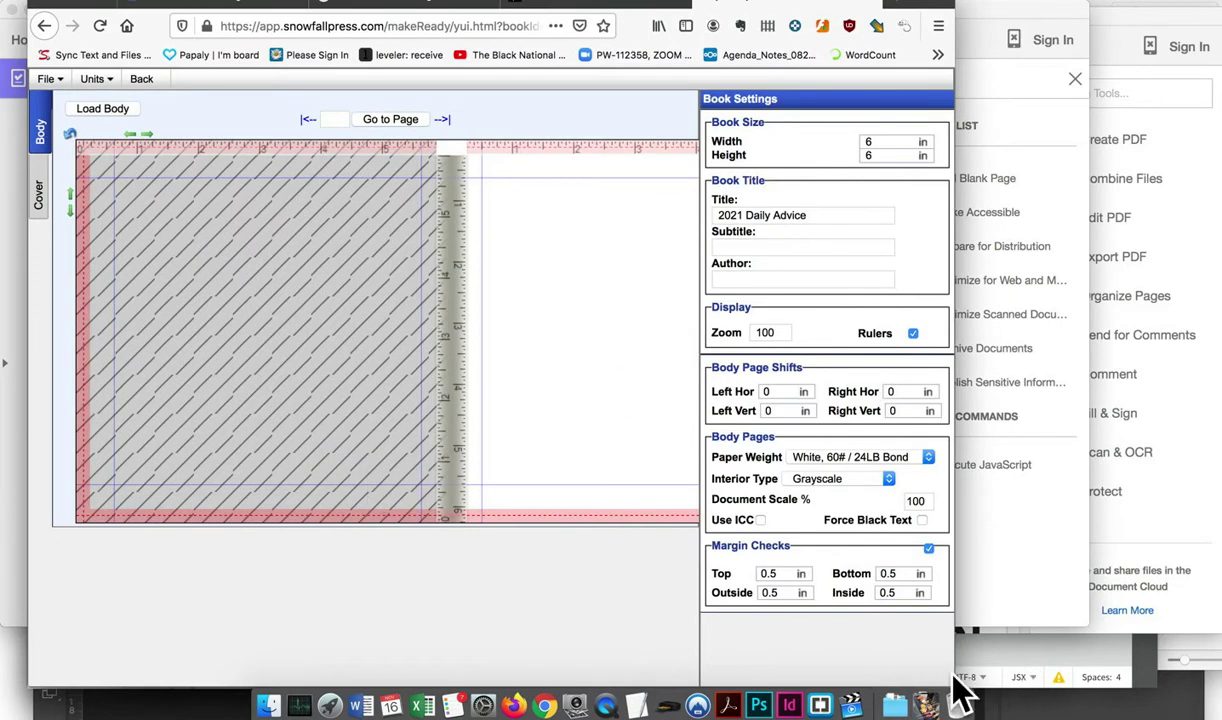
{"action": "left_click_drag", "start_coordinate": [957, 677], "coordinate": [1141, 682]}
On the Cover settings, re-enter the Horizontal Shift as 3
{"action": "left_click", "coordinate": [39, 195]}
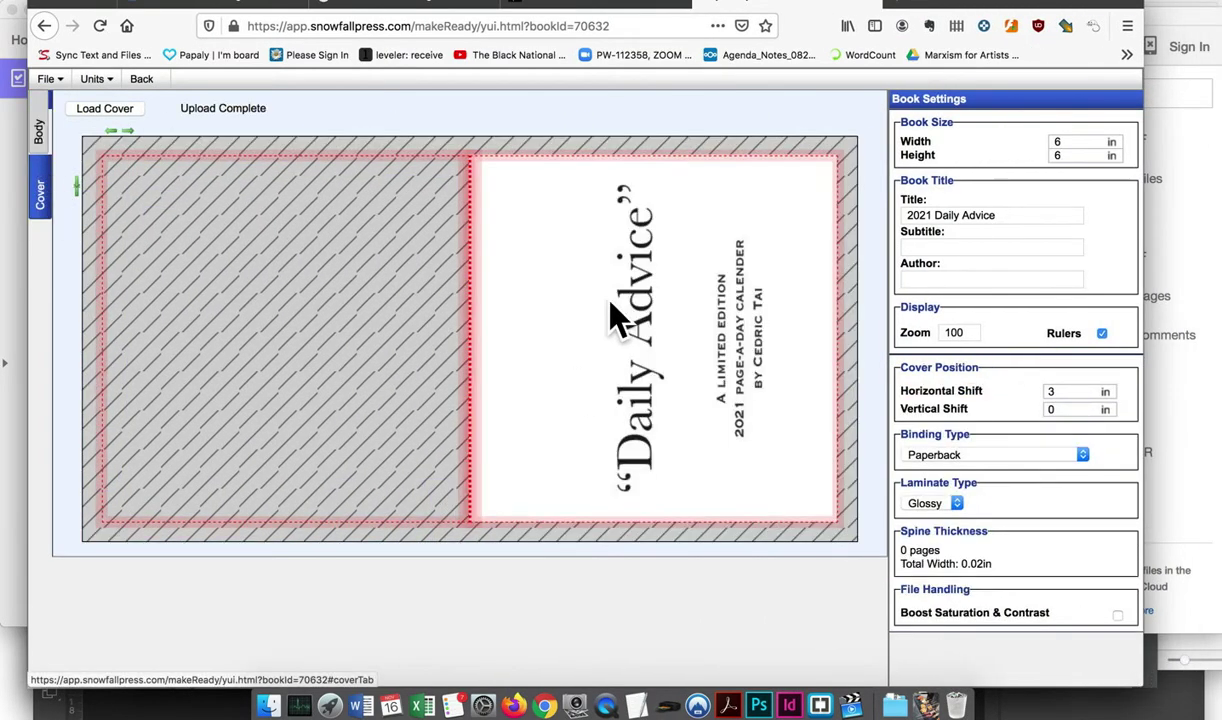
{"action": "left_click", "coordinate": [1012, 388]}
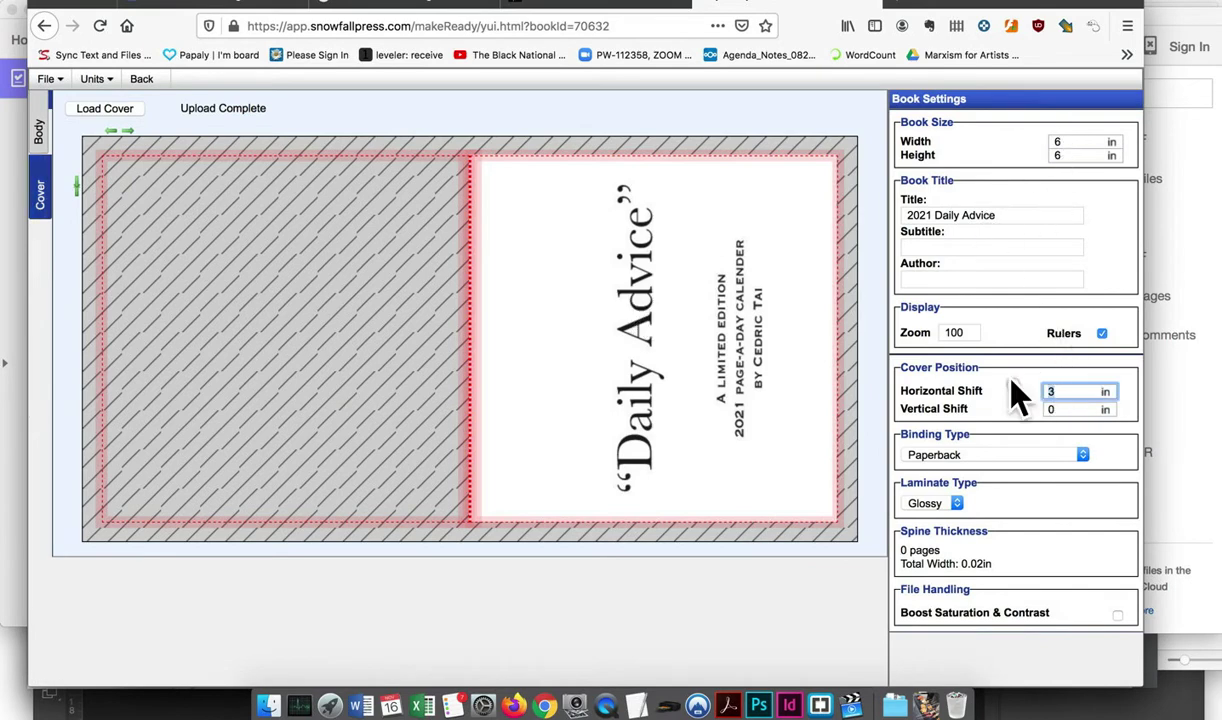
{"action": "key", "text": "BackSpace"}
{"action": "type", "text": "0"}
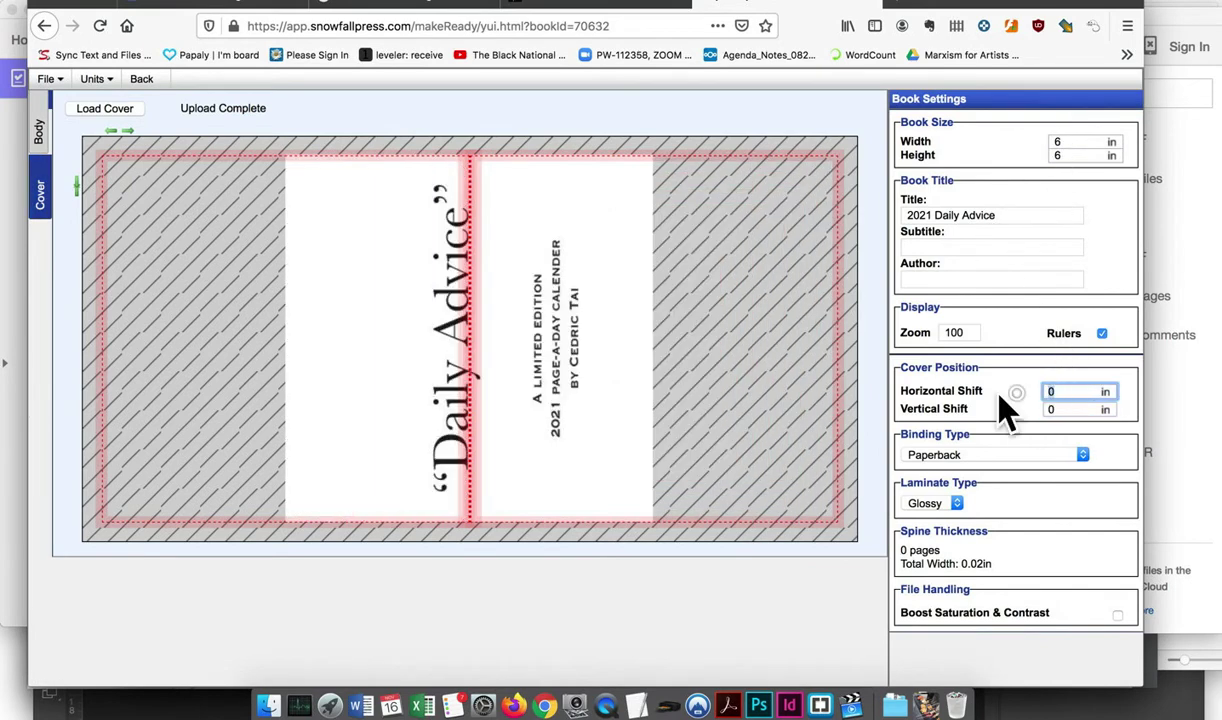
{"action": "key", "text": "BackSpace"}
{"action": "type", "text": "3"}
{"action": "key", "text": "Tab"}
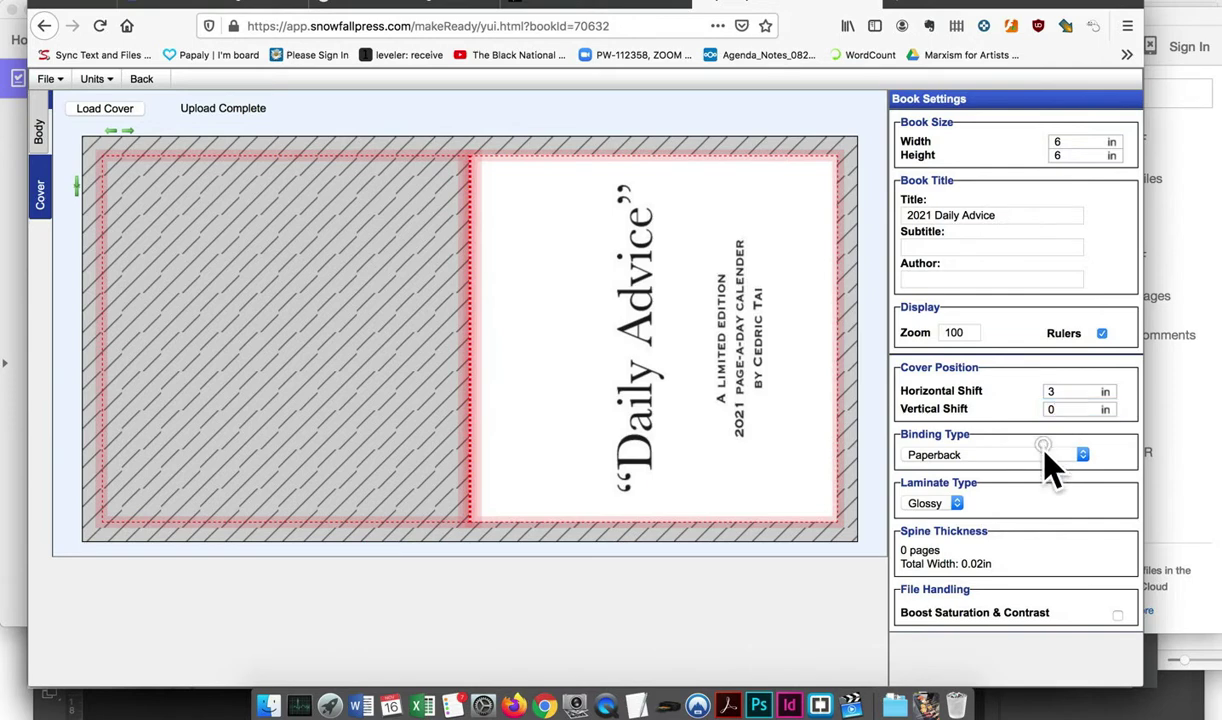
Keep Paperback as the binding type and Glossy as the laminate
{"action": "left_click", "coordinate": [1047, 458]}
{"action": "left_click", "coordinate": [1047, 462]}
{"action": "left_click", "coordinate": [950, 506]}
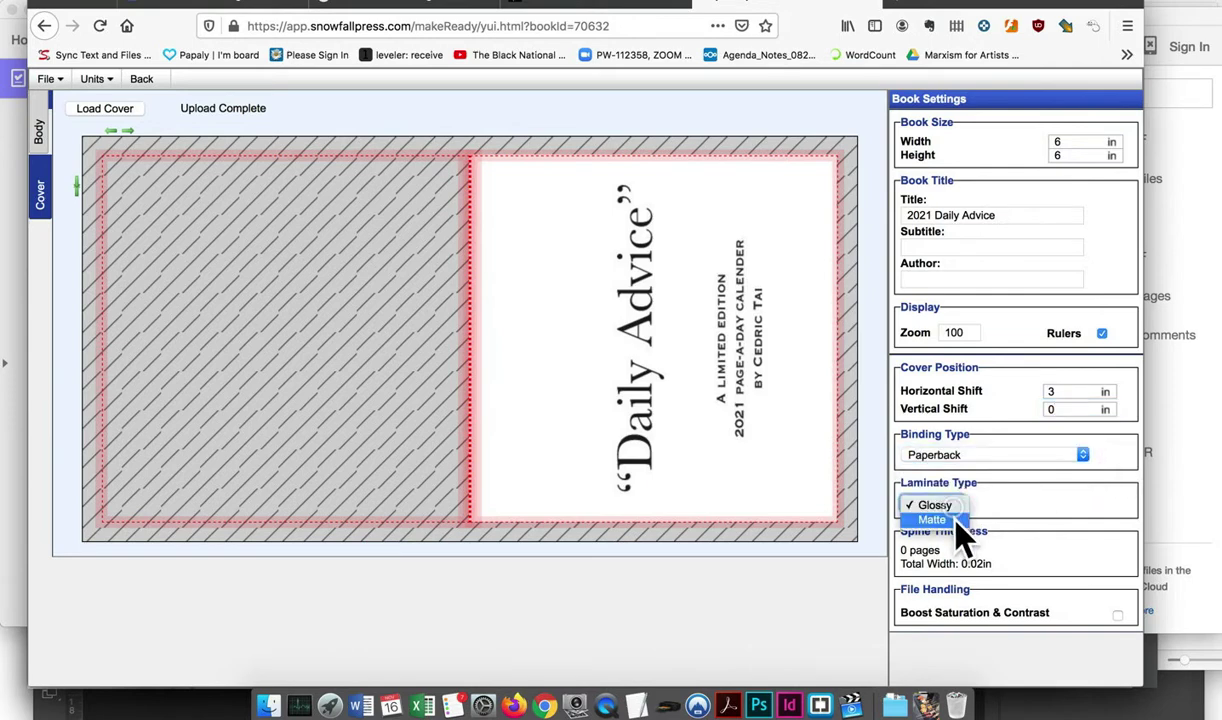
{"action": "left_click", "coordinate": [1001, 502]}
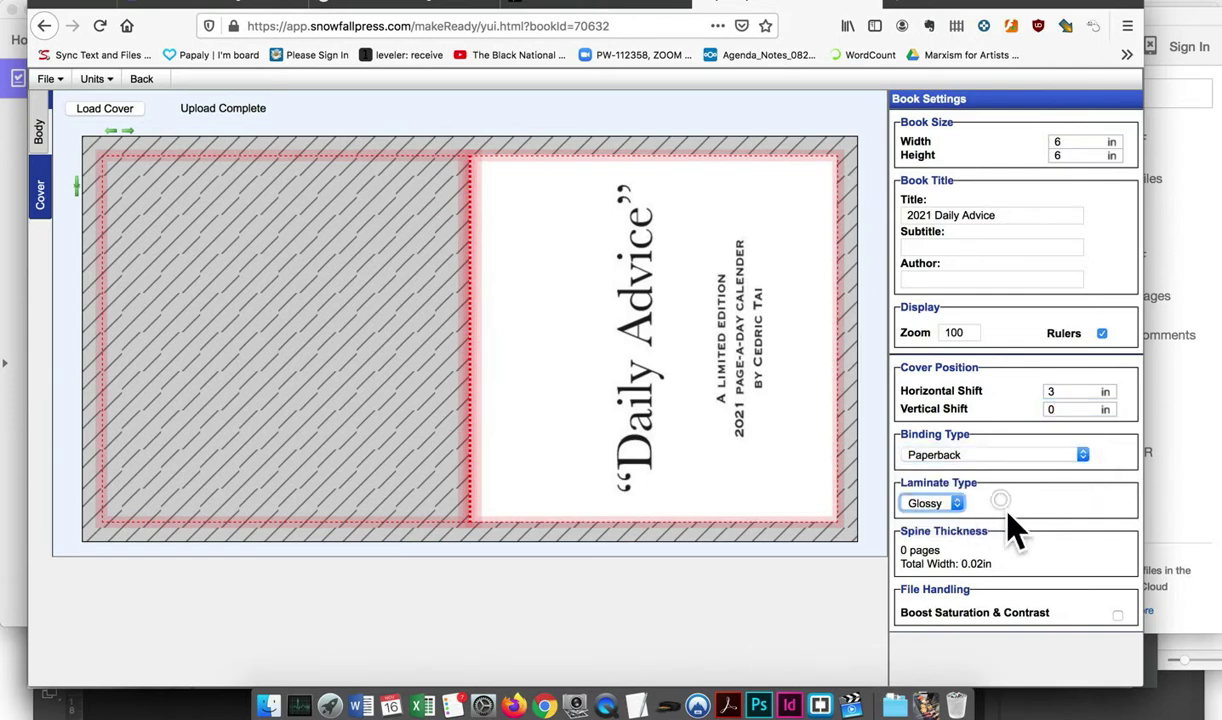
{"action": "left_click", "coordinate": [908, 6]}
Search 'snowfall press paperback perfect bound' and open the Snowfall Press FAQ page
{"action": "left_click", "coordinate": [565, 147]}
{"action": "type", "text": "snow"}
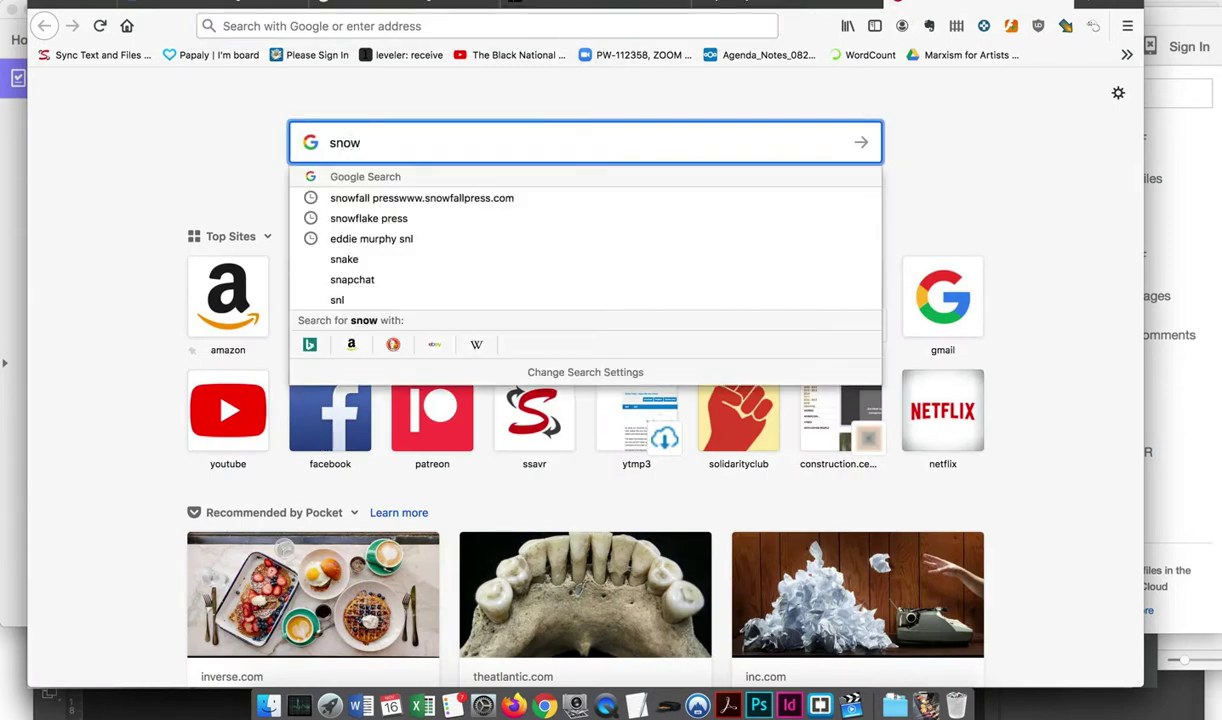
{"action": "type", "text": "fall press paperba"}
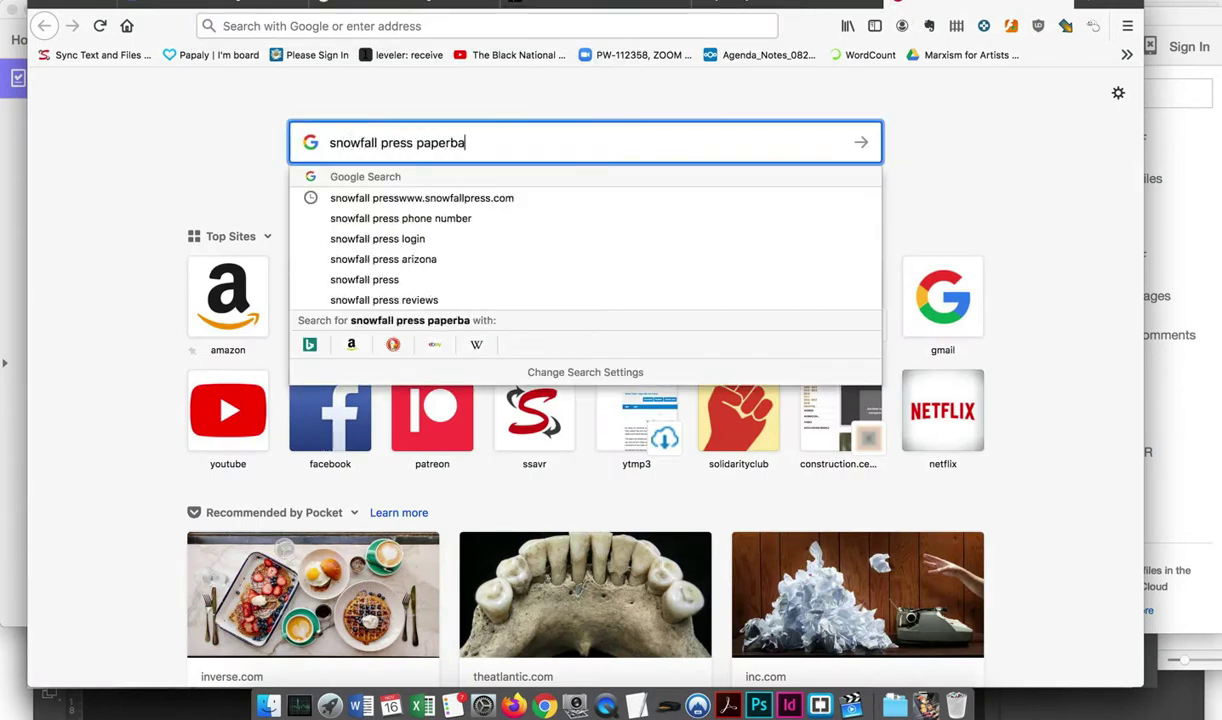
{"action": "type", "text": "ck perfect bound"}
{"action": "key", "text": "Return"}
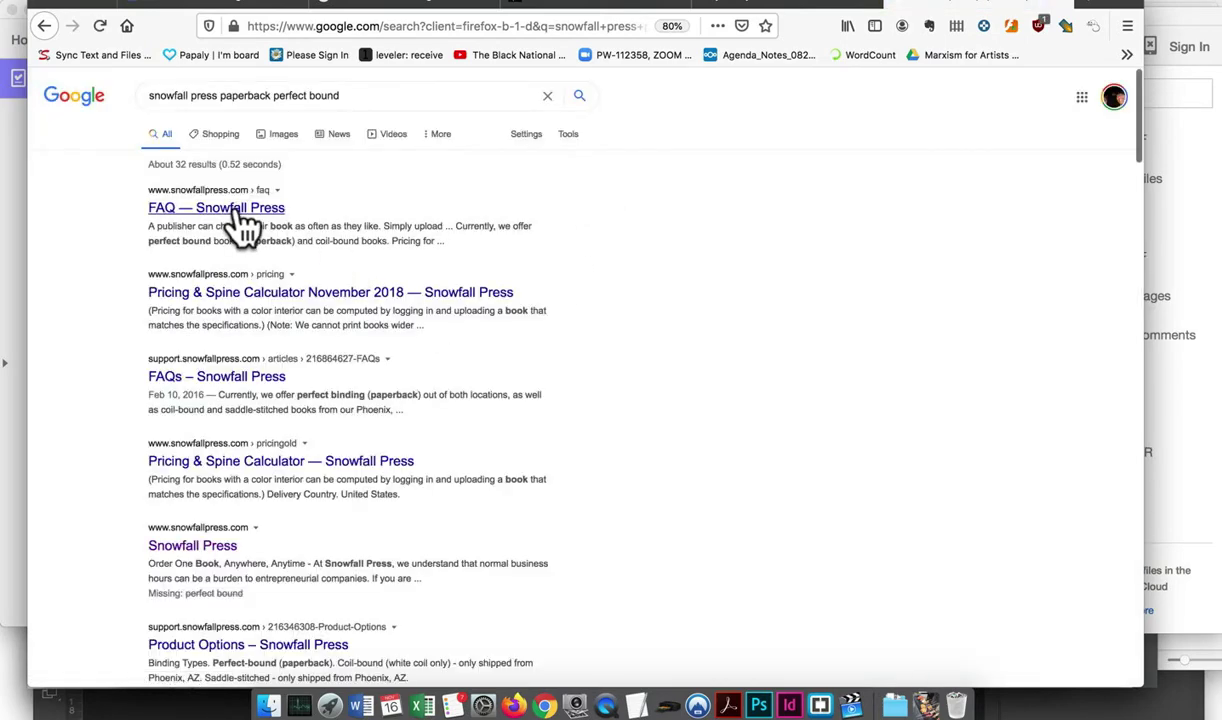
{"action": "left_click_drag", "start_coordinate": [239, 242], "coordinate": [167, 240]}
{"action": "left_click", "coordinate": [262, 209]}
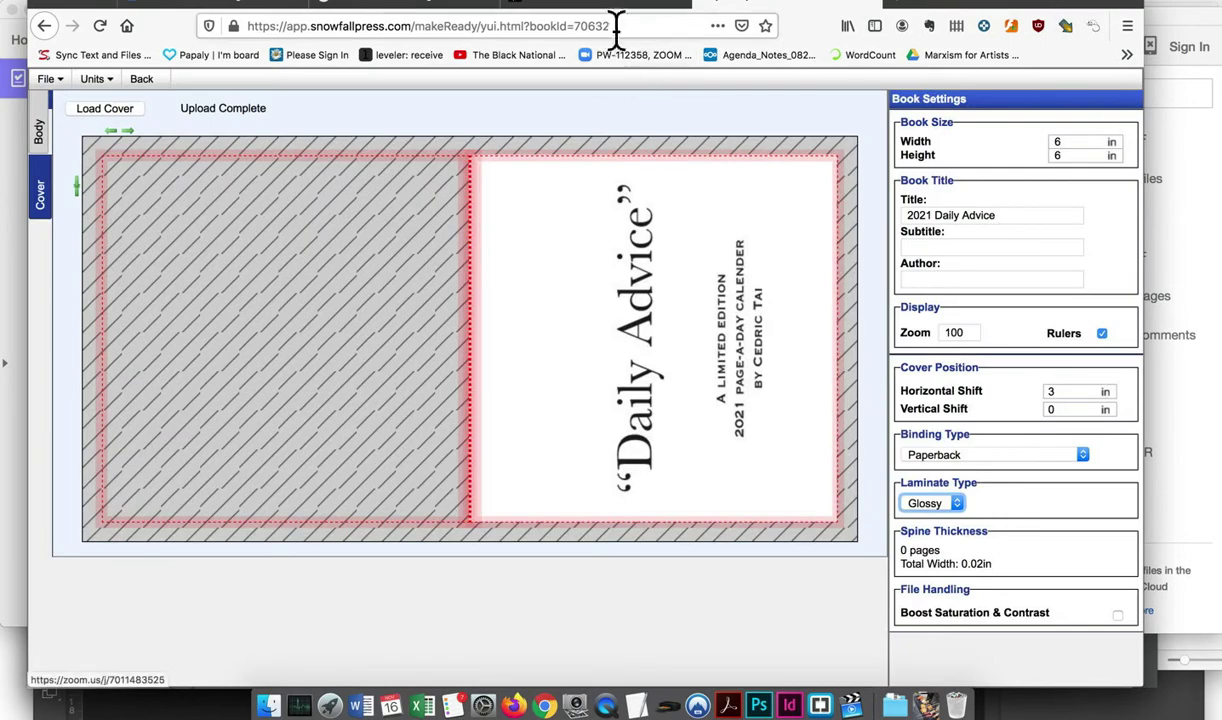
Close the snowfallpress.com mailing-list popup and glance at the calendar image search
{"action": "left_click", "coordinate": [605, 10]}
{"action": "left_click", "coordinate": [886, 166]}
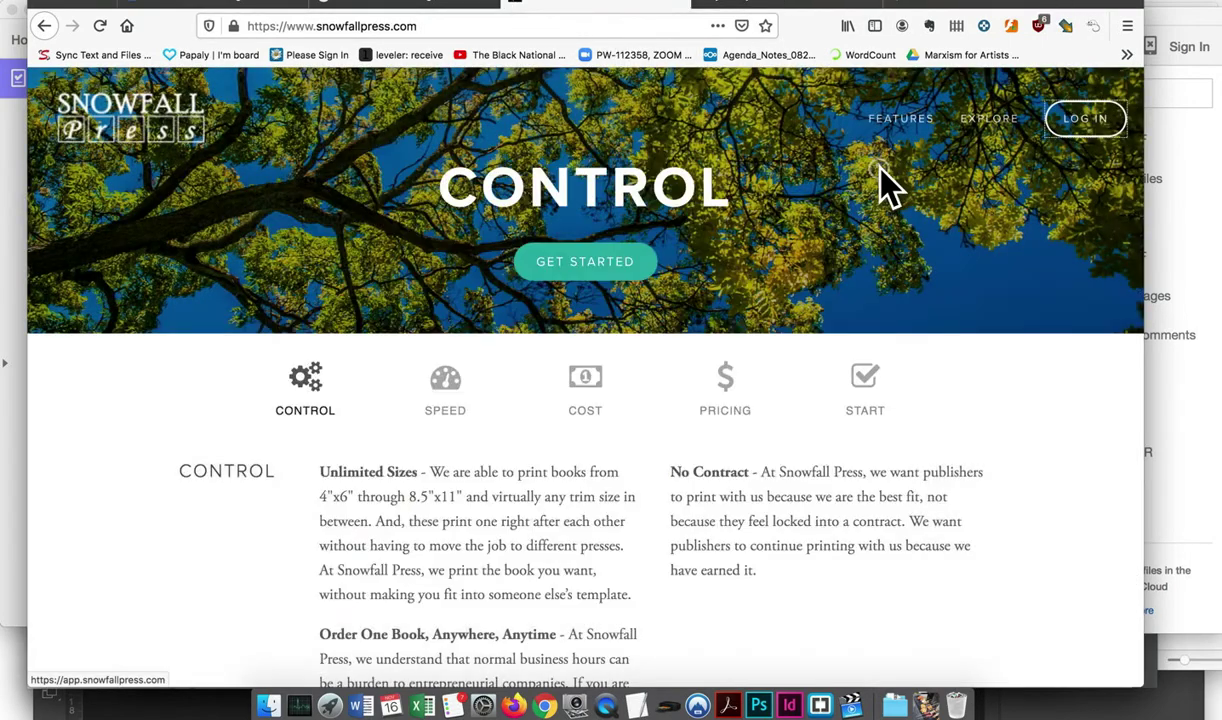
{"action": "left_click", "coordinate": [431, 8]}
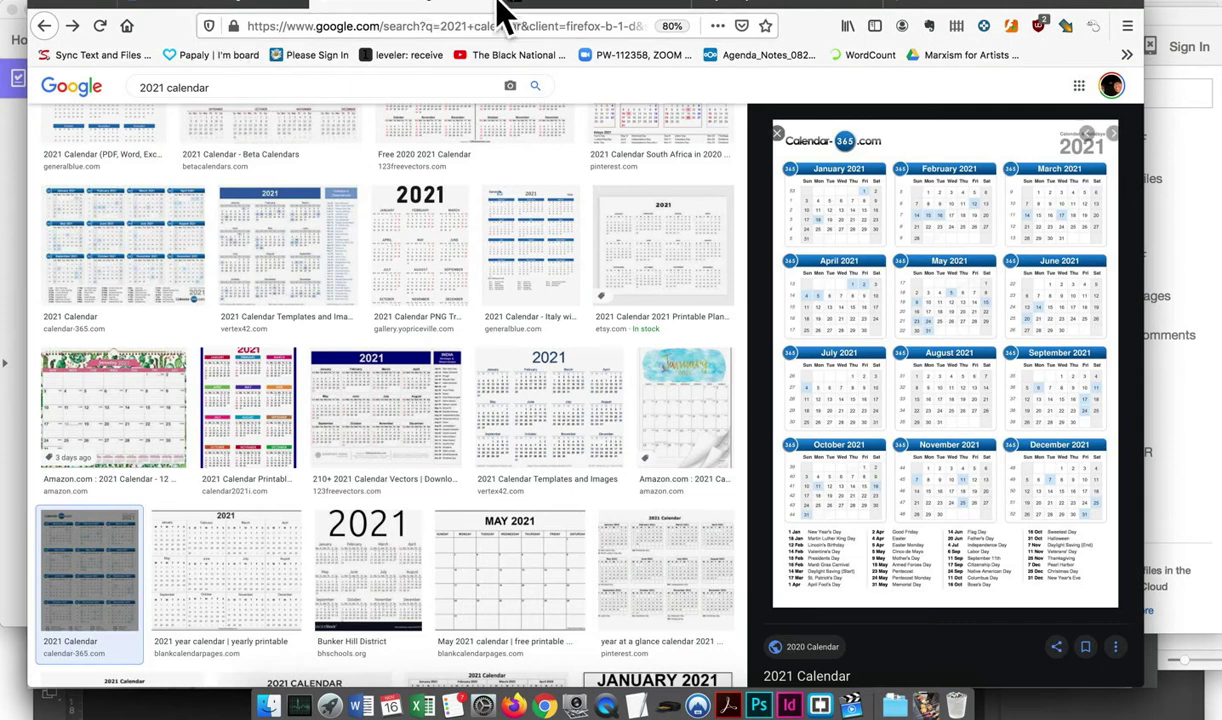
{"action": "left_click", "coordinate": [495, 6]}
Review the Google Drive 'work harder' results, then return to the Snowfall Press cover editor
{"action": "left_click", "coordinate": [243, 5]}
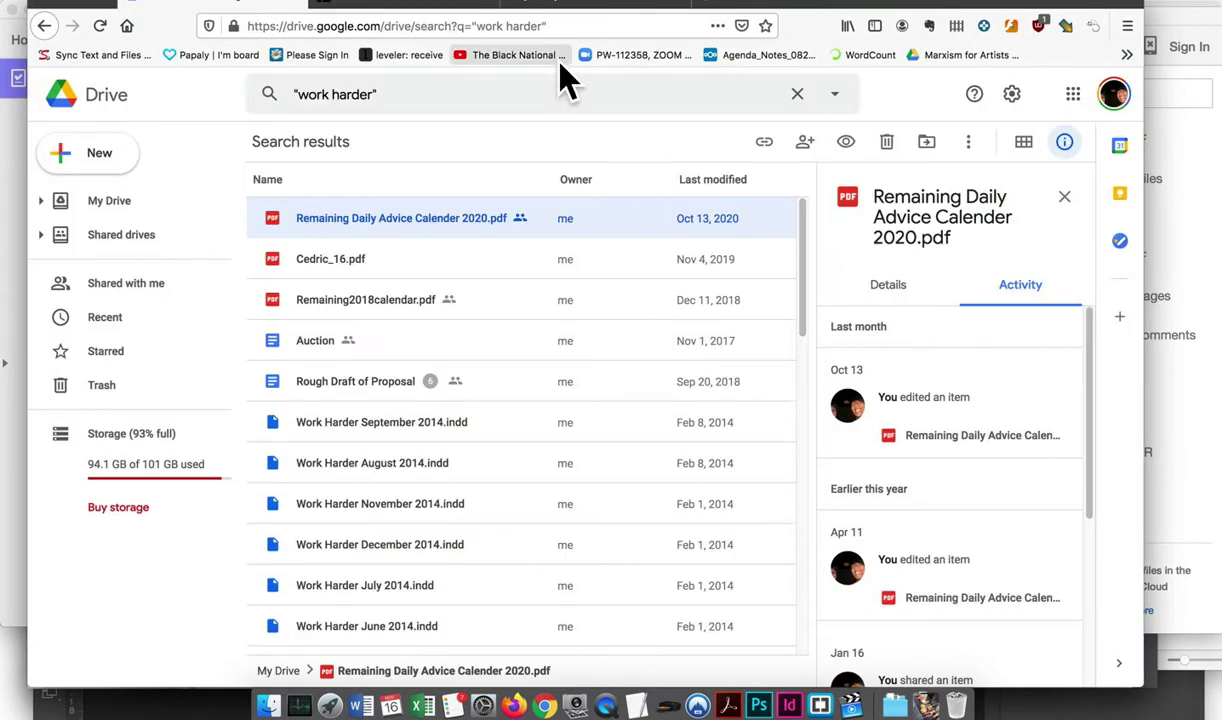
{"action": "scroll", "coordinate": [472, 346], "scroll_direction": "down", "scroll_amount": 5}
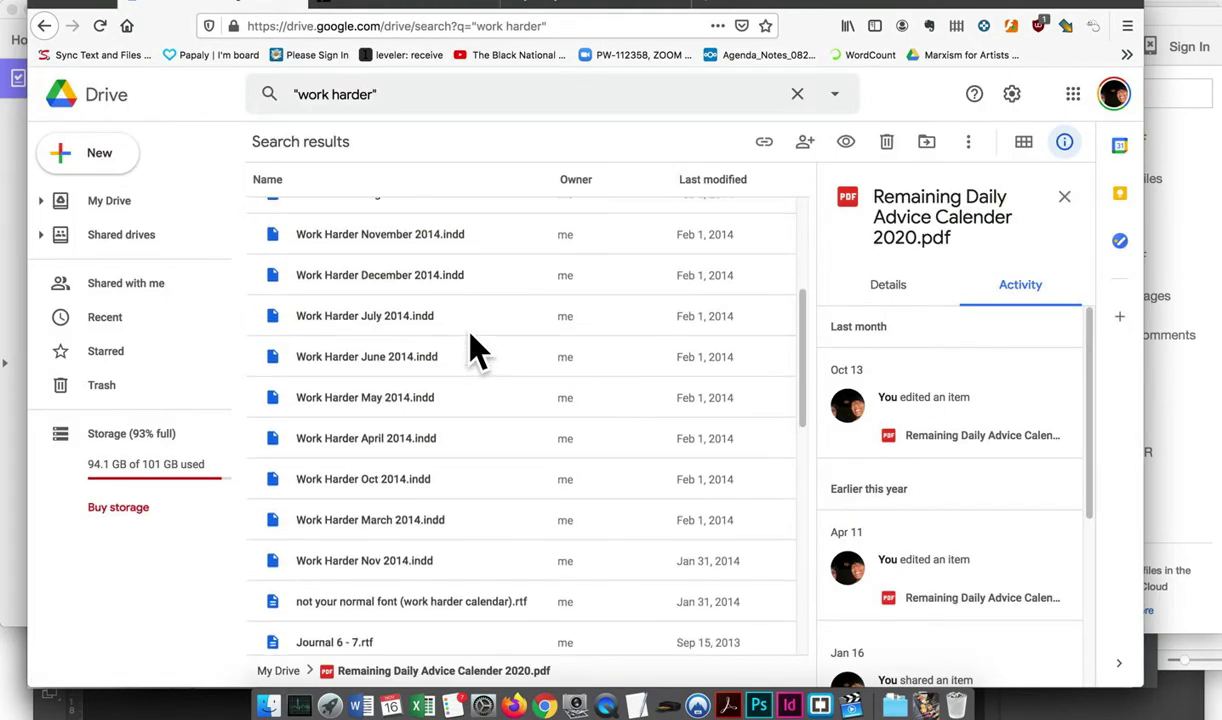
{"action": "scroll", "coordinate": [469, 346], "scroll_direction": "up", "scroll_amount": 3}
{"action": "scroll", "coordinate": [475, 300], "scroll_direction": "up", "scroll_amount": 3}
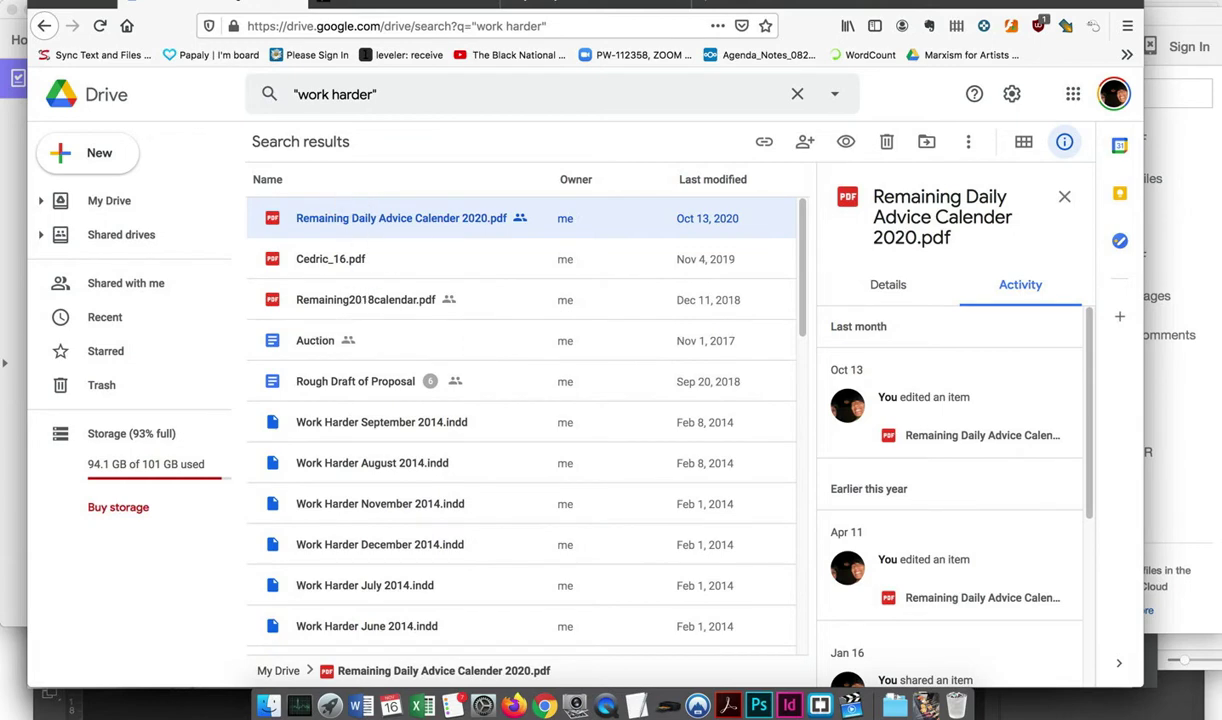
{"action": "left_click", "coordinate": [298, 6]}
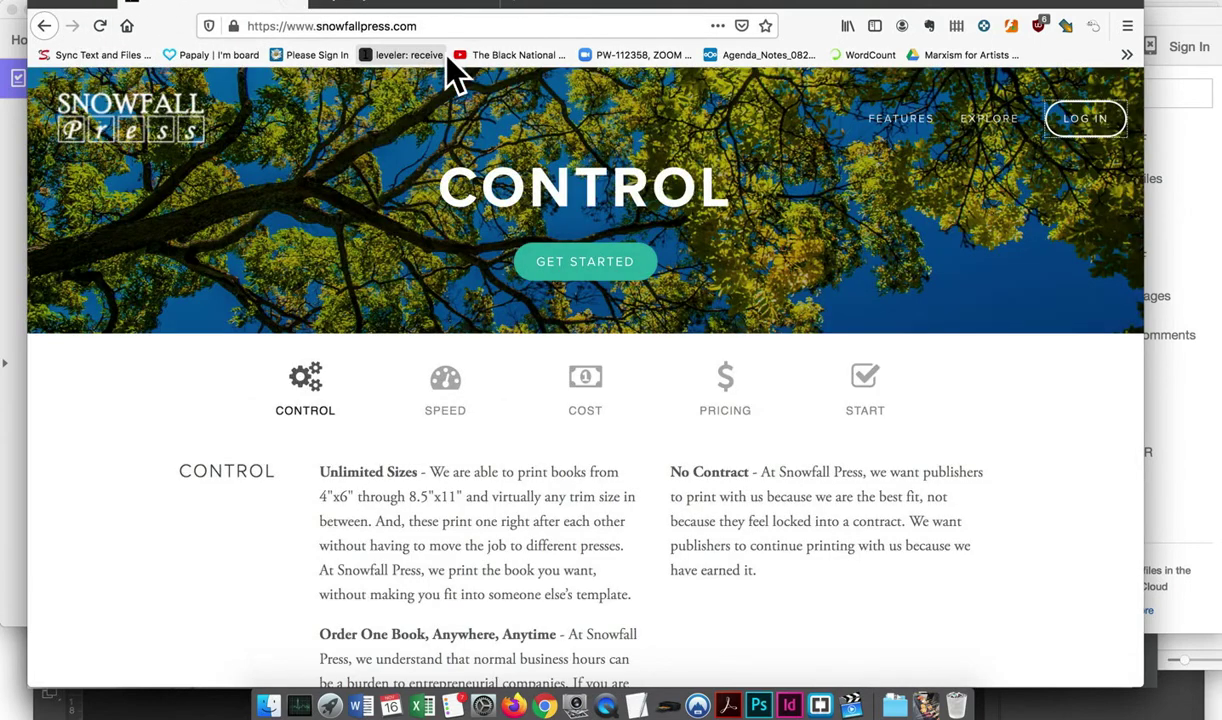
{"action": "left_click", "coordinate": [392, 8]}
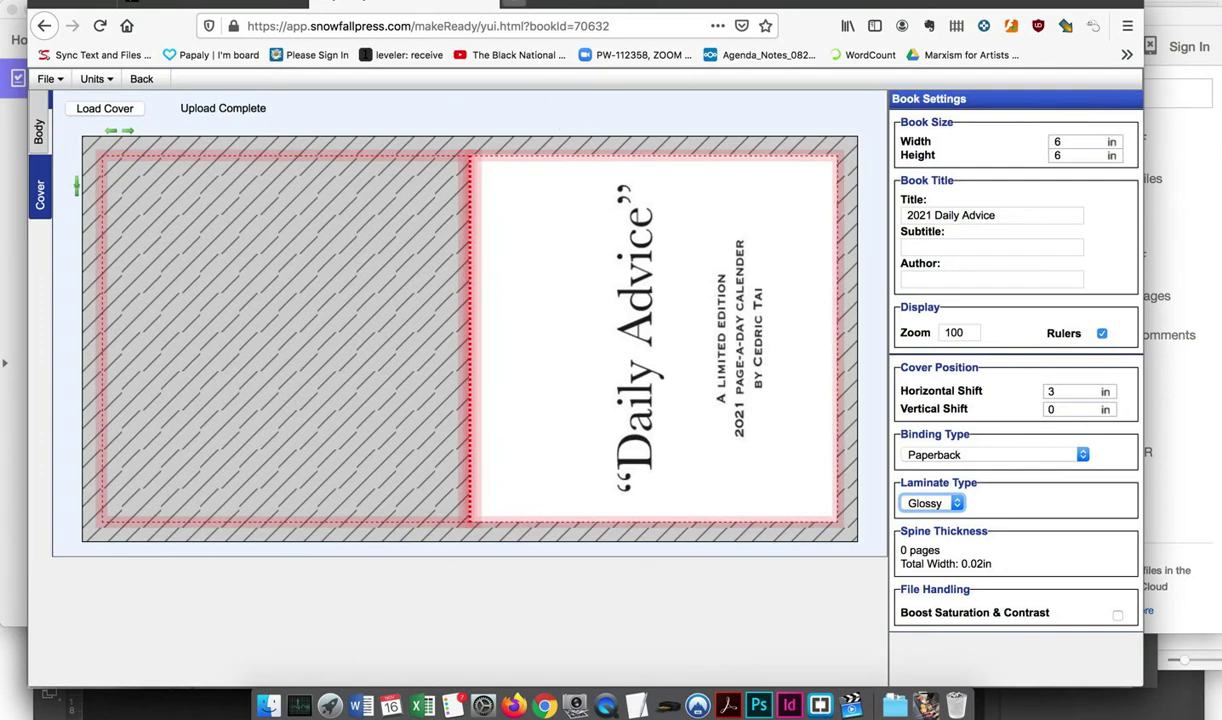
{"action": "left_click", "coordinate": [513, 6]}
Search 'insert blank page every other pdf adobe acrobat insert script' and scroll the acrobatusers.com answer to its script
{"action": "left_click", "coordinate": [445, 143]}
{"action": "type", "text": "in"}
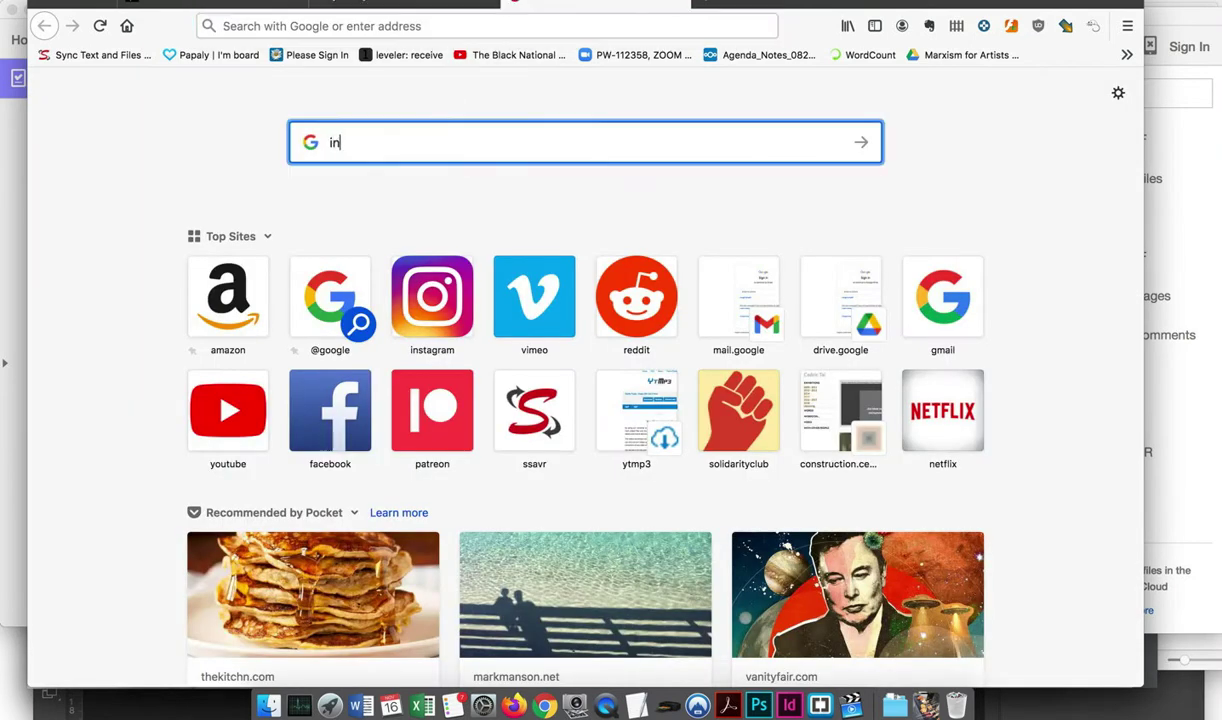
{"action": "type", "text": "sert blank page ever"}
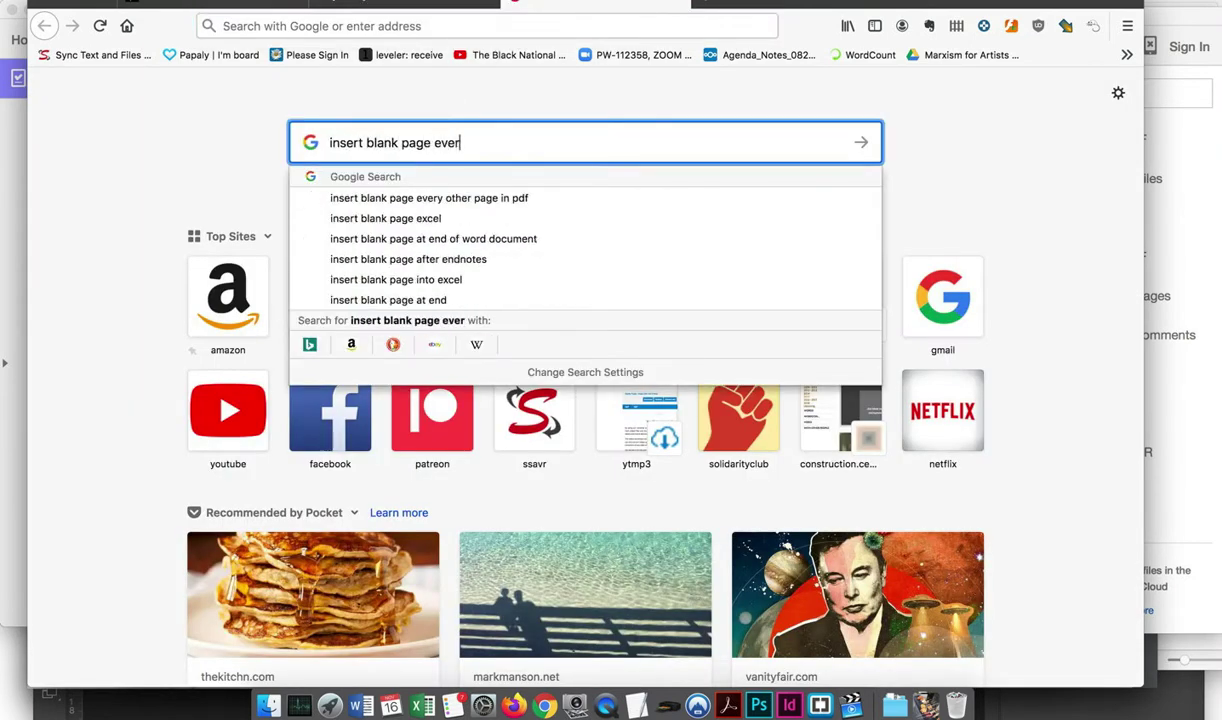
{"action": "type", "text": "y other pdf a"}
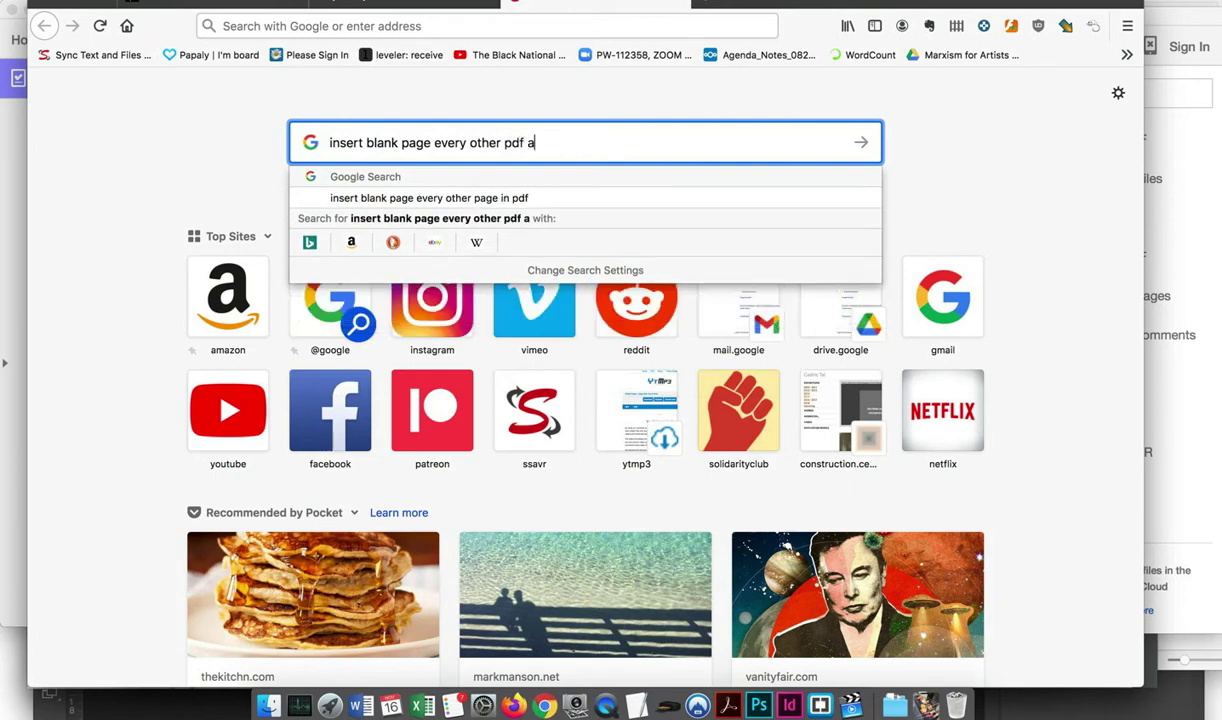
{"action": "type", "text": "dobe acrobat"}
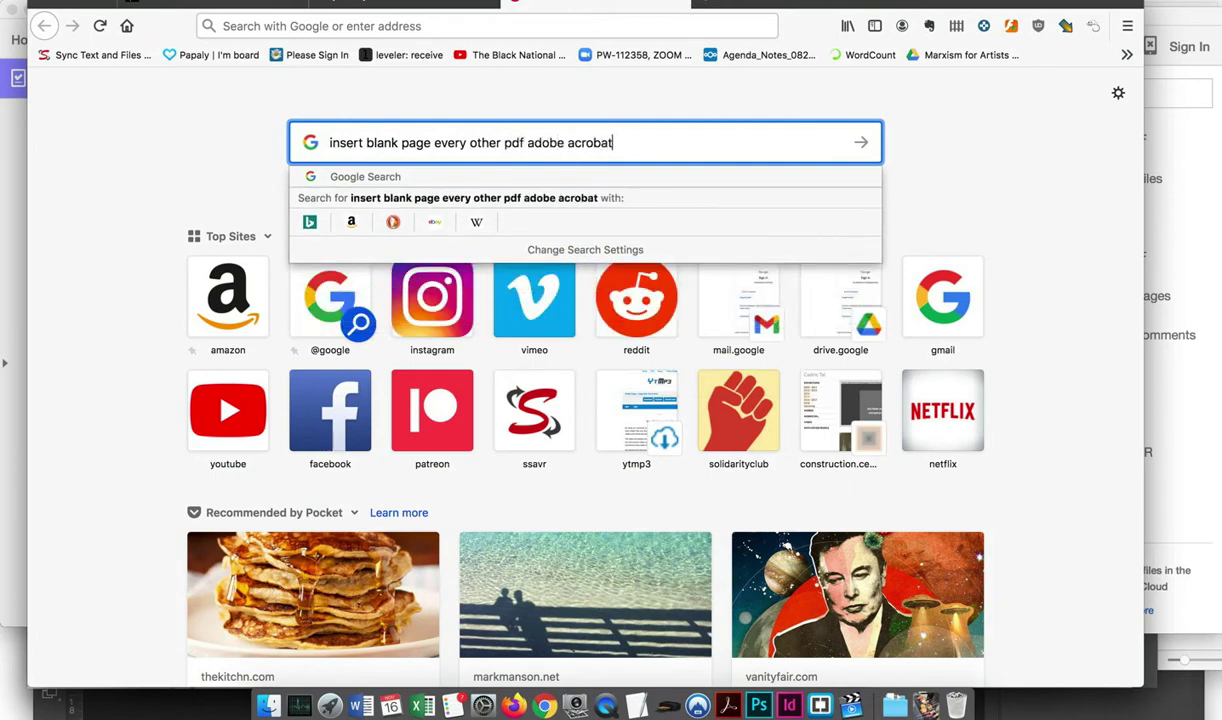
{"action": "type", "text": " insert script"}
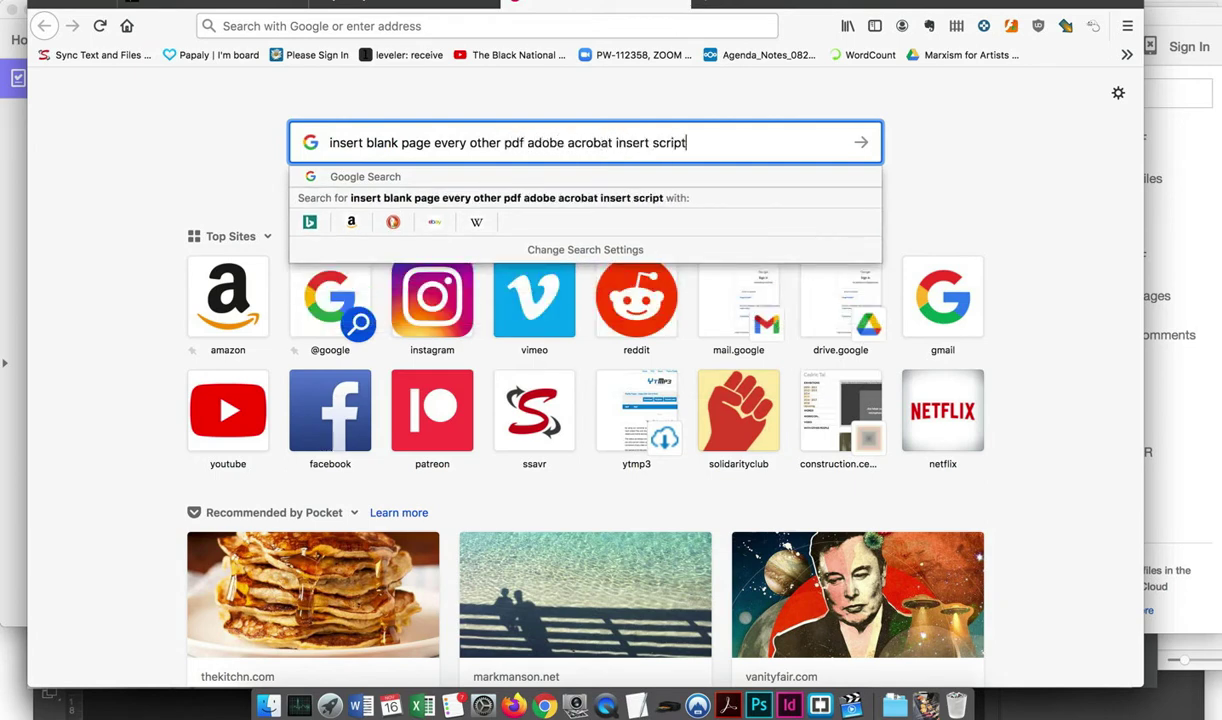
{"action": "key", "text": "Return"}
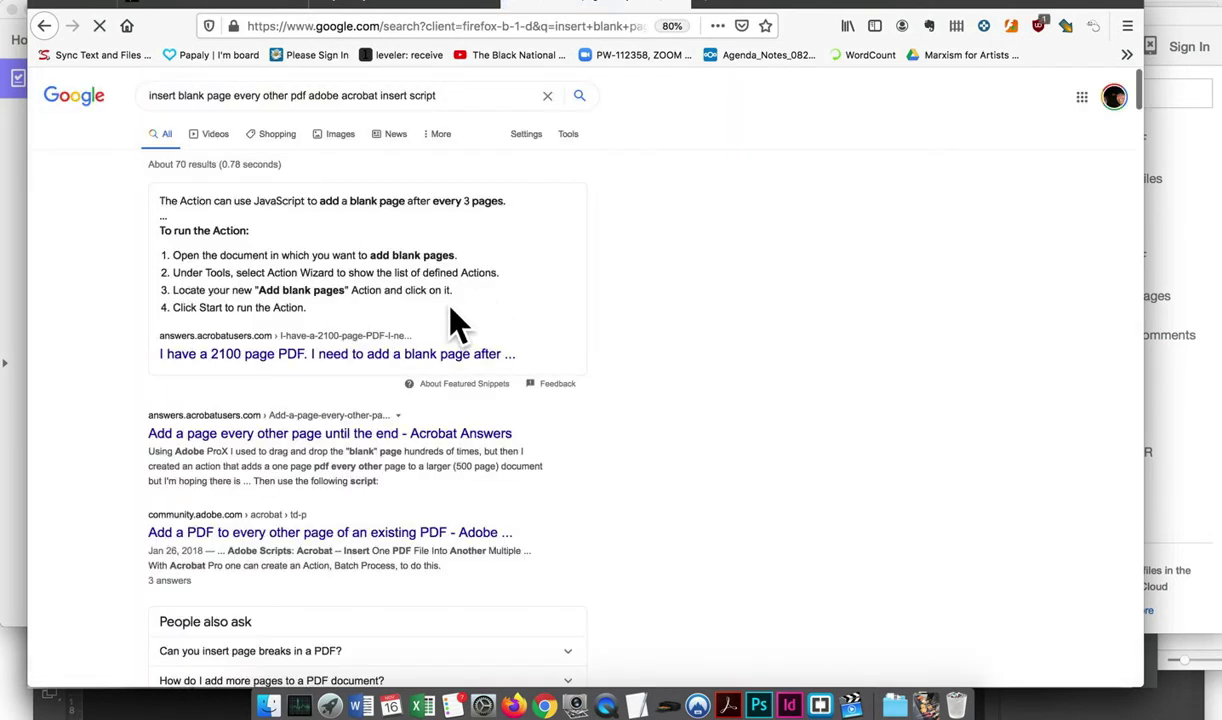
{"action": "left_click", "coordinate": [353, 358]}
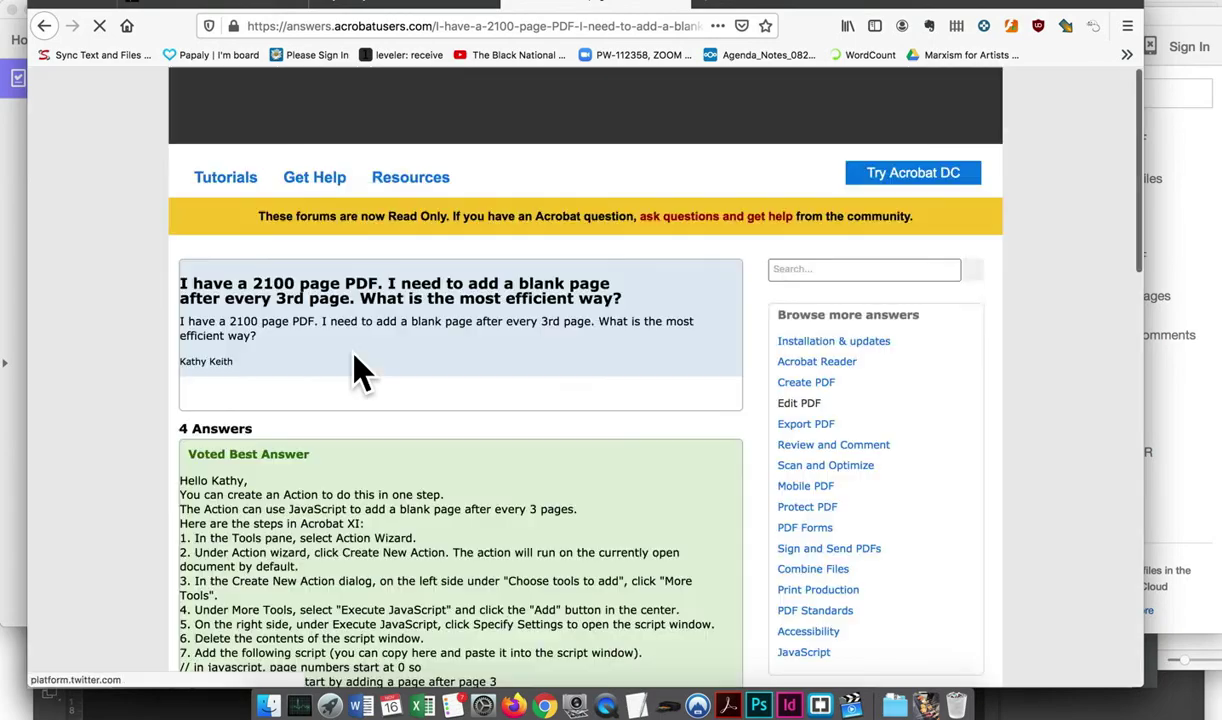
{"action": "scroll", "coordinate": [490, 418], "scroll_direction": "down", "scroll_amount": 3}
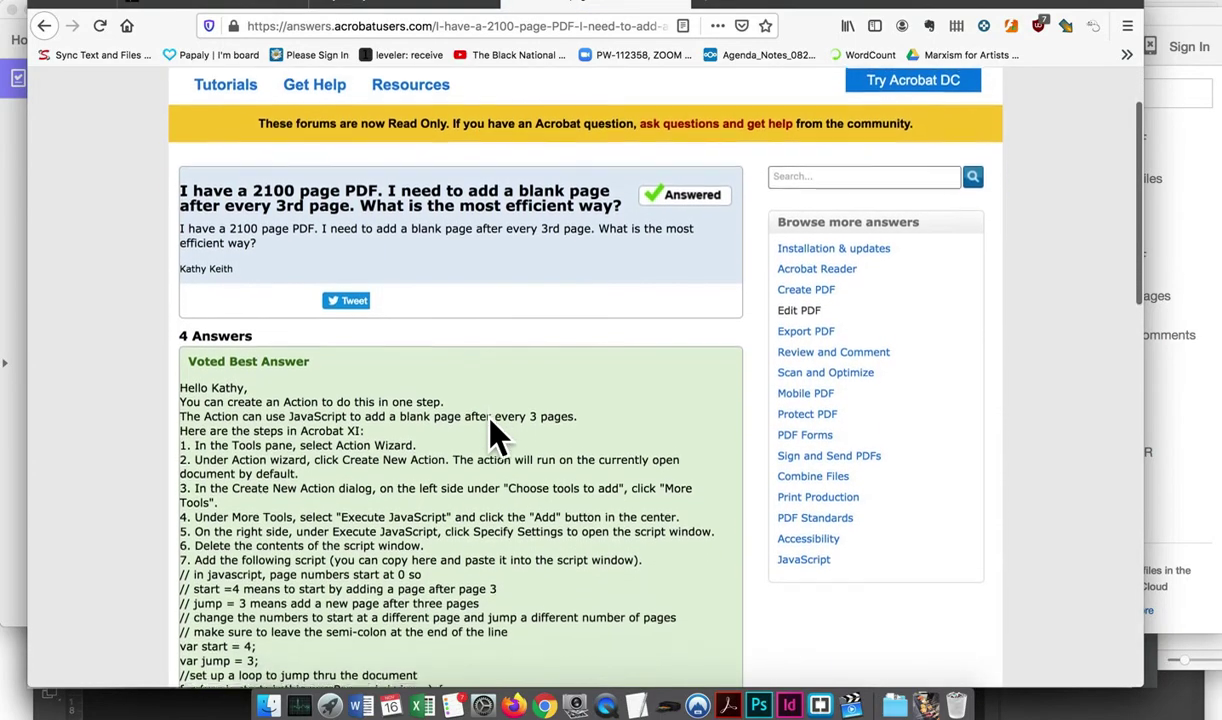
{"action": "scroll", "coordinate": [490, 420], "scroll_direction": "down", "scroll_amount": 3}
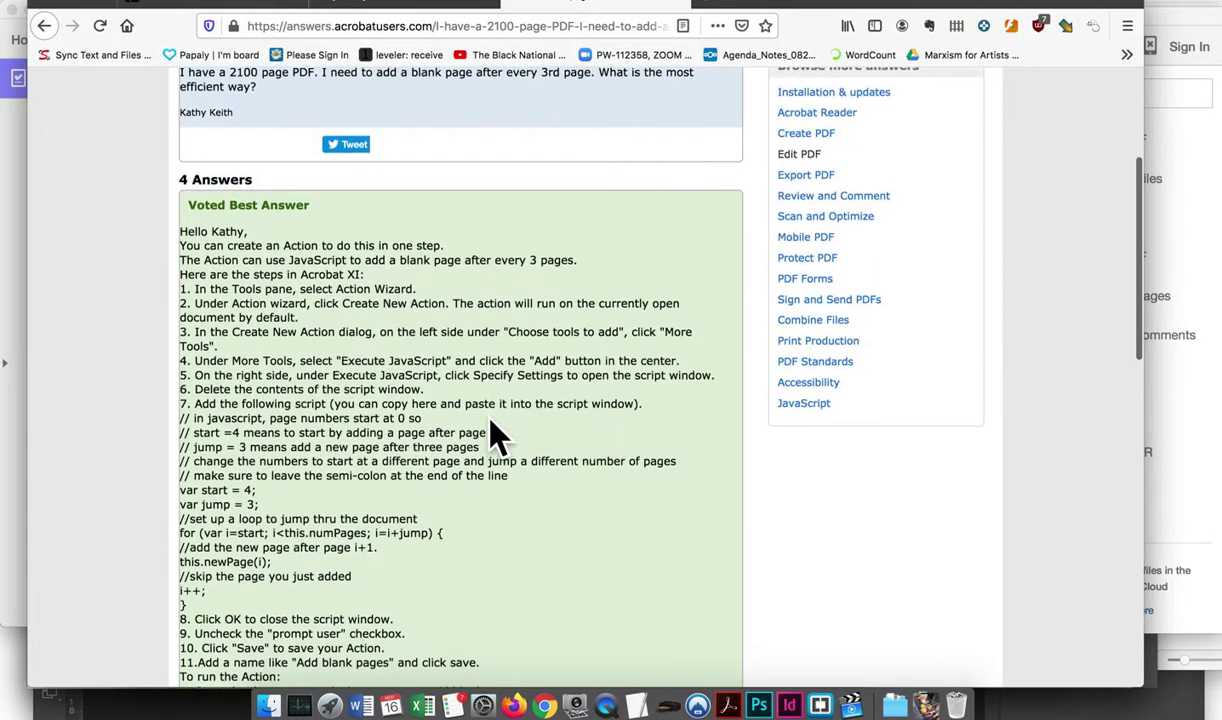
{"action": "scroll", "coordinate": [497, 432], "scroll_direction": "down", "scroll_amount": 1}
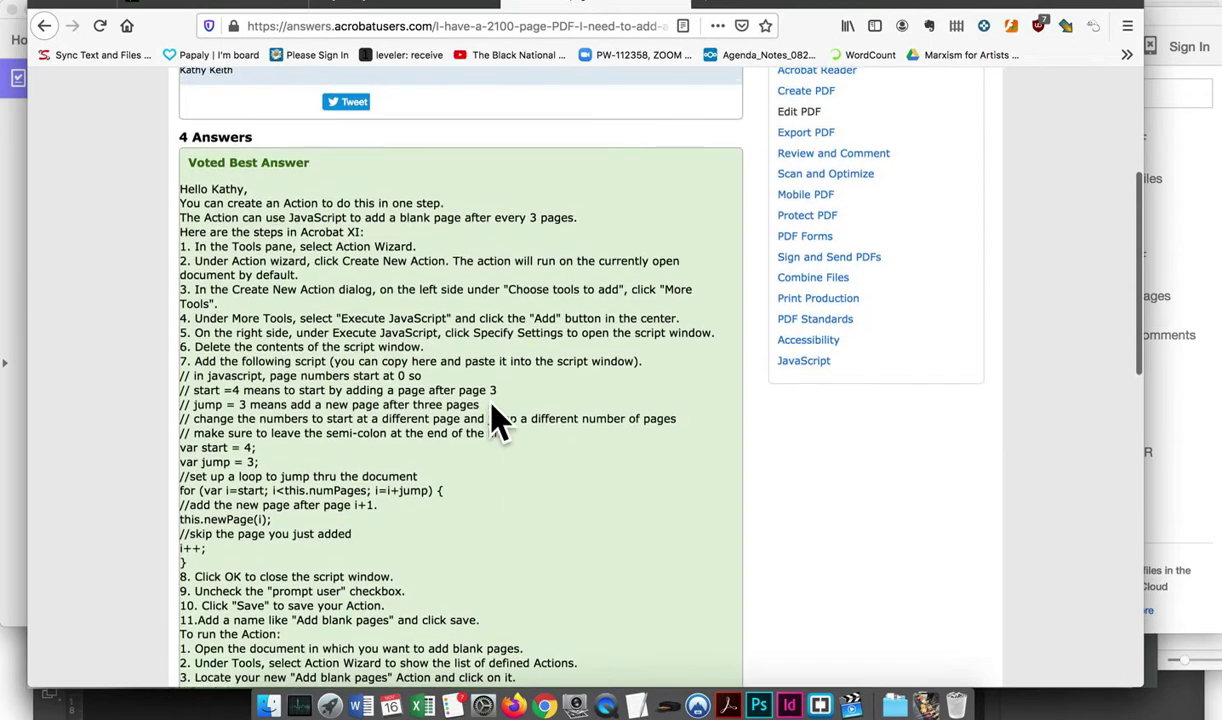
{"action": "scroll", "coordinate": [480, 490], "scroll_direction": "down", "scroll_amount": 4}
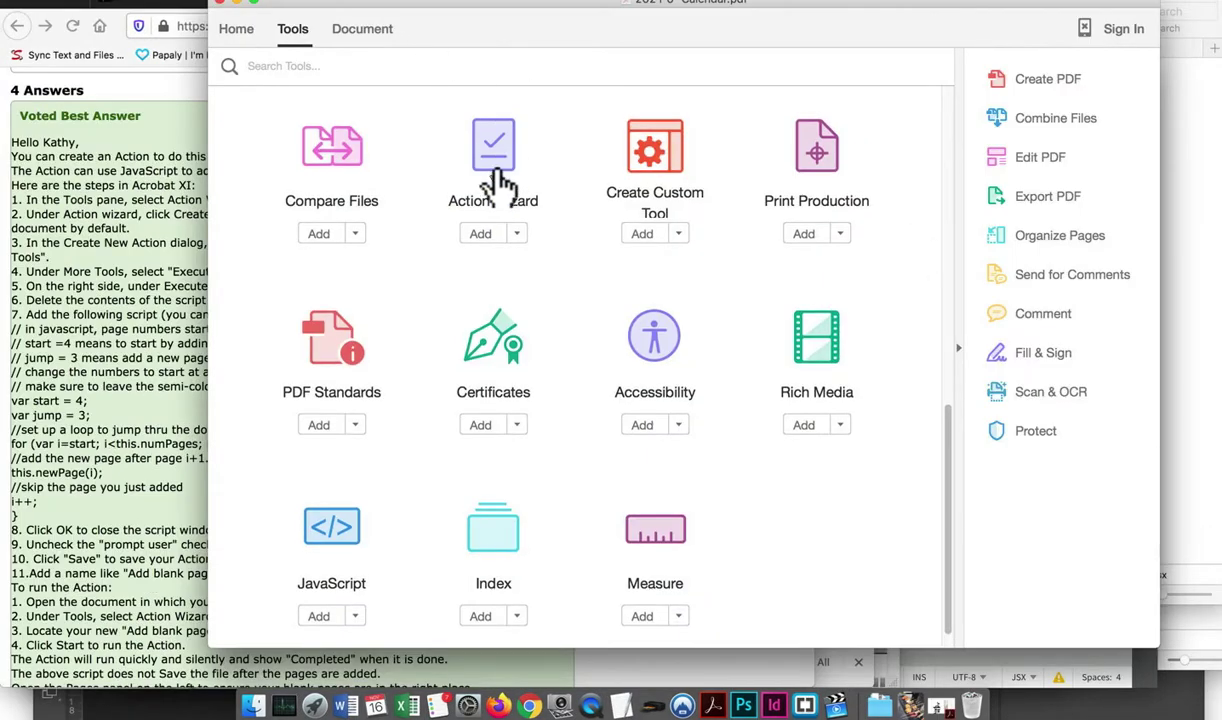
Create a new action, add Execute JavaScript from More Tools, and open its script settings
{"action": "left_click", "coordinate": [496, 158]}
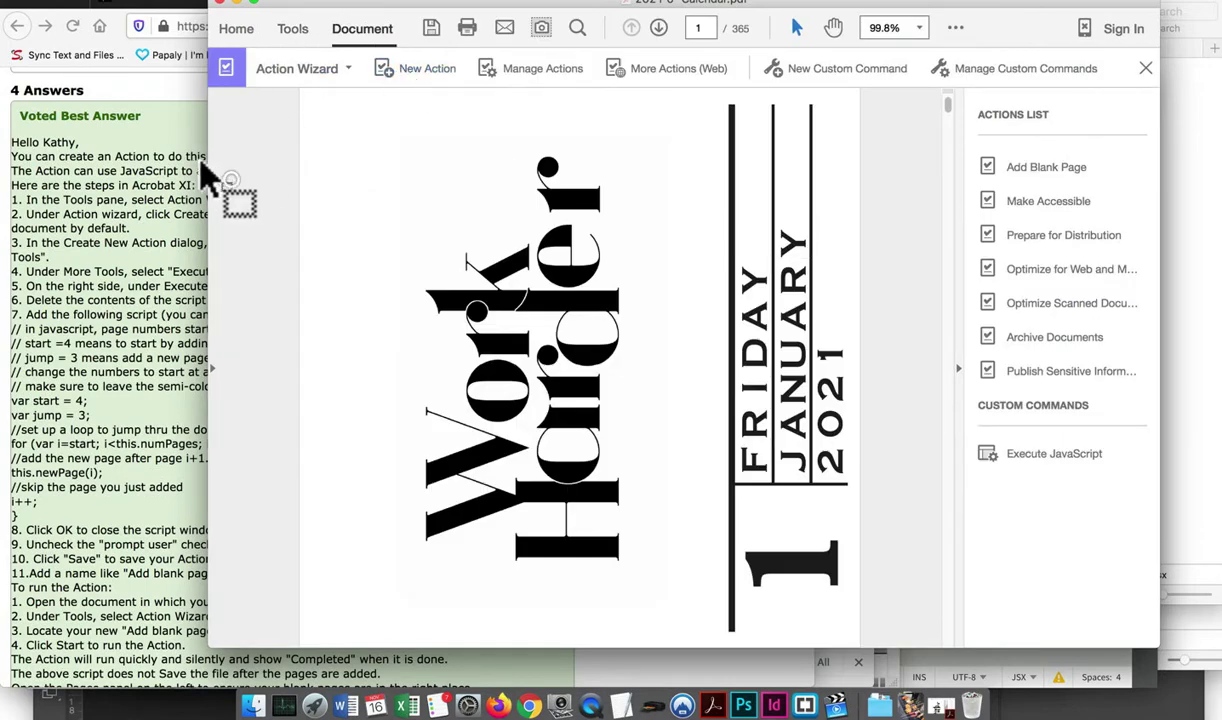
{"action": "left_click_drag", "start_coordinate": [211, 182], "coordinate": [580, 183]}
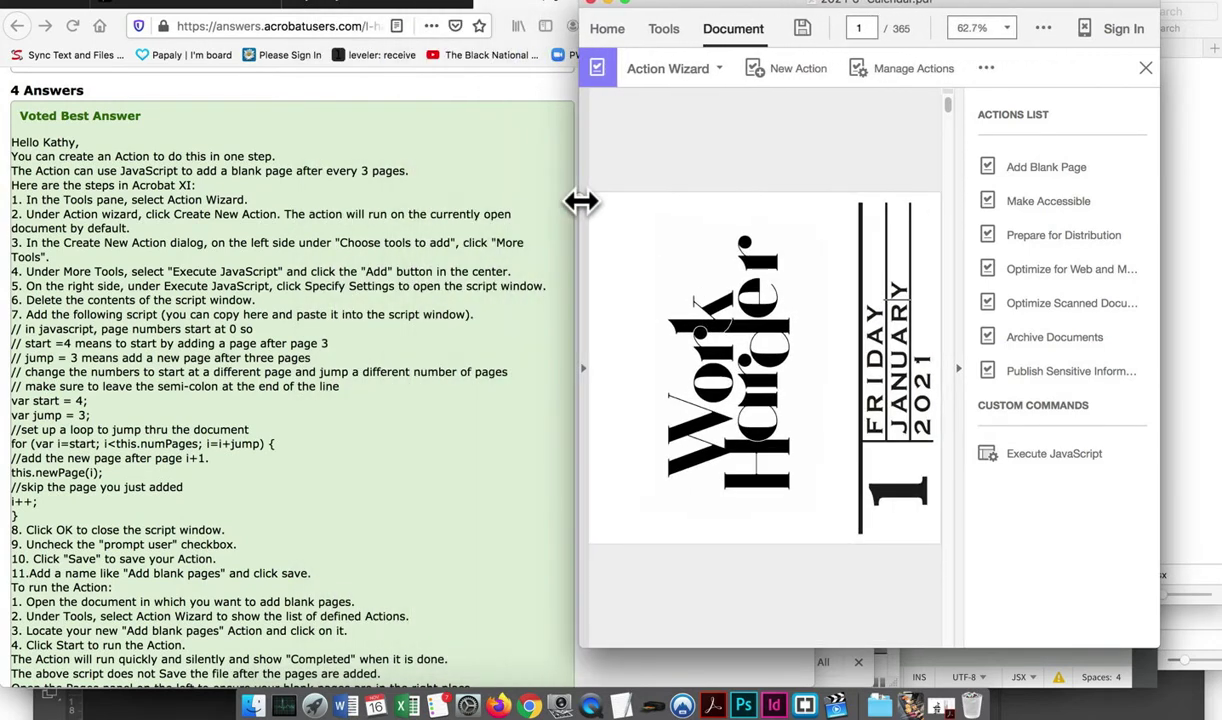
{"action": "left_click", "coordinate": [798, 70]}
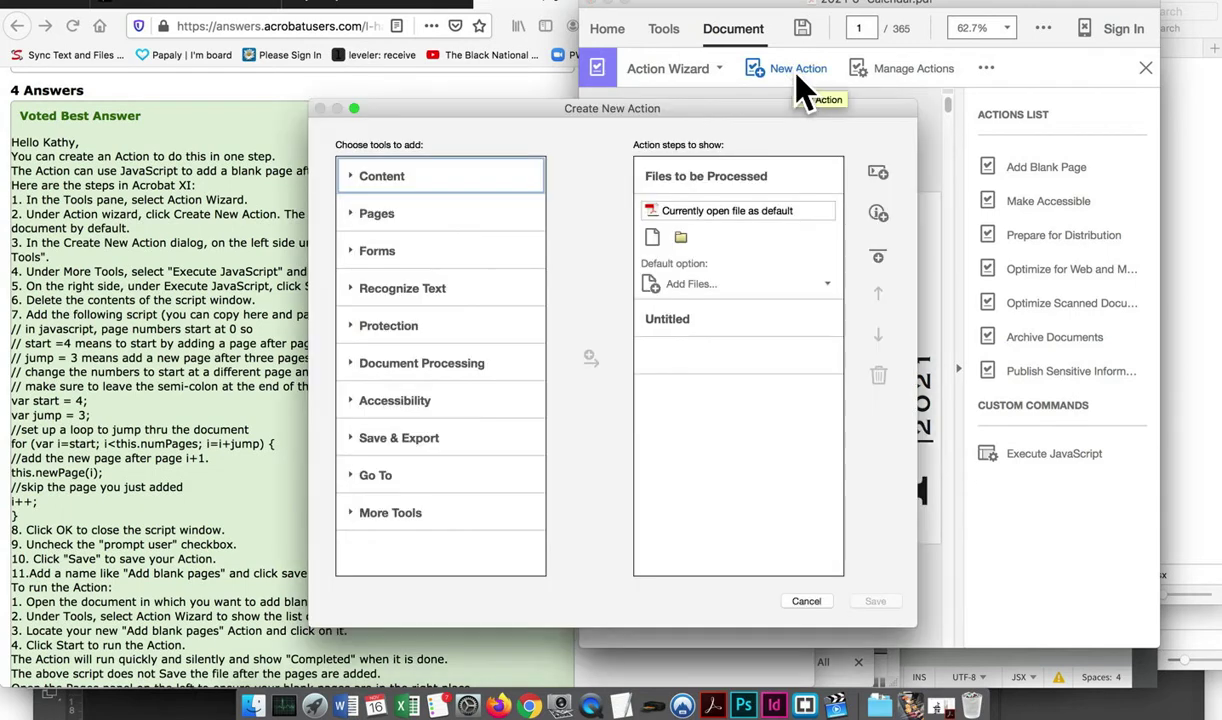
{"action": "left_click_drag", "start_coordinate": [589, 101], "coordinate": [843, 70]}
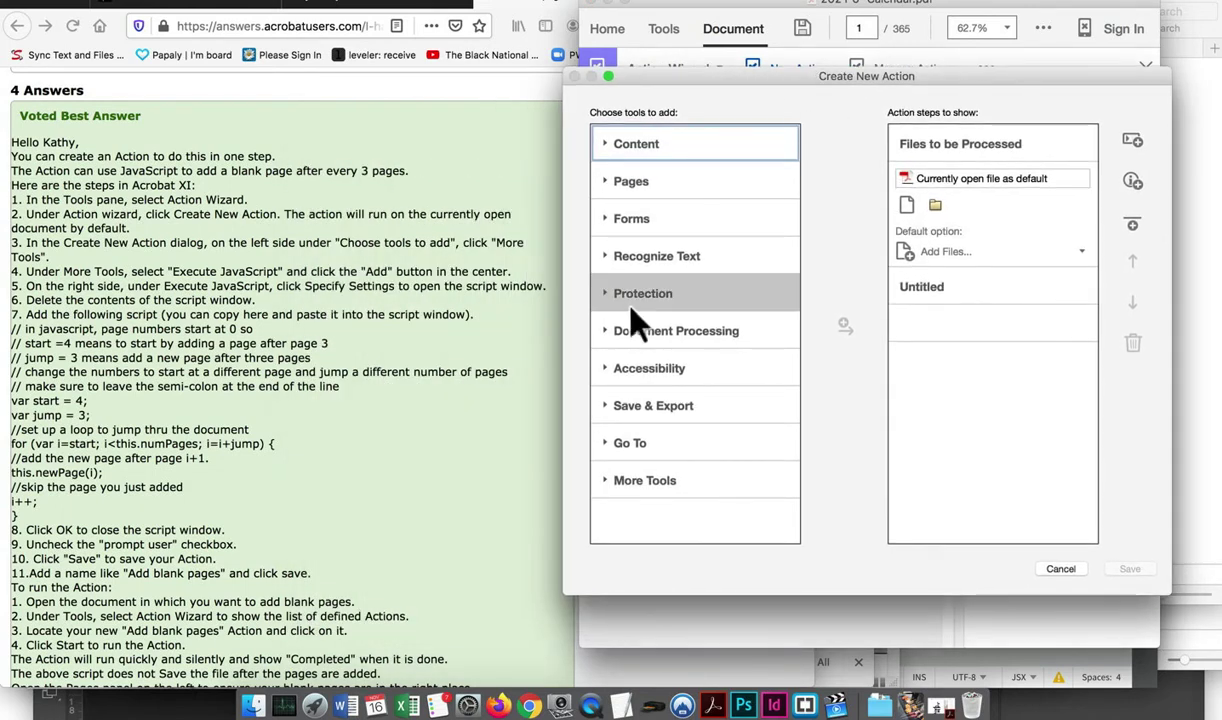
{"action": "left_click", "coordinate": [614, 484]}
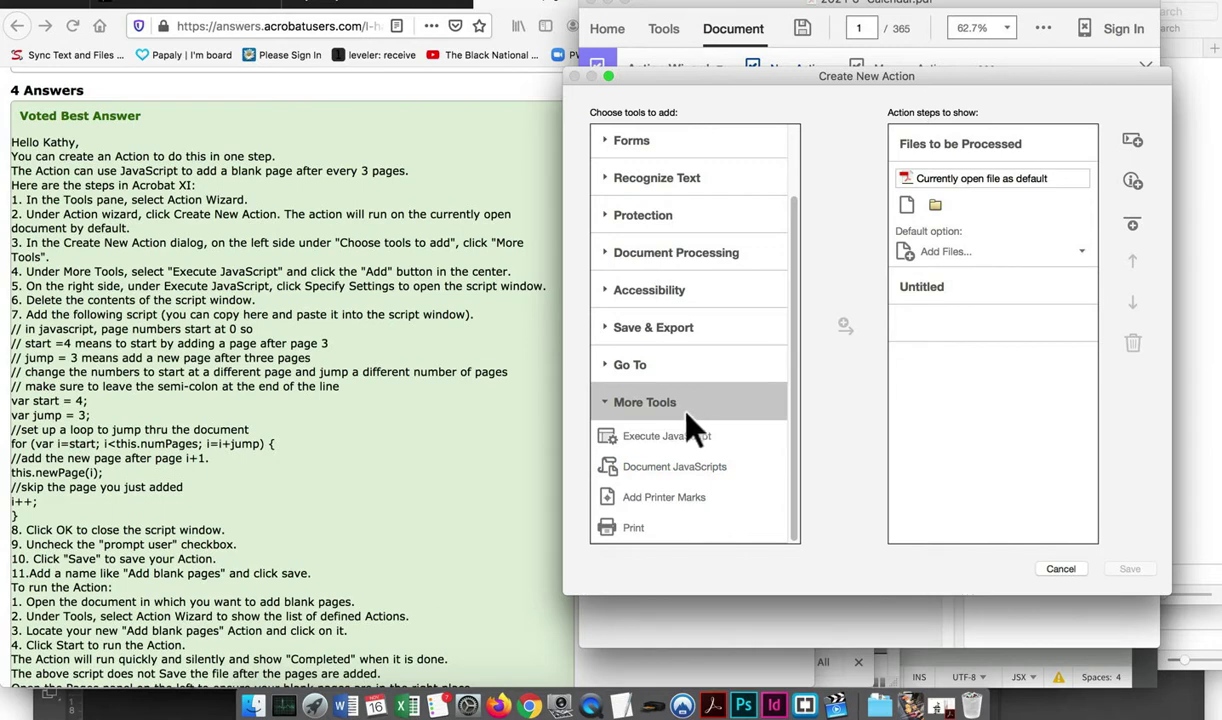
{"action": "left_click", "coordinate": [673, 437]}
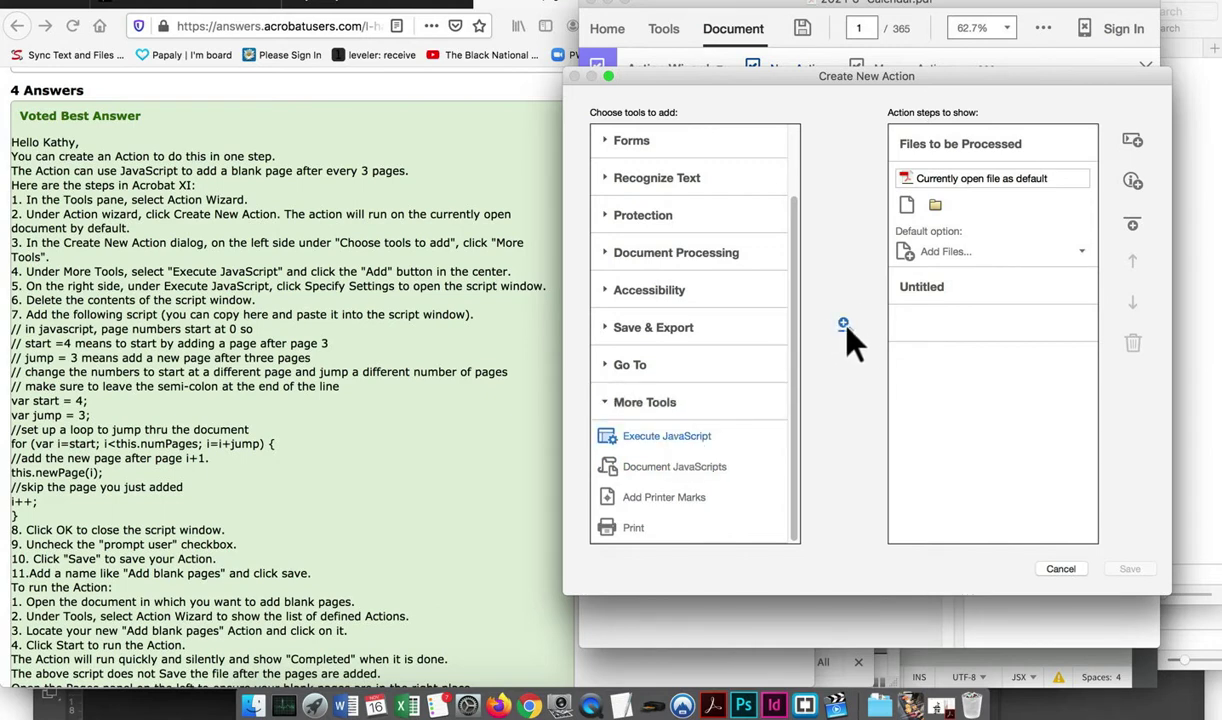
{"action": "left_click", "coordinate": [844, 326]}
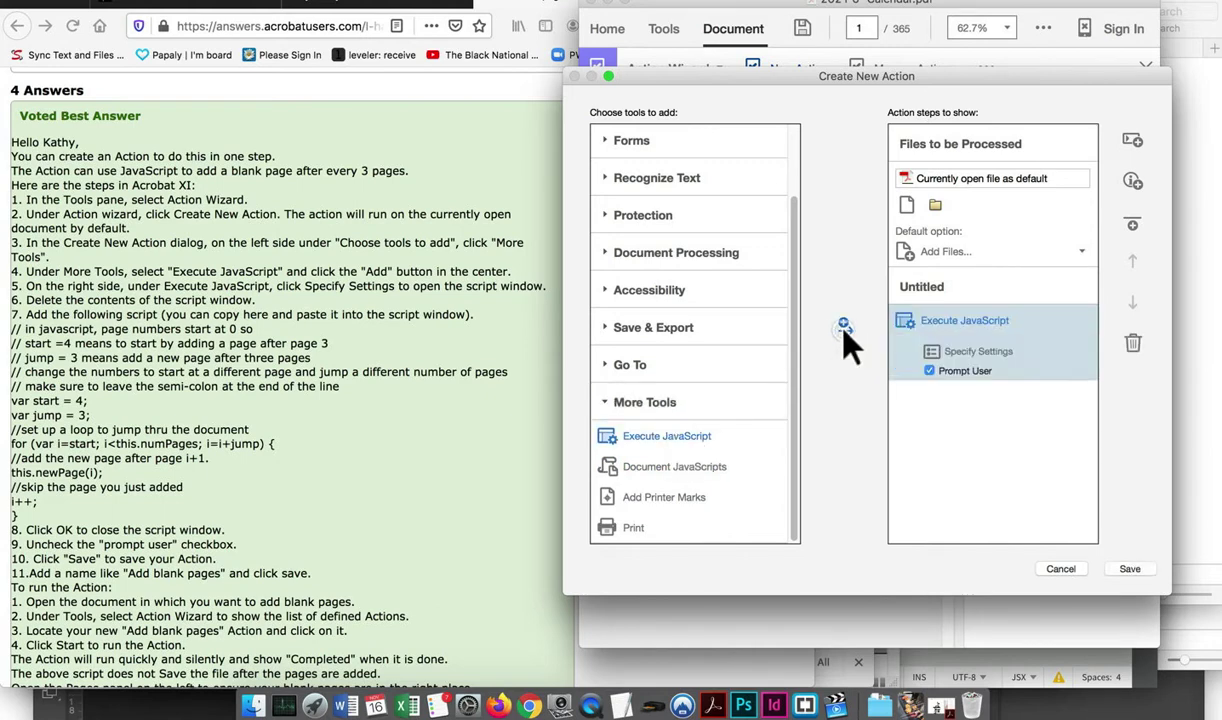
{"action": "left_click", "coordinate": [978, 352]}
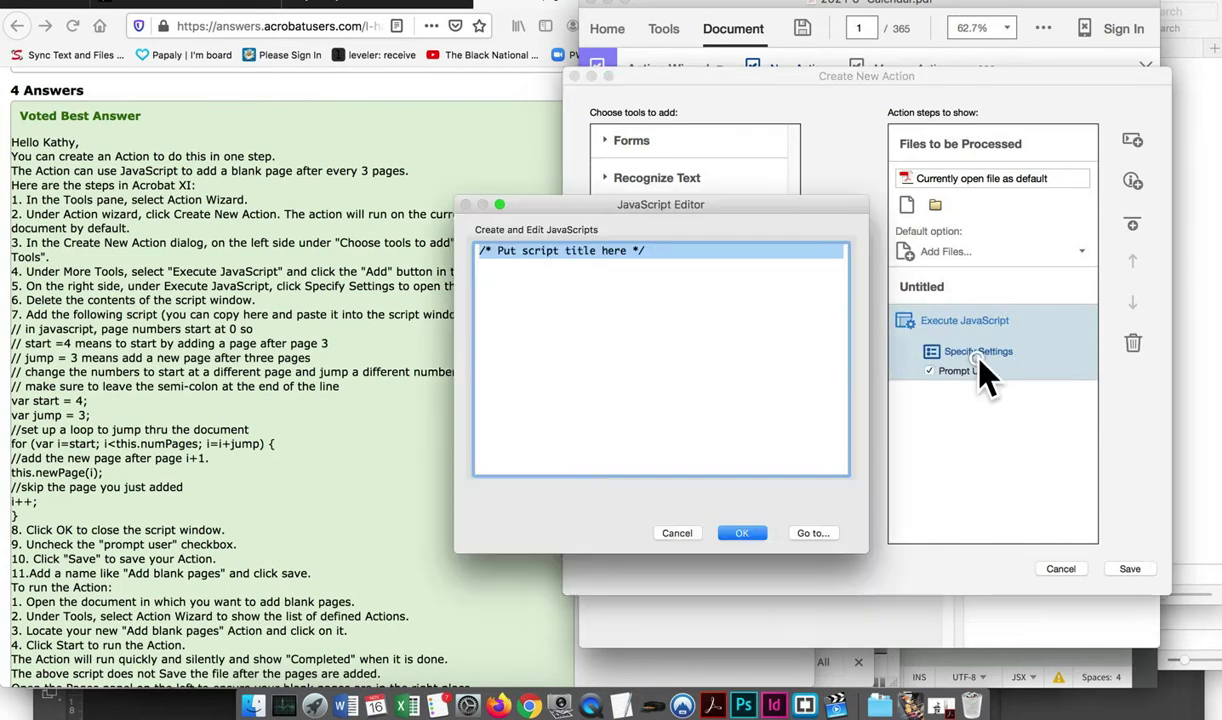
Paste the blank-page script, set nJump to 1 and nWidthIn and nHeightIn to 6
{"action": "type", "text": "var nJump = 3; // skip pages; var nStart = this.numPages - (this.numPages % nJump); // compute starting page from the end; var nWidthIn = 8.5; // page width in inches; var nHeightIn = 11; // page height in inches; //set up a loop to jump thru the document for (var i = nStart; i > 0; i = i - nJump) { //add the new page after page i+1. this.newPage({nPage: i, nWidth: nWidthIn * 72, nHeight: nHeightIn * 72}); }"}
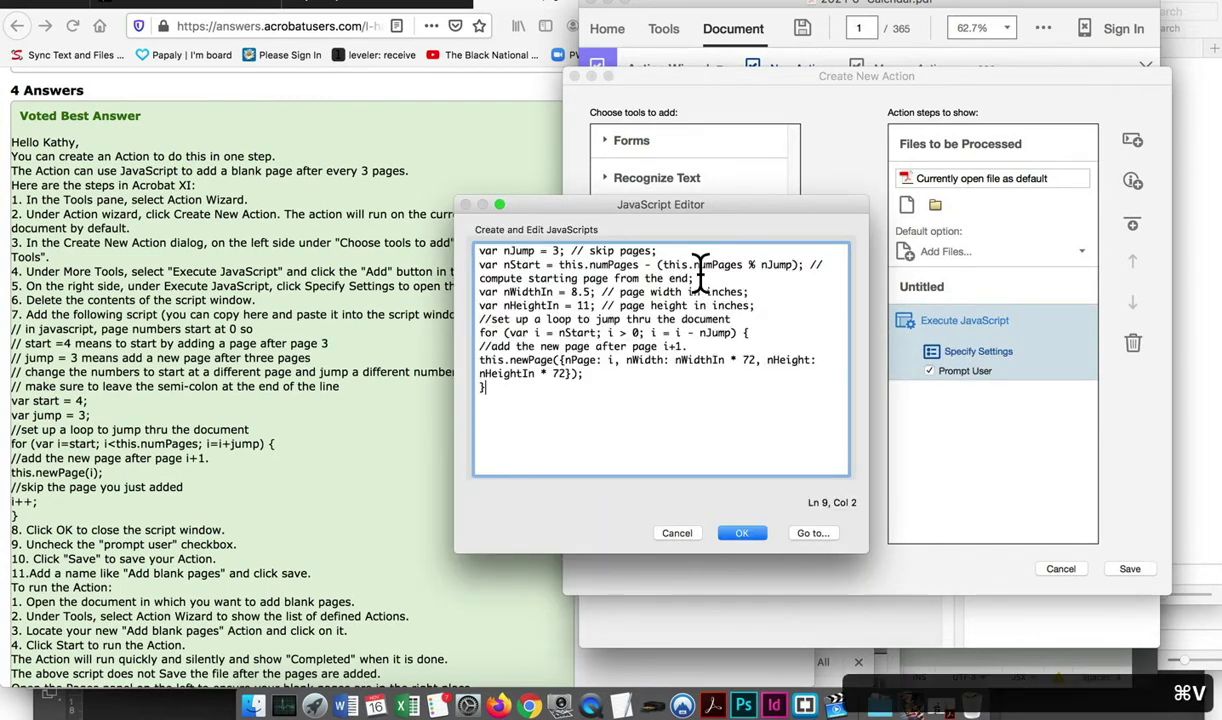
{"action": "type", "text": "3"}
{"action": "double_click", "coordinate": [556, 251]}
{"action": "type", "text": "1"}
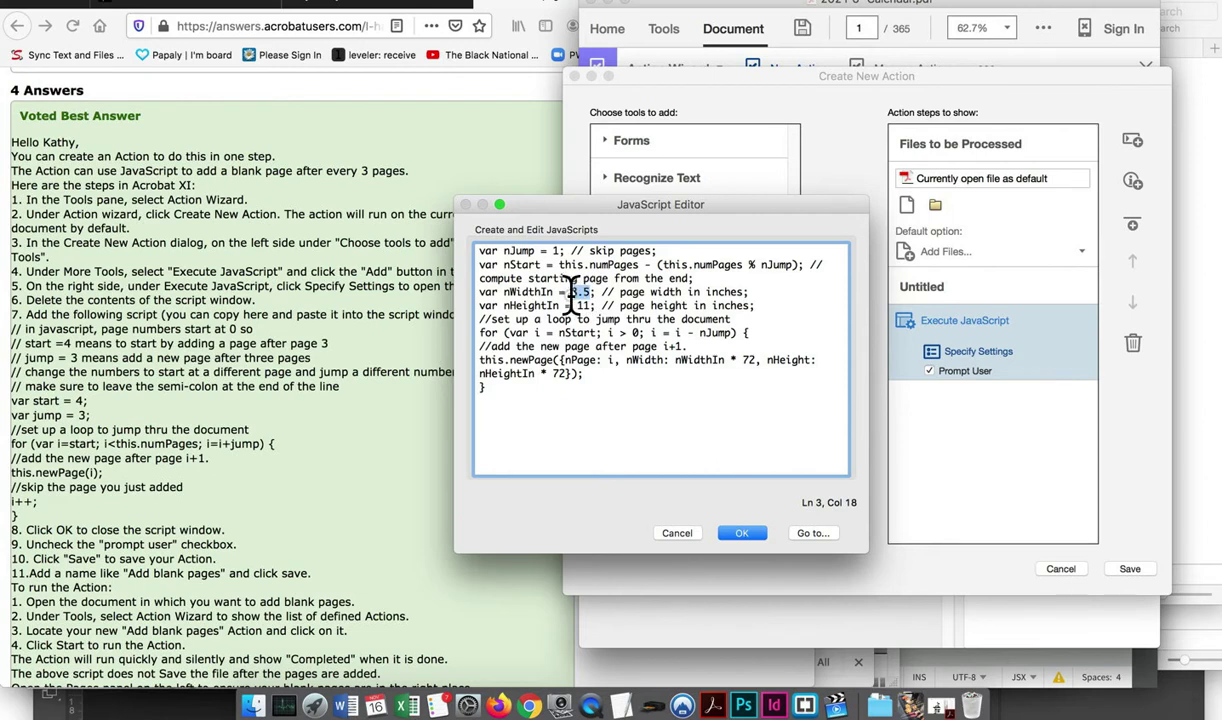
{"action": "double_click", "coordinate": [577, 292]}
{"action": "type", "text": "6"}
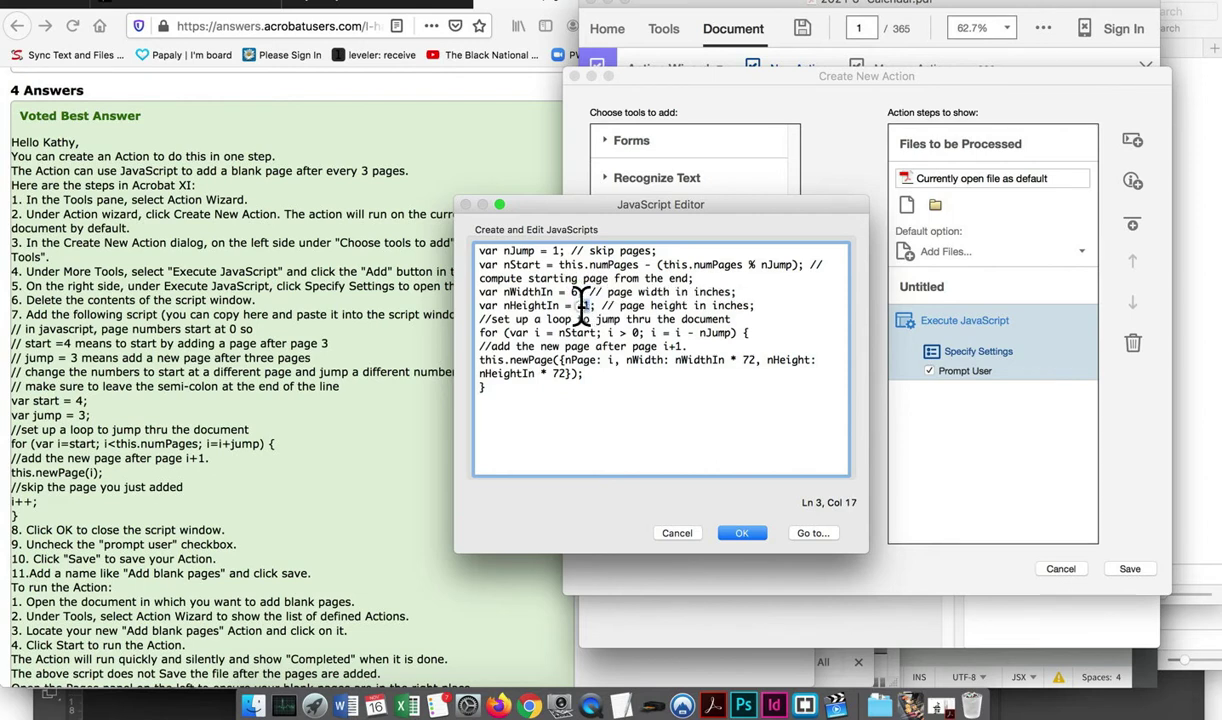
{"action": "double_click", "coordinate": [587, 305]}
{"action": "type", "text": "6"}
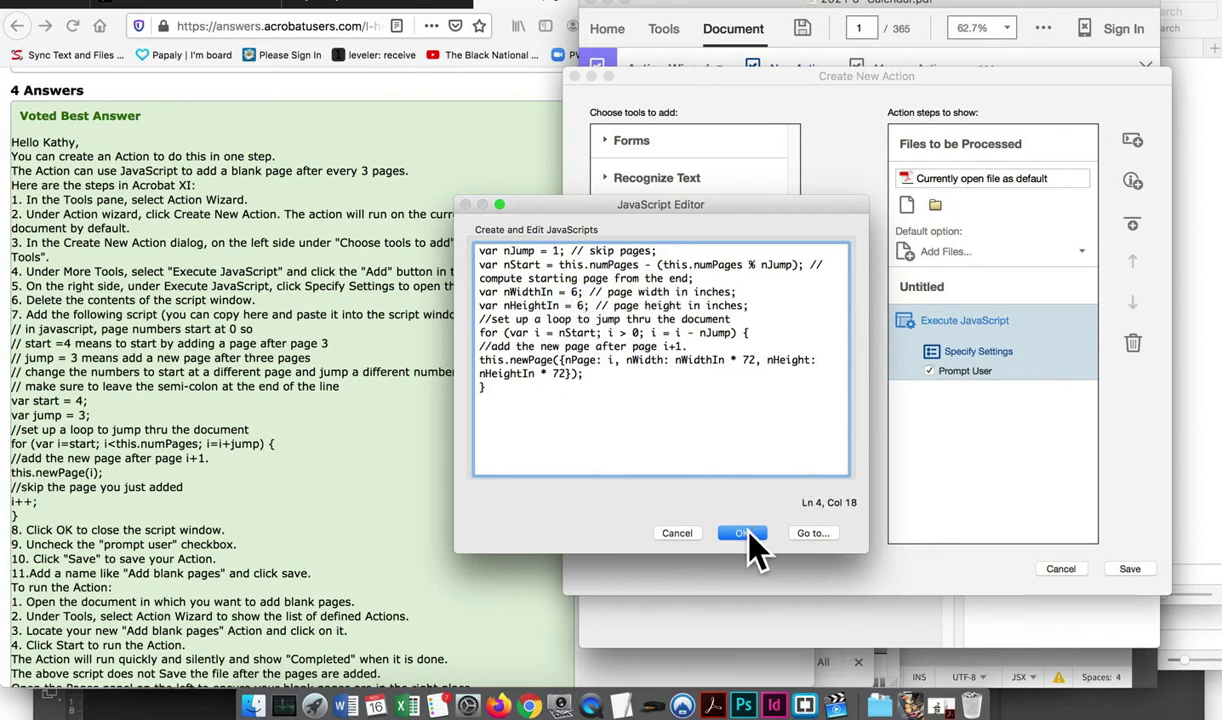
{"action": "left_click", "coordinate": [742, 533]}
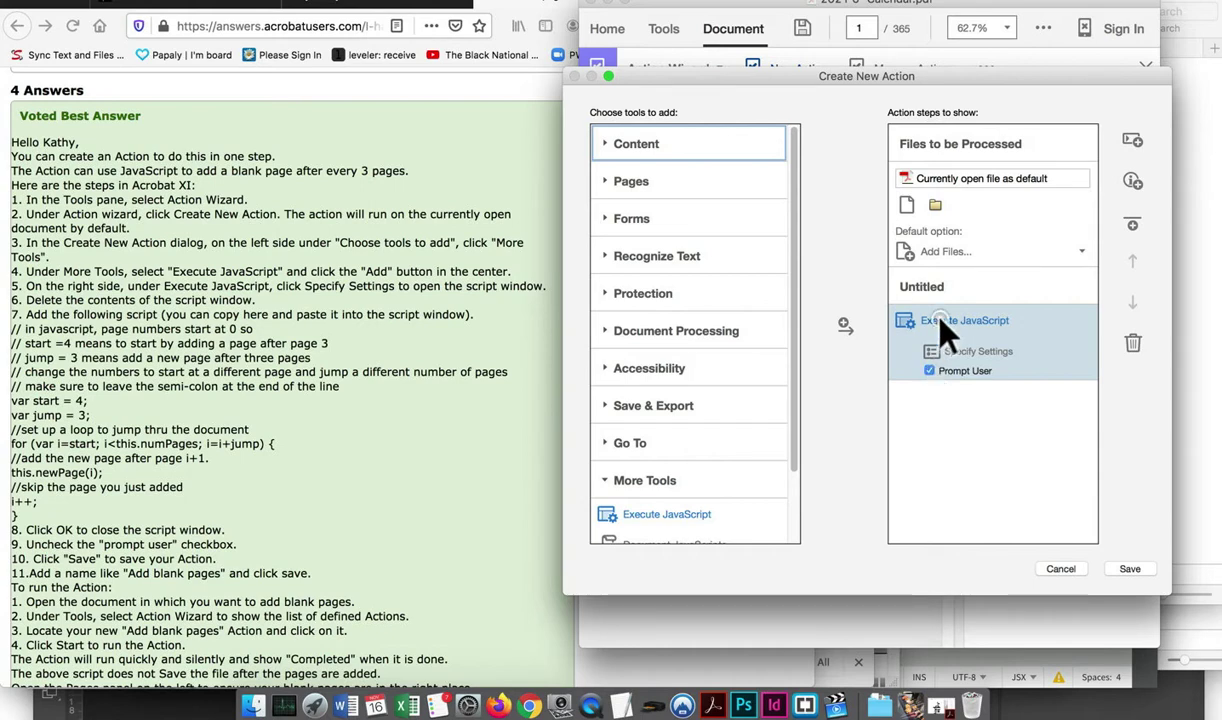
Turn off Prompt User for the JavaScript step and save the action as 'Add BLANK pages'
{"action": "left_click", "coordinate": [968, 351]}
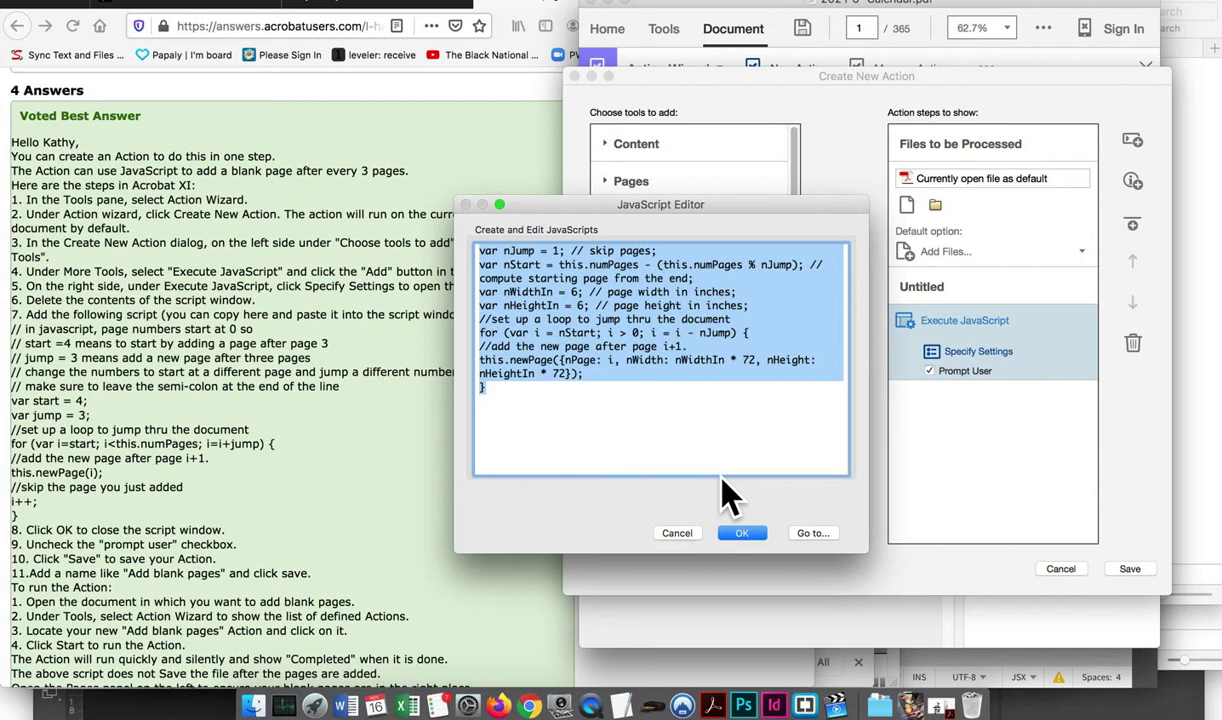
{"action": "left_click", "coordinate": [741, 530]}
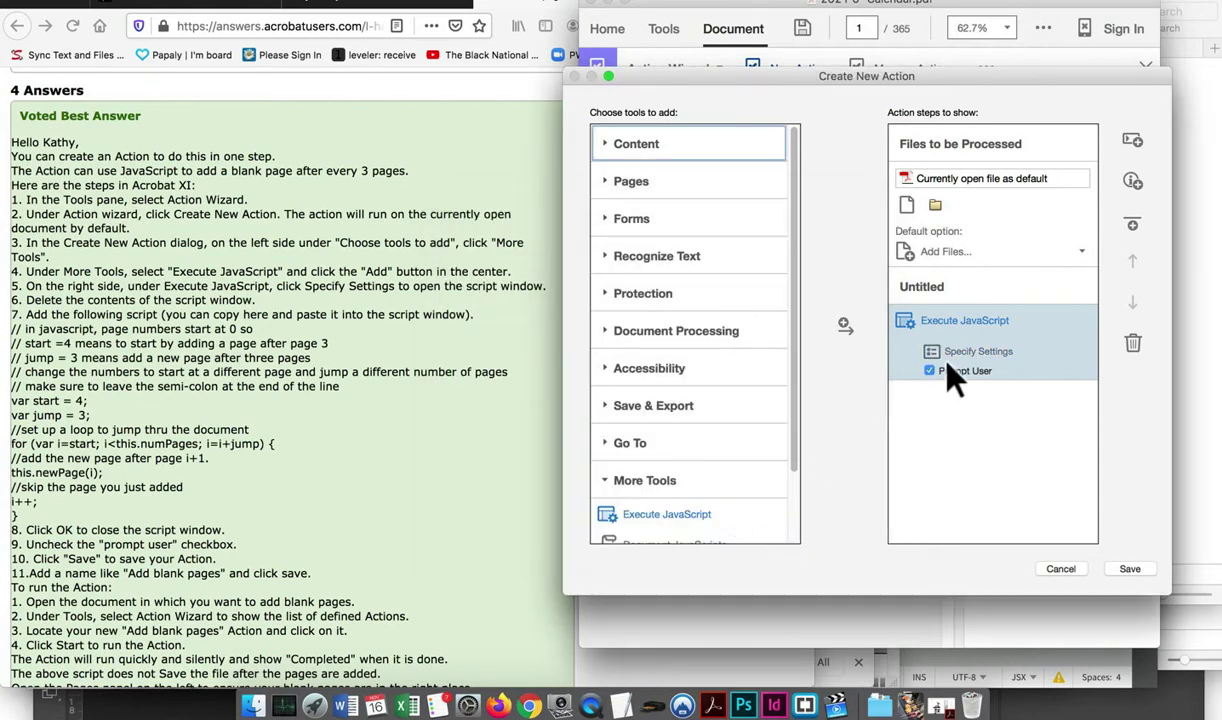
{"action": "left_click", "coordinate": [928, 371]}
{"action": "left_click", "coordinate": [1130, 569]}
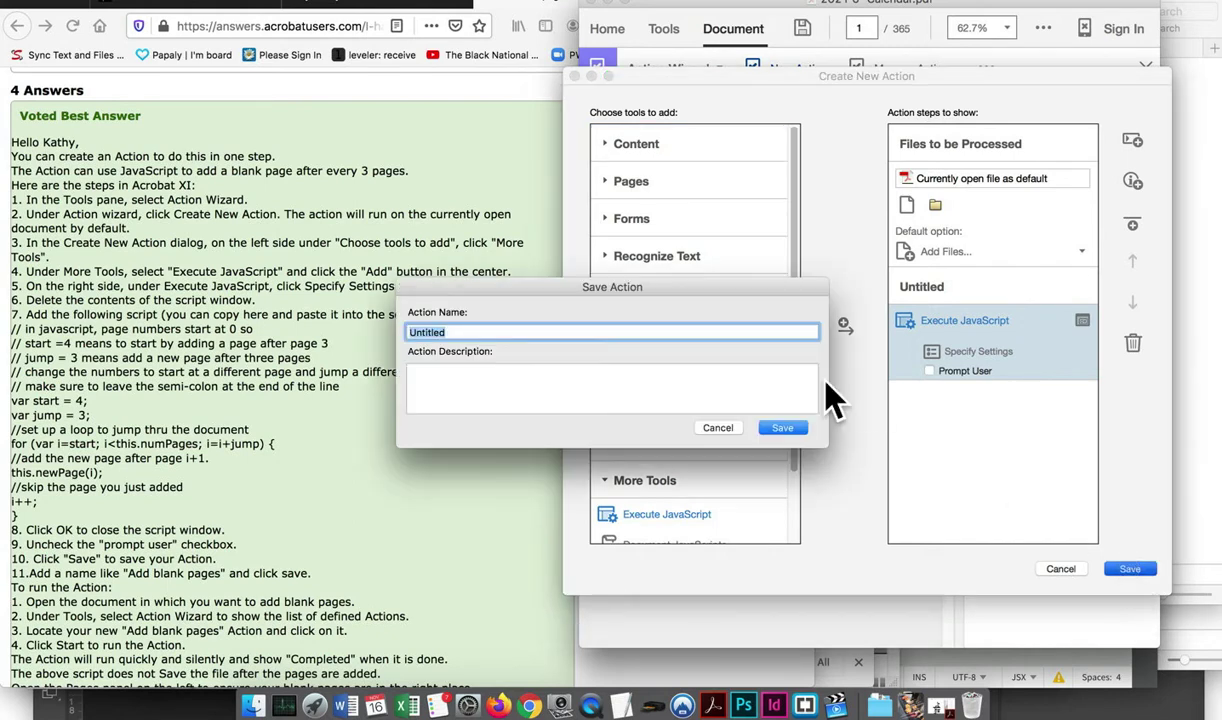
{"action": "type", "text": "Add BLANK "}
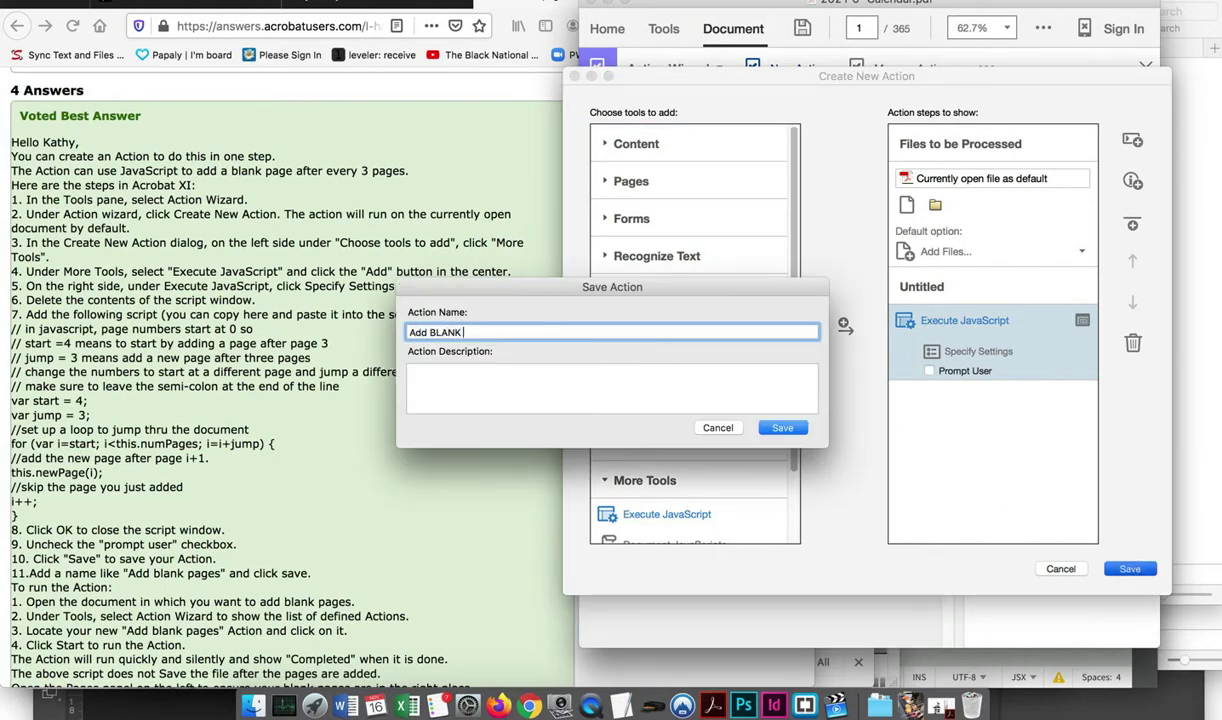
{"action": "type", "text": "pages"}
{"action": "left_click", "coordinate": [785, 428]}
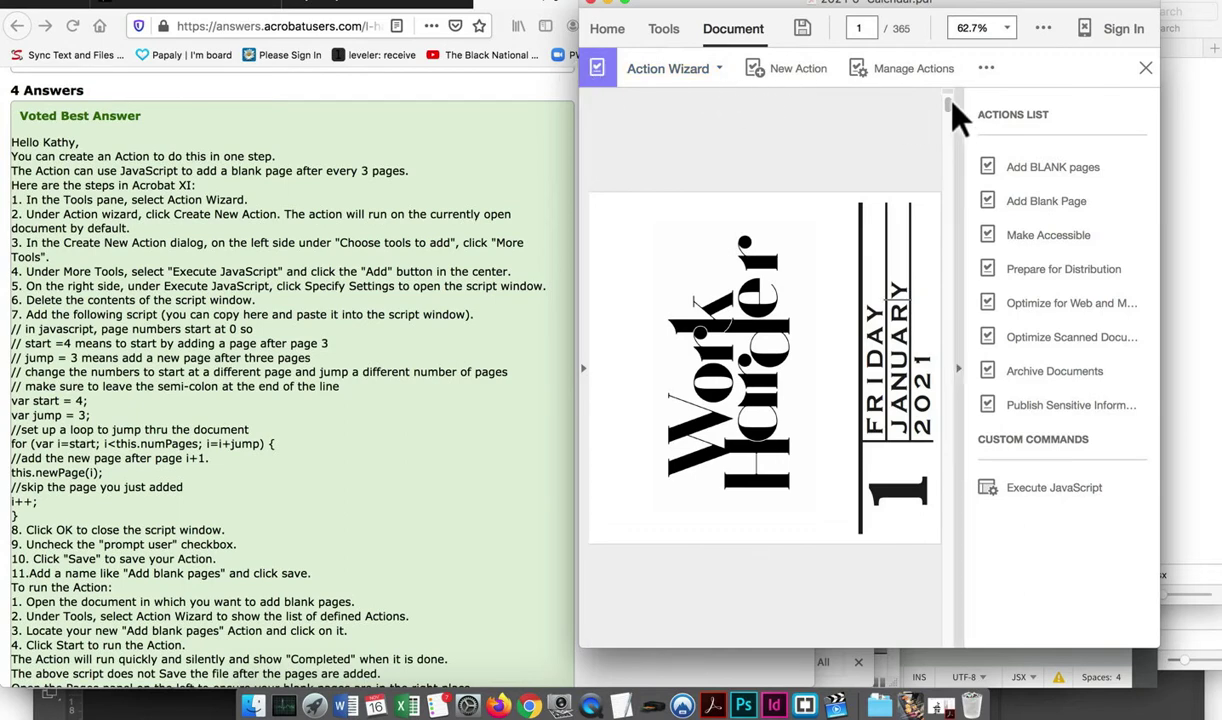
Check the Action Wizard's extra options and widen the Acrobat window to enlarge the page
{"action": "left_click", "coordinate": [986, 70]}
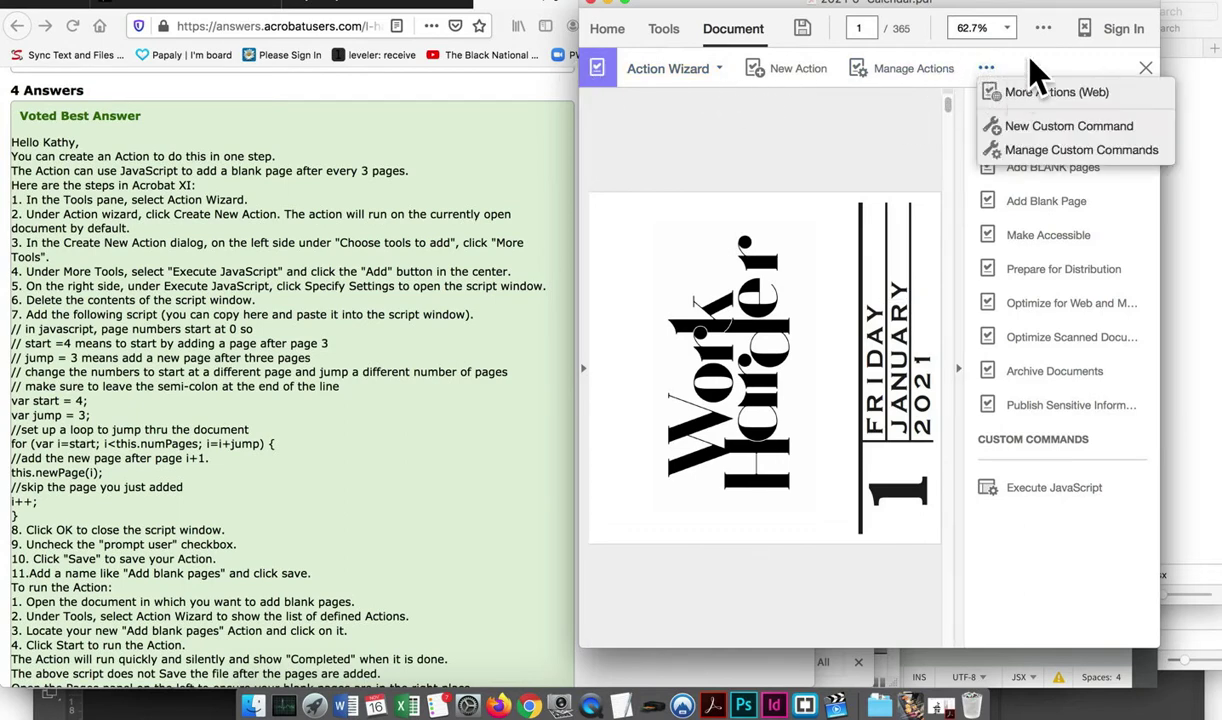
{"action": "left_click", "coordinate": [1037, 76]}
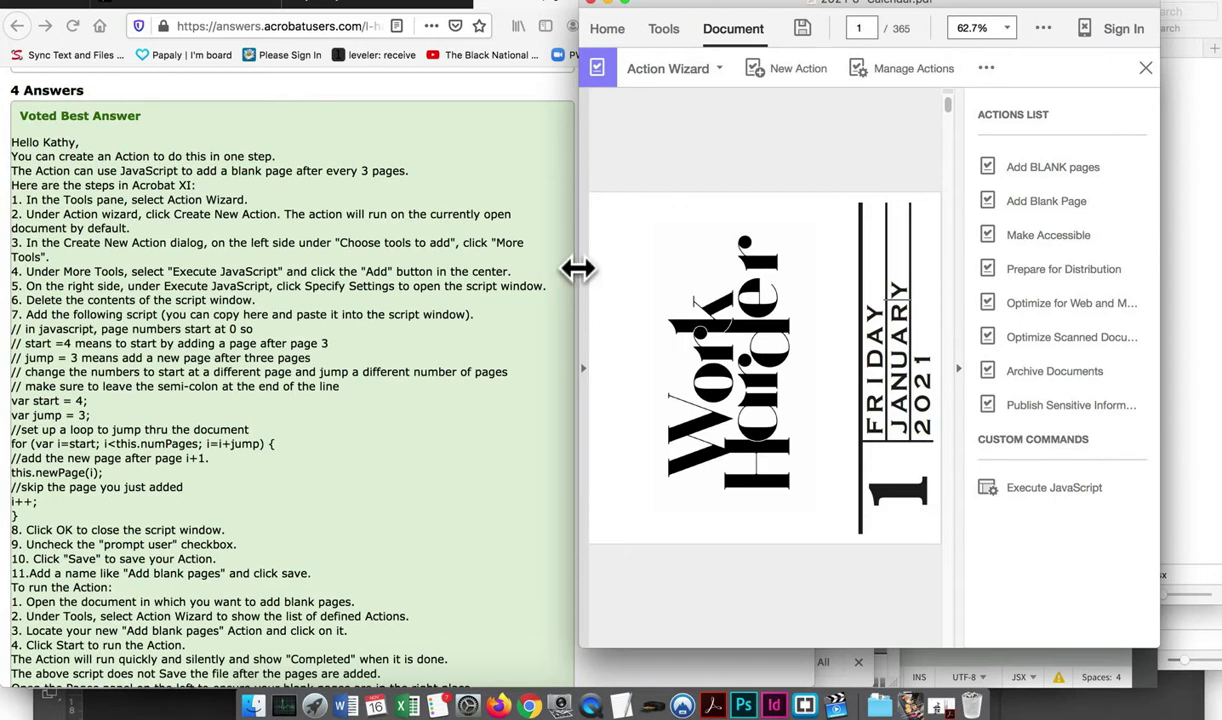
{"action": "left_click_drag", "start_coordinate": [578, 267], "coordinate": [498, 268]}
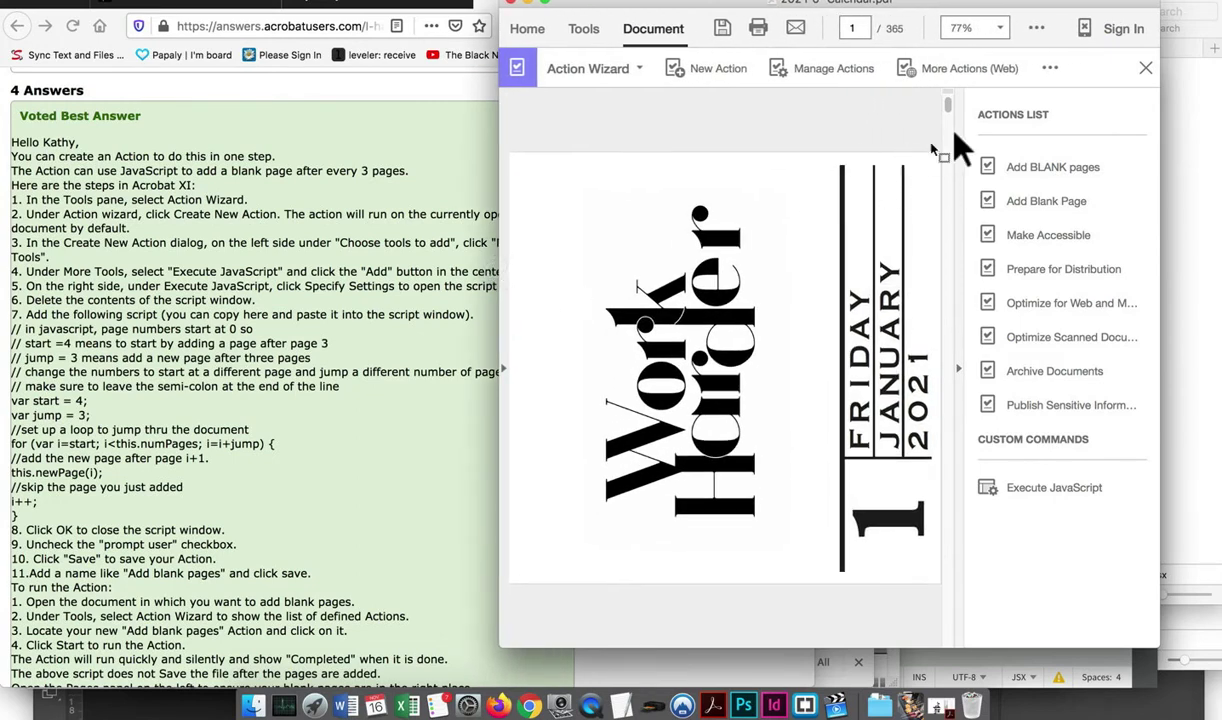
{"action": "left_click", "coordinate": [1144, 70]}
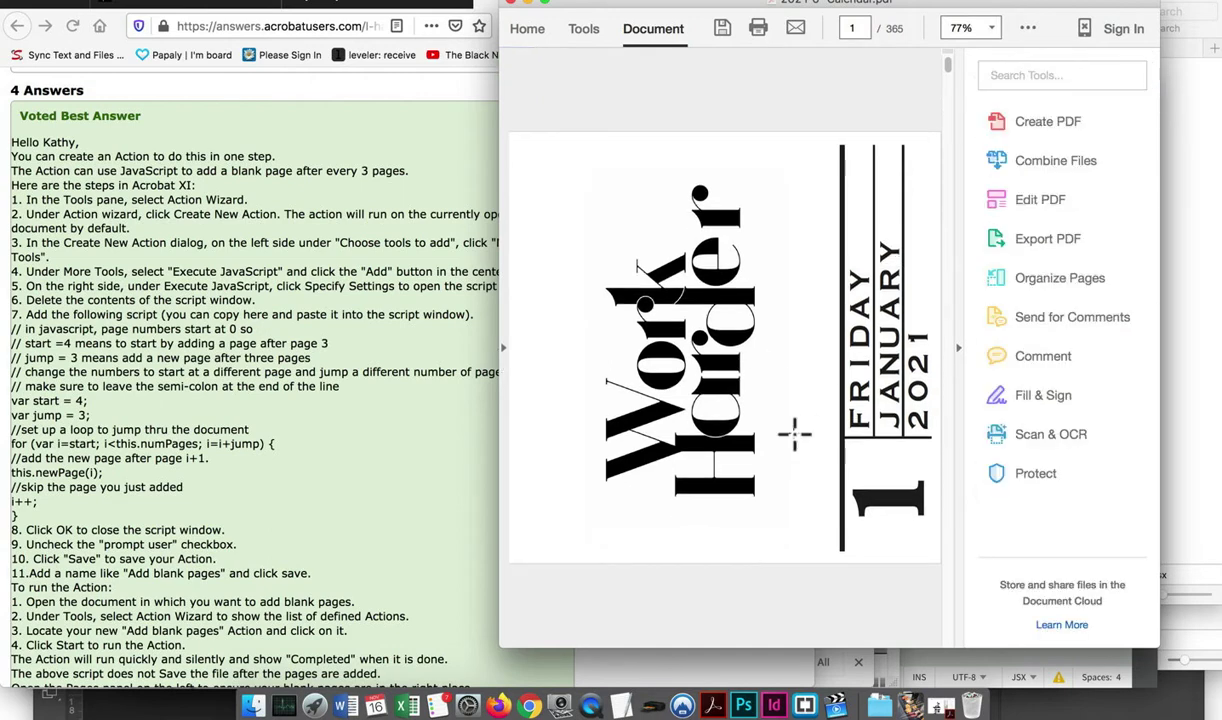
Browse the Tools list, including the custom tool options, and reopen the Action Wizard
{"action": "left_click", "coordinate": [582, 28]}
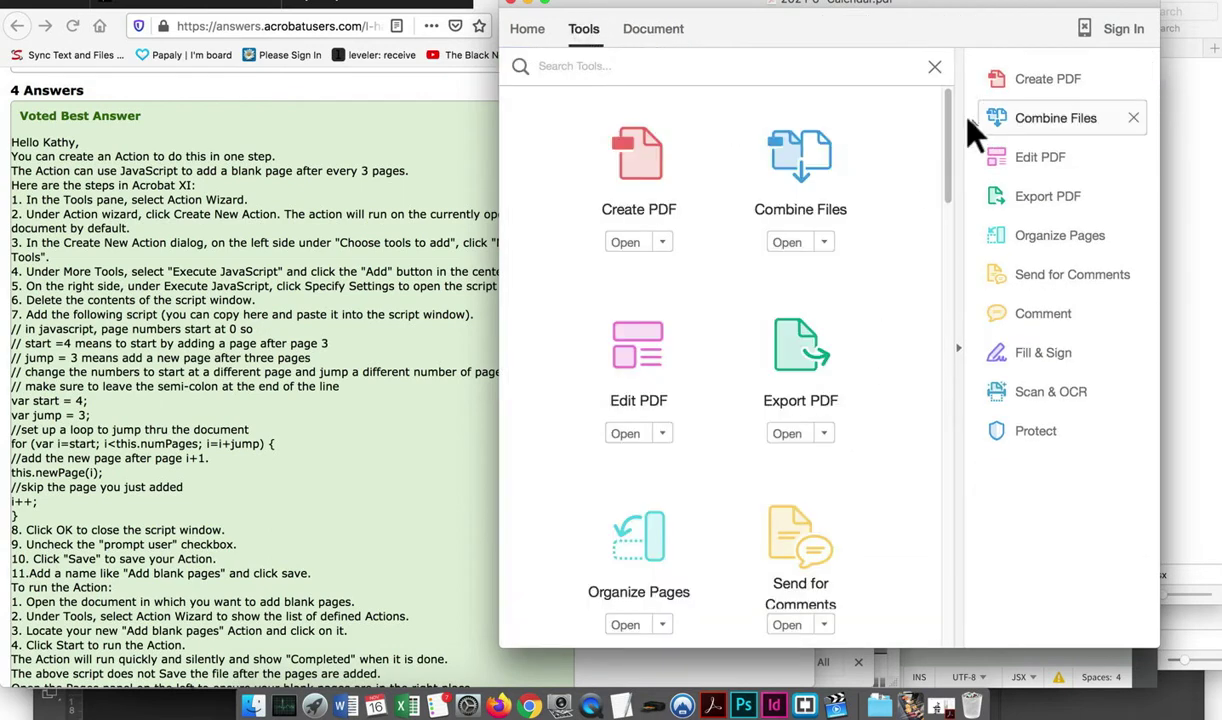
{"action": "scroll", "coordinate": [948, 280], "scroll_direction": "down", "scroll_amount": 5}
{"action": "left_click_drag", "start_coordinate": [948, 280], "coordinate": [891, 477]}
{"action": "left_click", "coordinate": [662, 263]}
{"action": "left_click", "coordinate": [633, 174]}
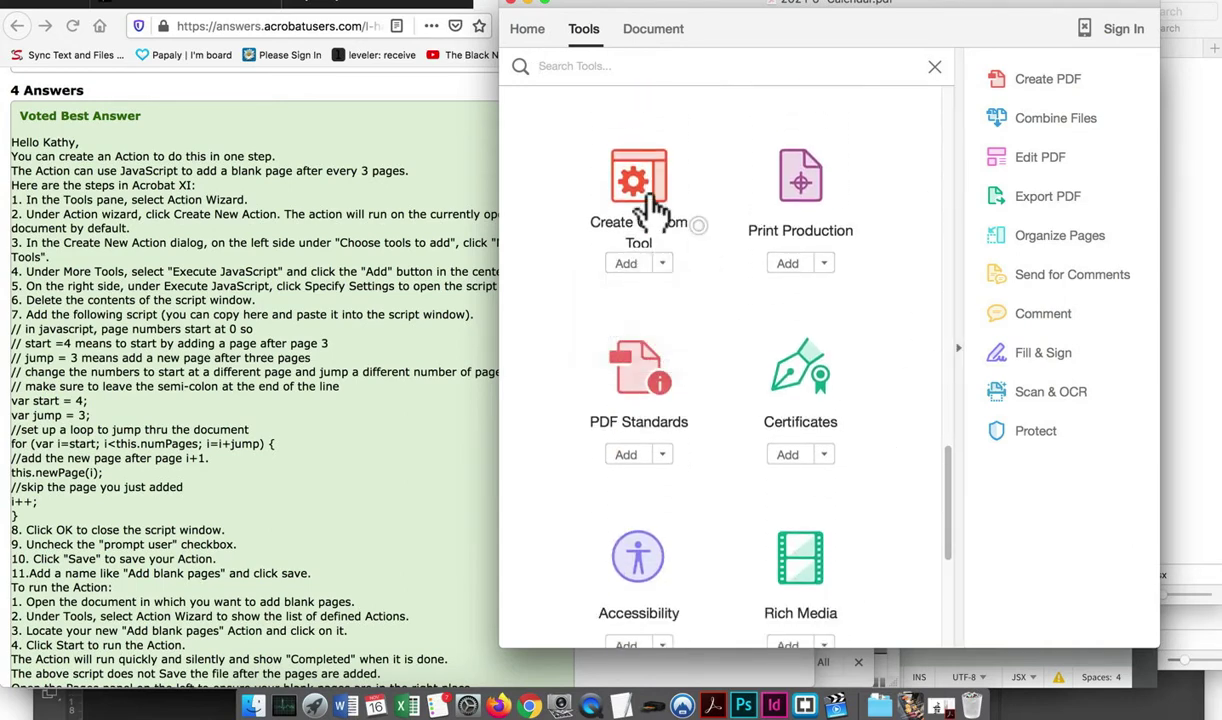
{"action": "scroll", "coordinate": [704, 330], "scroll_direction": "down", "scroll_amount": 5}
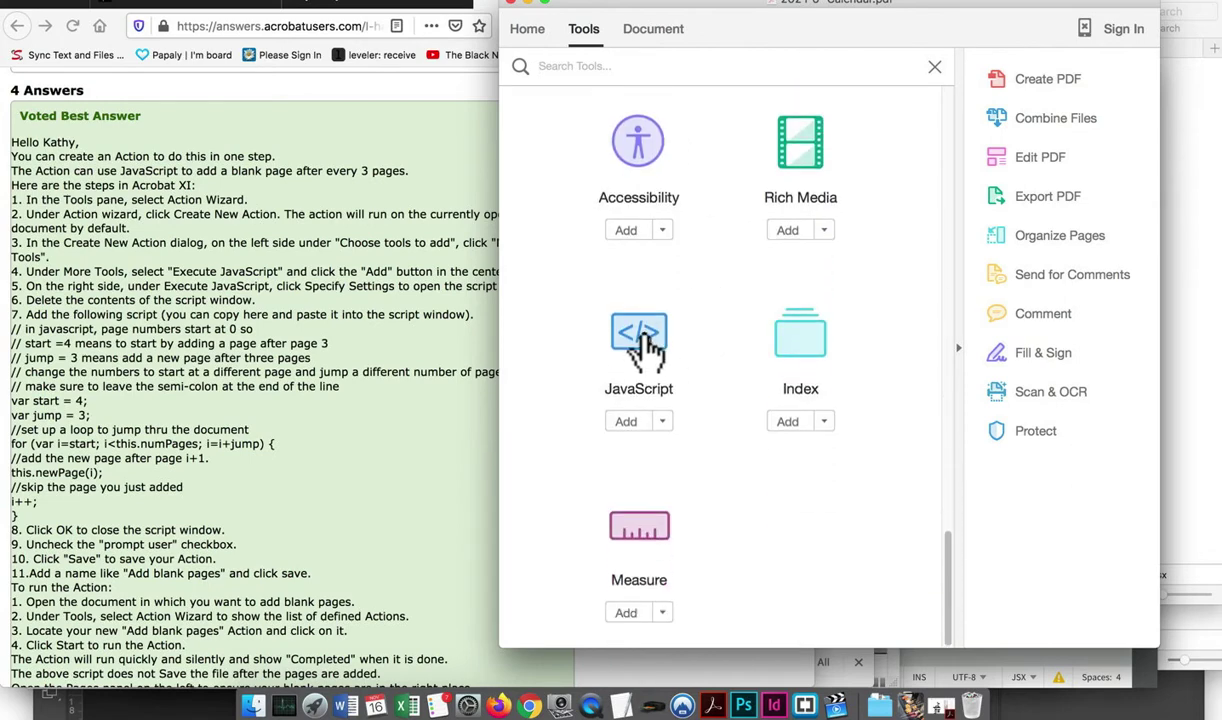
{"action": "scroll", "coordinate": [660, 375], "scroll_direction": "up", "scroll_amount": 4}
{"action": "scroll", "coordinate": [660, 375], "scroll_direction": "up", "scroll_amount": 4}
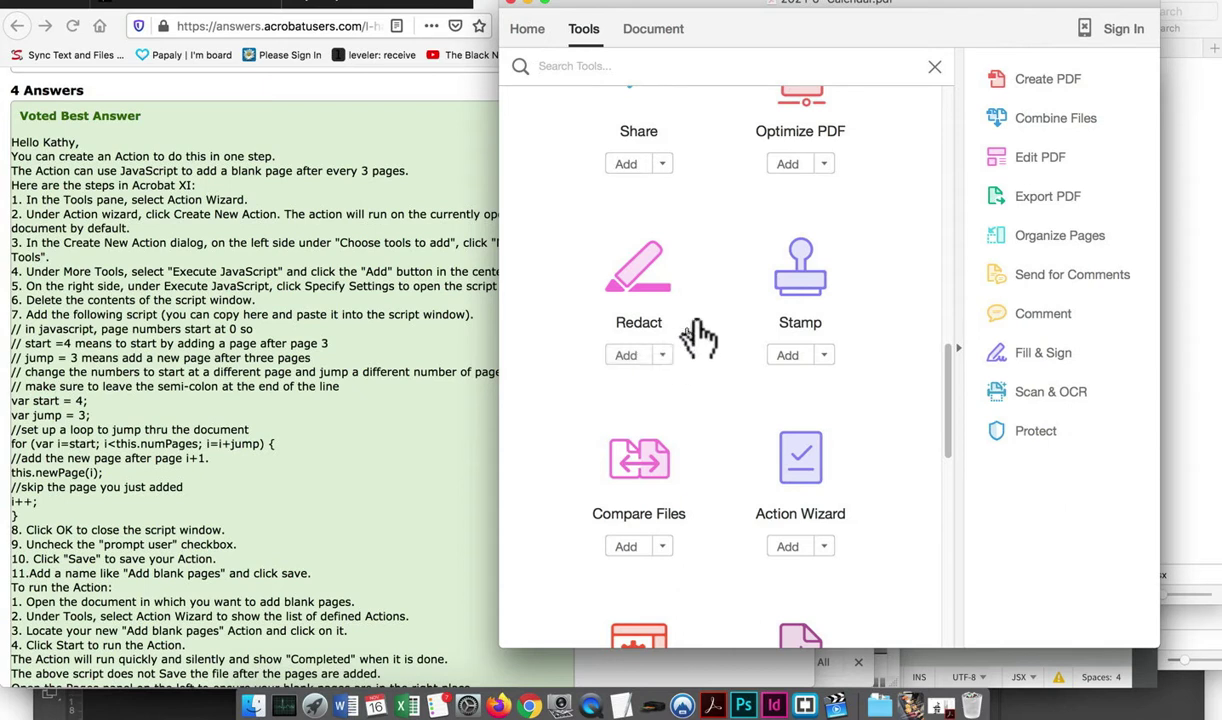
{"action": "left_click", "coordinate": [816, 486]}
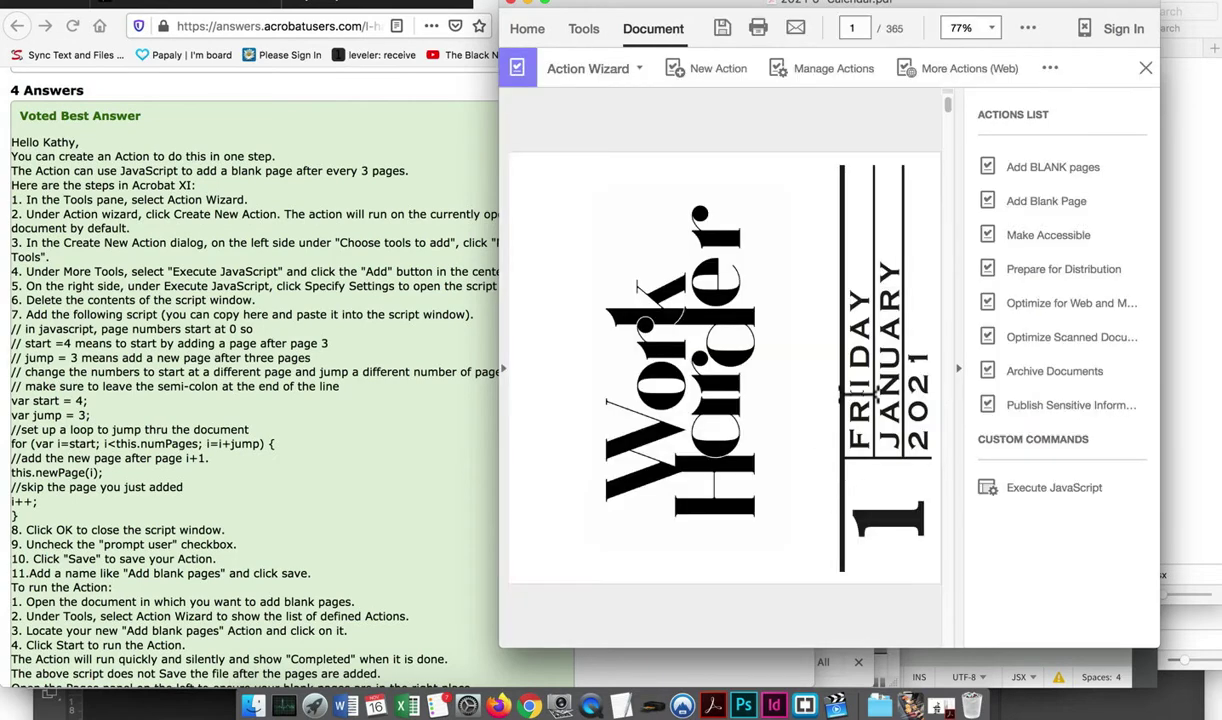
Start the 'Add BLANK pages' action from the Actions List and let it complete on the calendar
{"action": "left_click", "coordinate": [1055, 174]}
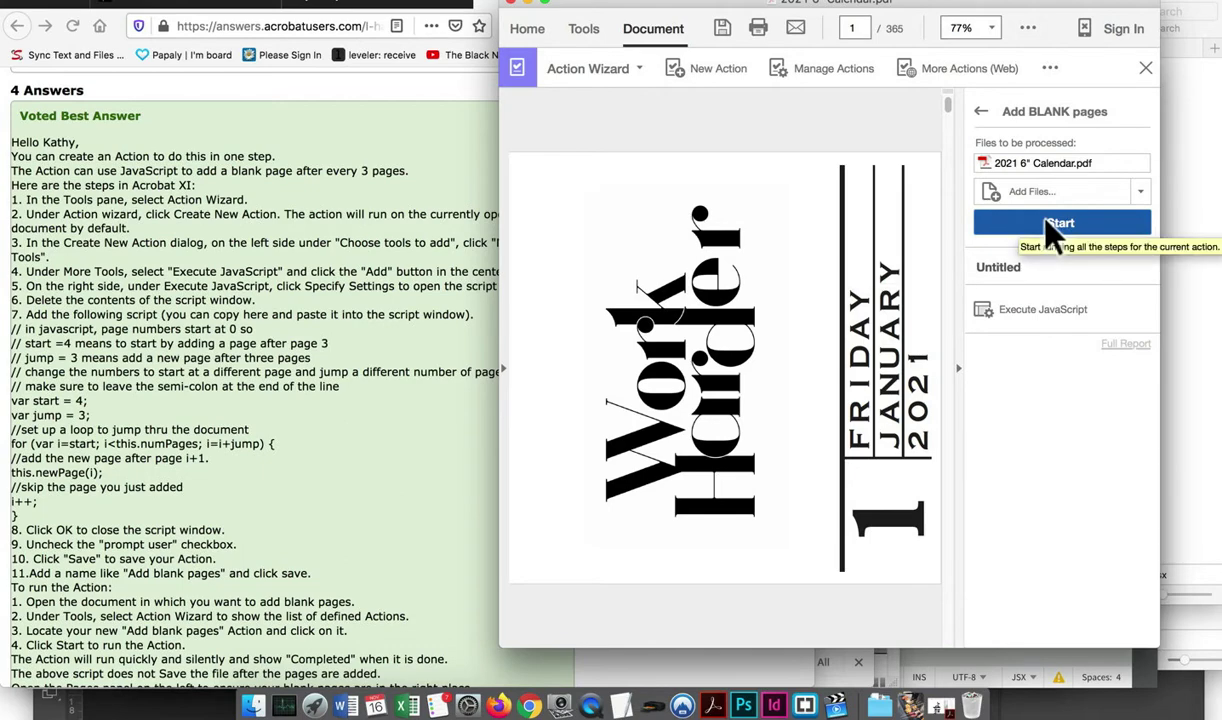
{"action": "scroll", "coordinate": [333, 618], "scroll_direction": "down", "scroll_amount": 3}
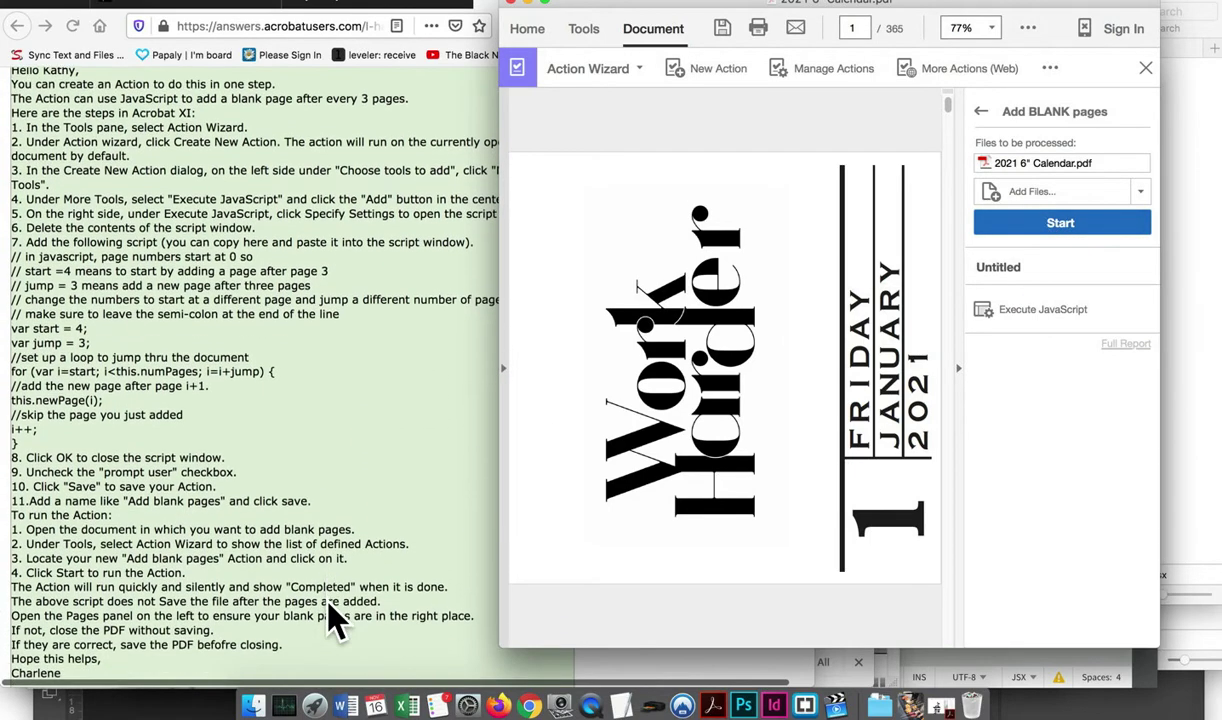
{"action": "left_click", "coordinate": [1010, 224]}
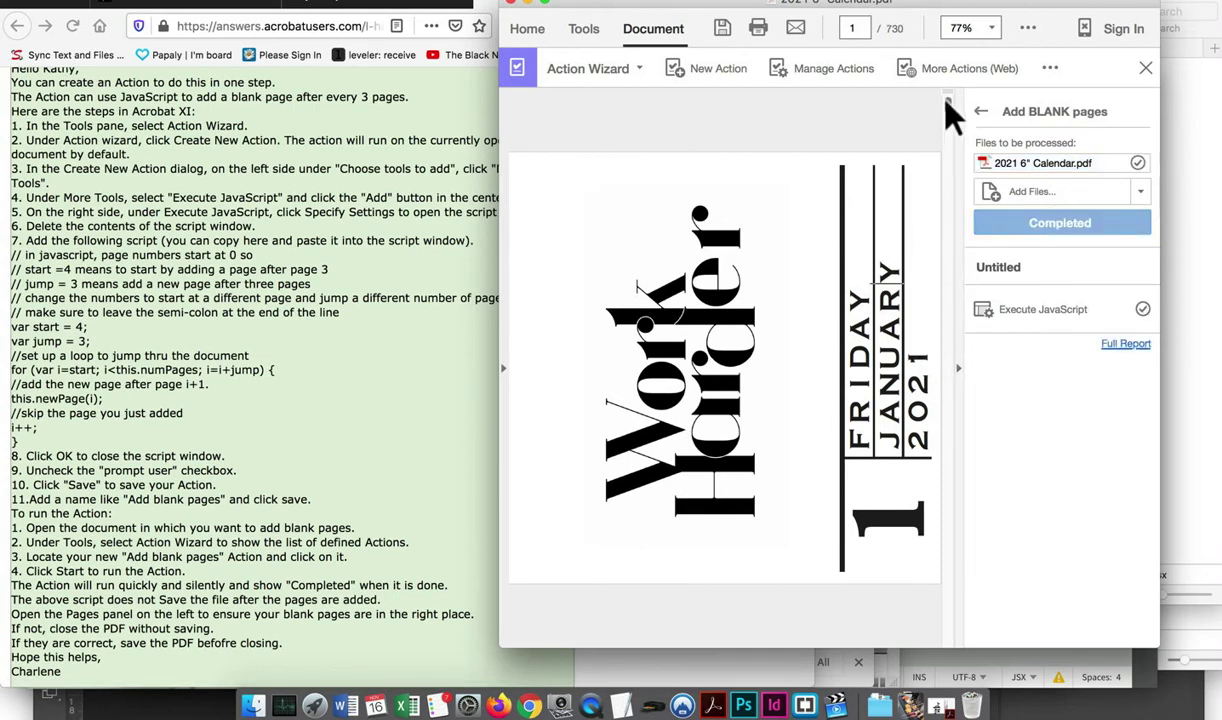
{"action": "mouse_move", "coordinate": [949, 104]}
{"action": "left_click_drag", "start_coordinate": [950, 104], "coordinate": [950, 86]}
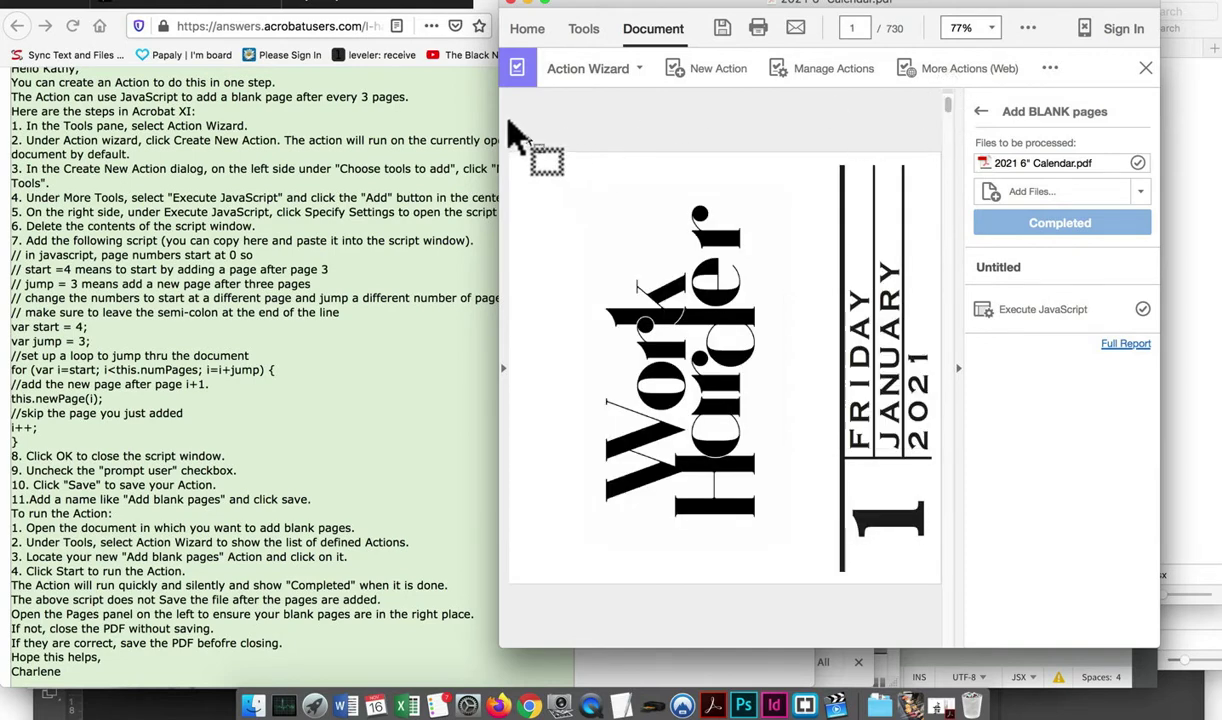
Check the blank pages in Two Page View with a wider window, then open Save As
{"action": "left_click", "coordinate": [215, 0]}
{"action": "mouse_move", "coordinate": [256, 33]}
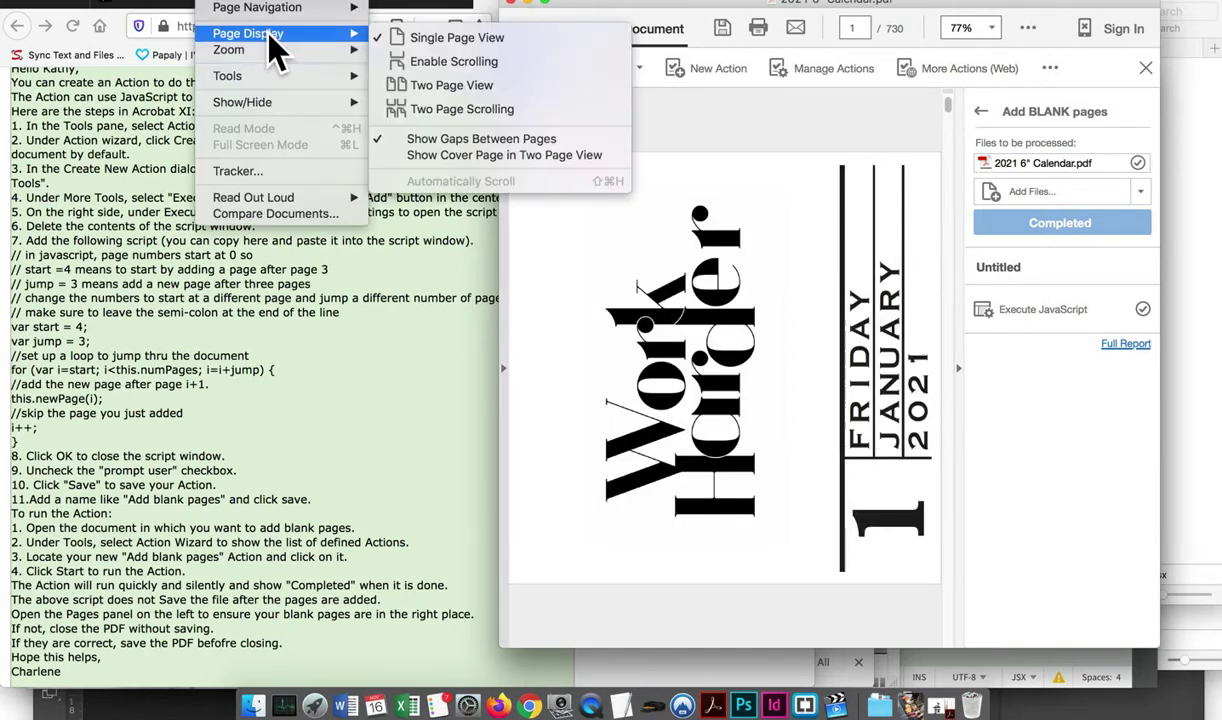
{"action": "left_click", "coordinate": [450, 100]}
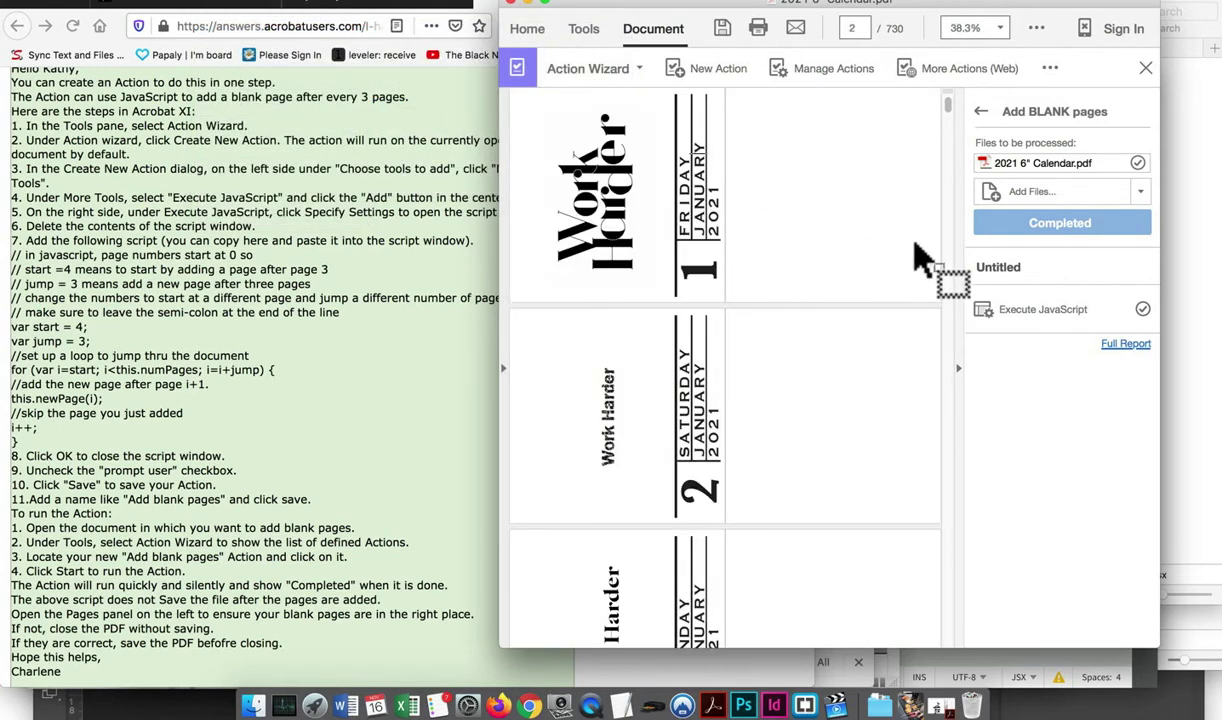
{"action": "left_click_drag", "start_coordinate": [946, 104], "coordinate": [950, 655]}
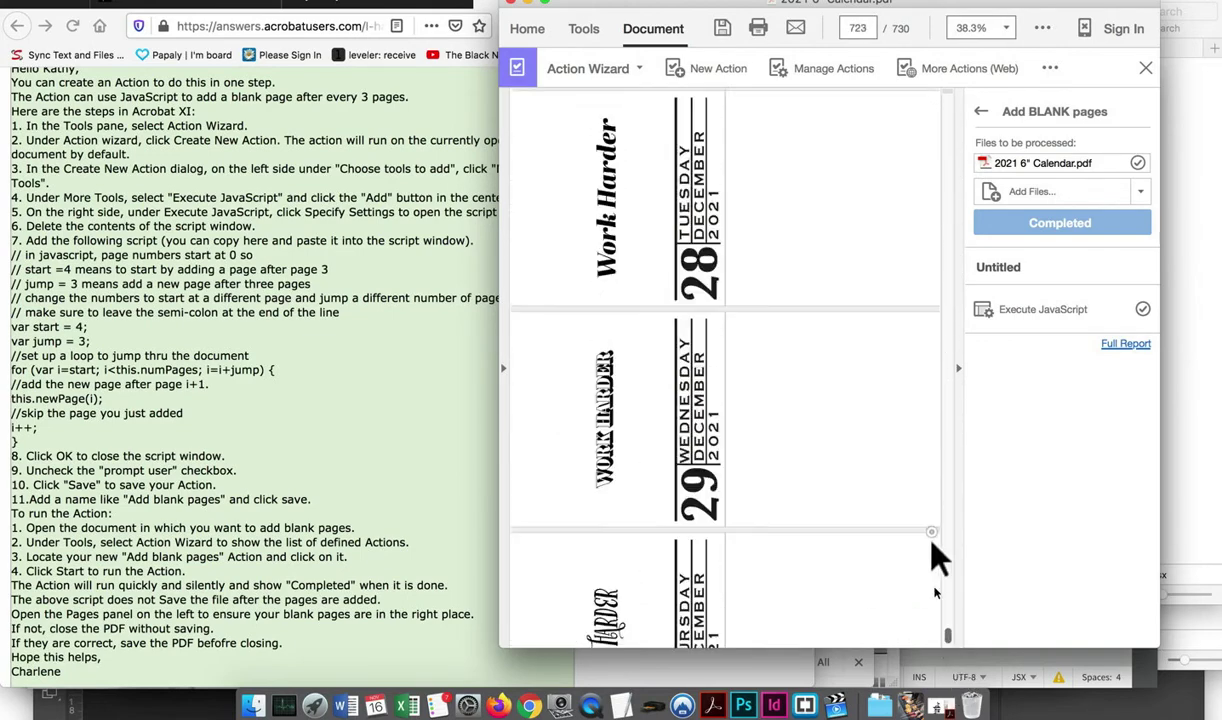
{"action": "left_click_drag", "start_coordinate": [935, 560], "coordinate": [936, 95]}
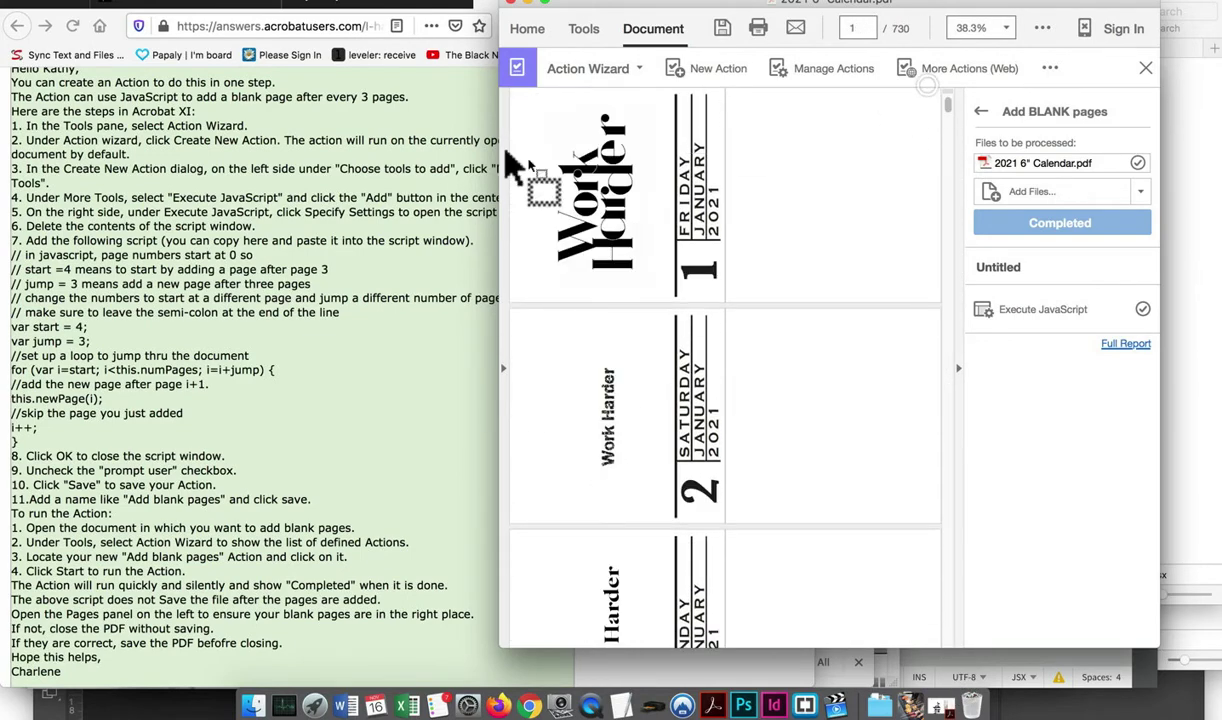
{"action": "left_click_drag", "start_coordinate": [496, 177], "coordinate": [508, 212]}
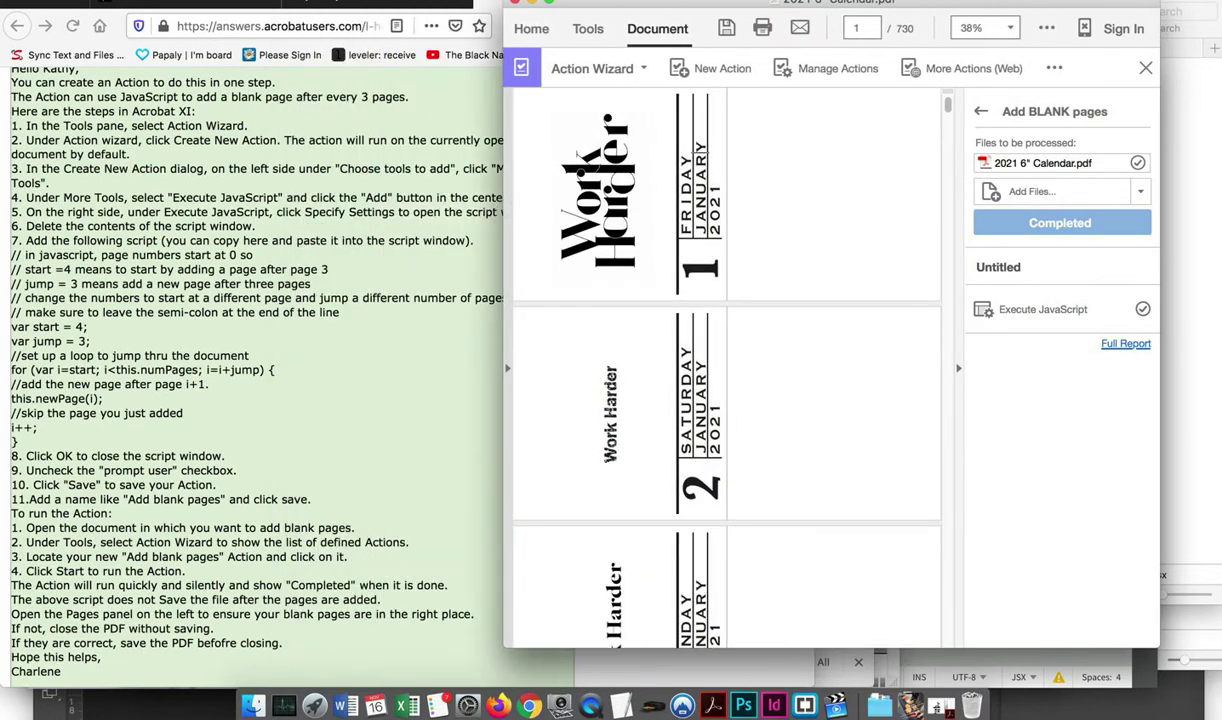
{"action": "left_click", "coordinate": [140, 2]}
{"action": "left_click", "coordinate": [250, 70]}
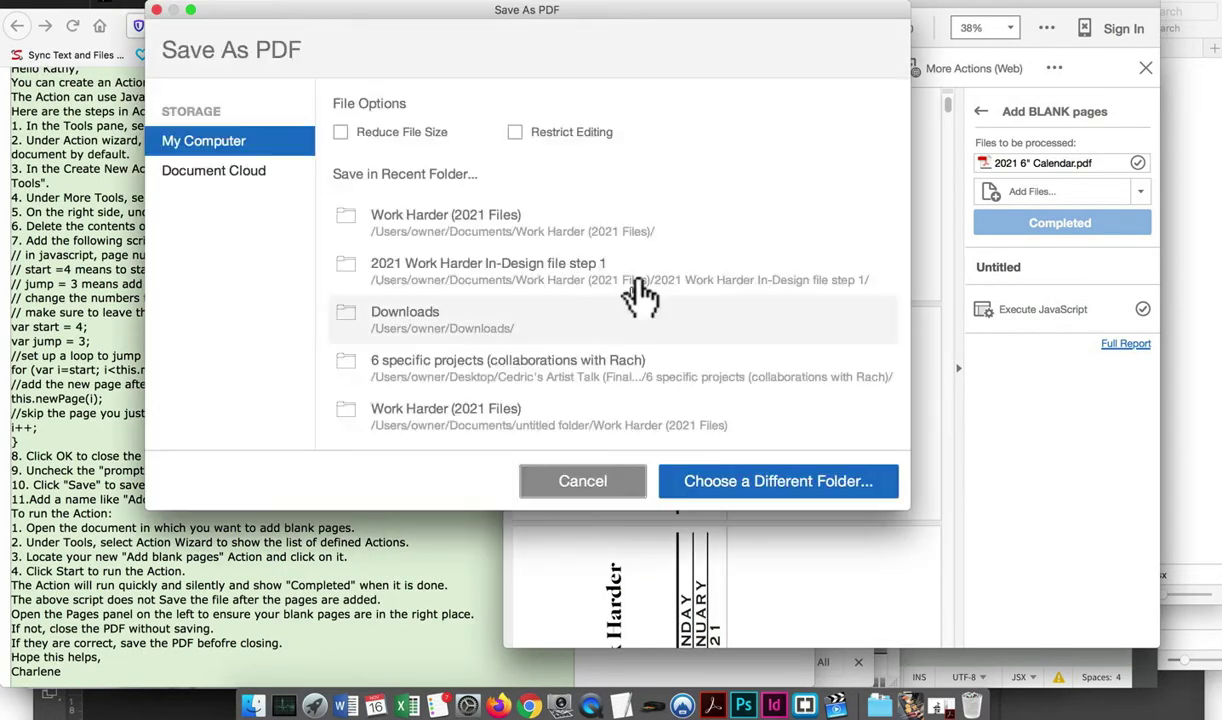
Save the calendar as '2021 6" Calendar (with BLANKS ready for print)' in Work Harder (2021 Files)
{"action": "left_click", "coordinate": [740, 478]}
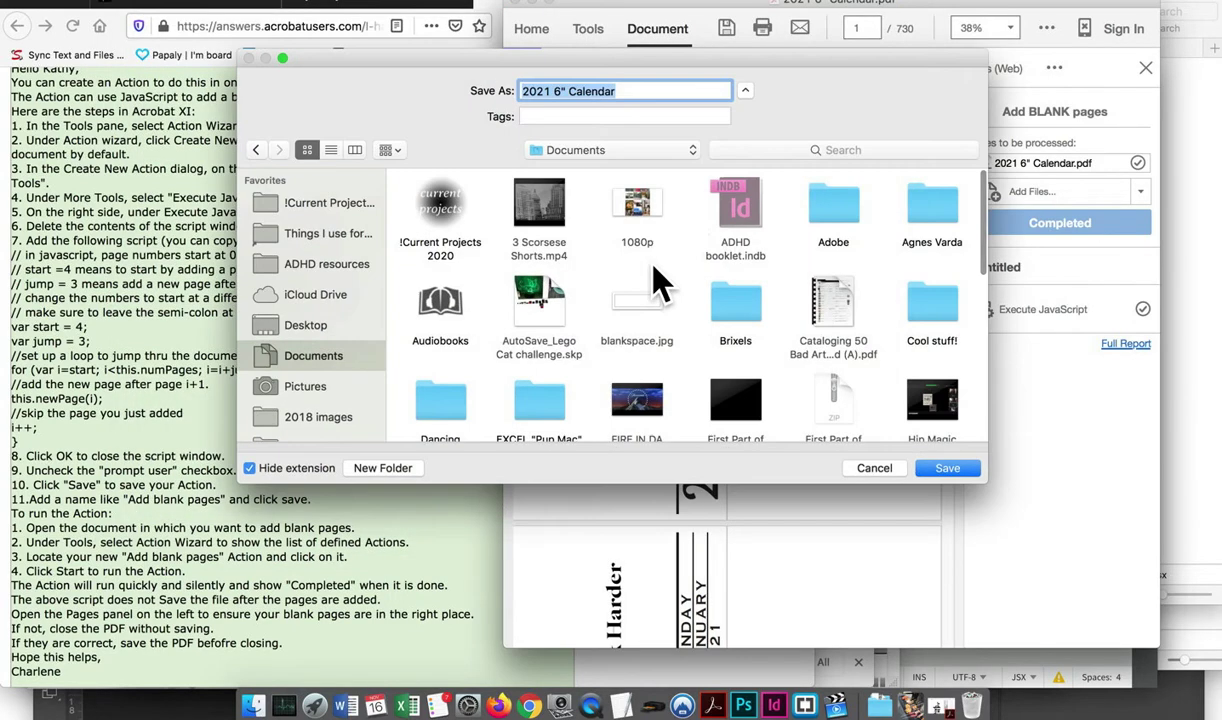
{"action": "left_click", "coordinate": [650, 91]}
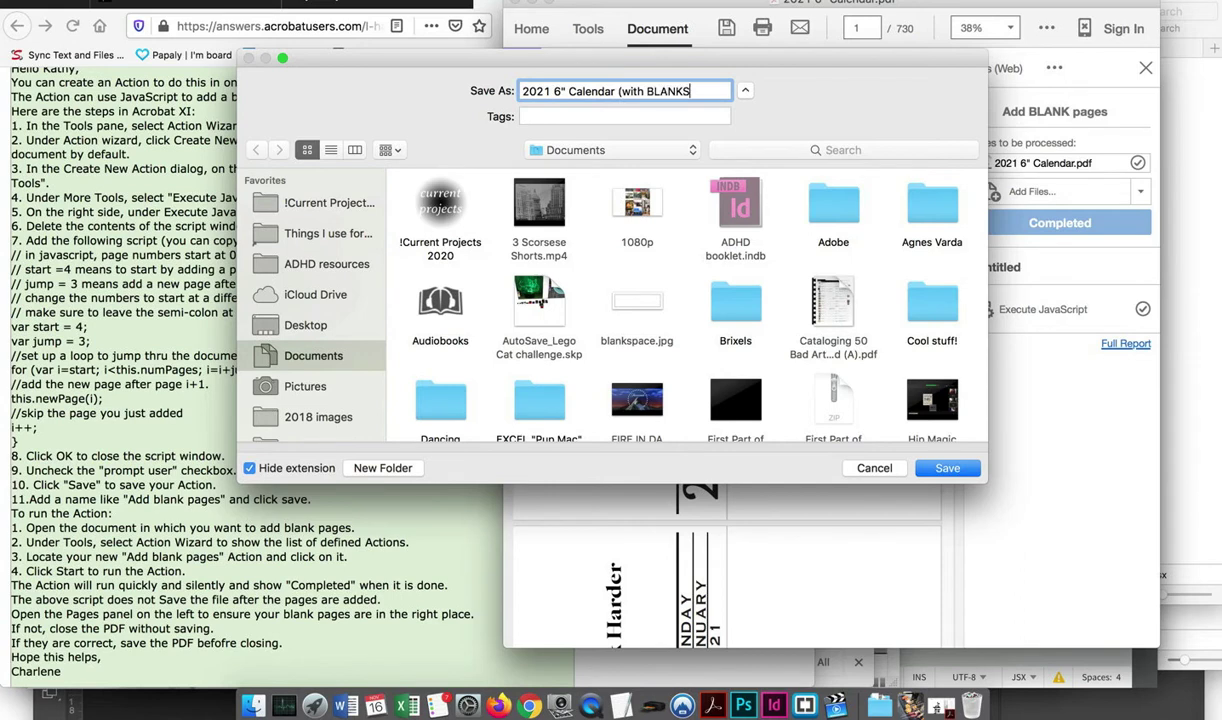
{"action": "type", "text": "(with BLANKS ready for print)"}
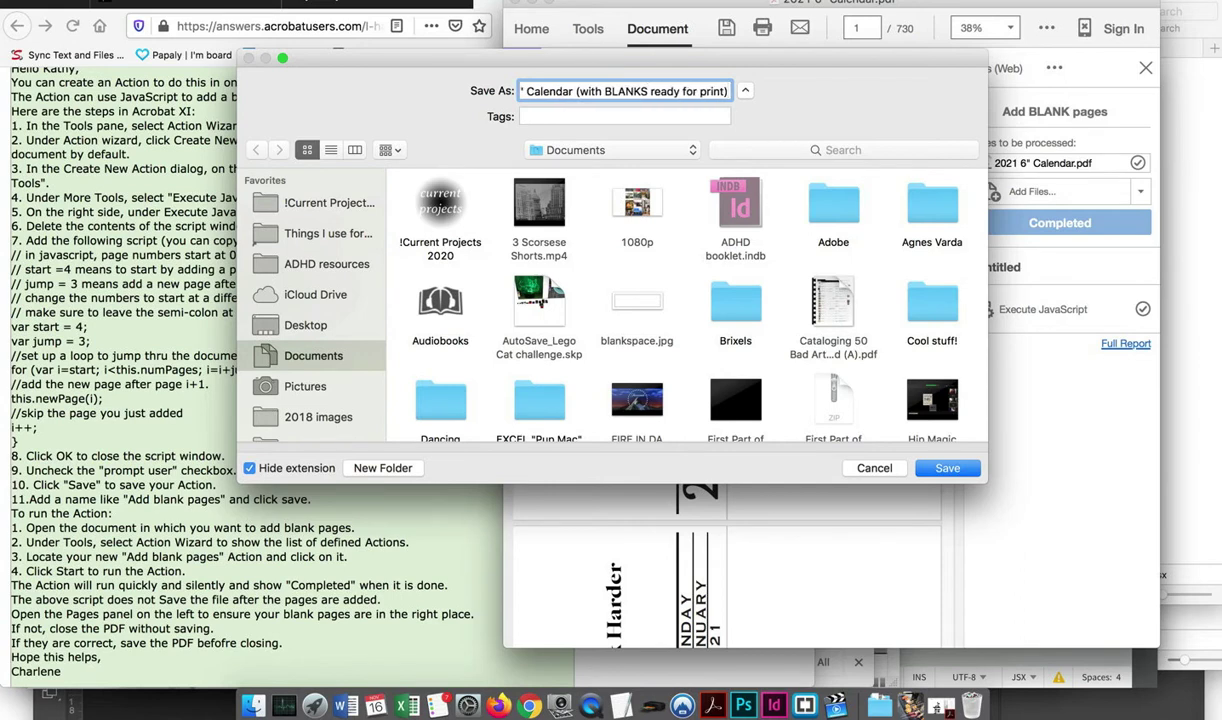
{"action": "scroll", "coordinate": [335, 398], "scroll_direction": "down", "scroll_amount": 3}
{"action": "left_click", "coordinate": [330, 386]}
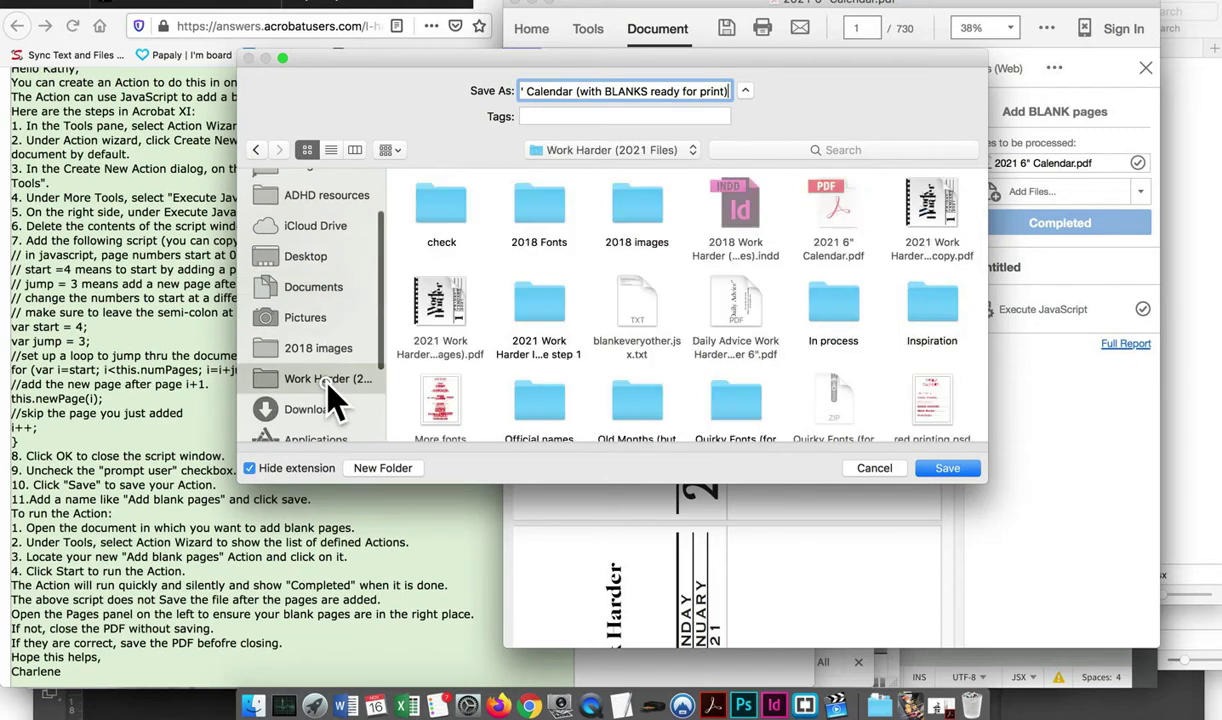
{"action": "left_click", "coordinate": [935, 466]}
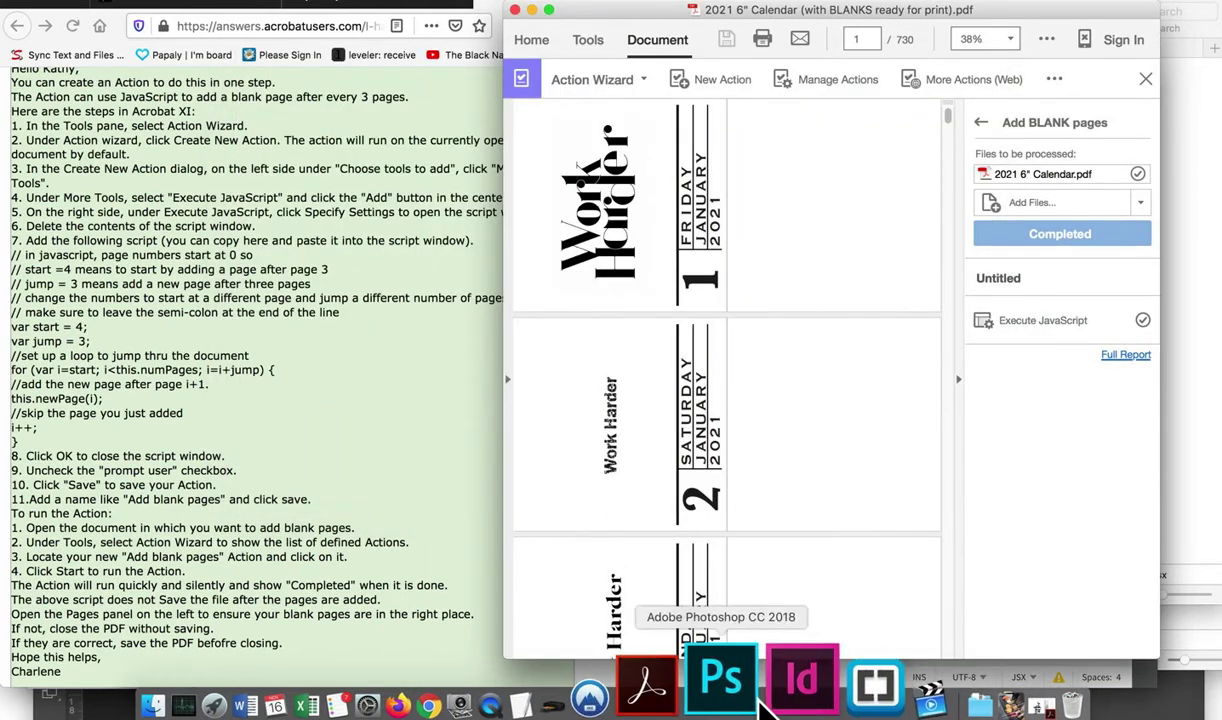
Switch to the Snowfall Press tab in Firefox
{"action": "left_click", "coordinate": [531, 702]}
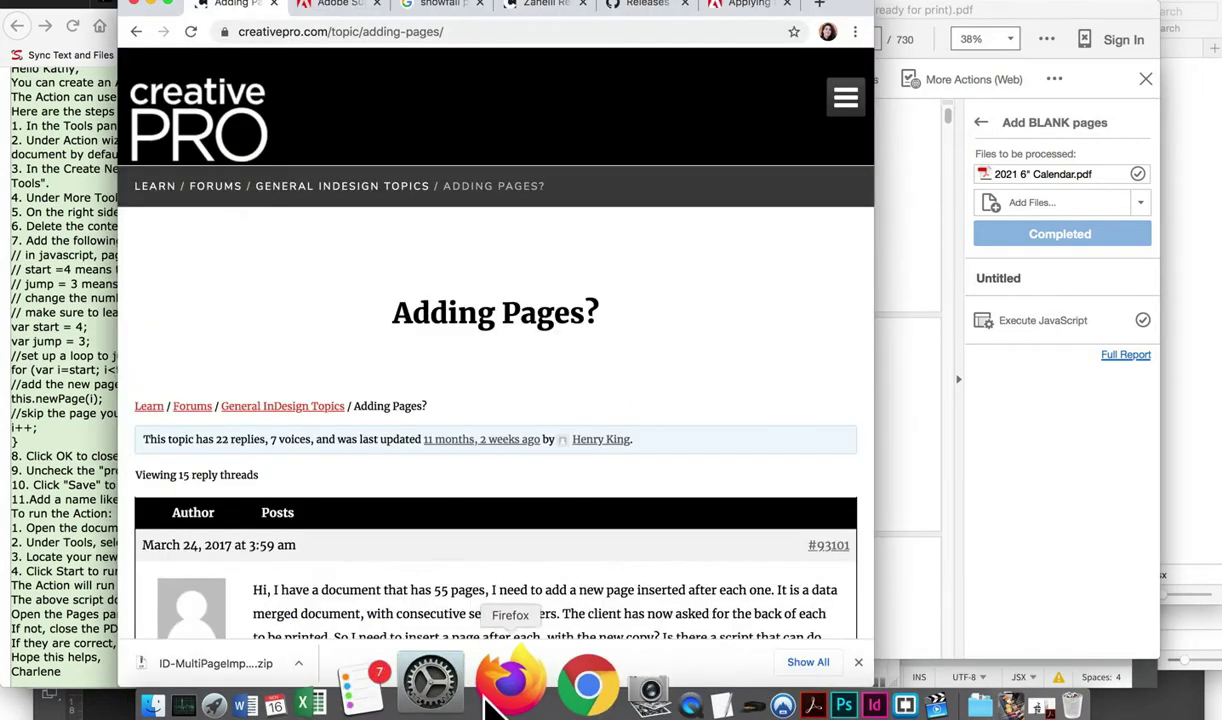
{"action": "left_click", "coordinate": [500, 703]}
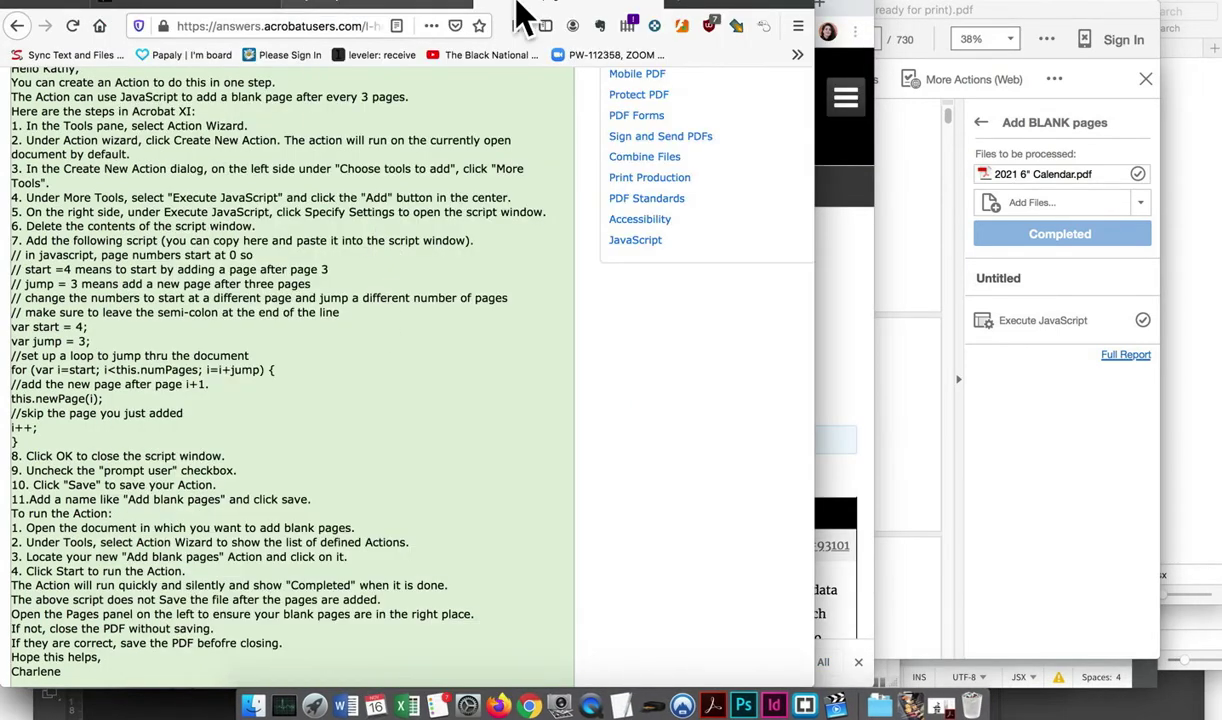
{"action": "mouse_move", "coordinate": [714, 5]}
{"action": "left_click", "coordinate": [140, 14]}
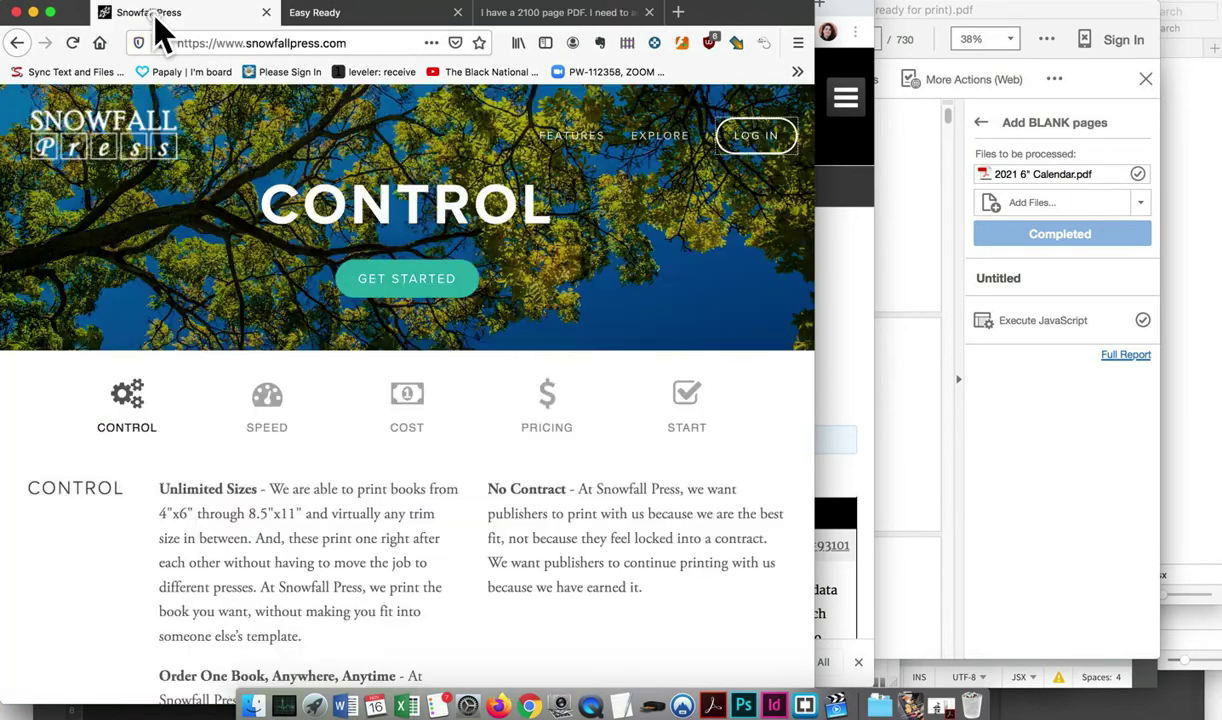
Log in to Snowfall Press and open the Daily Advice book for editing
{"action": "left_click", "coordinate": [755, 137]}
{"action": "left_click", "coordinate": [281, 382]}
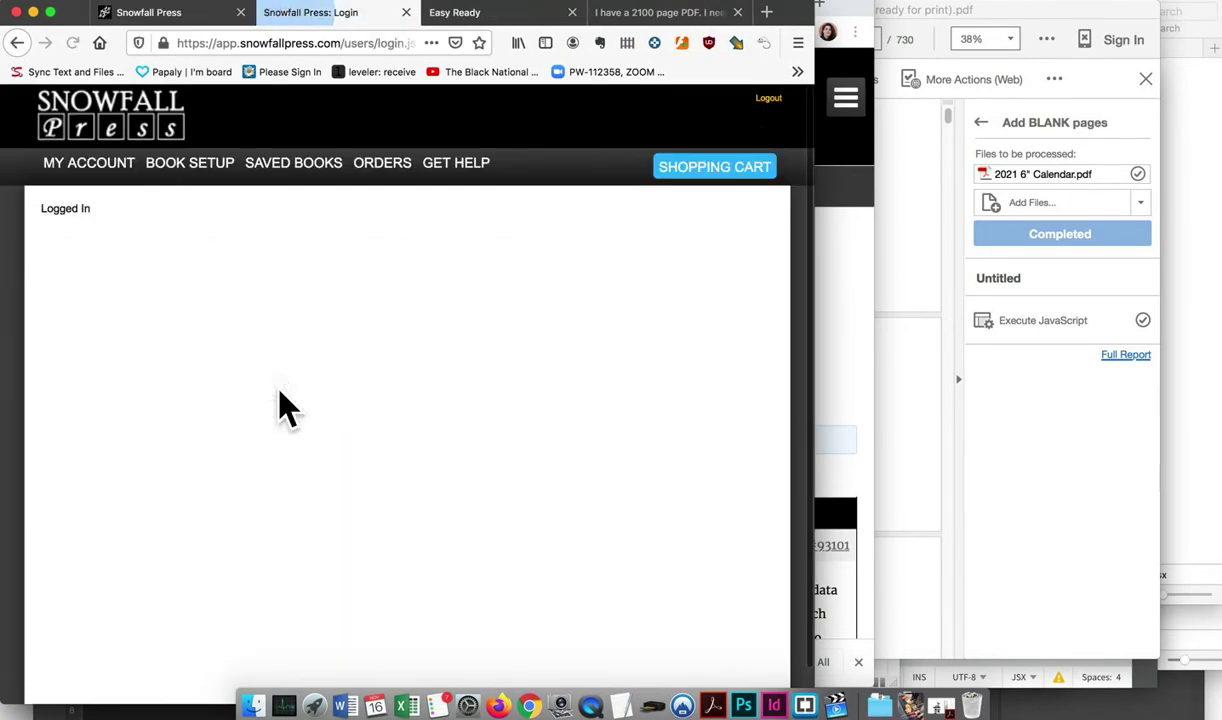
{"action": "left_click", "coordinate": [190, 167]}
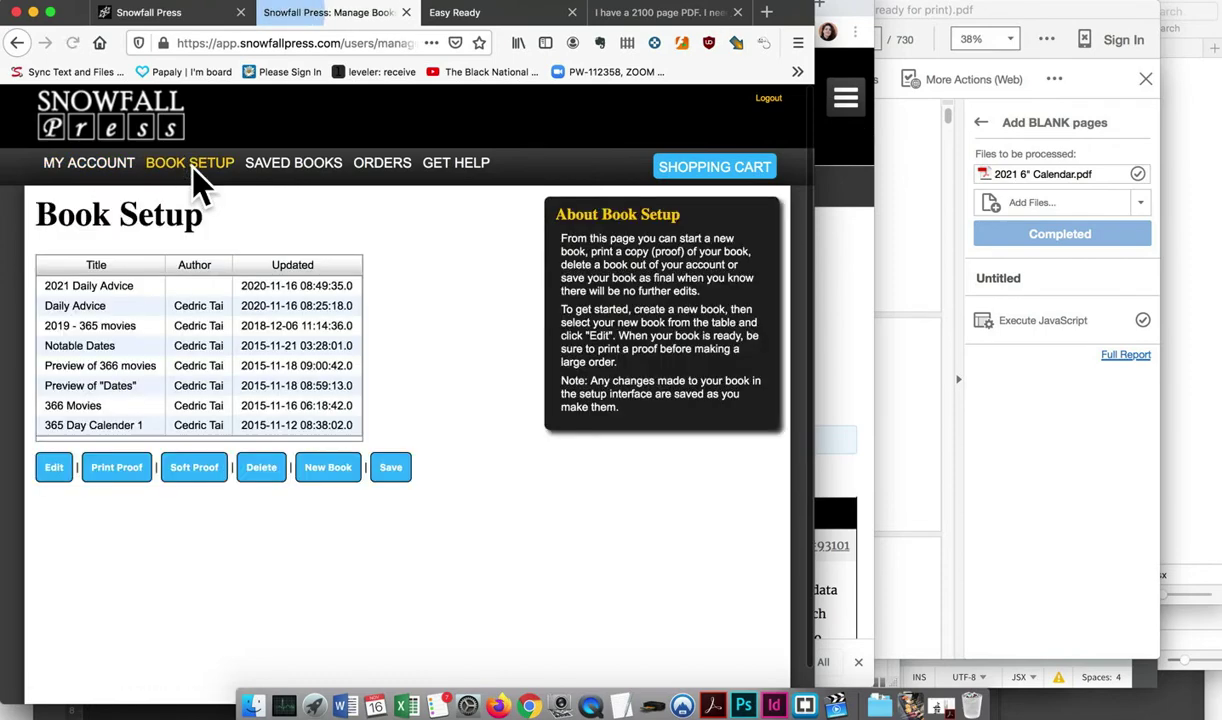
{"action": "left_click", "coordinate": [102, 307]}
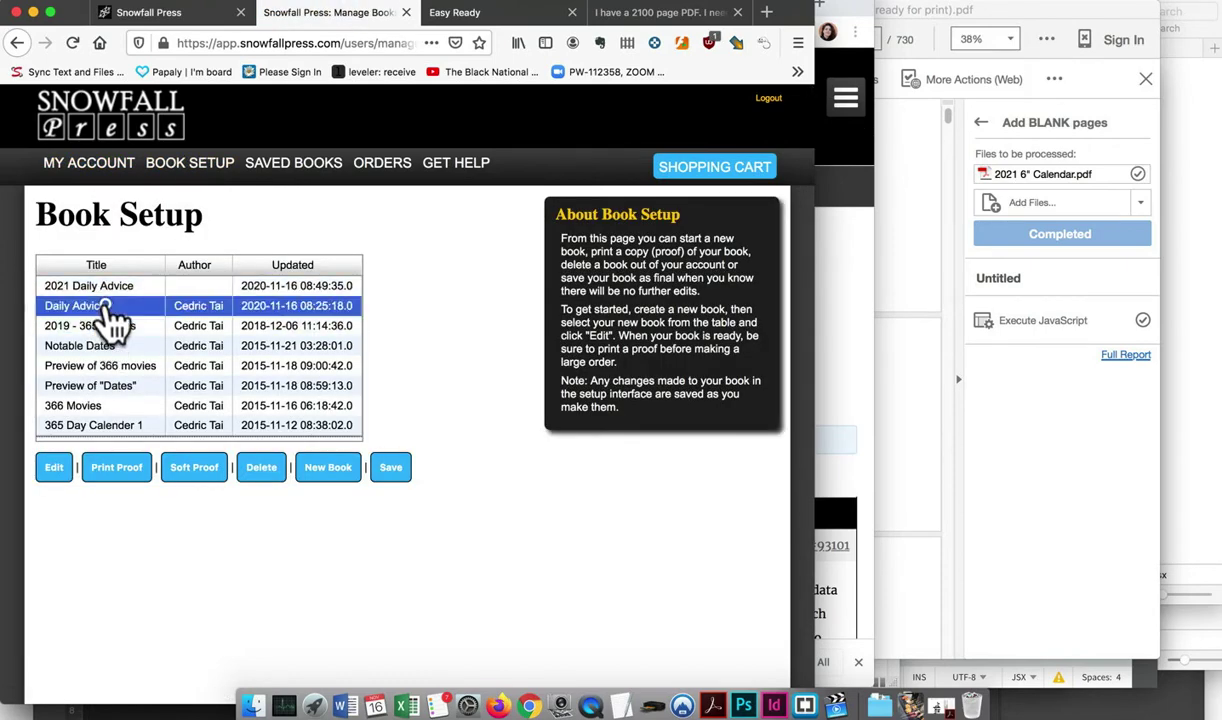
{"action": "left_click", "coordinate": [56, 468]}
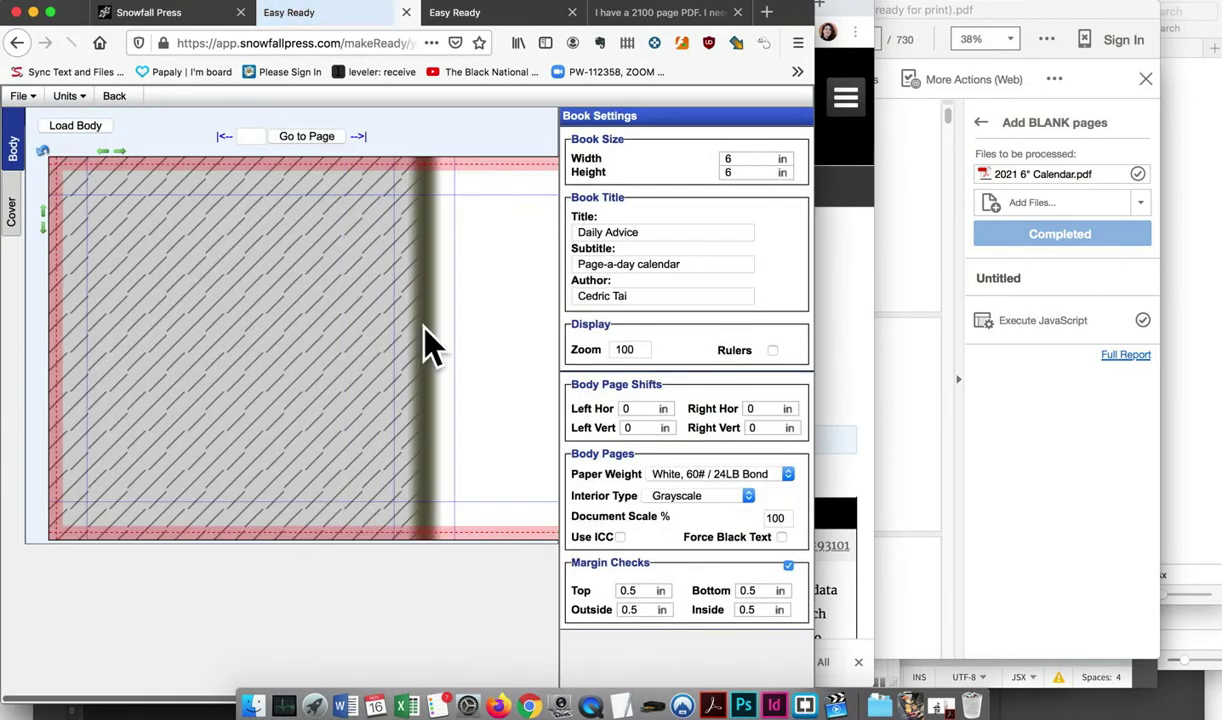
{"action": "scroll", "coordinate": [414, 533], "scroll_direction": "right", "scroll_amount": 5}
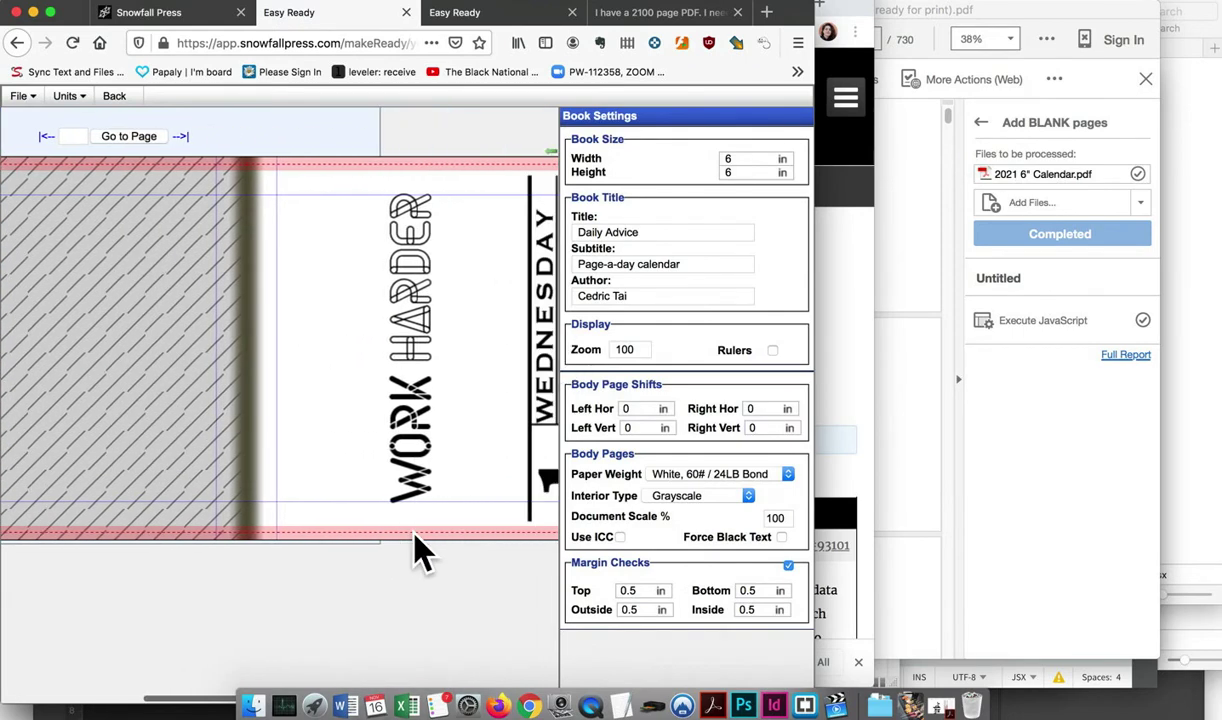
{"action": "scroll", "coordinate": [414, 533], "scroll_direction": "left", "scroll_amount": 5}
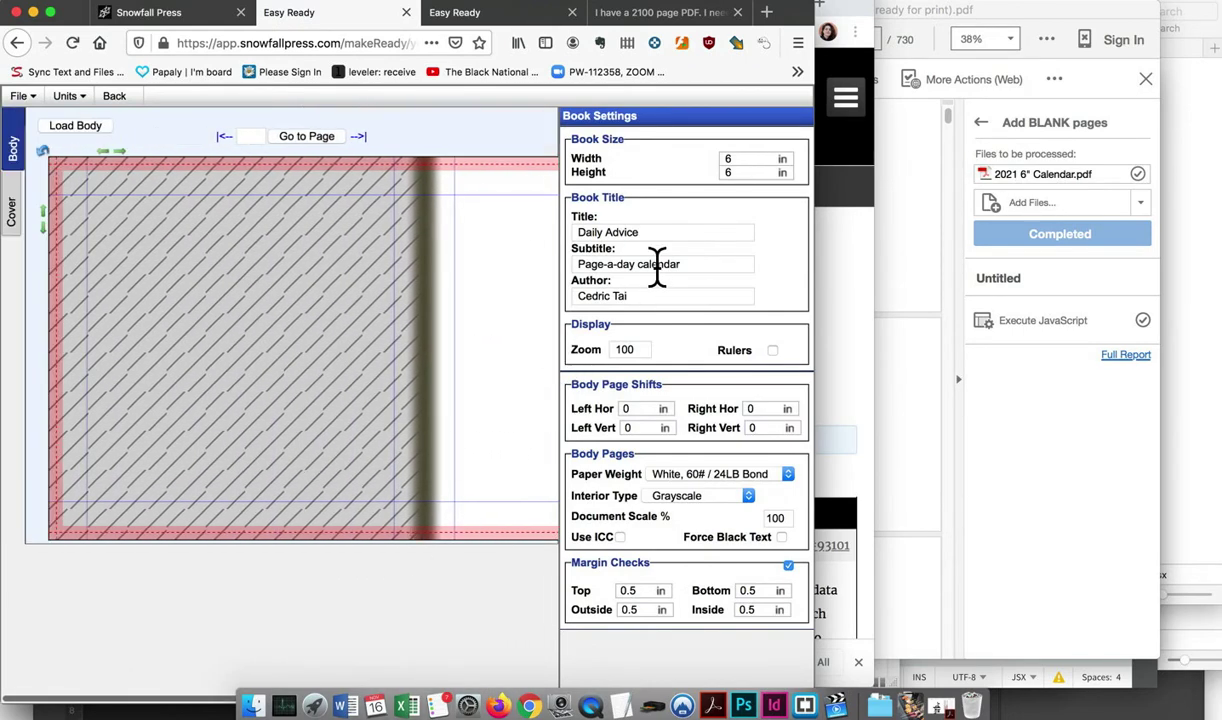
Confirm White 60# / 24LB Bond paper and check the cover's 3.9 in horizontal shift
{"action": "left_click", "coordinate": [748, 475]}
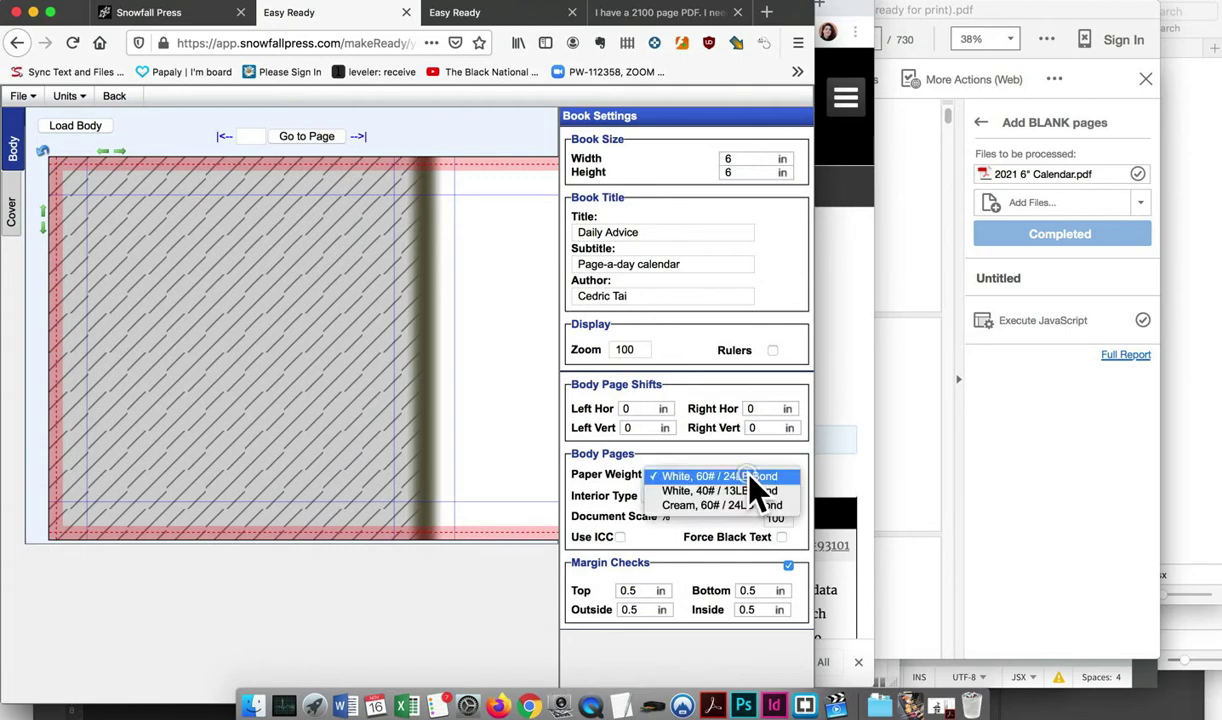
{"action": "left_click", "coordinate": [759, 466]}
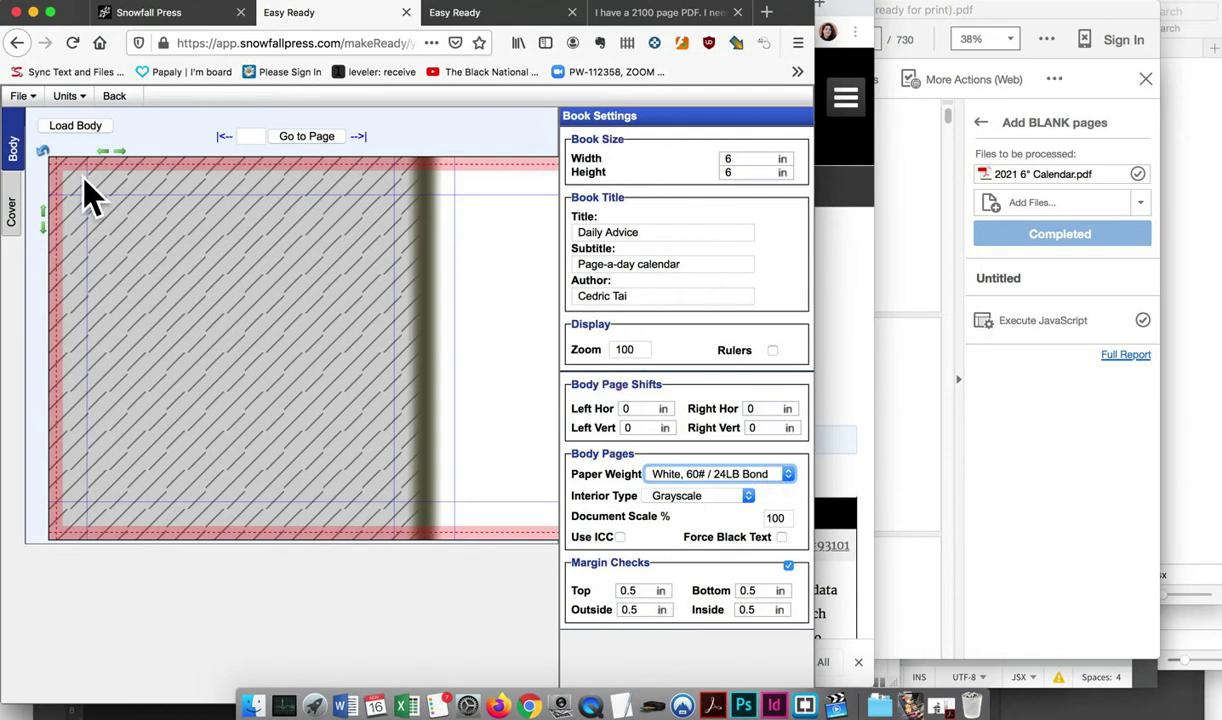
{"action": "left_click", "coordinate": [11, 212]}
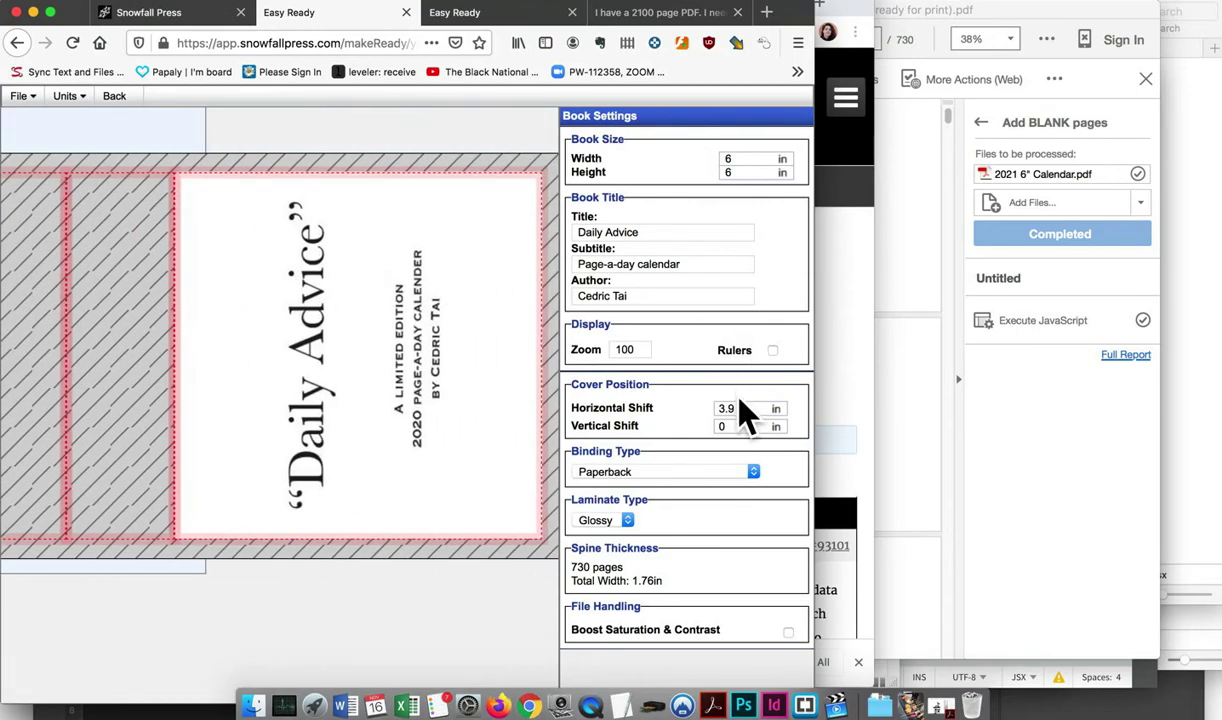
{"action": "left_click", "coordinate": [740, 408]}
{"action": "scroll", "coordinate": [442, 382], "scroll_direction": "left", "scroll_amount": 5}
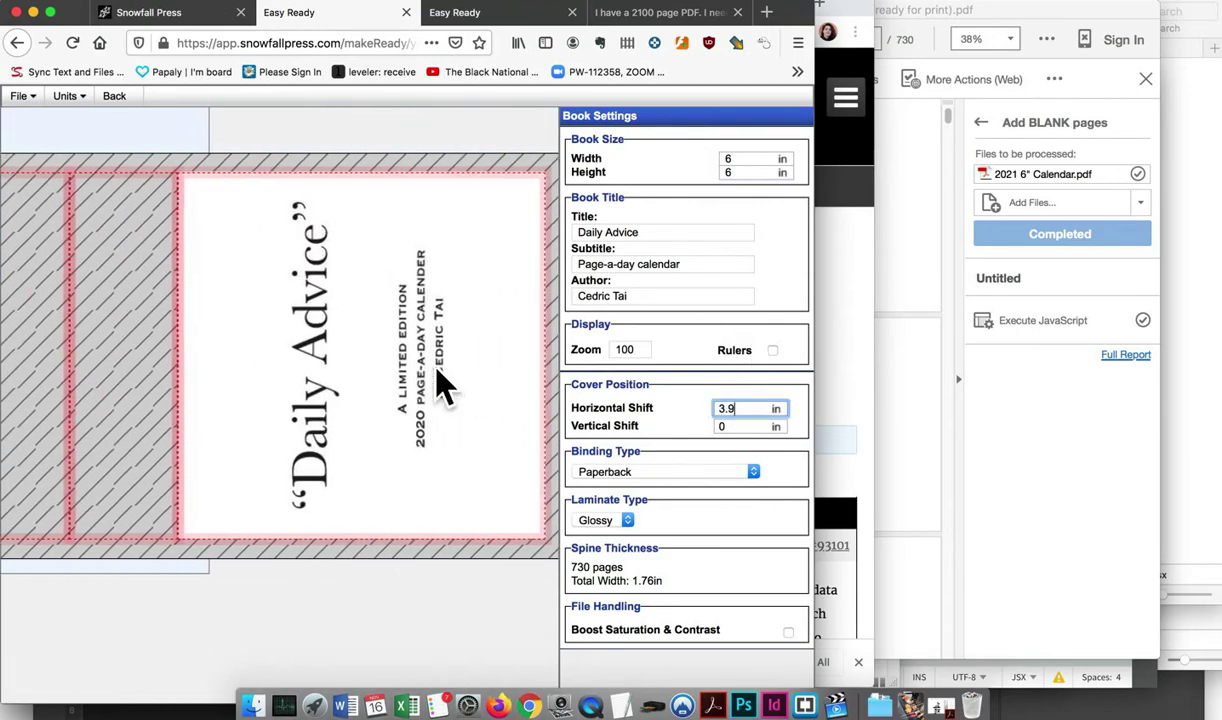
{"action": "scroll", "coordinate": [442, 382], "scroll_direction": "left", "scroll_amount": 5}
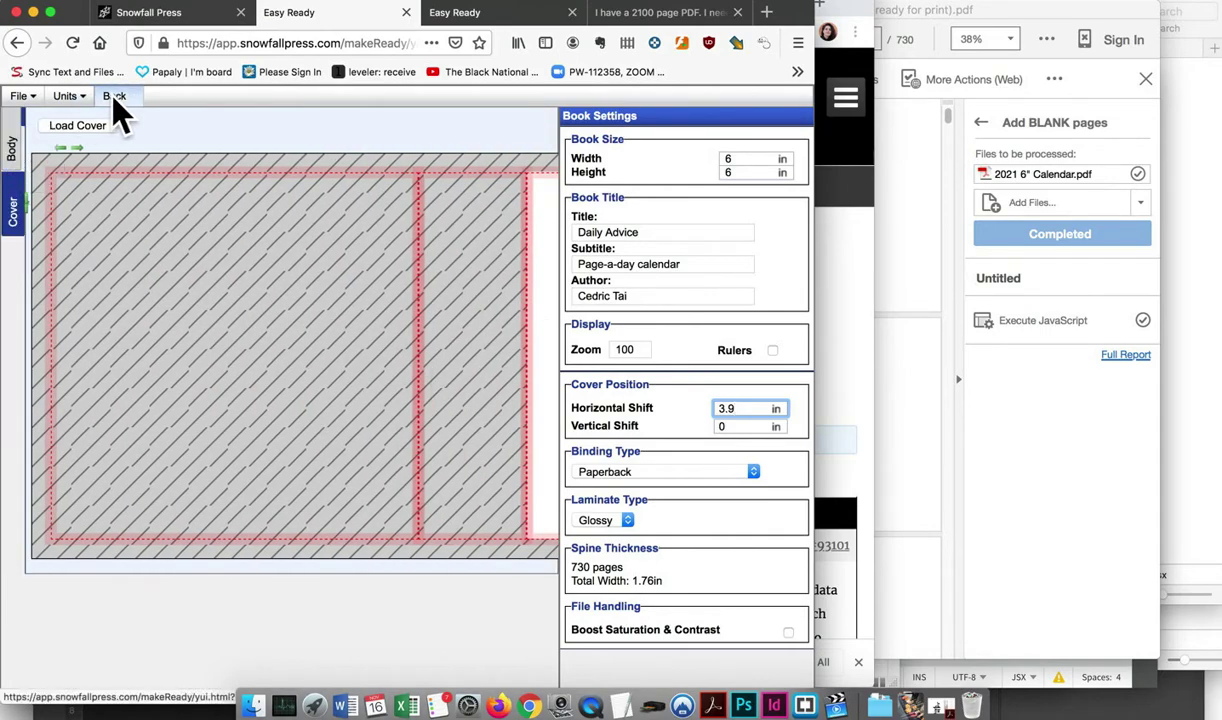
Open the 2021 Daily Advice book's cover settings
{"action": "left_click", "coordinate": [107, 93]}
{"action": "left_click", "coordinate": [100, 287]}
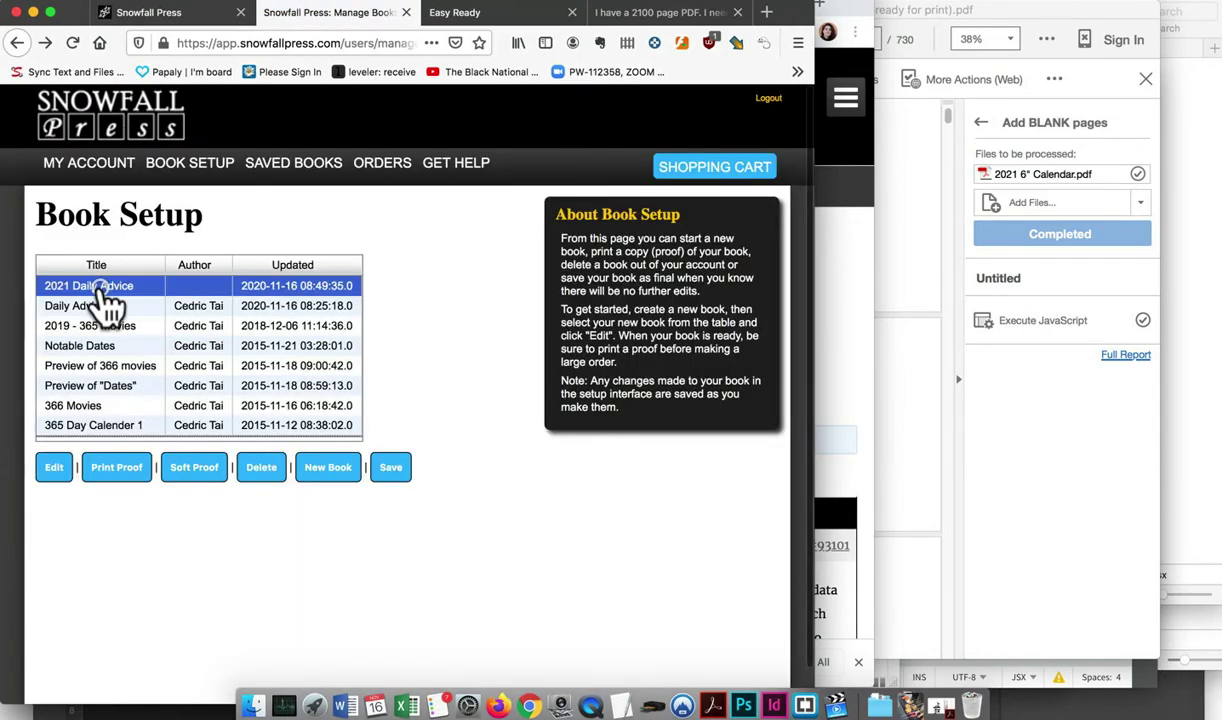
{"action": "left_click", "coordinate": [54, 467]}
{"action": "scroll", "coordinate": [430, 439], "scroll_direction": "right", "scroll_amount": 5}
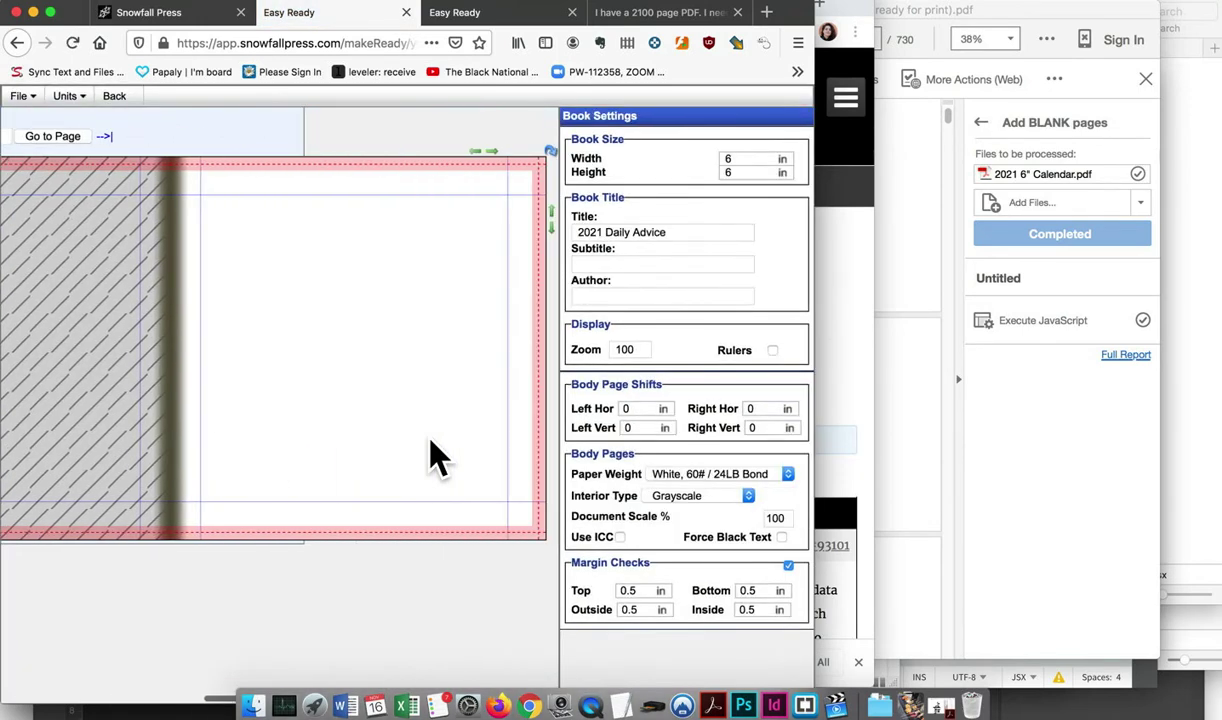
{"action": "left_click", "coordinate": [22, 228]}
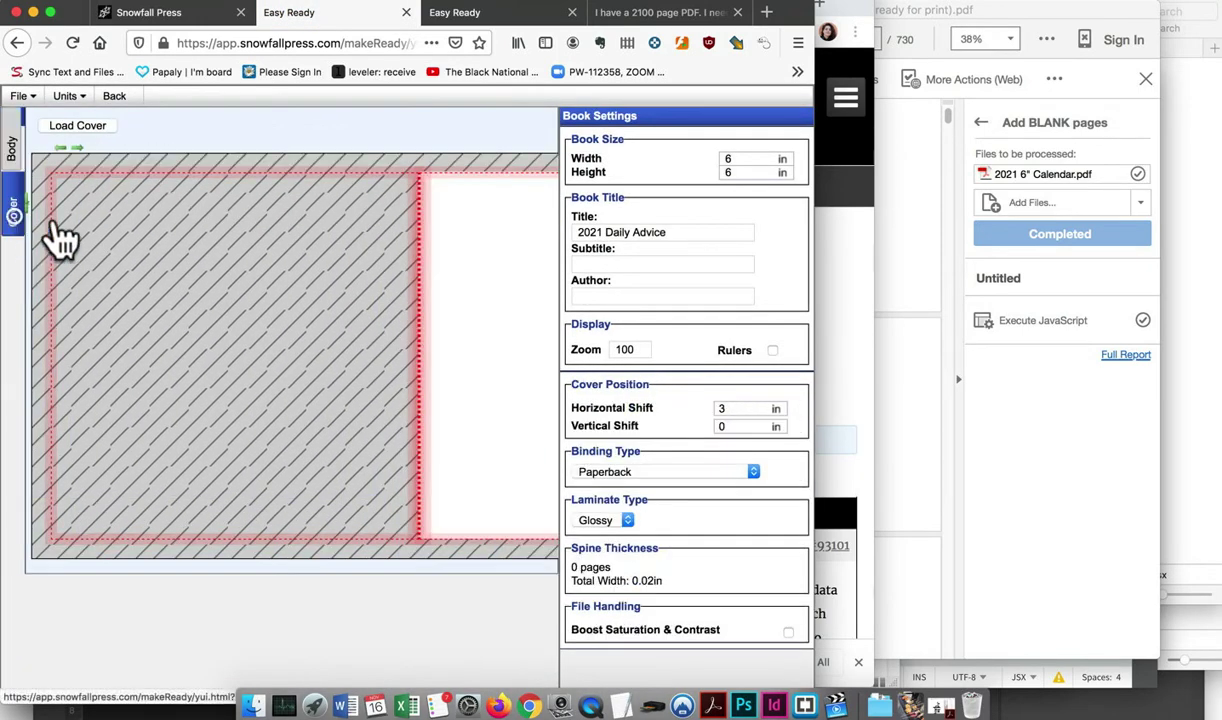
{"action": "scroll", "coordinate": [385, 310], "scroll_direction": "right", "scroll_amount": 4}
{"action": "scroll", "coordinate": [385, 310], "scroll_direction": "right", "scroll_amount": 2}
Try a 3.9 in horizontal cover shift, then change it to 3 in
{"action": "left_click", "coordinate": [724, 409]}
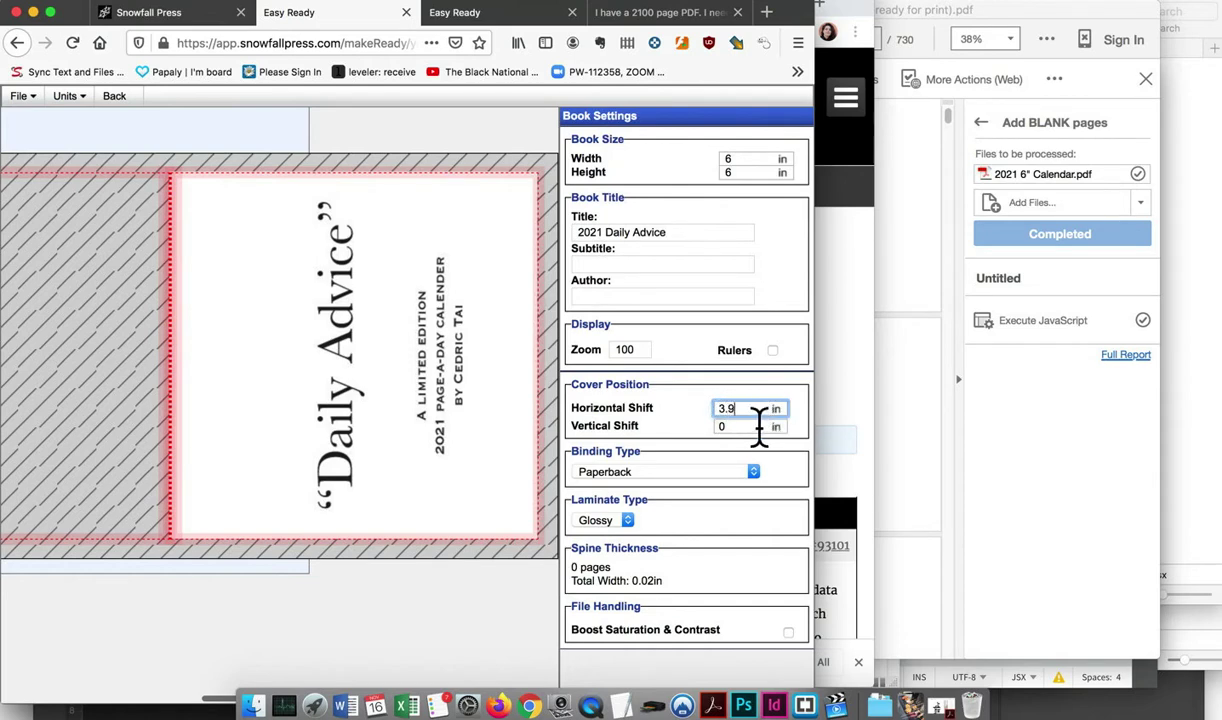
{"action": "type", "text": ".9"}
{"action": "left_click", "coordinate": [760, 426]}
{"action": "left_click", "coordinate": [750, 409]}
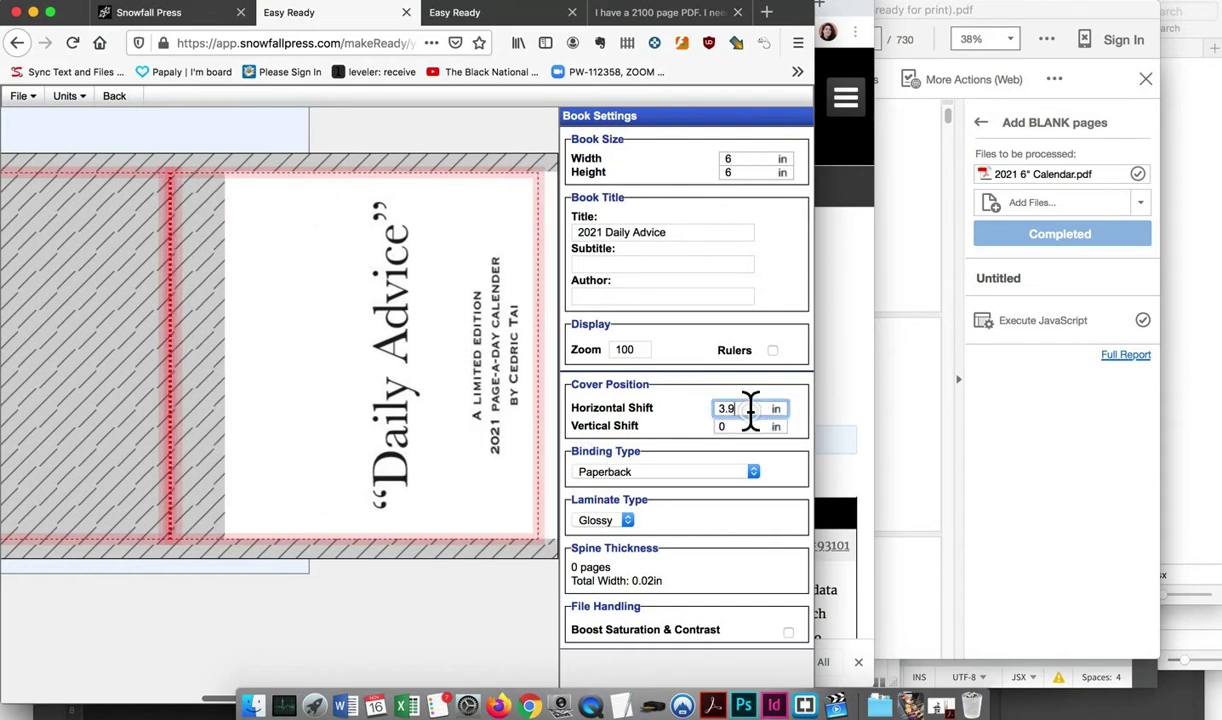
{"action": "type", "text": "3"}
{"action": "left_click", "coordinate": [738, 426]}
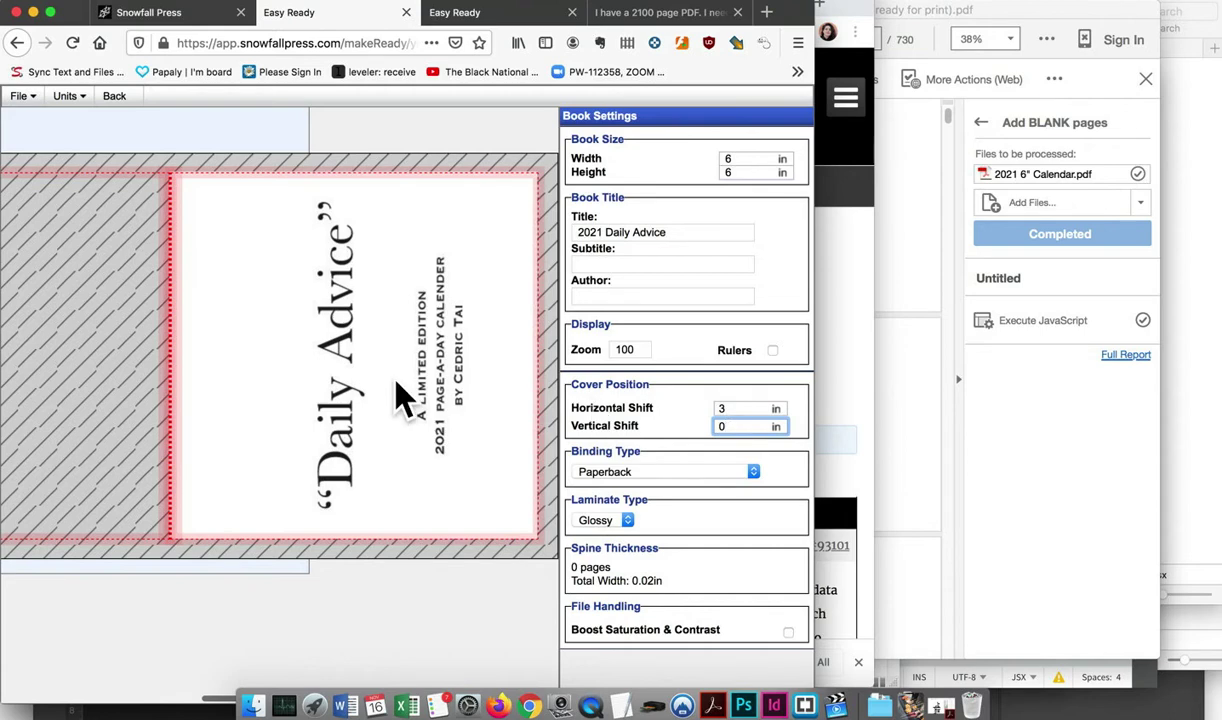
{"action": "scroll", "coordinate": [404, 396], "scroll_direction": "left", "scroll_amount": 5}
{"action": "scroll", "coordinate": [404, 396], "scroll_direction": "left", "scroll_amount": 5}
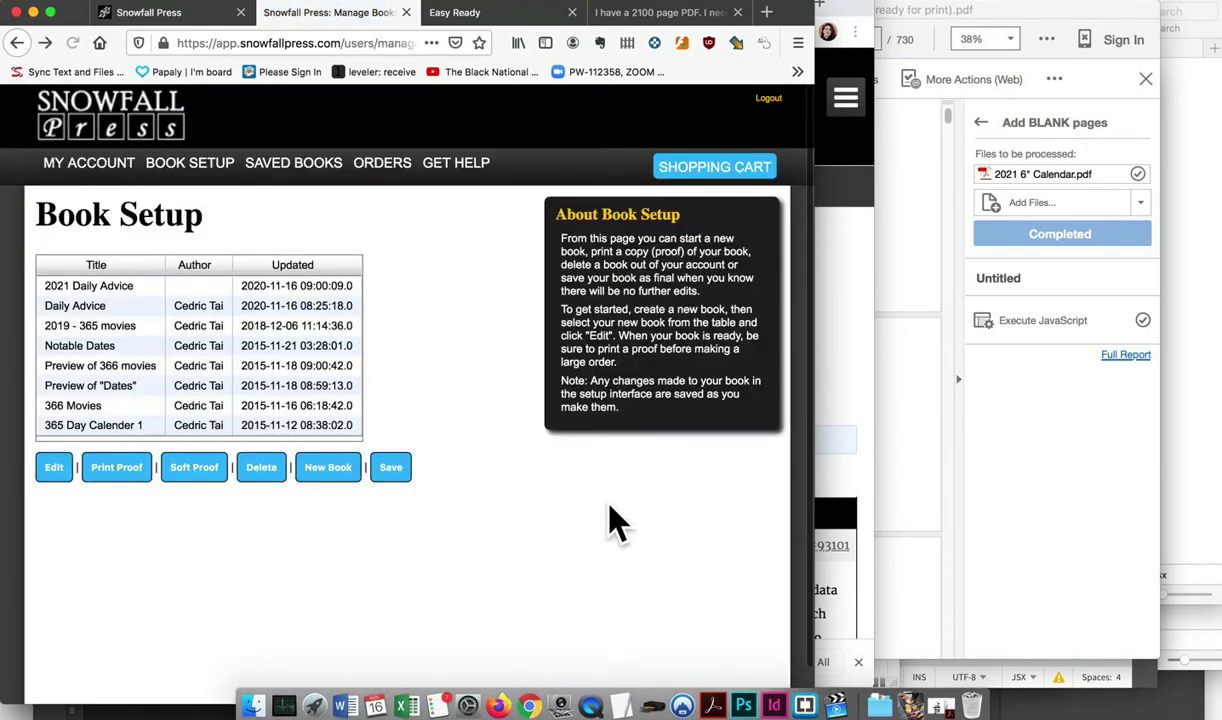
Open 2021 Daily Advice and enter the subtitle Page-A-Day and the author's name
{"action": "left_click", "coordinate": [92, 286]}
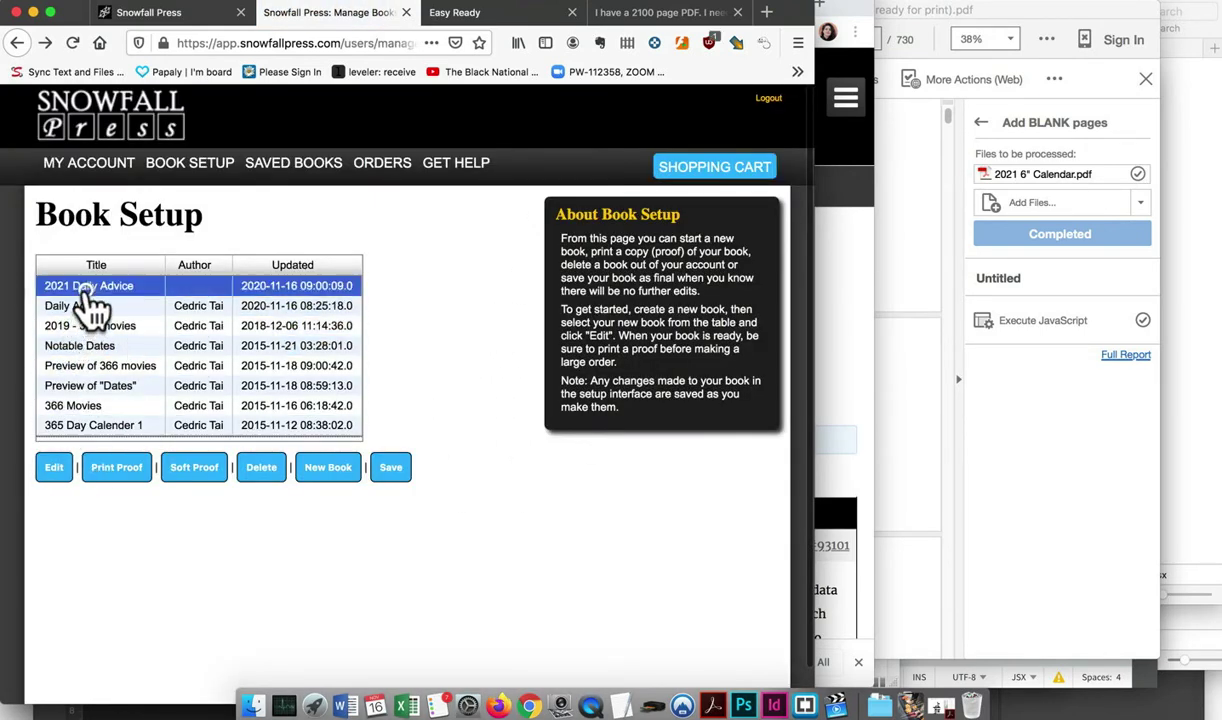
{"action": "left_click", "coordinate": [54, 467]}
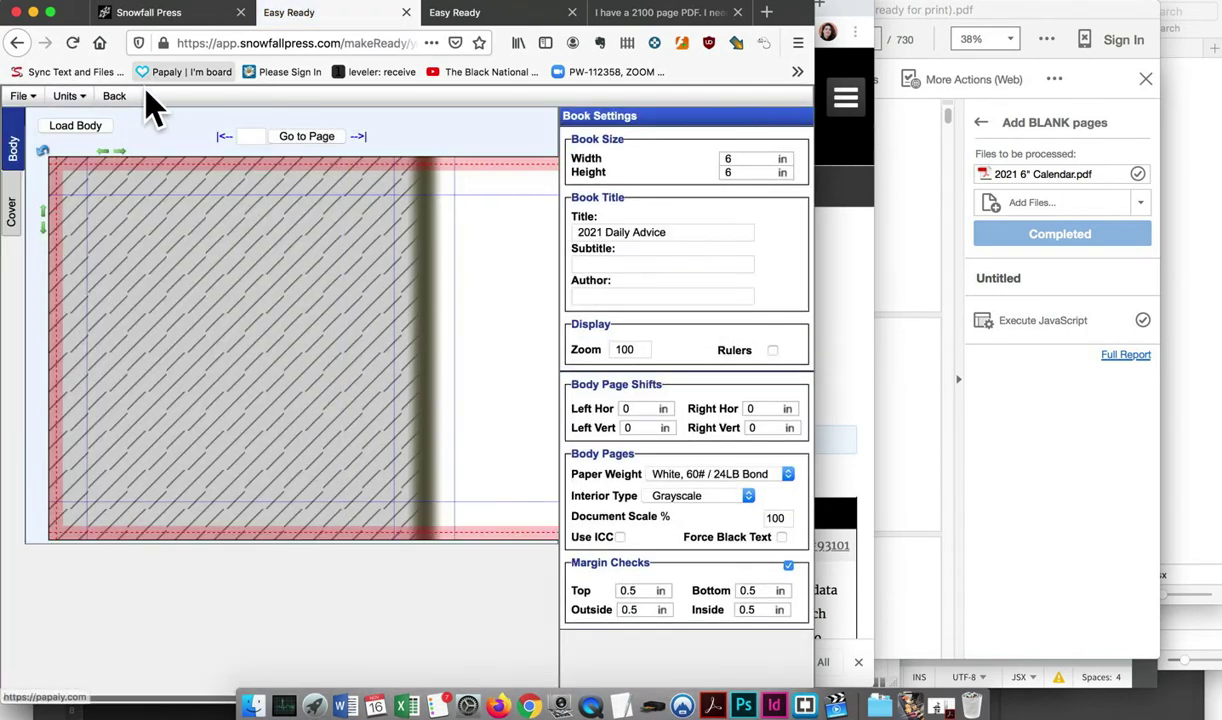
{"action": "scroll", "coordinate": [412, 240], "scroll_direction": "right", "scroll_amount": 5}
{"action": "scroll", "coordinate": [418, 240], "scroll_direction": "left", "scroll_amount": 5}
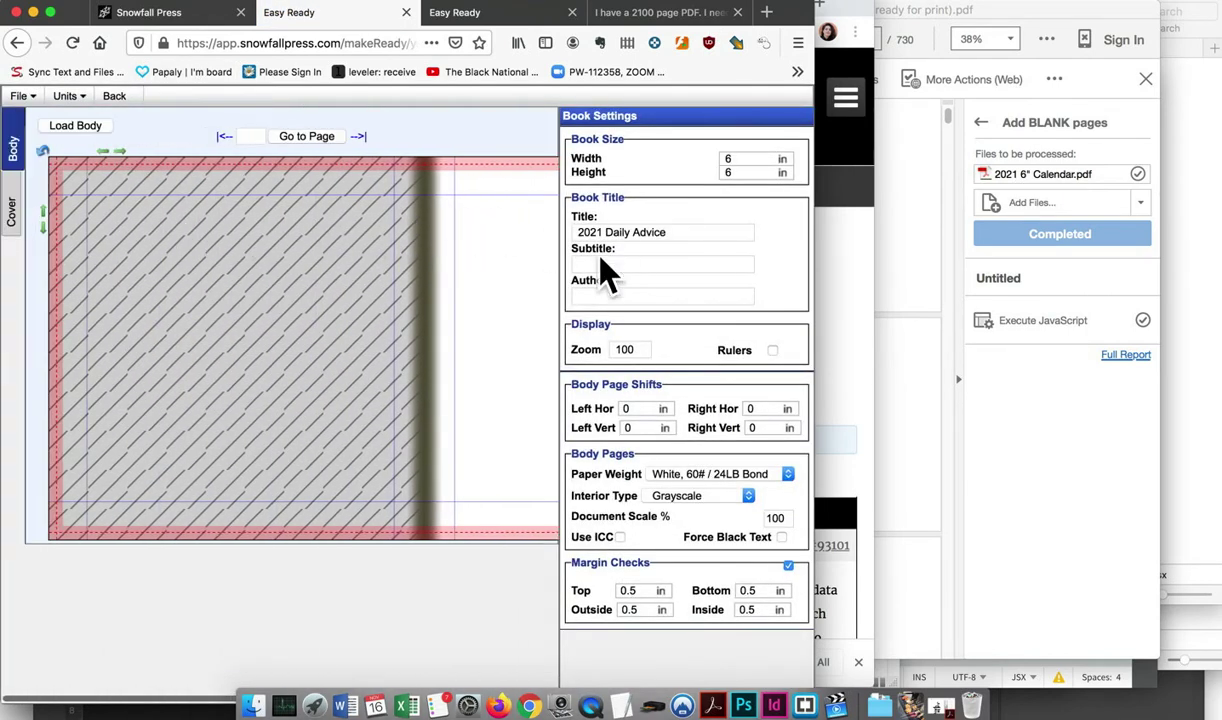
{"action": "left_click", "coordinate": [636, 264]}
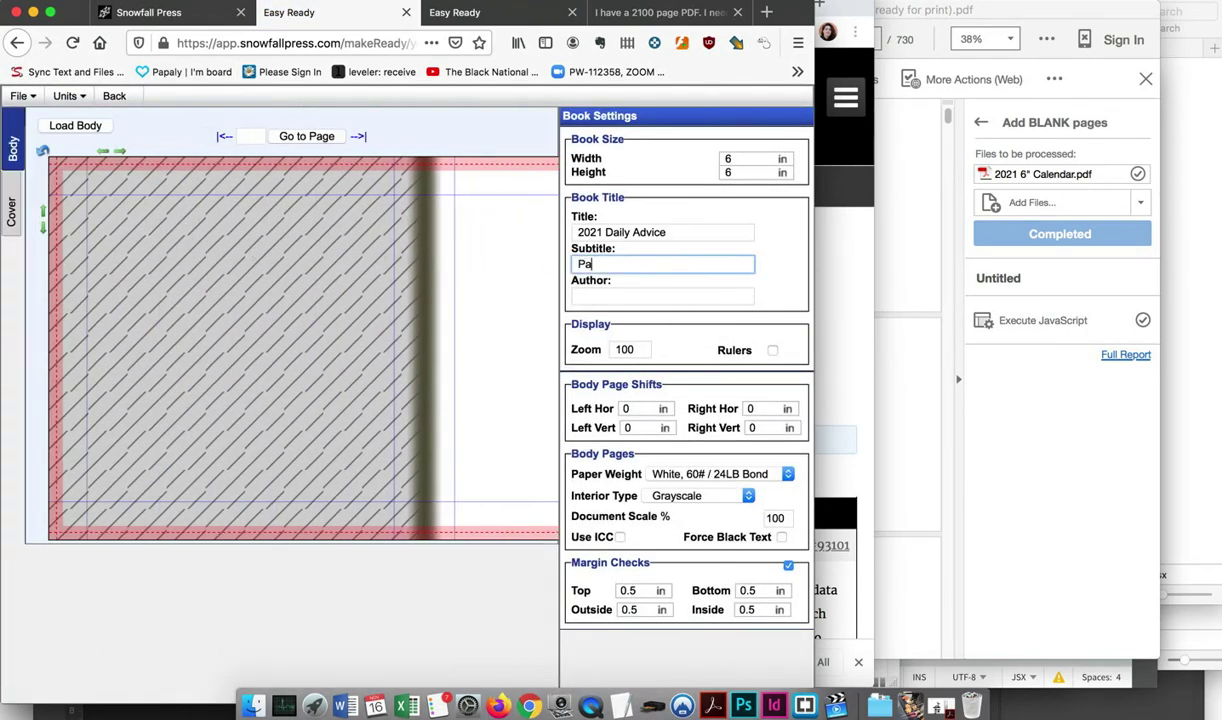
{"action": "left_click", "coordinate": [662, 296]}
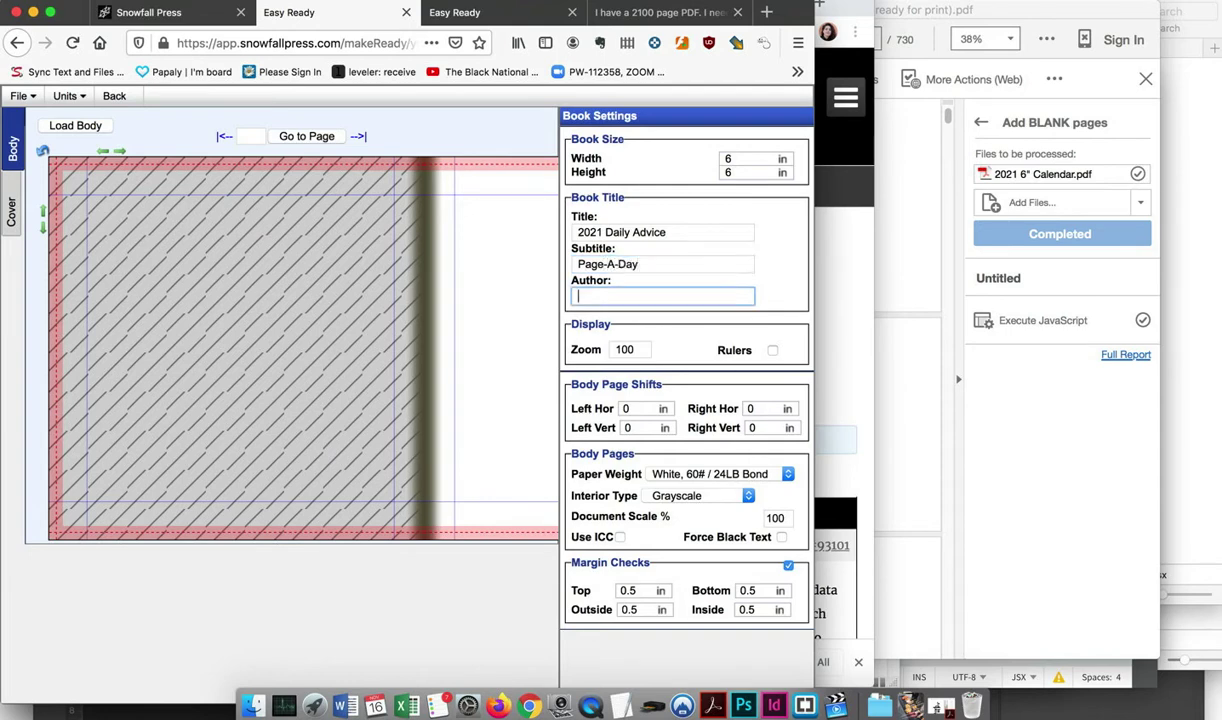
Show rulers, keep White 60# paper and Grayscale interior, and start loading the body PDF
{"action": "left_click", "coordinate": [773, 351]}
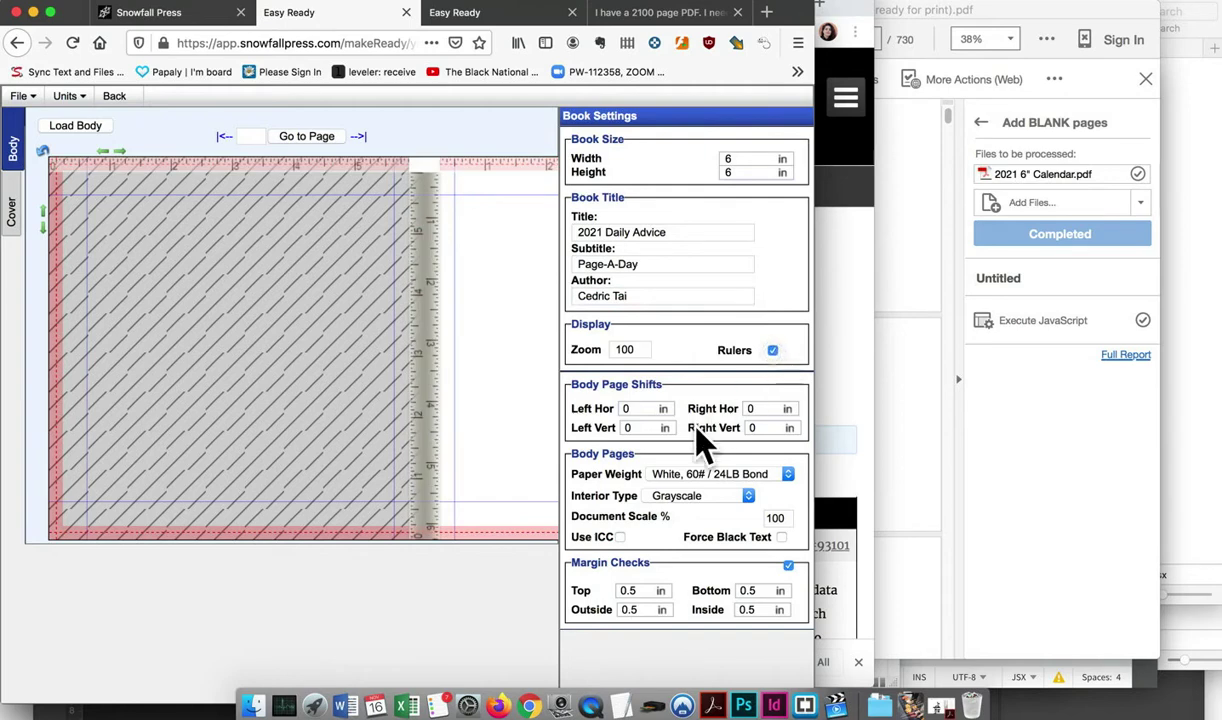
{"action": "left_click", "coordinate": [788, 565]}
{"action": "scroll", "coordinate": [530, 405], "scroll_direction": "right", "scroll_amount": 5}
{"action": "left_click", "coordinate": [770, 476]}
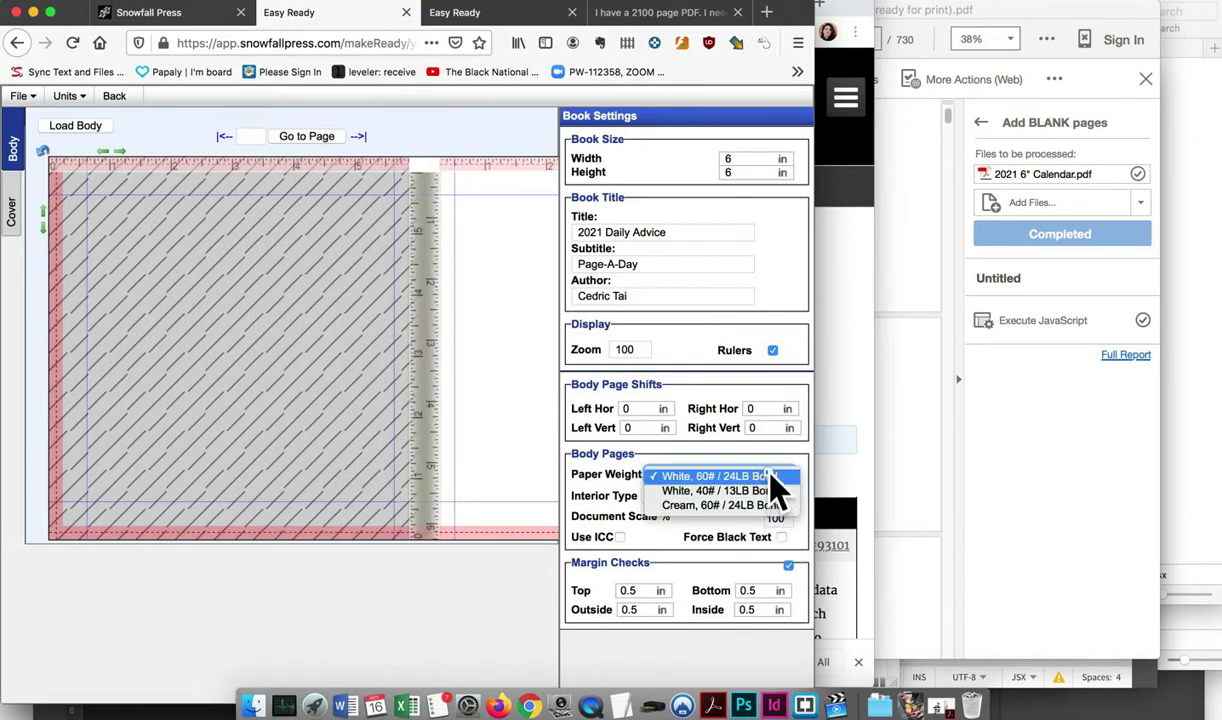
{"action": "left_click", "coordinate": [770, 476]}
{"action": "left_click", "coordinate": [736, 497]}
{"action": "left_click", "coordinate": [752, 494]}
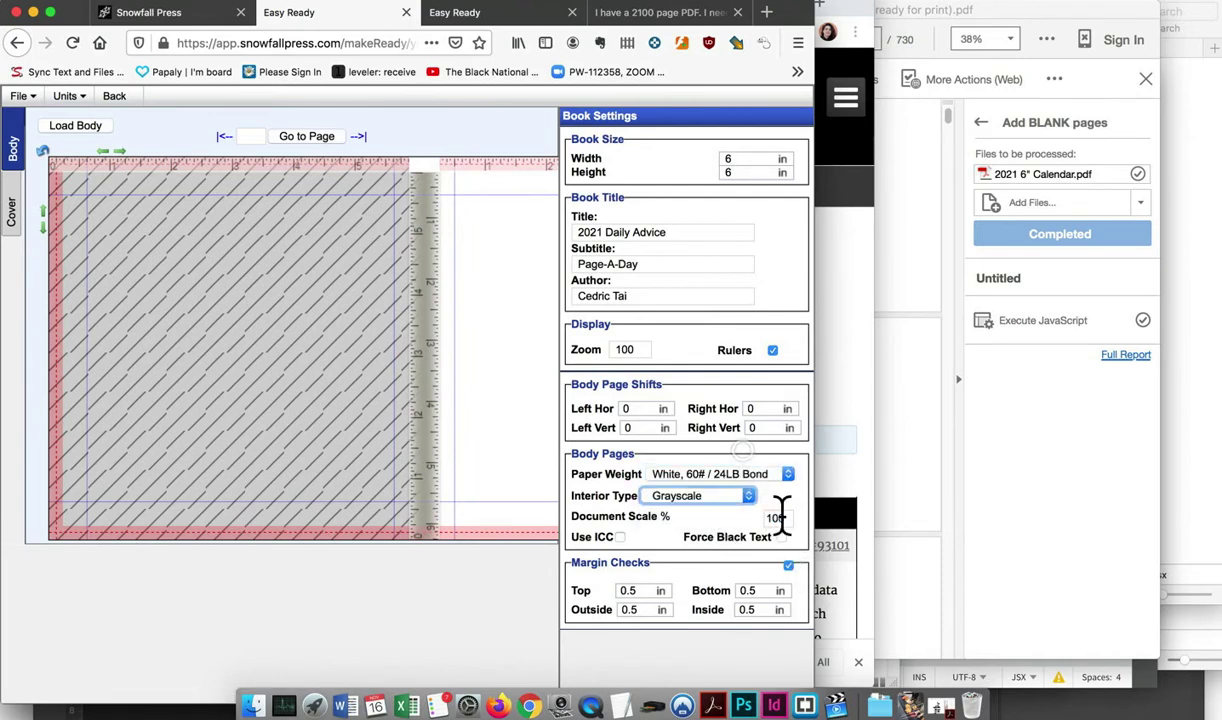
{"action": "left_click", "coordinate": [788, 566]}
{"action": "left_click", "coordinate": [70, 121]}
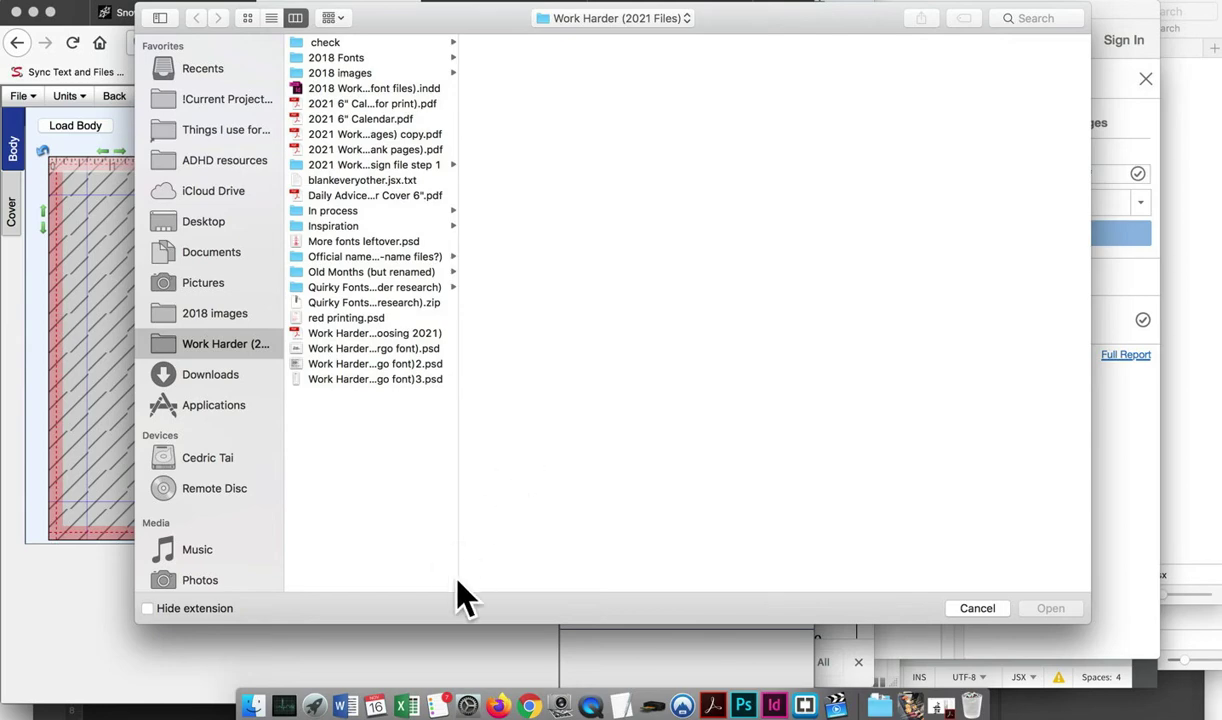
Upload '2021 6" Calendar (with BLANKS ready for print).pdf' as the body and view the next page
{"action": "left_click_drag", "start_coordinate": [458, 574], "coordinate": [610, 585]}
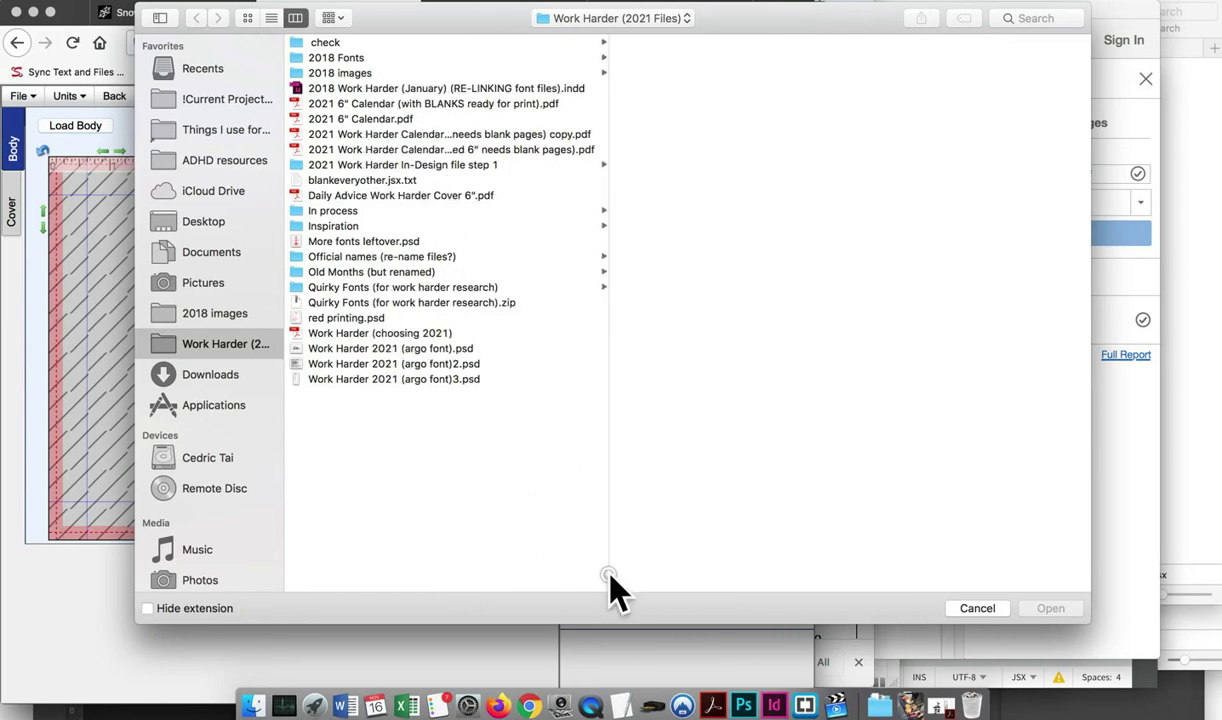
{"action": "left_click", "coordinate": [518, 104]}
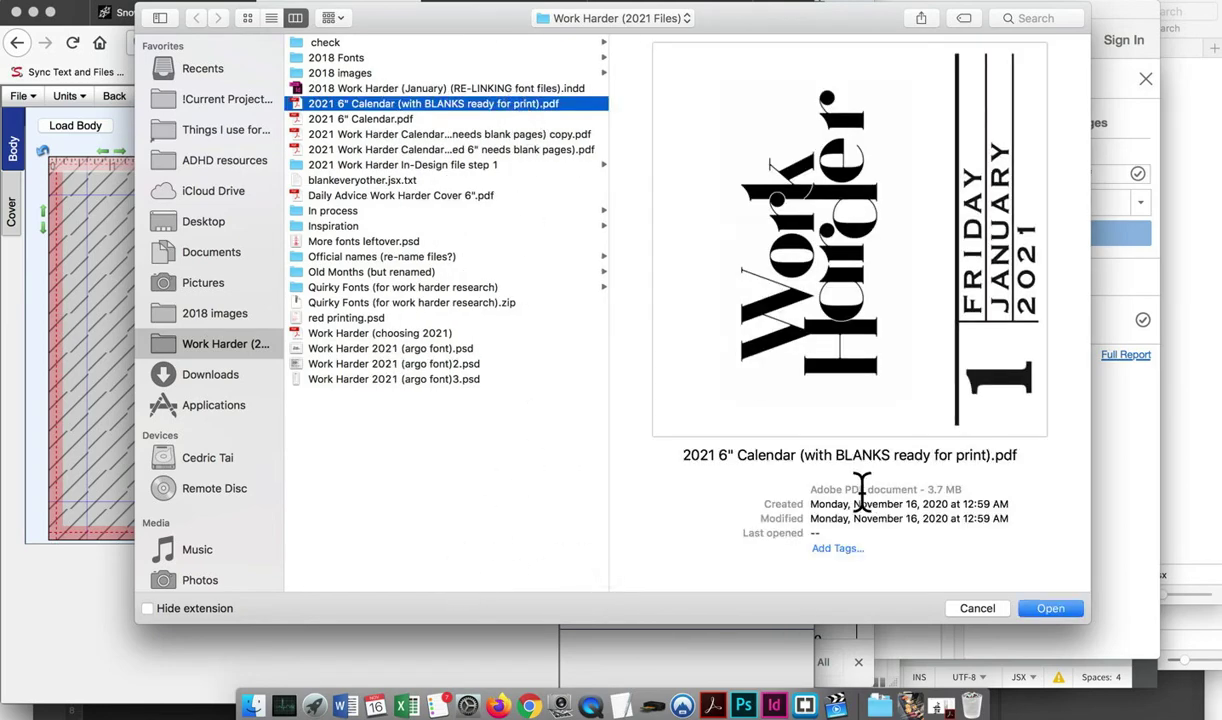
{"action": "left_click", "coordinate": [1040, 608]}
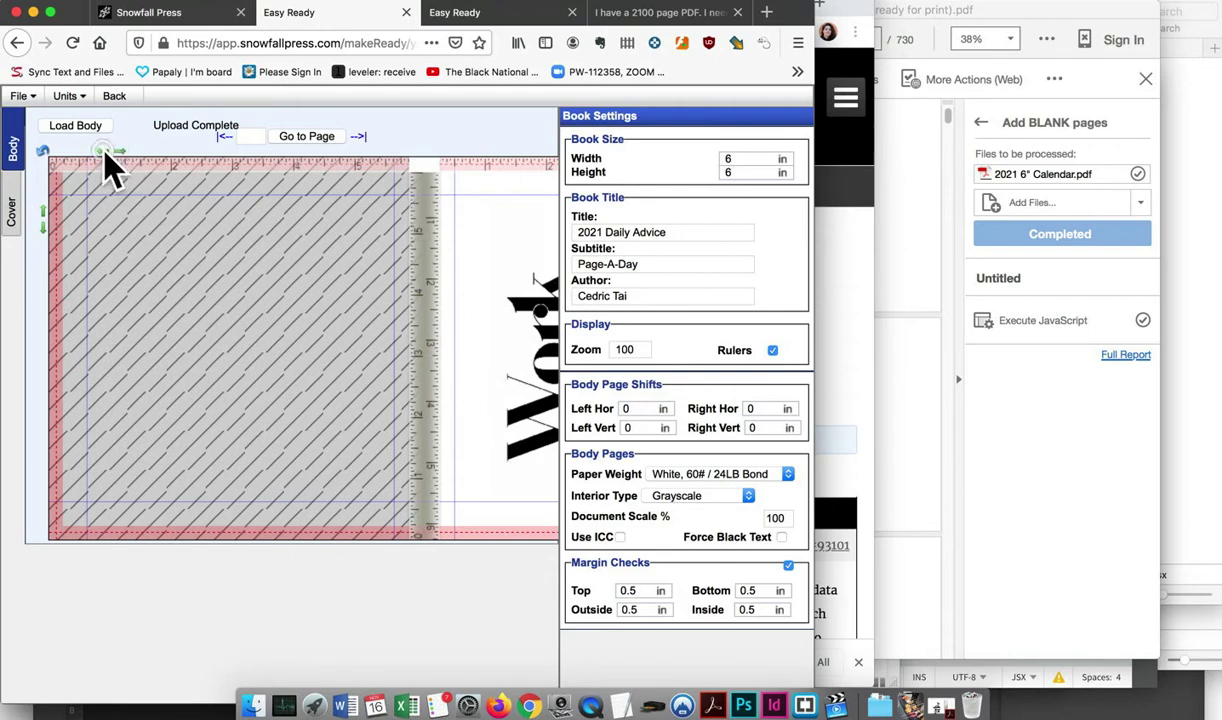
{"action": "left_click", "coordinate": [358, 137]}
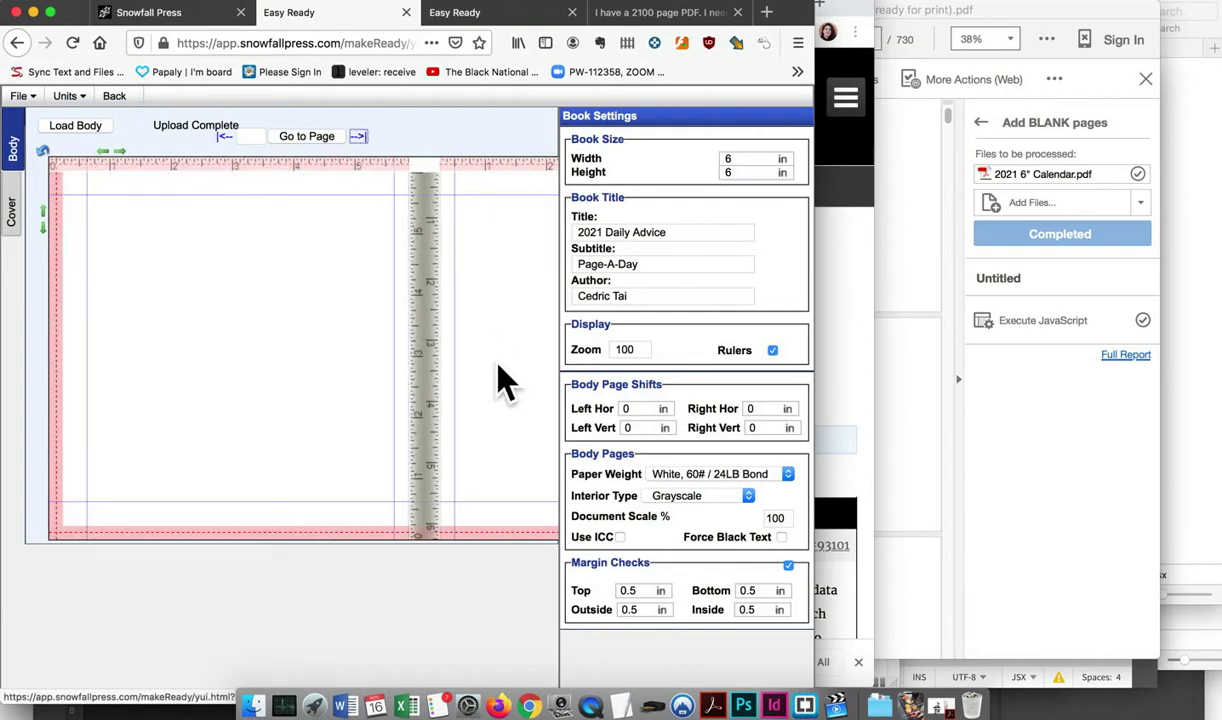
Jump to the first body page, look over the preview, then go back to Book Setup
{"action": "scroll", "coordinate": [495, 375], "scroll_direction": "right", "scroll_amount": 5}
{"action": "scroll", "coordinate": [495, 375], "scroll_direction": "left", "scroll_amount": 3}
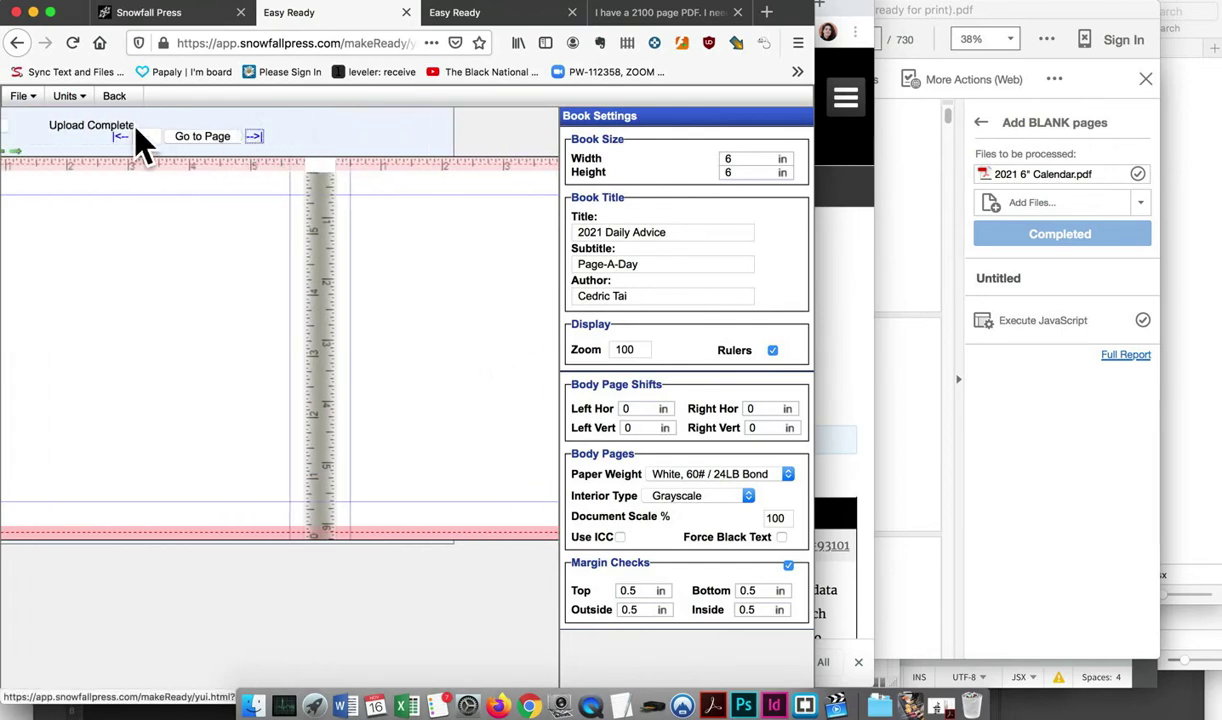
{"action": "left_click", "coordinate": [120, 137]}
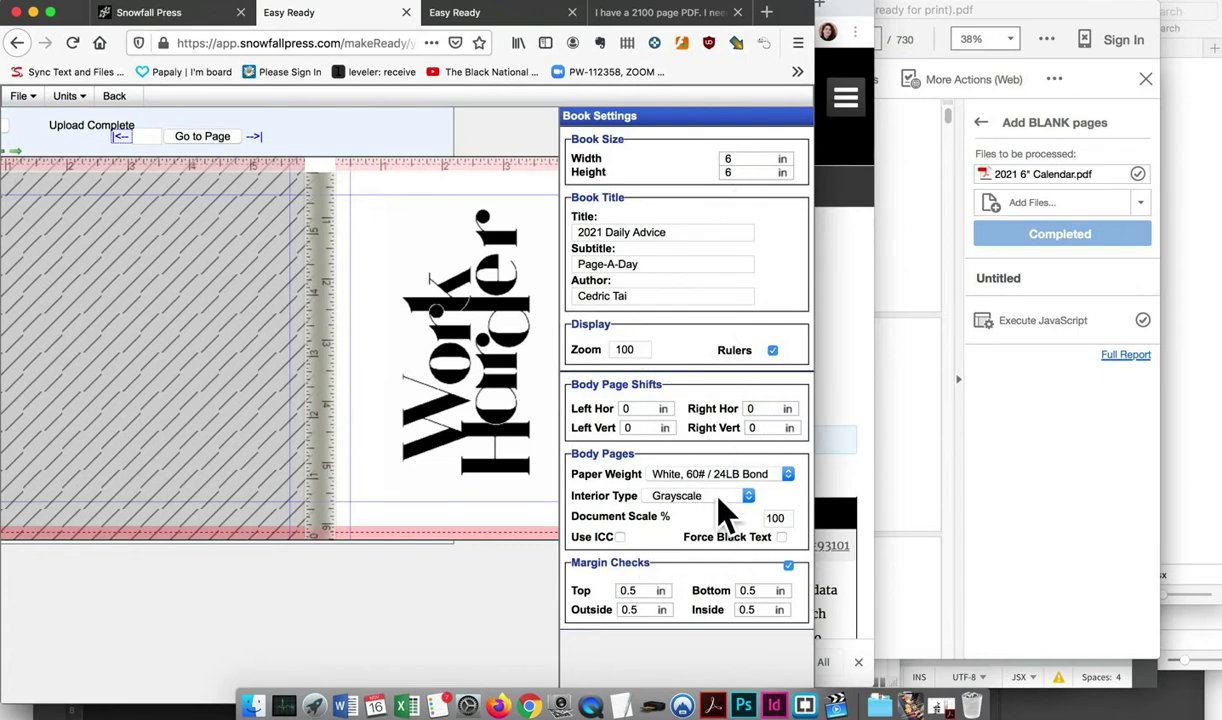
{"action": "scroll", "coordinate": [240, 385], "scroll_direction": "left", "scroll_amount": 3}
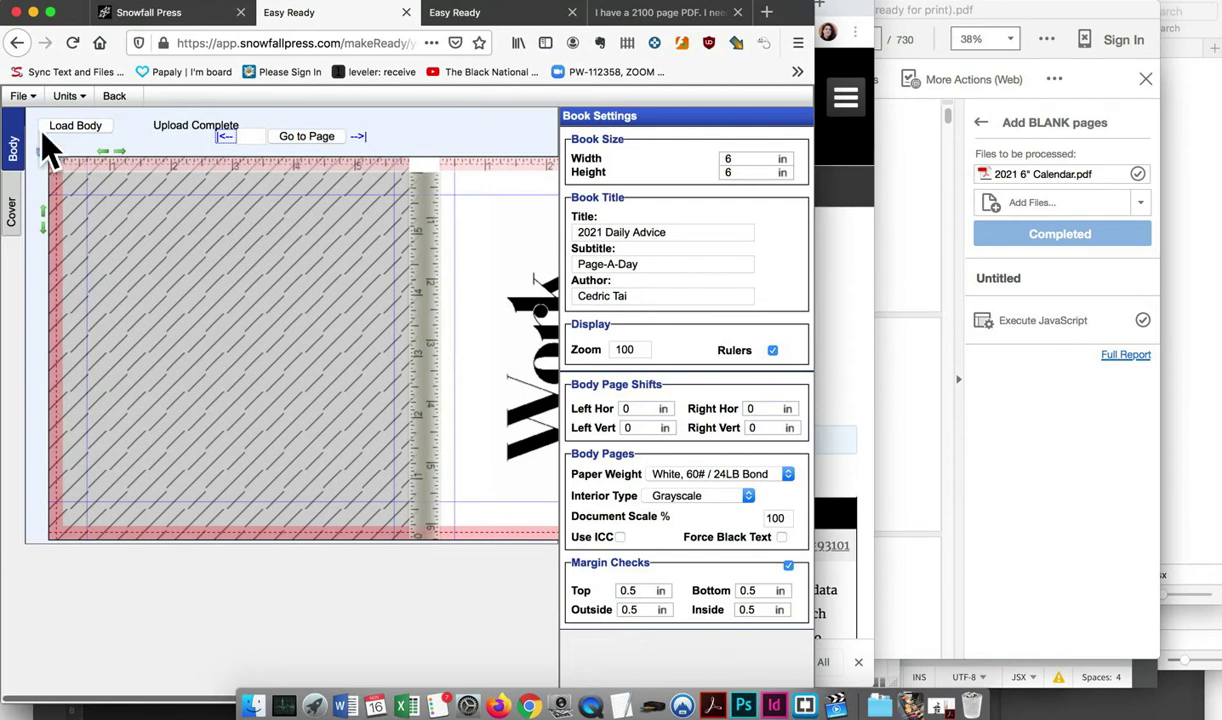
{"action": "scroll", "coordinate": [300, 278], "scroll_direction": "right", "scroll_amount": 6}
{"action": "scroll", "coordinate": [298, 278], "scroll_direction": "left", "scroll_amount": 5}
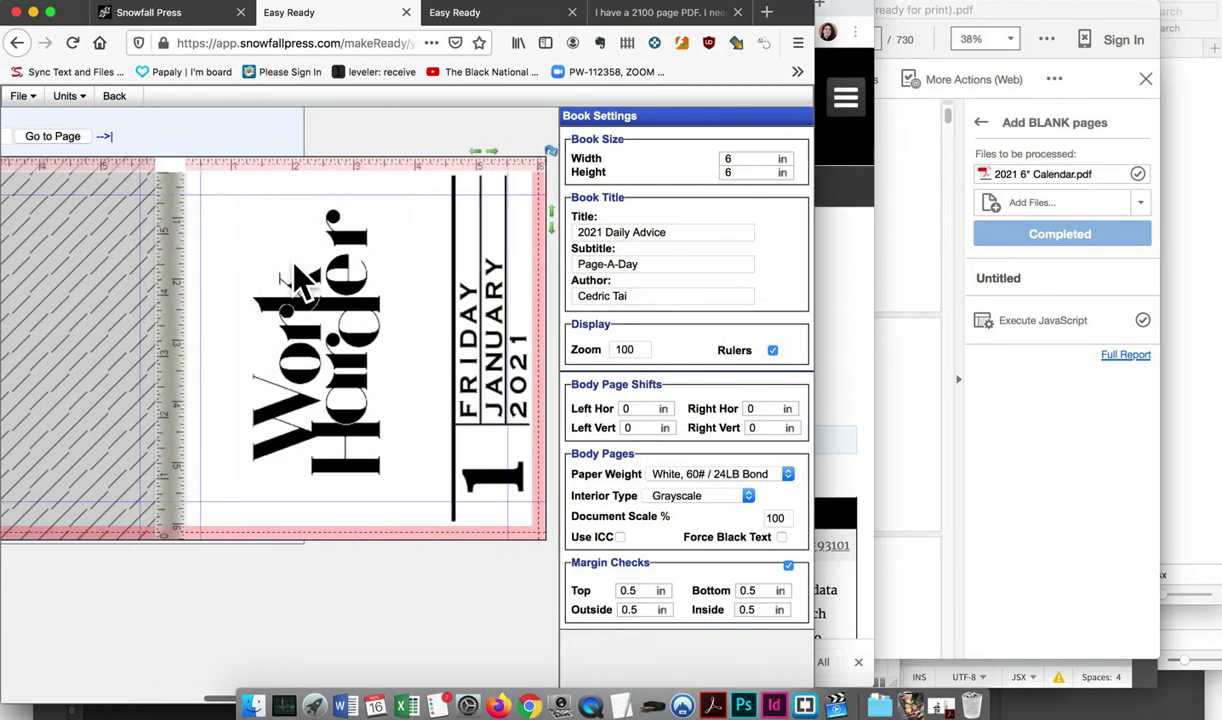
{"action": "scroll", "coordinate": [294, 265], "scroll_direction": "right", "scroll_amount": 5}
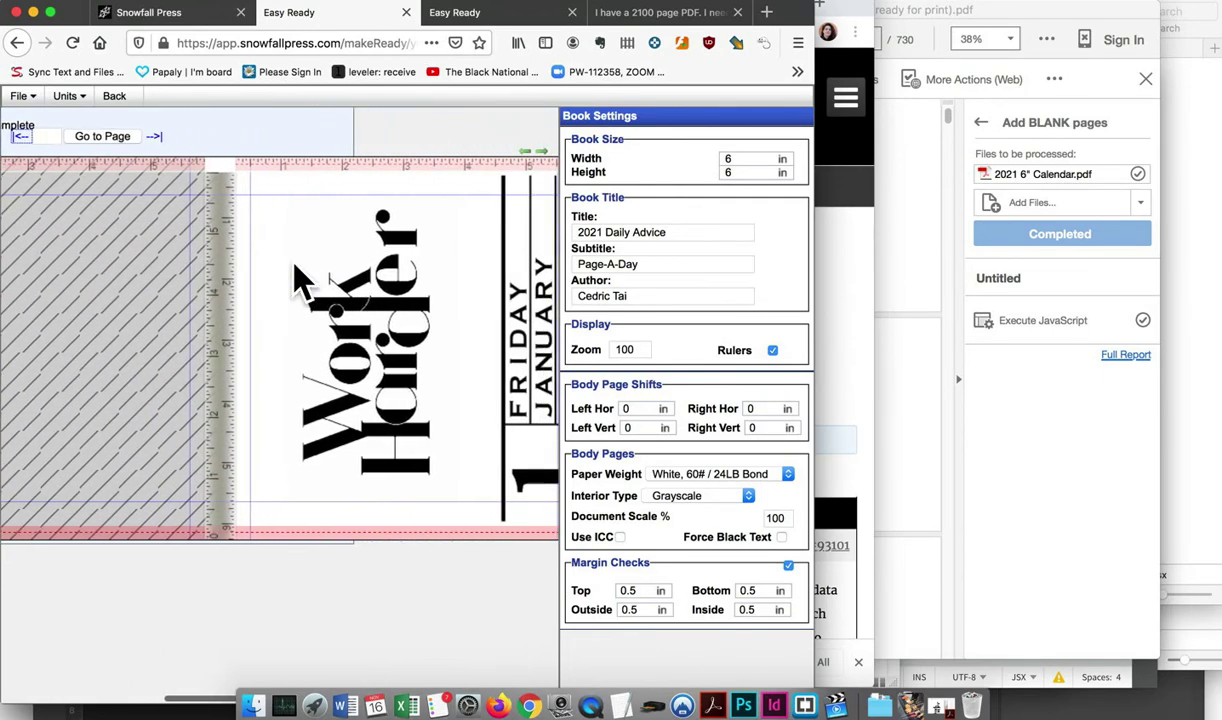
{"action": "scroll", "coordinate": [300, 280], "scroll_direction": "left", "scroll_amount": 5}
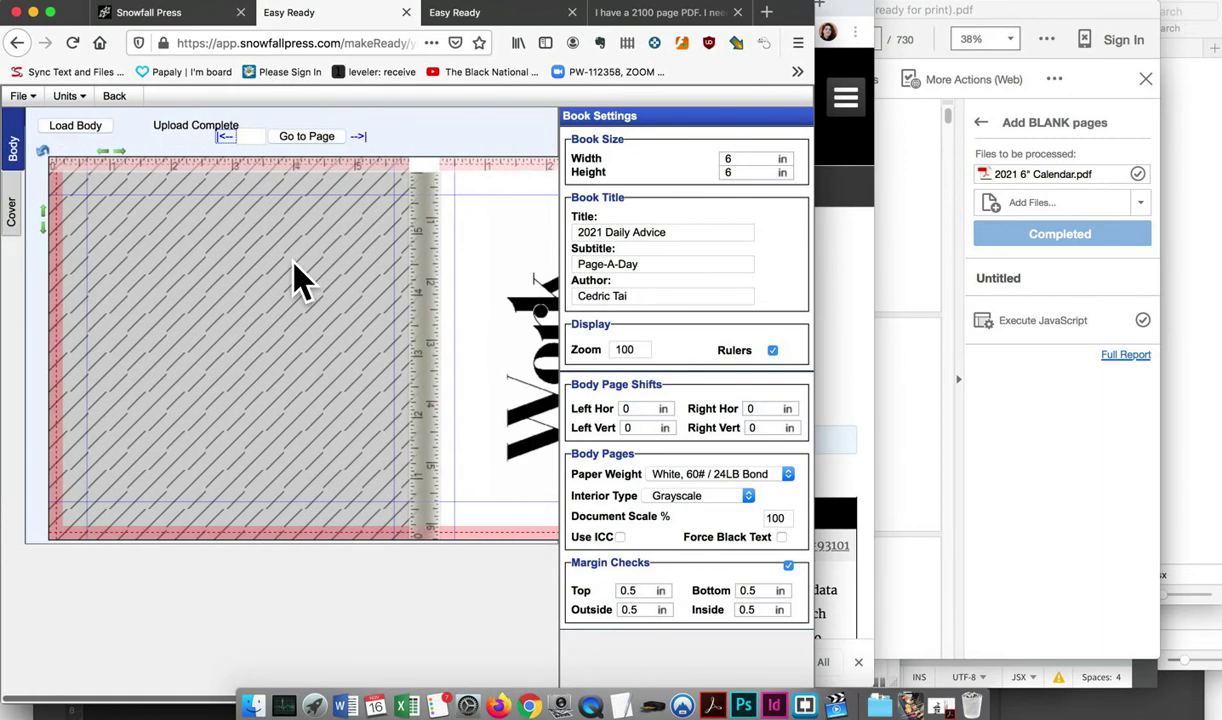
{"action": "left_click", "coordinate": [124, 100]}
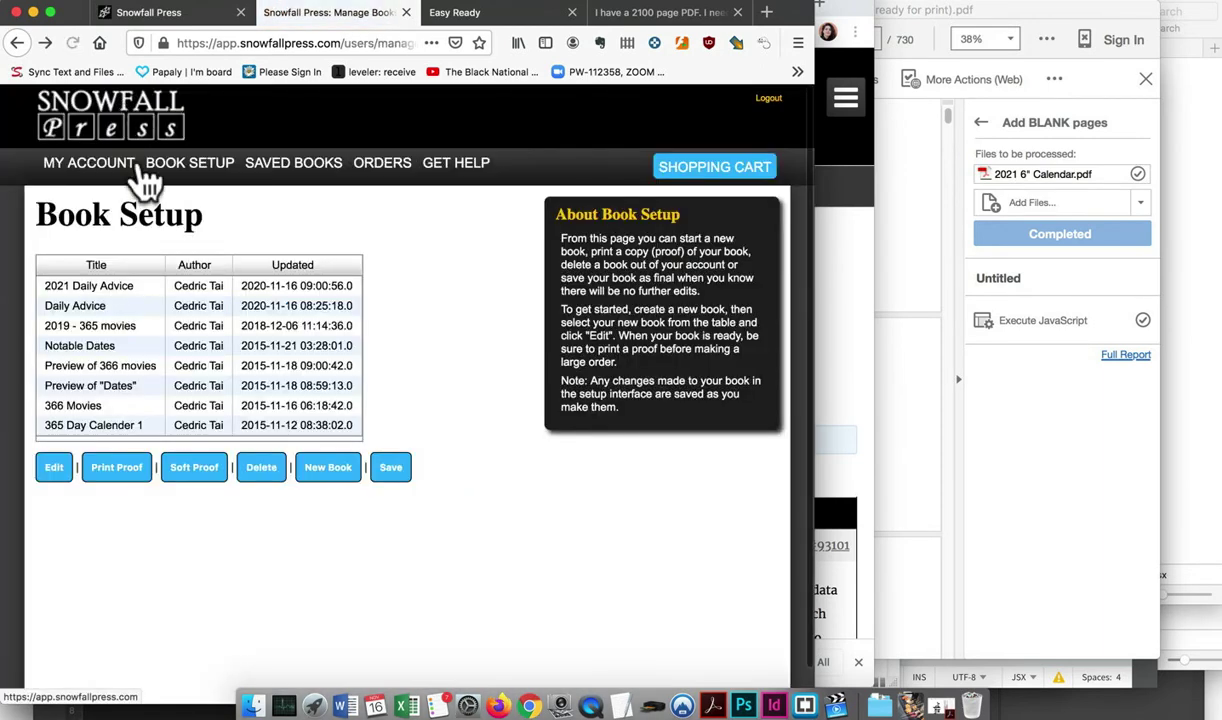
Select the Daily Advice book in the book list and open it for editing
{"action": "left_click", "coordinate": [192, 311]}
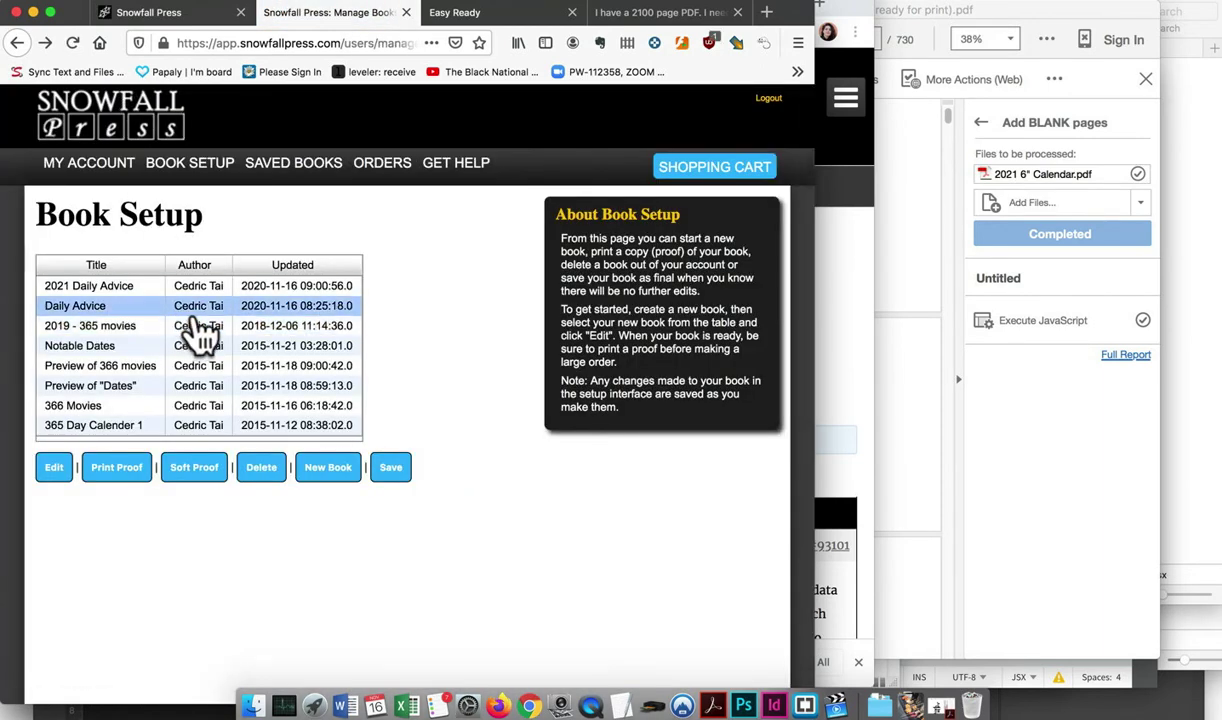
{"action": "left_click", "coordinate": [200, 345]}
{"action": "left_click", "coordinate": [192, 325]}
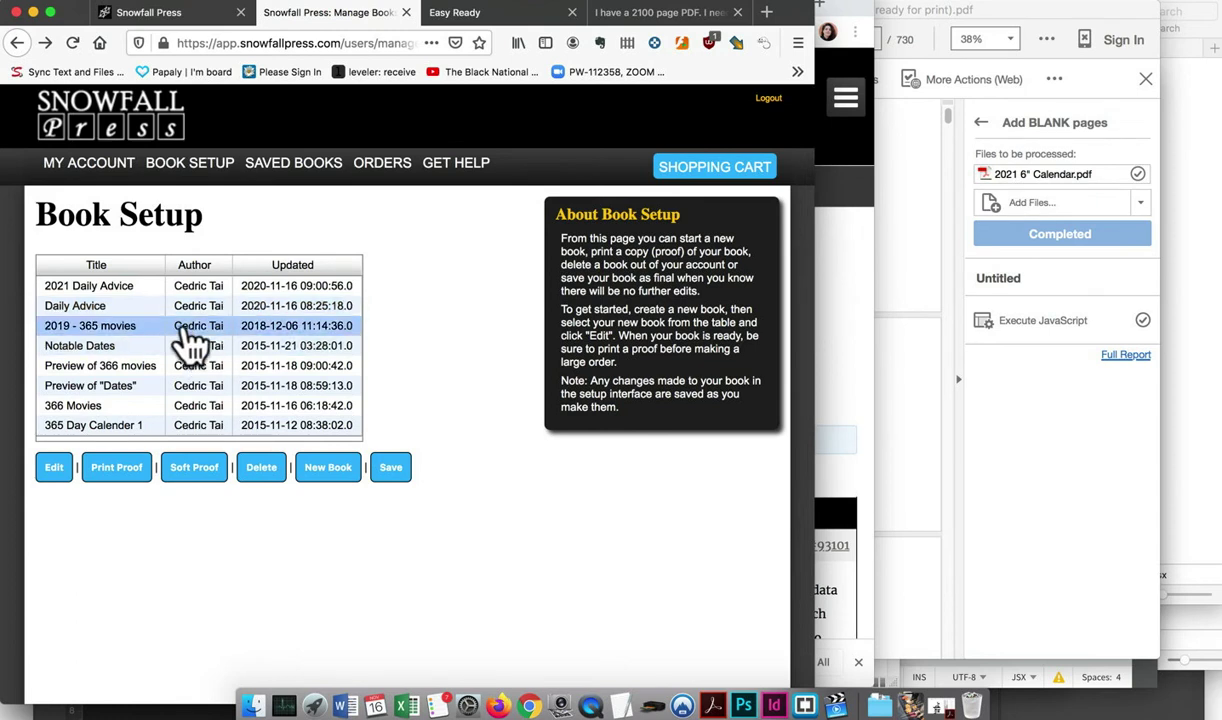
{"action": "left_click", "coordinate": [145, 306]}
{"action": "left_click", "coordinate": [130, 327]}
{"action": "left_click", "coordinate": [133, 345]}
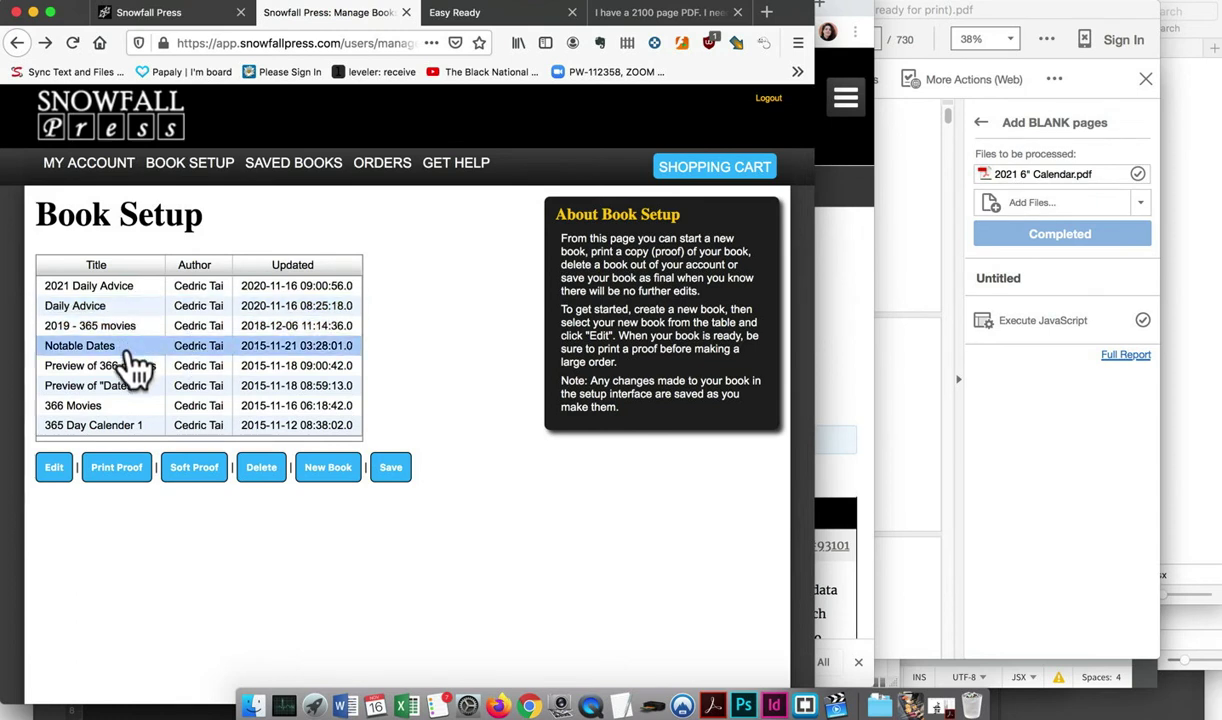
{"action": "left_click", "coordinate": [130, 385]}
{"action": "left_click", "coordinate": [120, 405]}
{"action": "left_click", "coordinate": [125, 347]}
{"action": "left_click", "coordinate": [128, 308]}
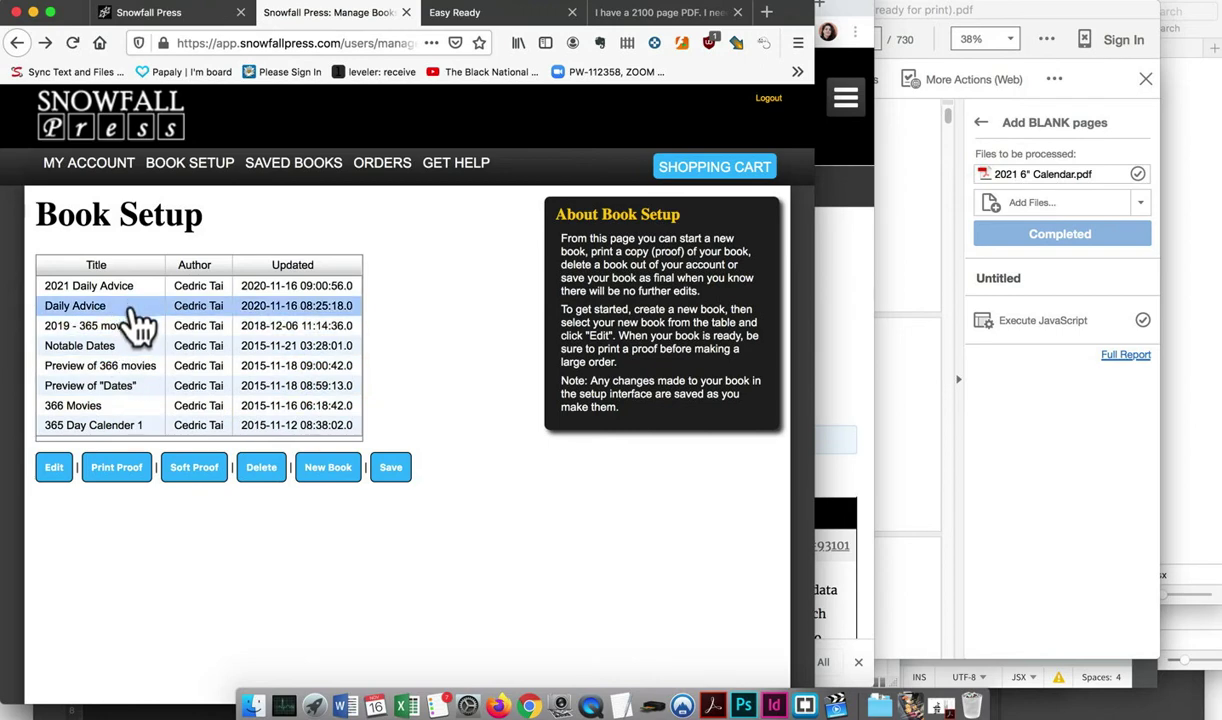
{"action": "left_click", "coordinate": [54, 470]}
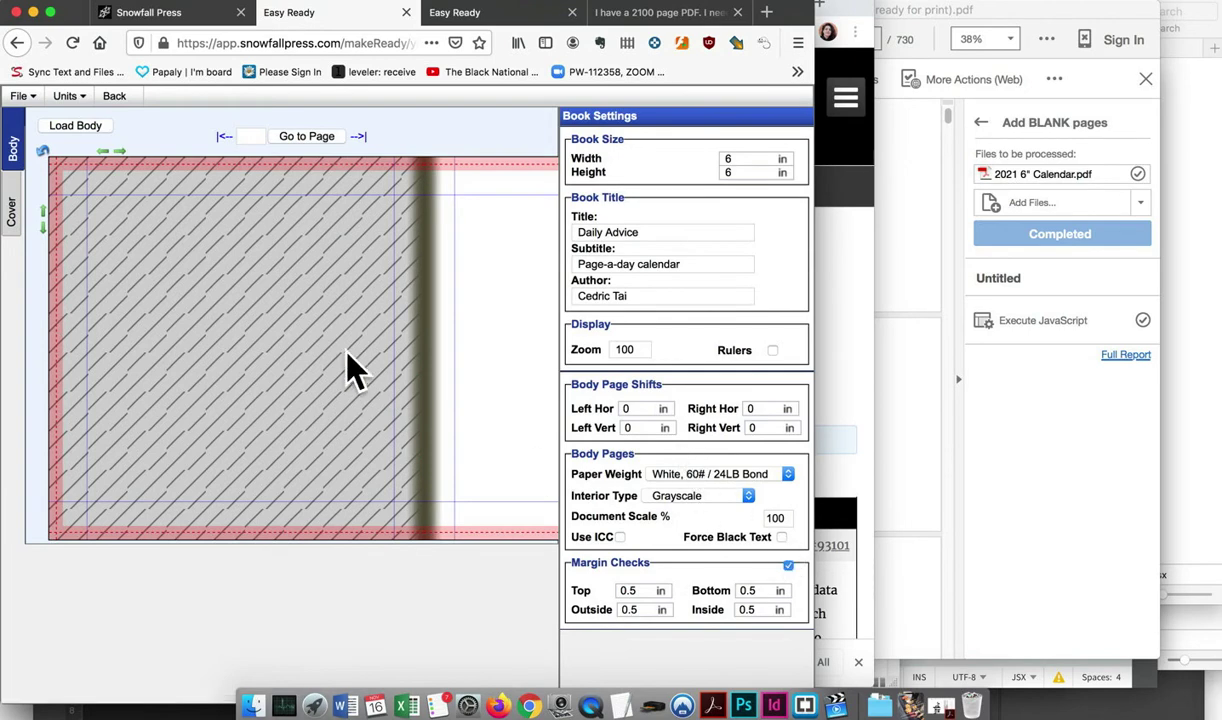
Use File > Choose Book to load the older Daily Advice book
{"action": "left_click", "coordinate": [23, 95]}
{"action": "left_click", "coordinate": [25, 95]}
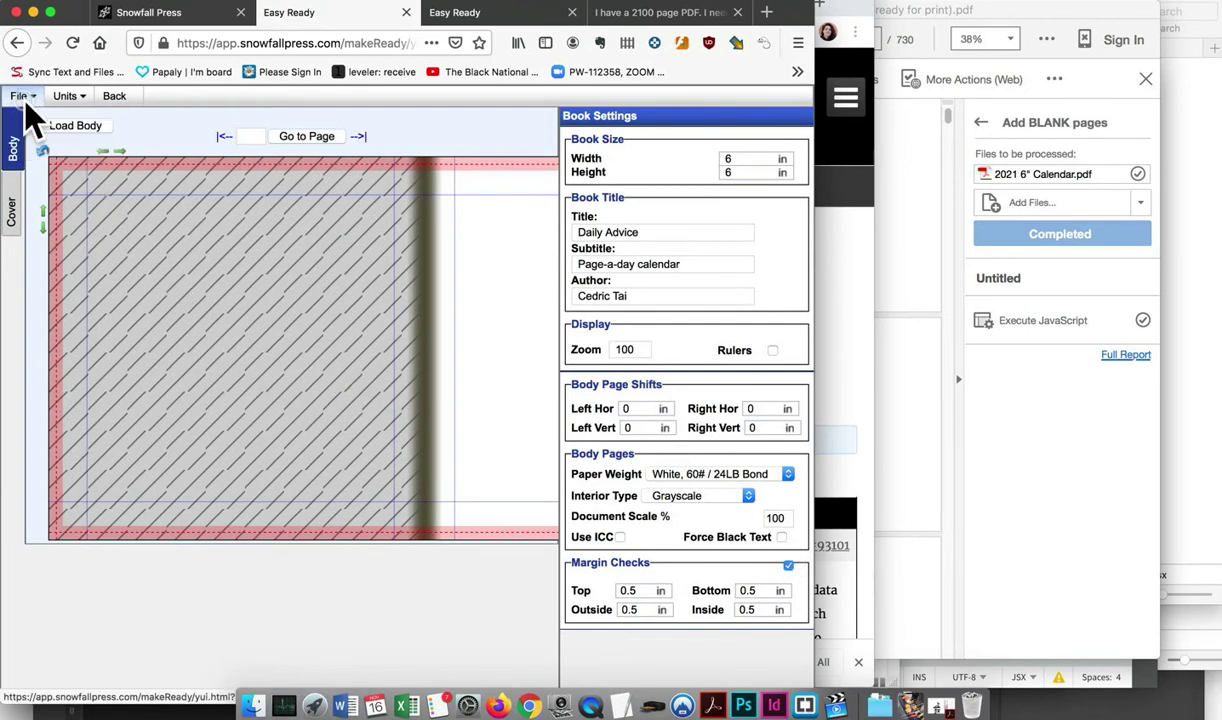
{"action": "left_click", "coordinate": [28, 96]}
{"action": "left_click", "coordinate": [40, 130]}
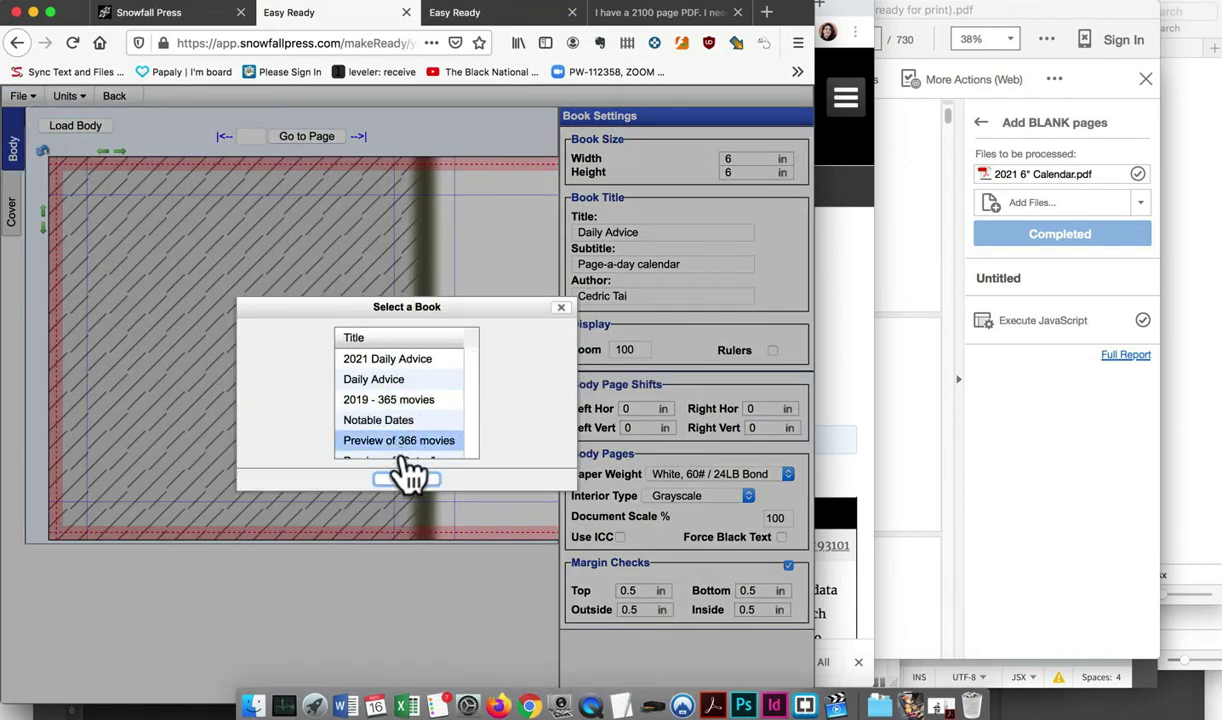
{"action": "left_click", "coordinate": [396, 361]}
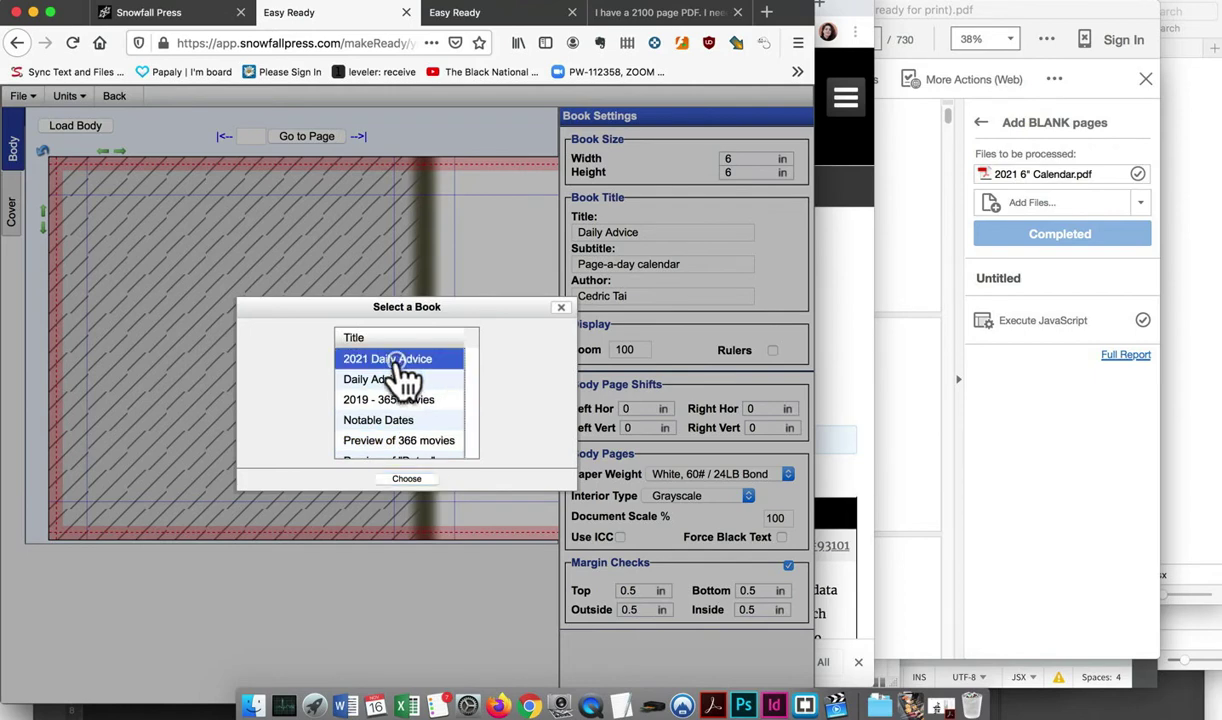
{"action": "left_click", "coordinate": [410, 479]}
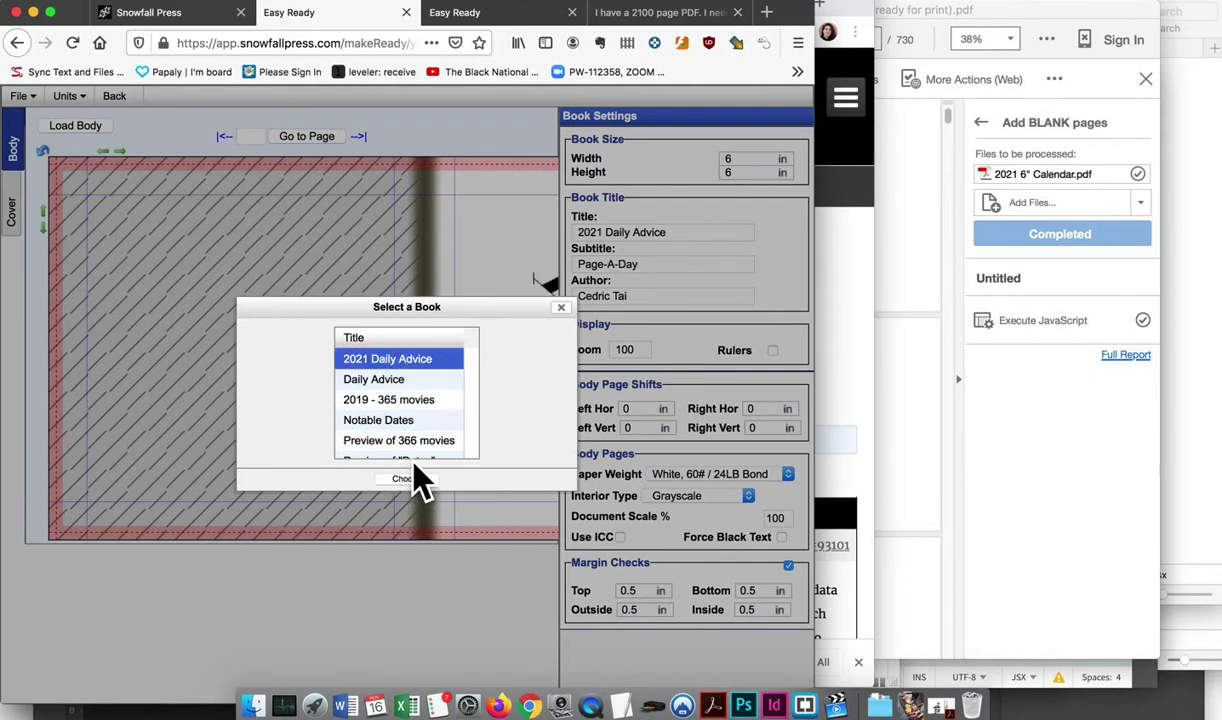
{"action": "left_click", "coordinate": [412, 388]}
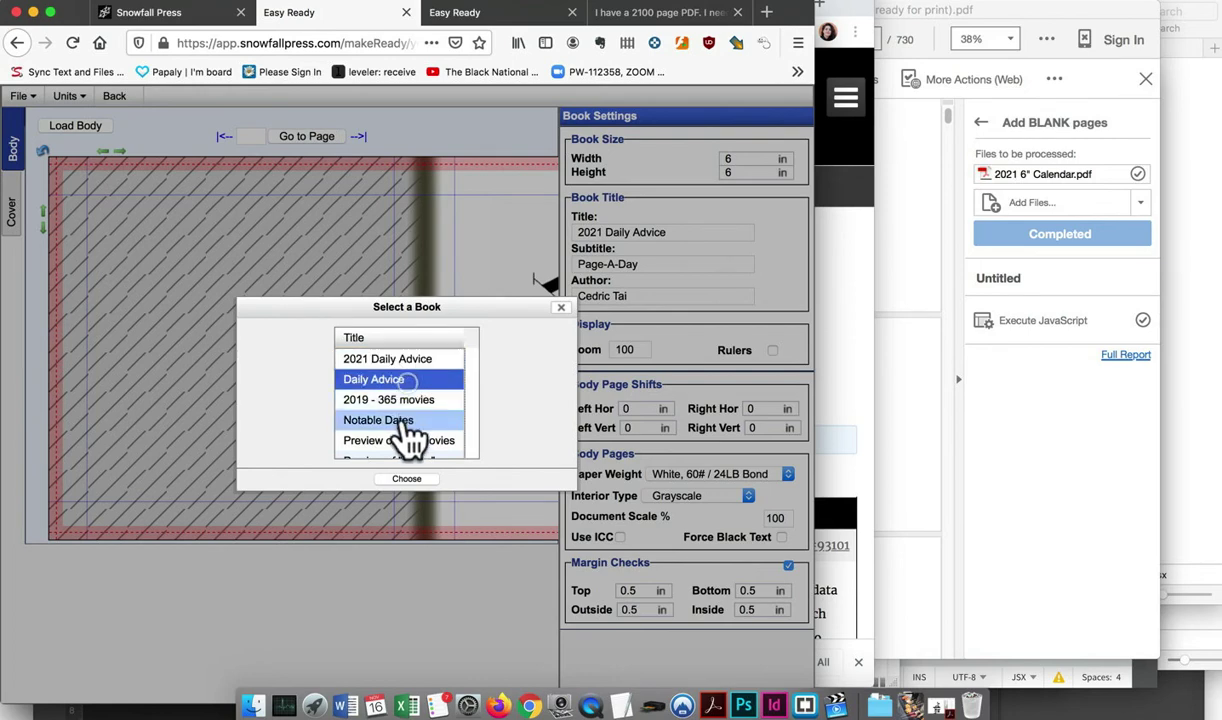
{"action": "left_click", "coordinate": [399, 476]}
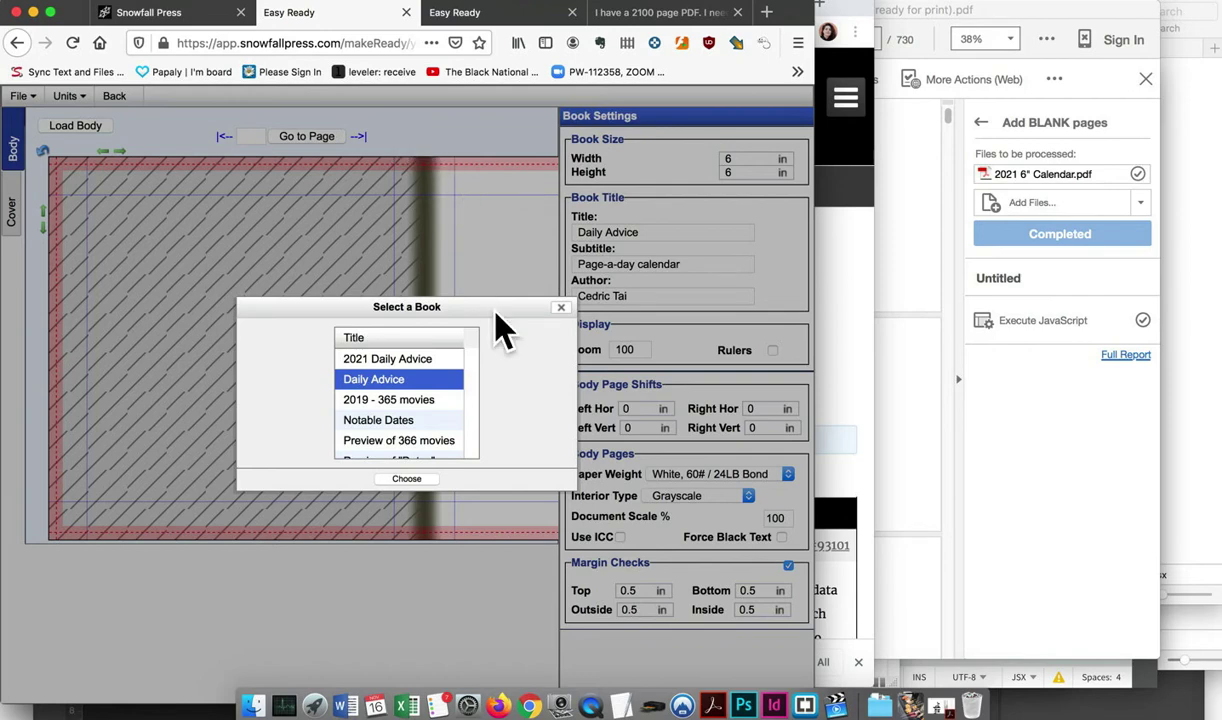
{"action": "left_click", "coordinate": [560, 310]}
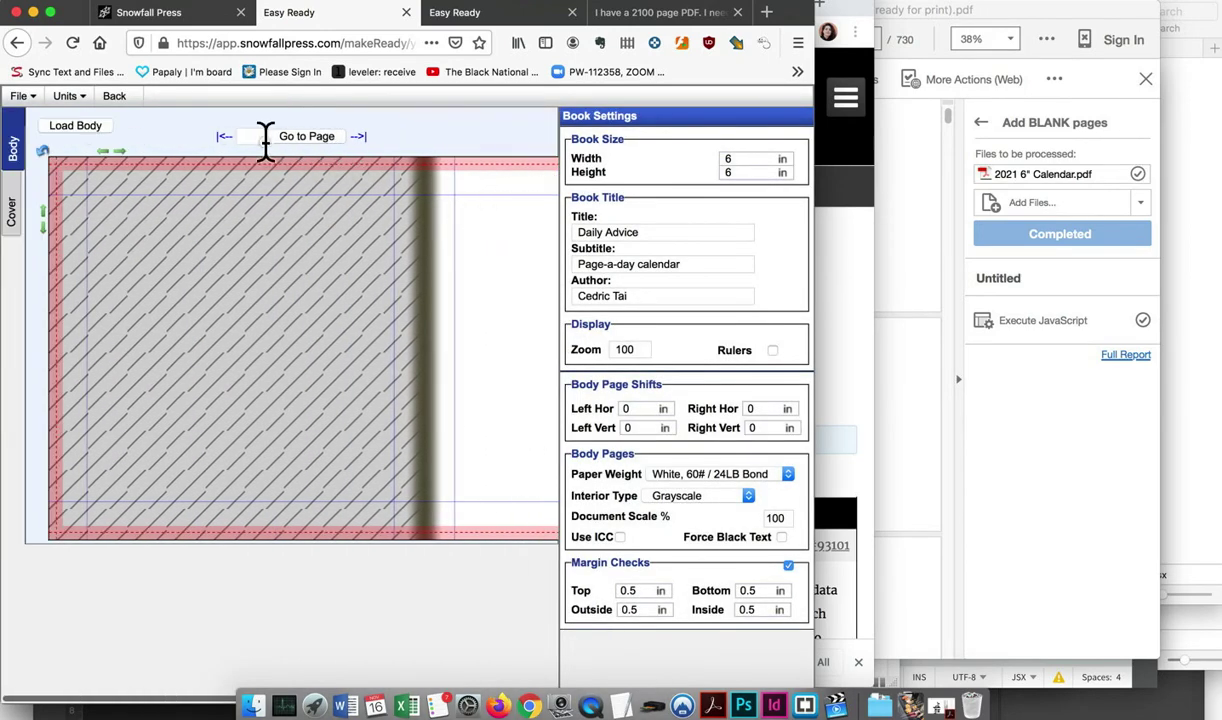
Jump to page 100 of the Daily Advice body
{"action": "left_click", "coordinate": [265, 140]}
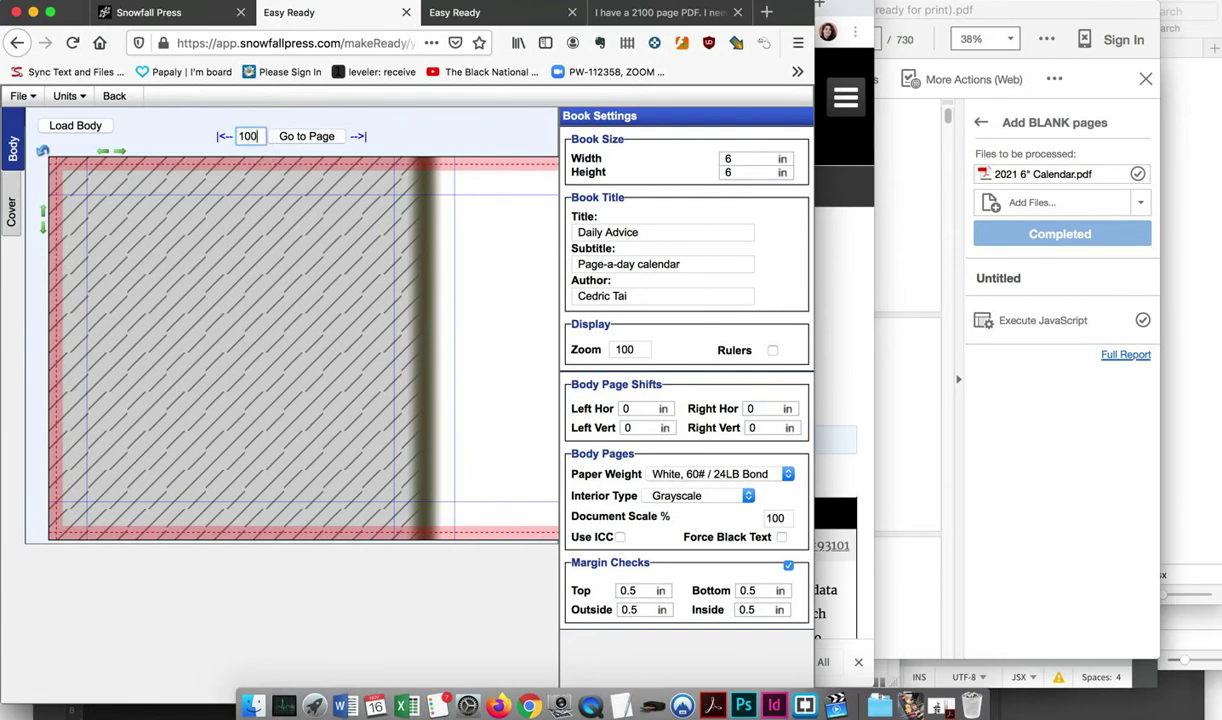
{"action": "type", "text": "100"}
{"action": "left_click", "coordinate": [285, 136]}
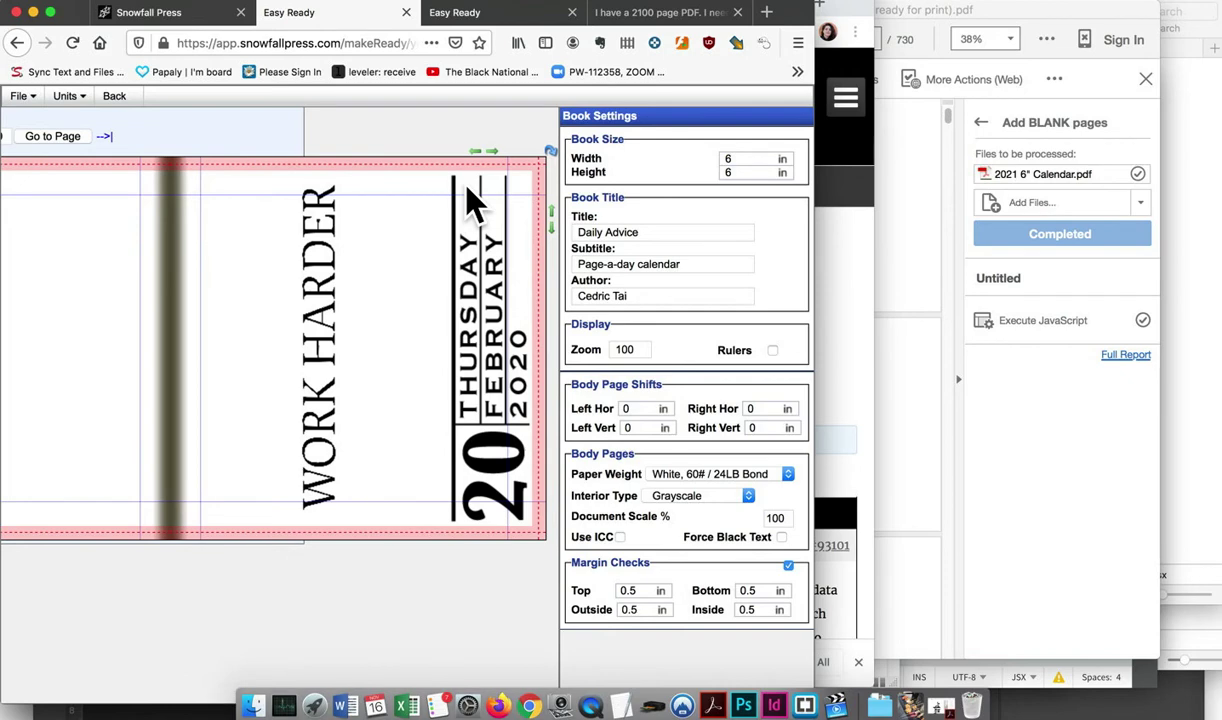
{"action": "scroll", "coordinate": [475, 205], "scroll_direction": "left", "scroll_amount": 2}
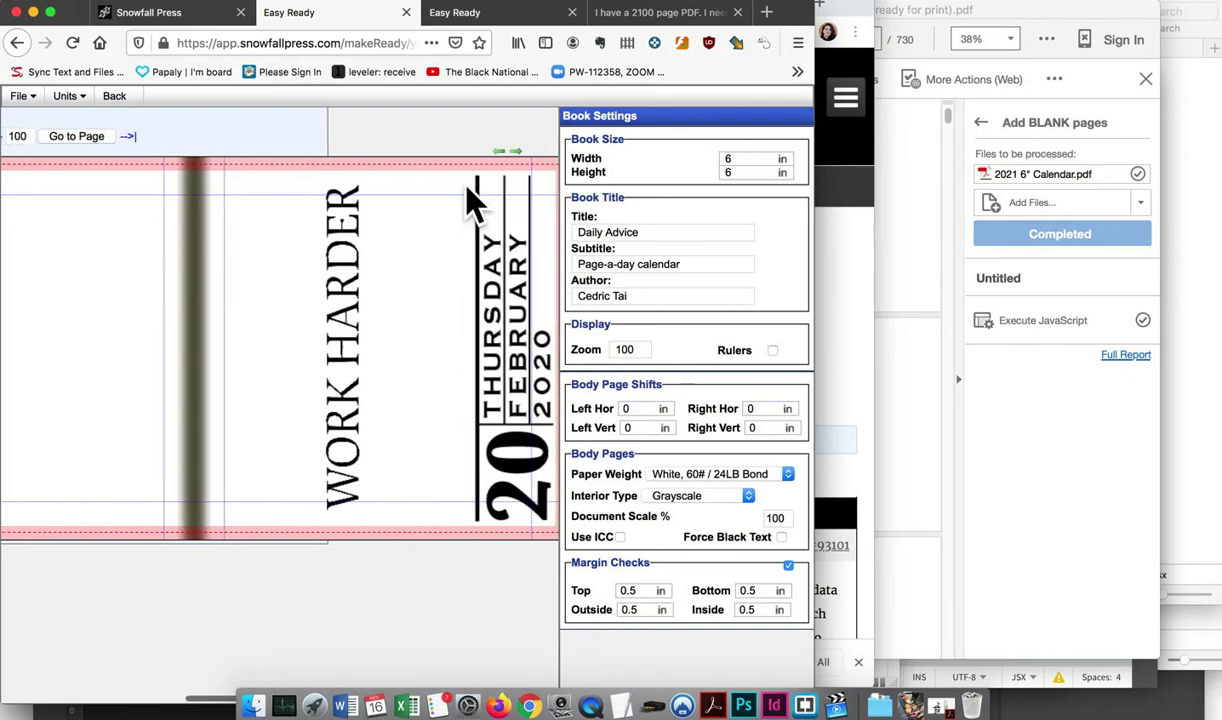
{"action": "scroll", "coordinate": [469, 199], "scroll_direction": "left", "scroll_amount": 5}
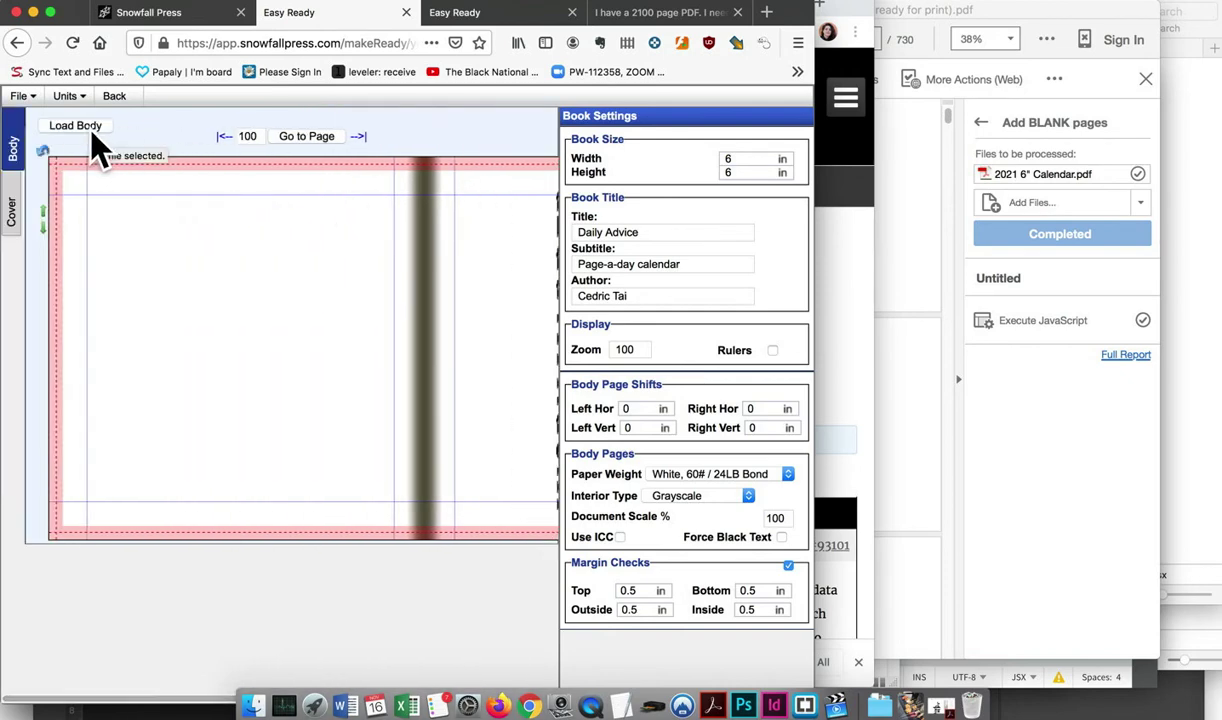
{"action": "left_click", "coordinate": [20, 96]}
{"action": "left_click", "coordinate": [28, 98]}
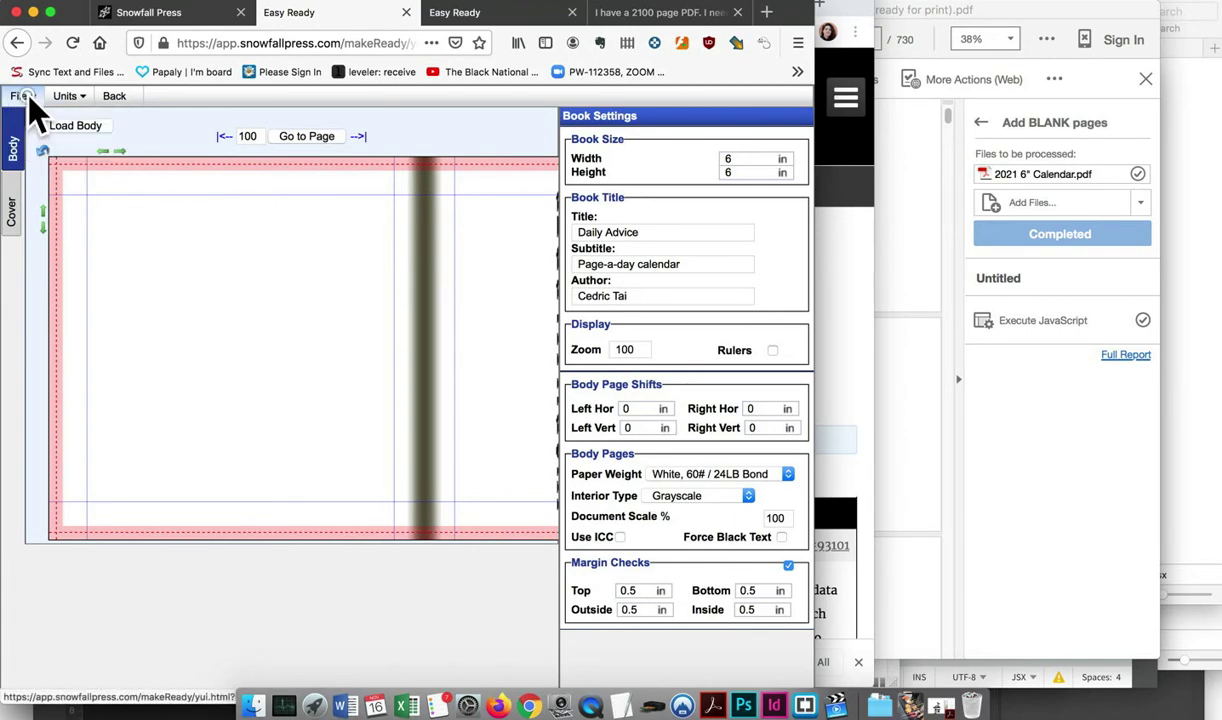
Load the 2021 Daily Advice book via Choose Book and jump to page 100
{"action": "left_click", "coordinate": [26, 94]}
{"action": "left_click", "coordinate": [46, 117]}
{"action": "left_click", "coordinate": [362, 360]}
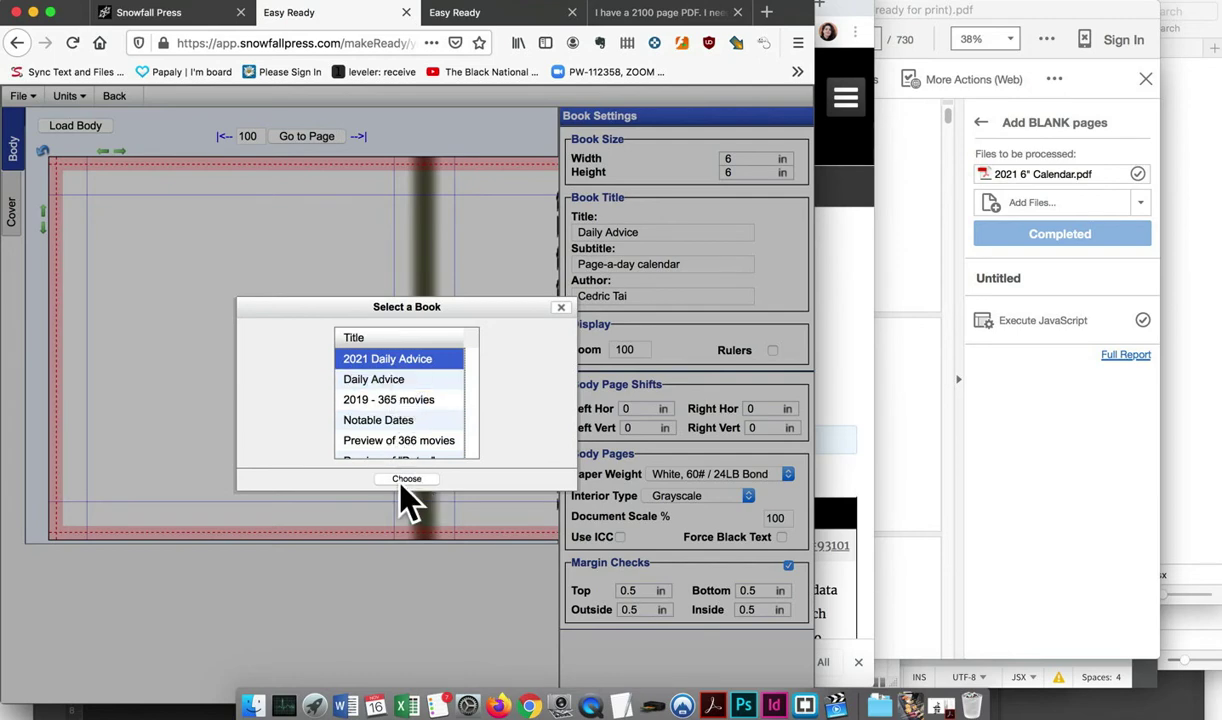
{"action": "left_click", "coordinate": [405, 480]}
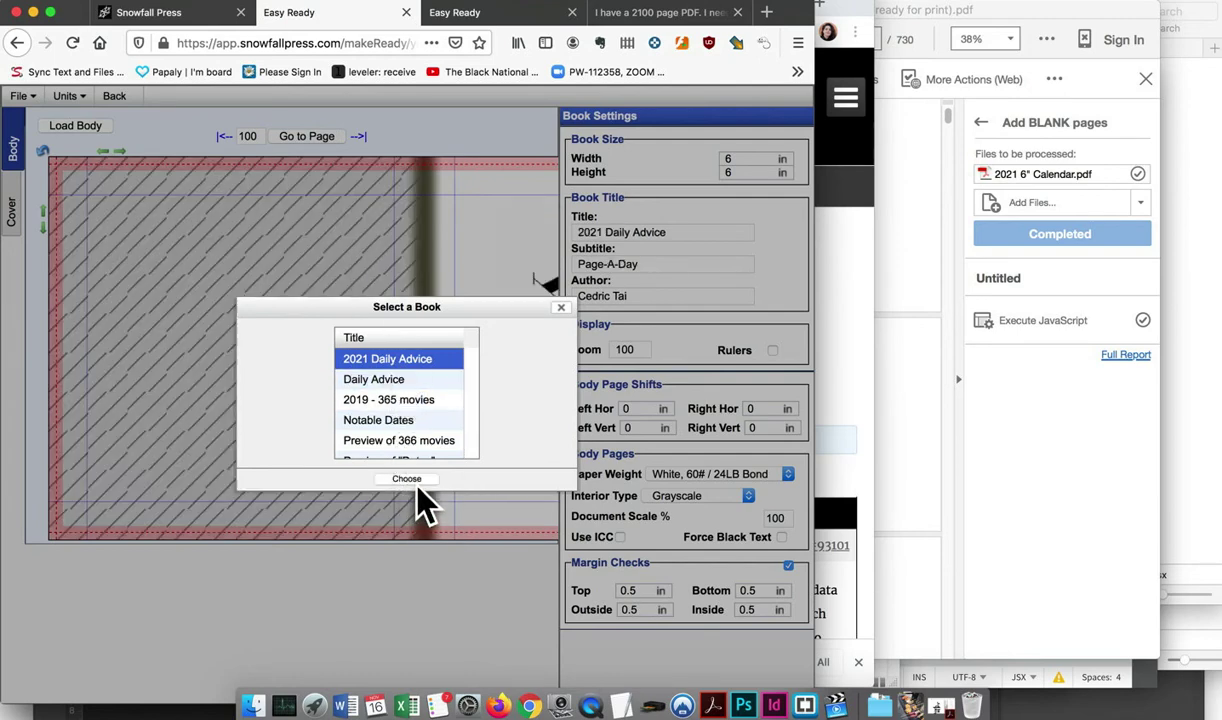
{"action": "left_click", "coordinate": [405, 480]}
{"action": "left_click", "coordinate": [561, 308]}
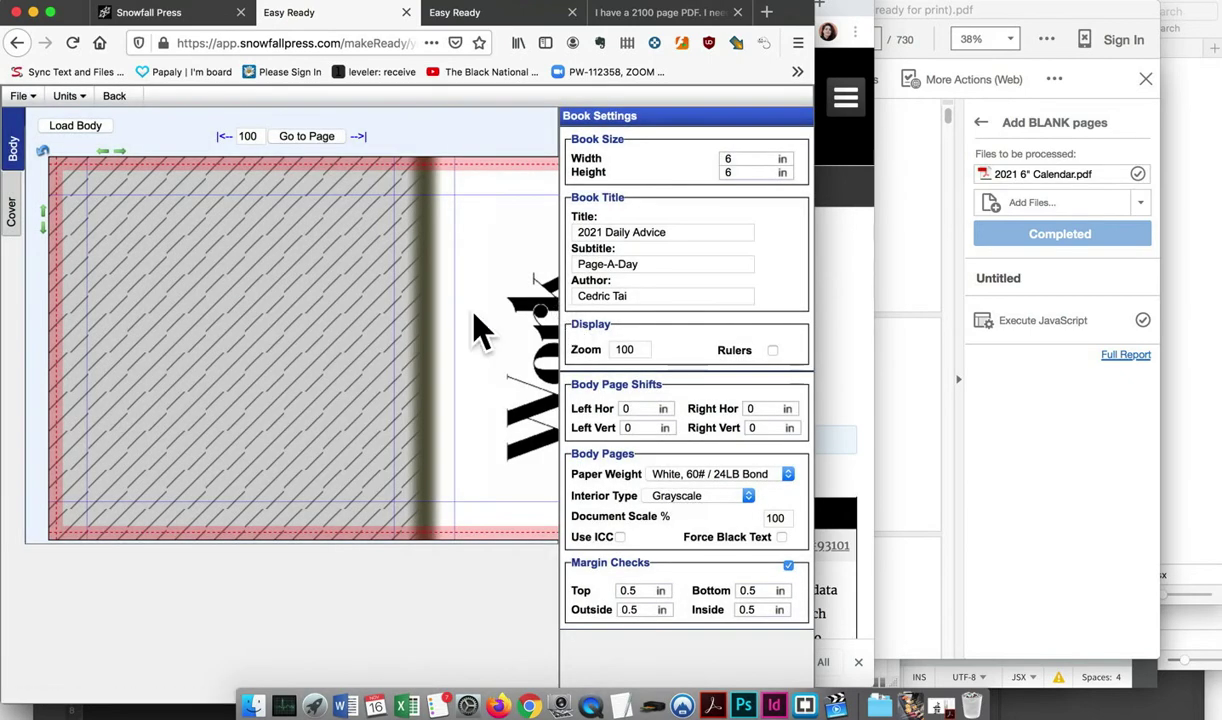
{"action": "scroll", "coordinate": [472, 327], "scroll_direction": "right", "scroll_amount": 5}
{"action": "left_click", "coordinate": [62, 136]}
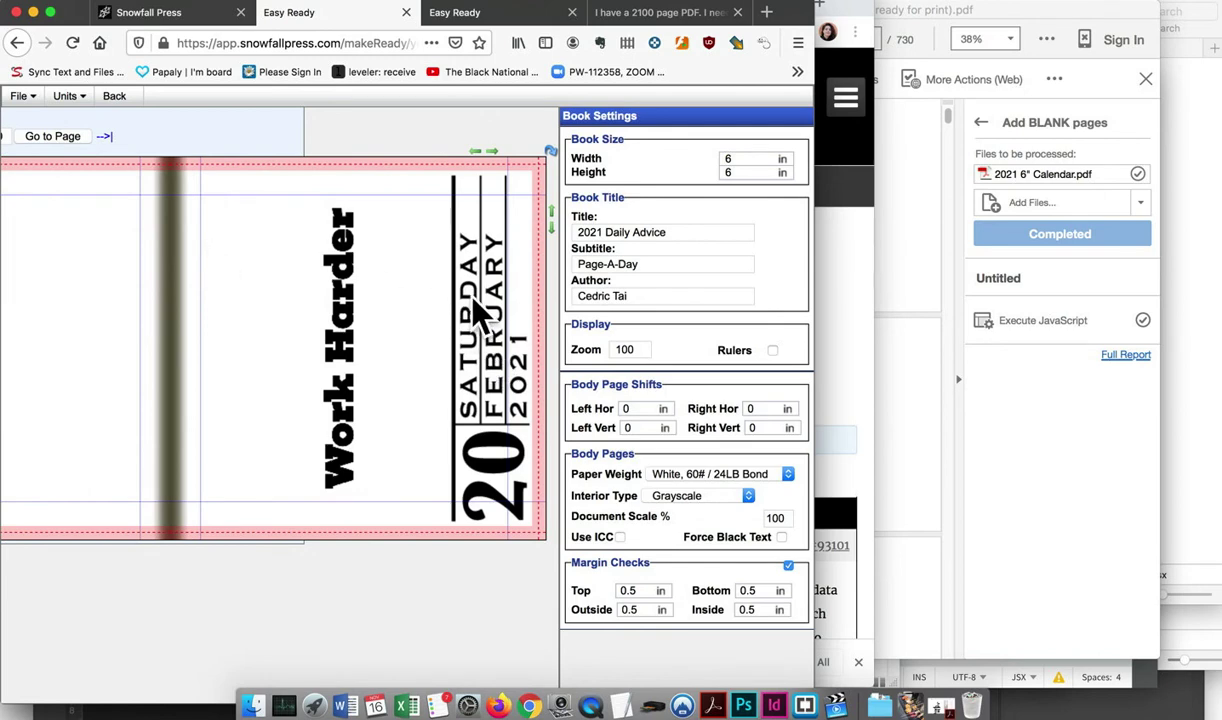
{"action": "scroll", "coordinate": [305, 380], "scroll_direction": "left", "scroll_amount": 5}
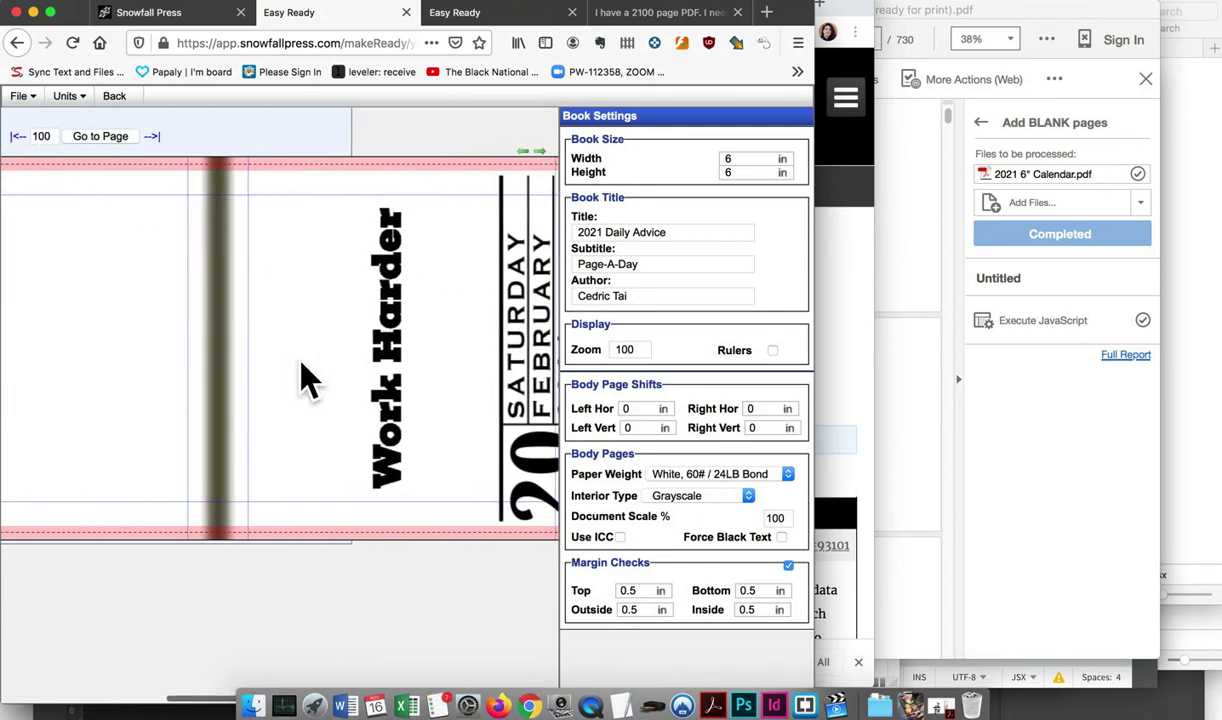
{"action": "scroll", "coordinate": [318, 378], "scroll_direction": "right", "scroll_amount": 5}
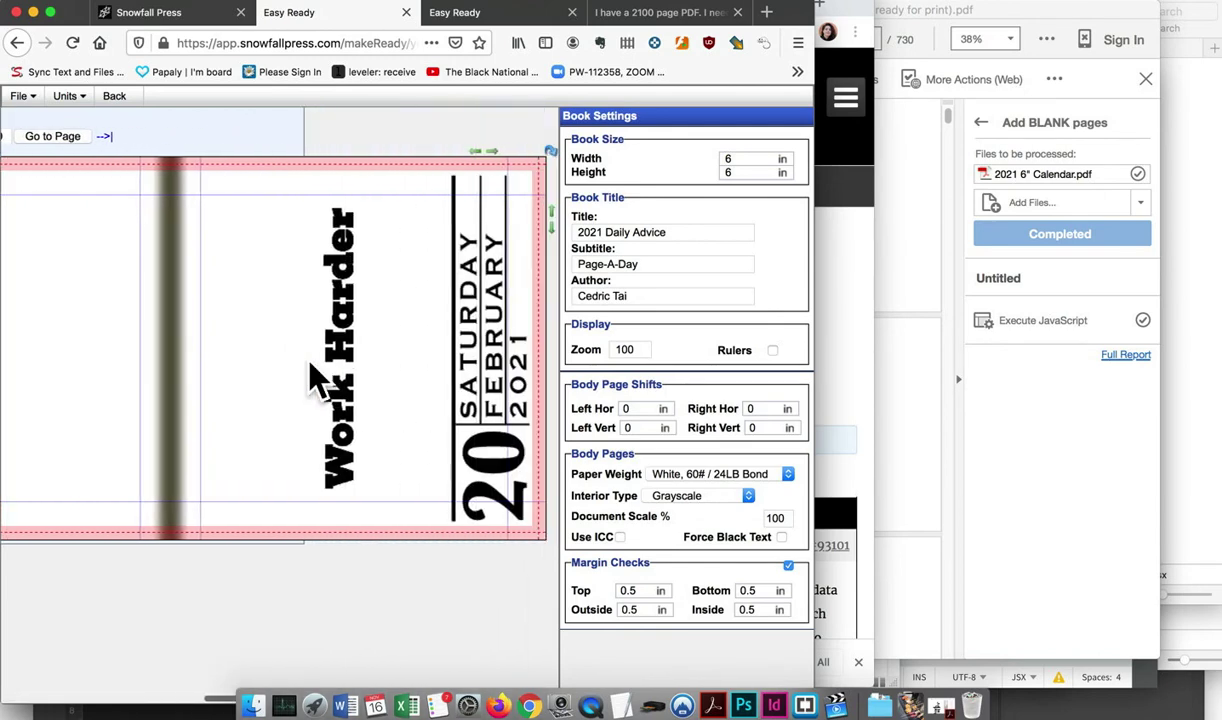
{"action": "scroll", "coordinate": [328, 378], "scroll_direction": "left", "scroll_amount": 5}
Set the cover's horizontal shift to 3.9 in and check the 1.76 in spine width
{"action": "left_click", "coordinate": [27, 215]}
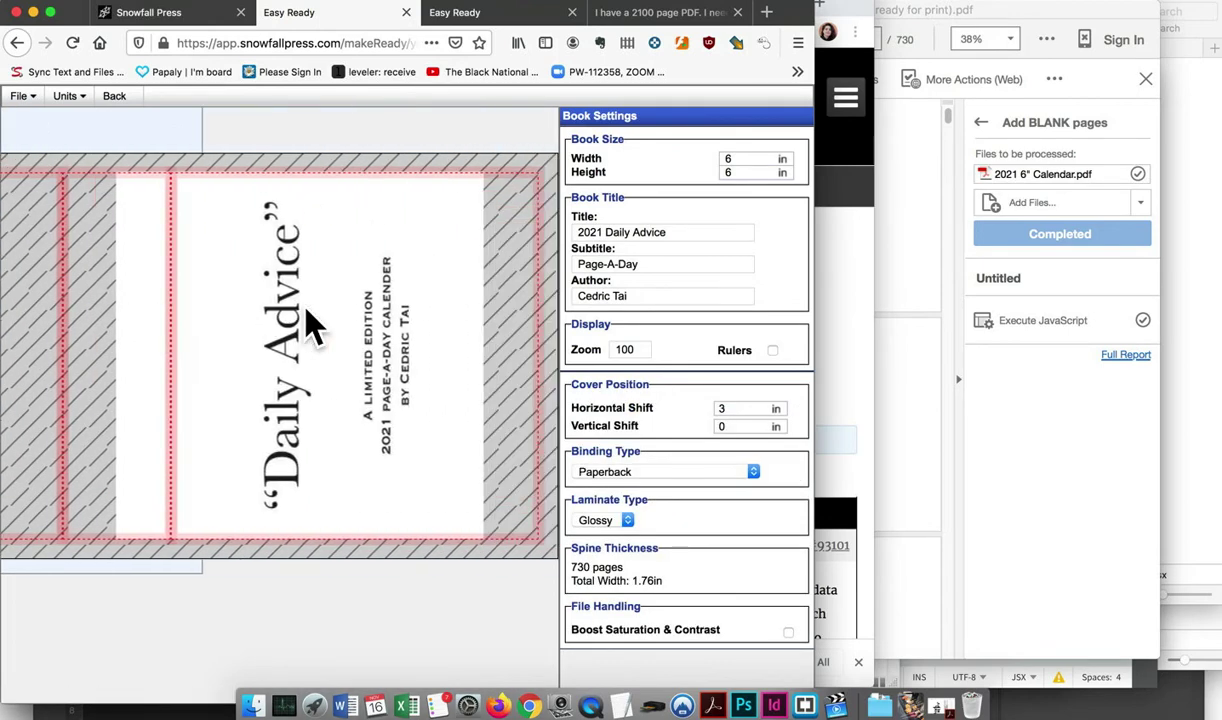
{"action": "scroll", "coordinate": [327, 327], "scroll_direction": "left", "scroll_amount": 1}
{"action": "scroll", "coordinate": [338, 322], "scroll_direction": "left", "scroll_amount": 1}
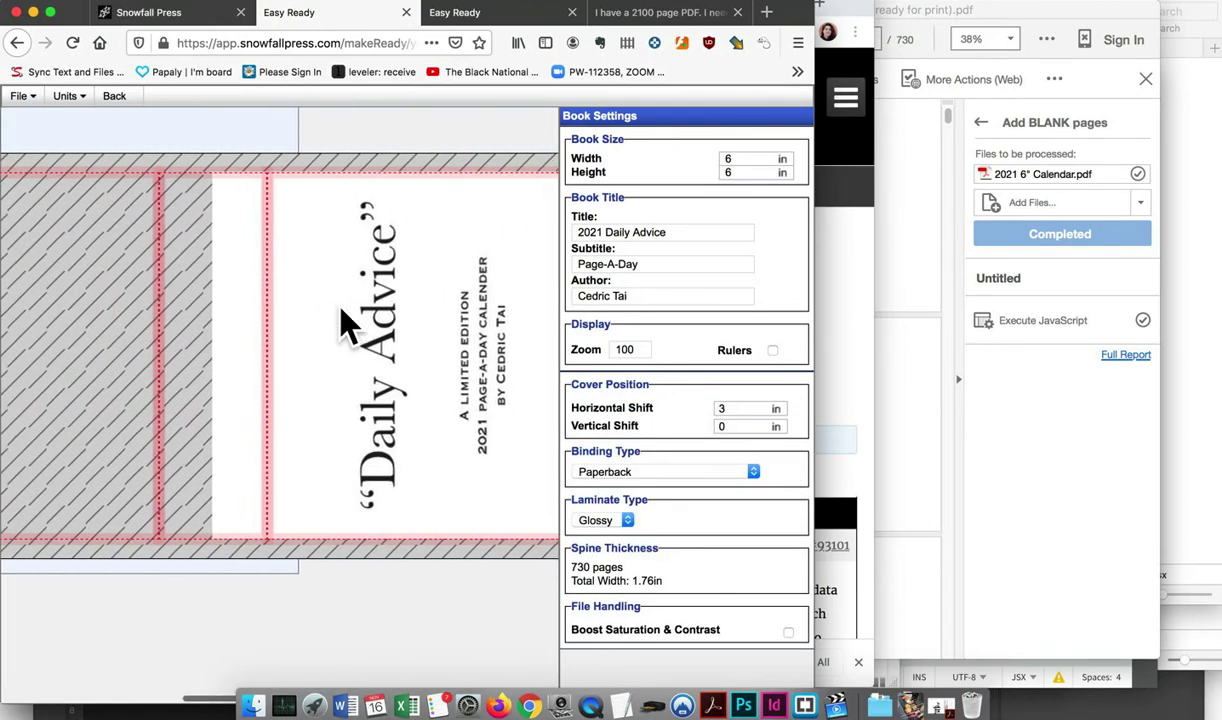
{"action": "left_click", "coordinate": [748, 408]}
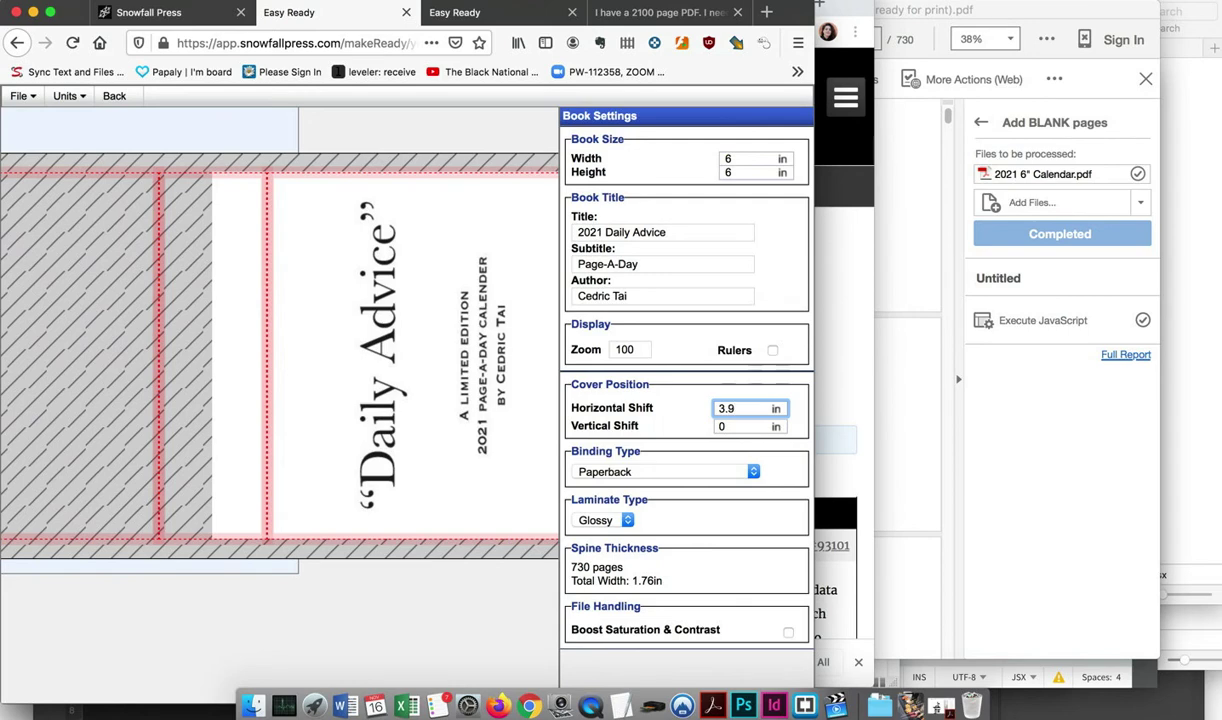
{"action": "left_click", "coordinate": [748, 426]}
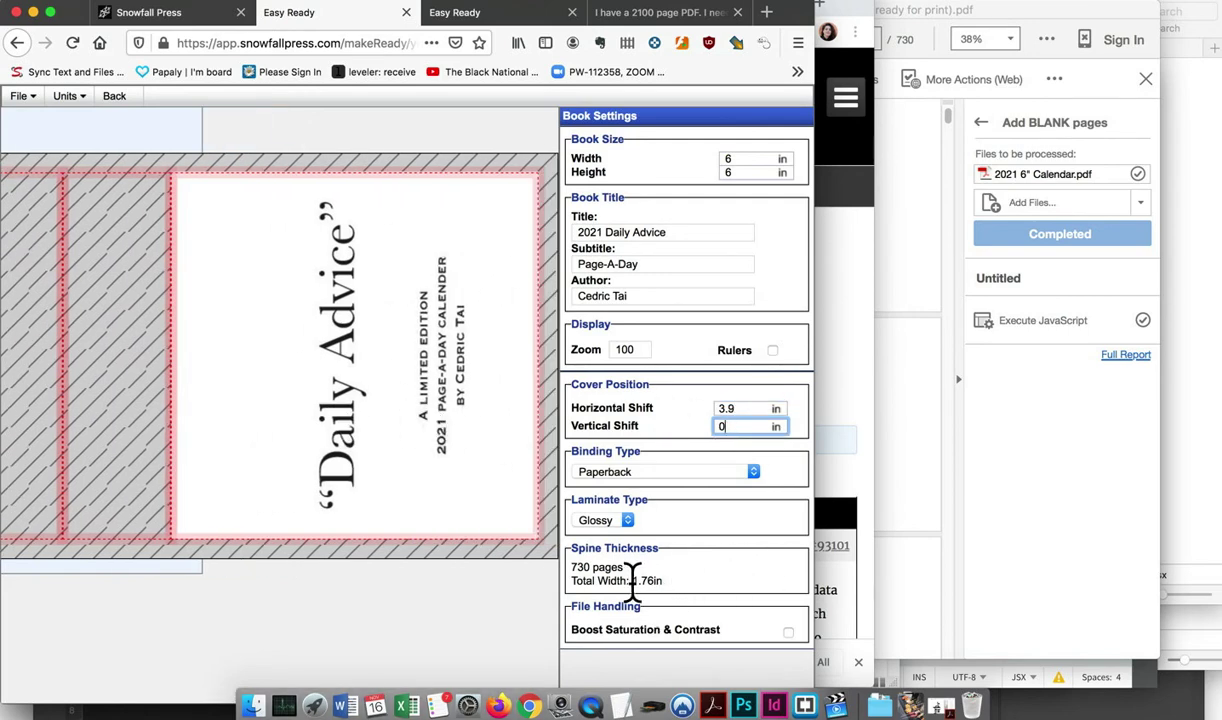
{"action": "left_click_drag", "start_coordinate": [632, 580], "coordinate": [660, 584]}
{"action": "scroll", "coordinate": [346, 341], "scroll_direction": "left", "scroll_amount": 5}
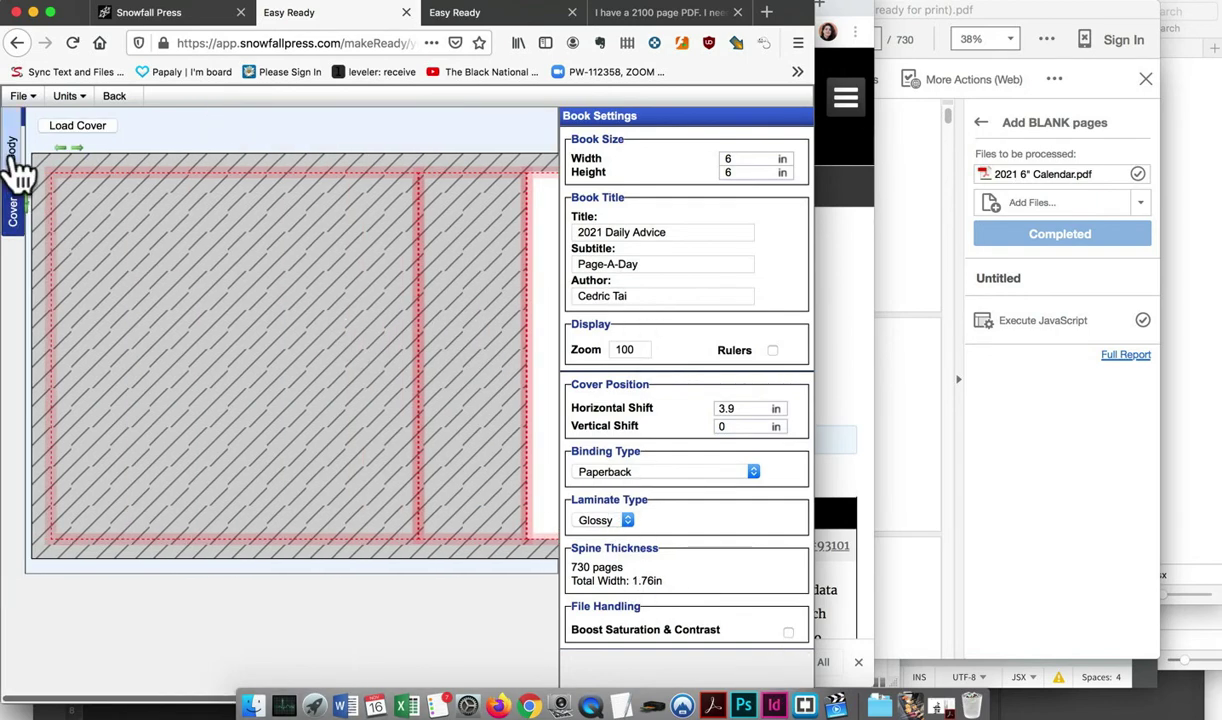
Review the calendar body pages, jump to page 366, then bring up the blank-pages forum answer
{"action": "left_click", "coordinate": [14, 160]}
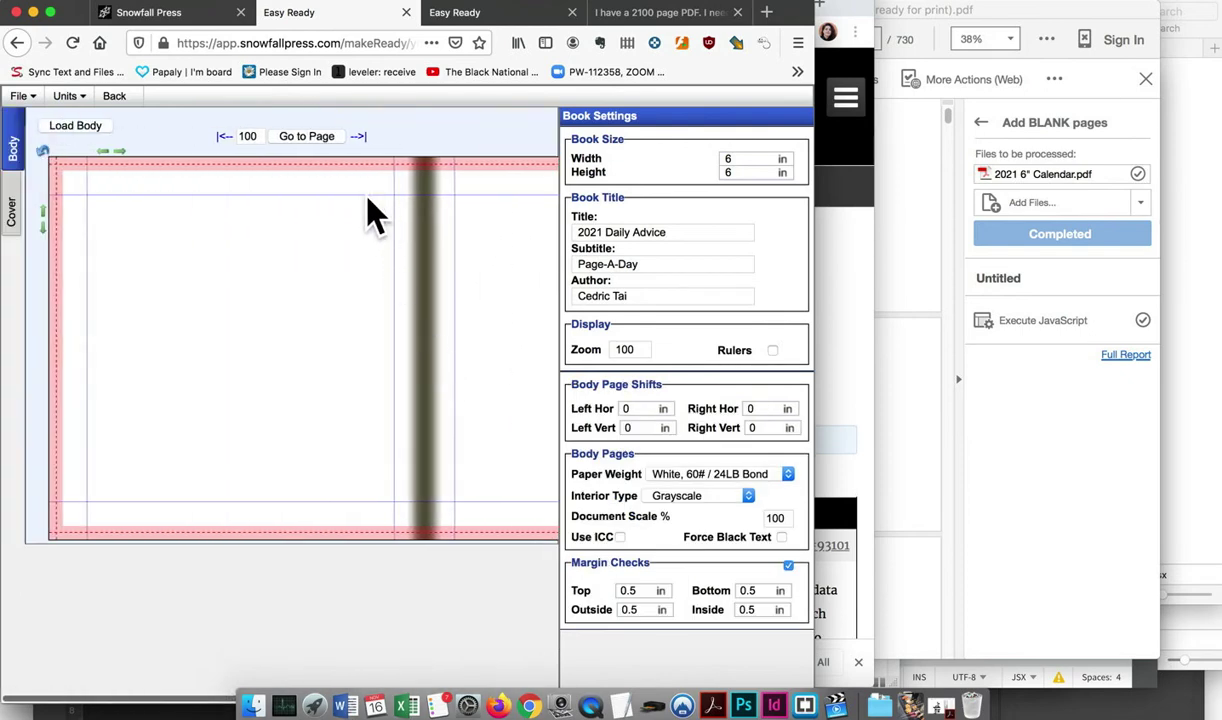
{"action": "scroll", "coordinate": [365, 220], "scroll_direction": "right", "scroll_amount": 3}
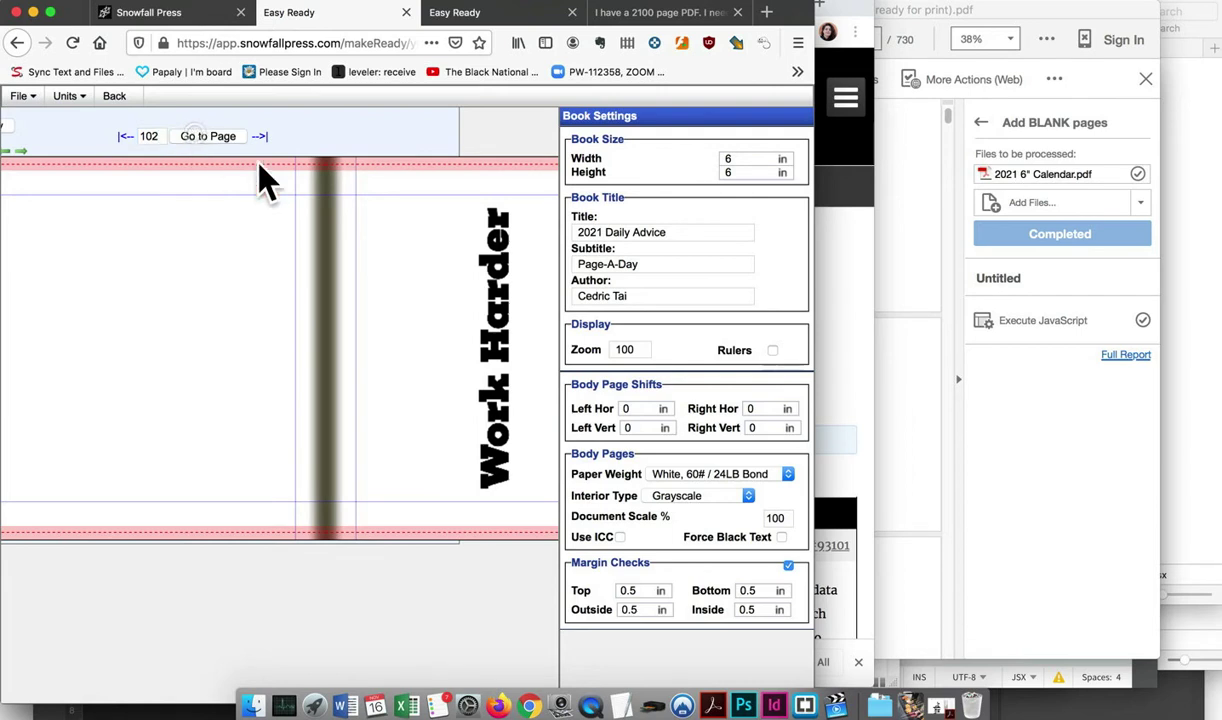
{"action": "scroll", "coordinate": [438, 270], "scroll_direction": "right", "scroll_amount": 3}
{"action": "scroll", "coordinate": [430, 270], "scroll_direction": "right", "scroll_amount": 2}
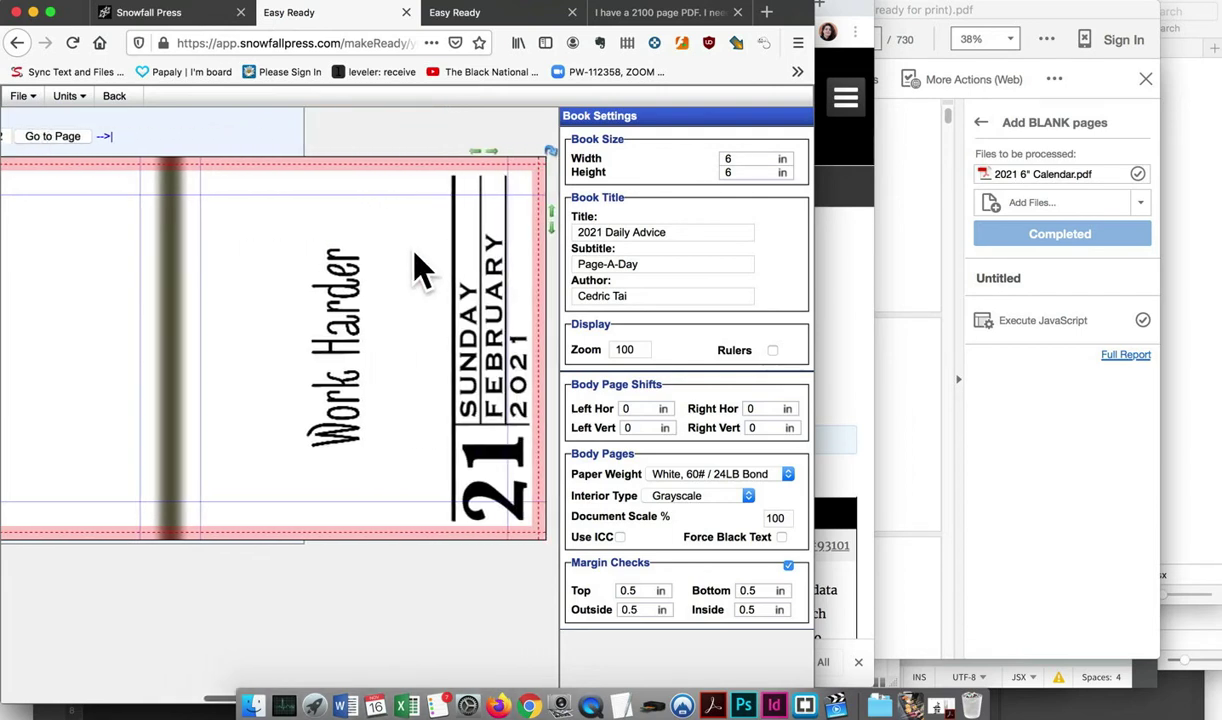
{"action": "scroll", "coordinate": [420, 268], "scroll_direction": "left", "scroll_amount": 1}
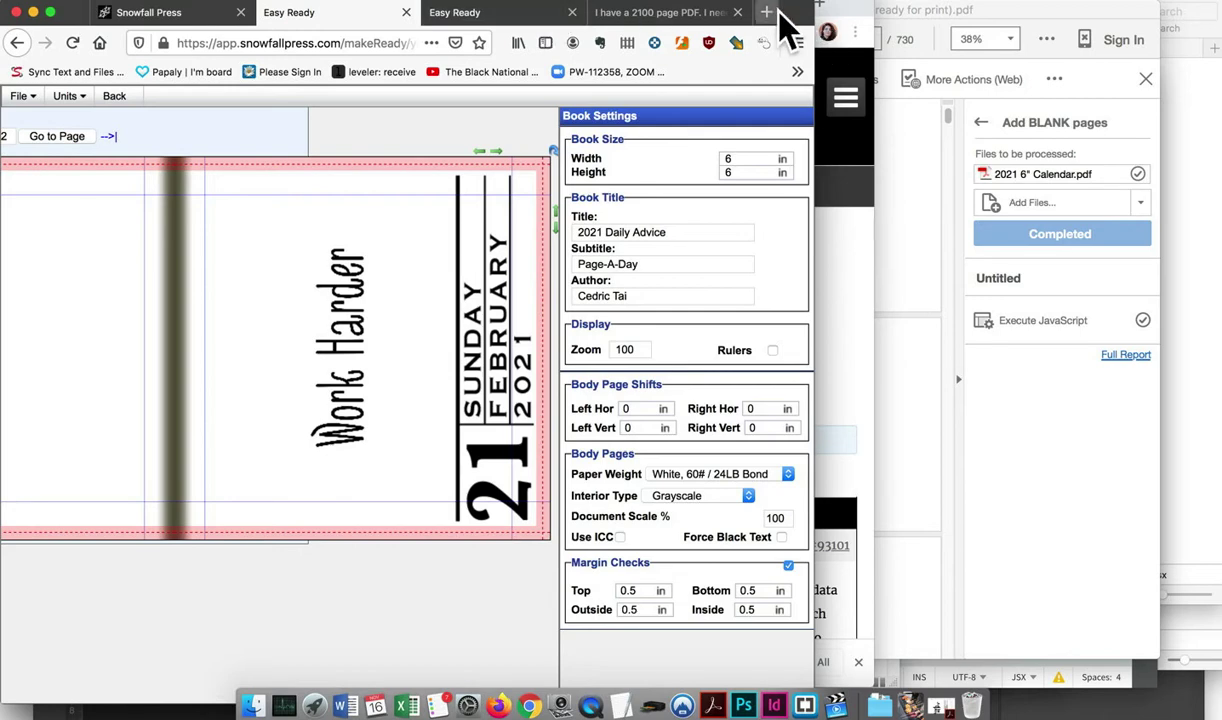
{"action": "scroll", "coordinate": [95, 240], "scroll_direction": "left", "scroll_amount": 5}
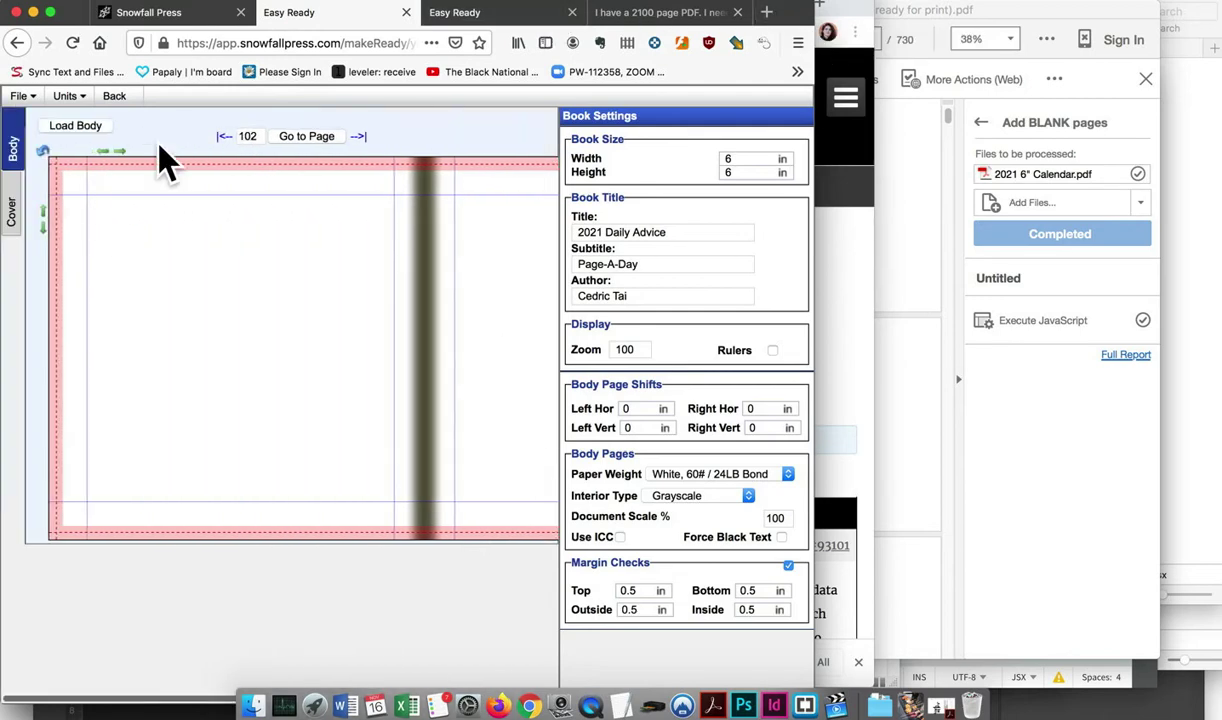
{"action": "double_click", "coordinate": [250, 136]}
{"action": "type", "text": "366"}
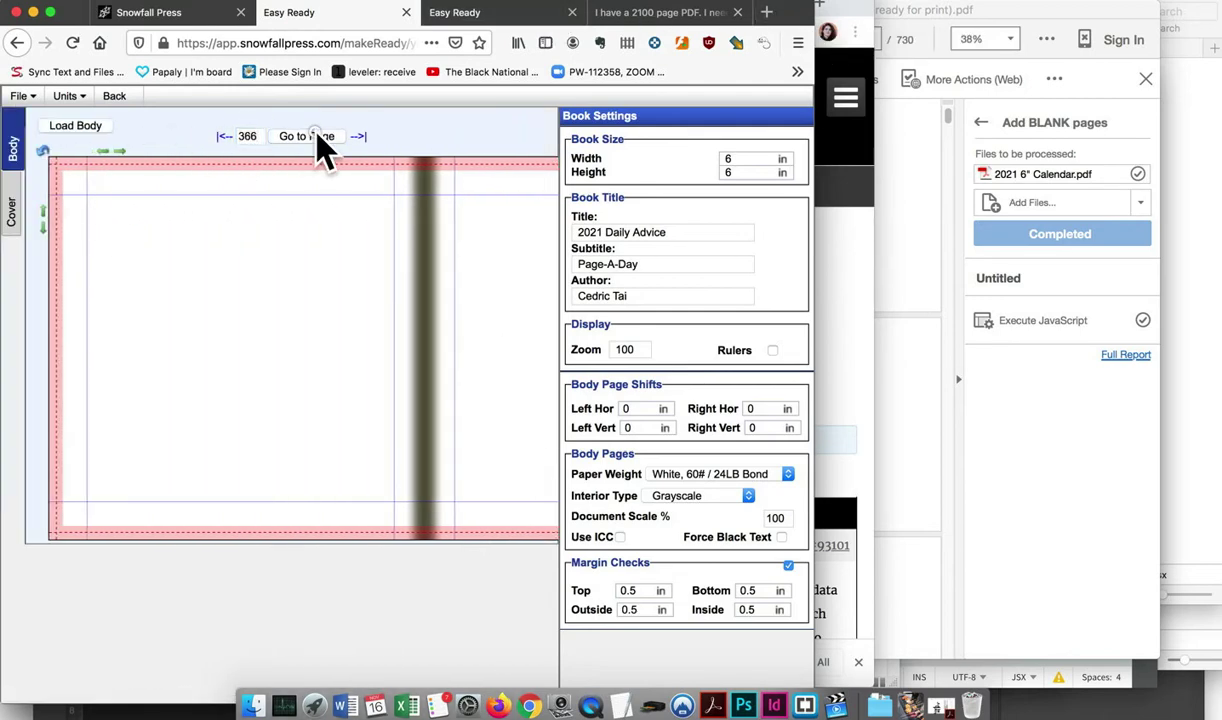
{"action": "left_click", "coordinate": [316, 138]}
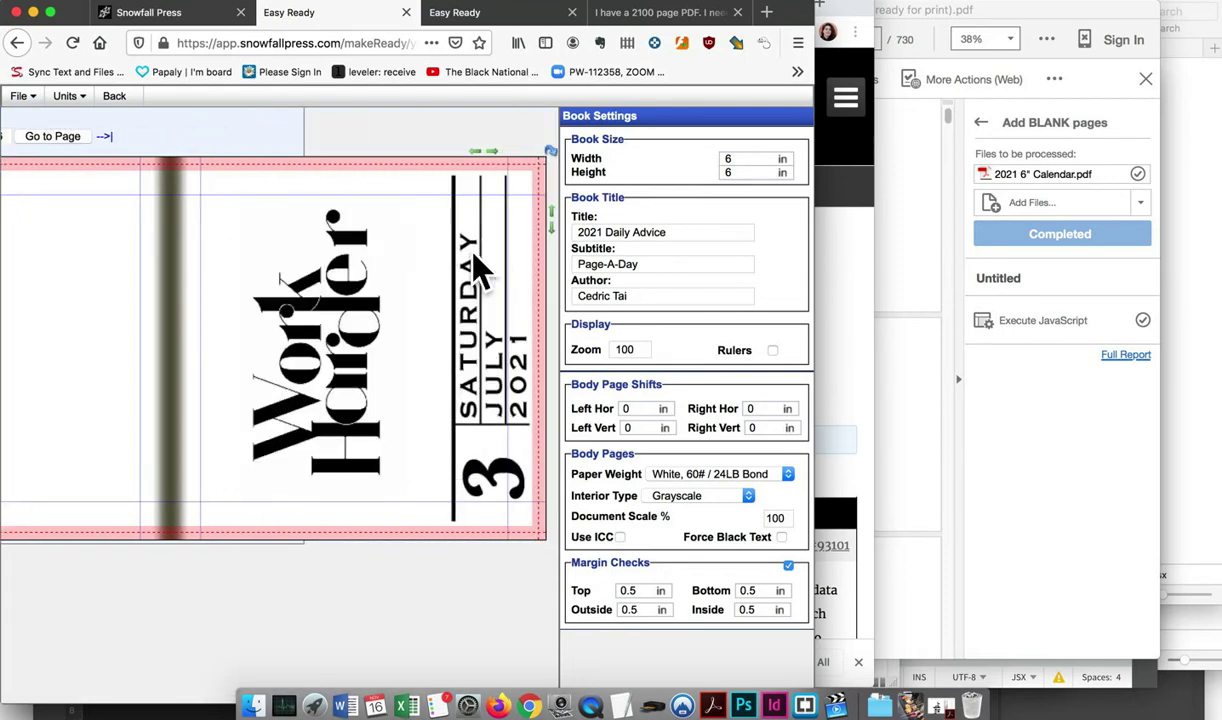
{"action": "left_click", "coordinate": [708, 20]}
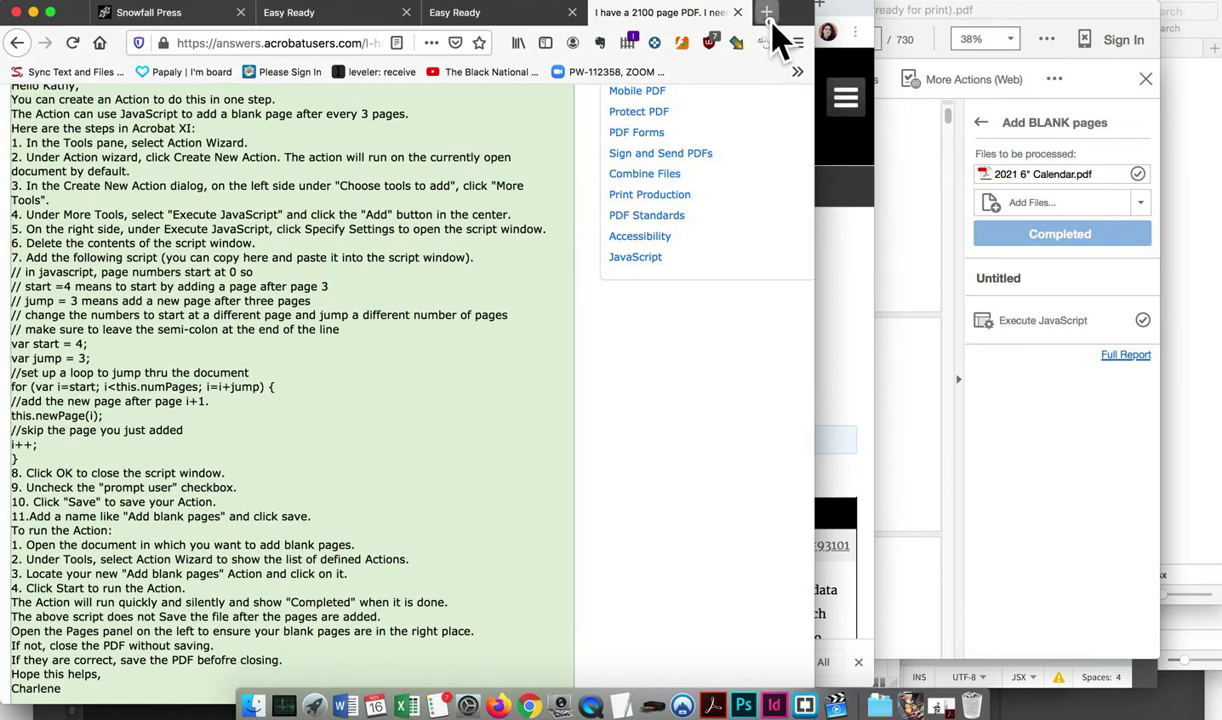
In a new tab, Google 'what day is july 3rd 2021' to confirm it's a Saturday
{"action": "left_click", "coordinate": [768, 14]}
{"action": "left_click", "coordinate": [240, 156]}
{"action": "type", "text": "what day is "}
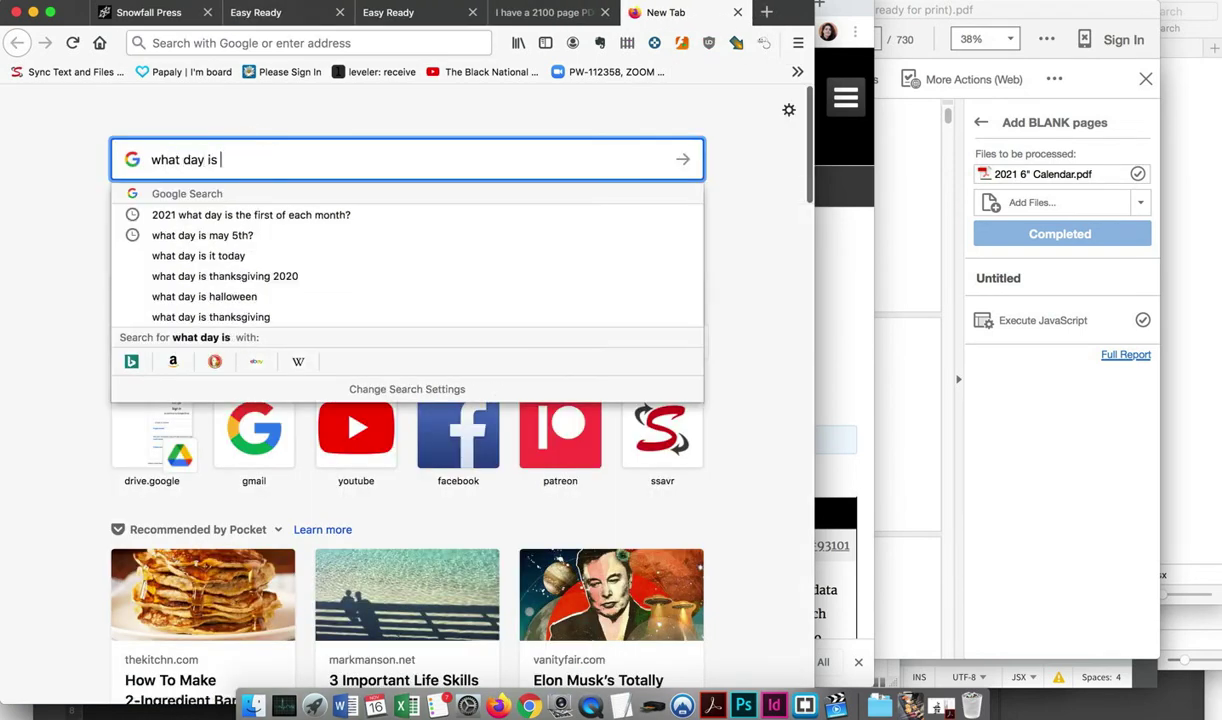
{"action": "type", "text": "july 23"}
{"action": "key", "text": "BackSpace"}
{"action": "key", "text": "BackSpace"}
{"action": "type", "text": "34"}
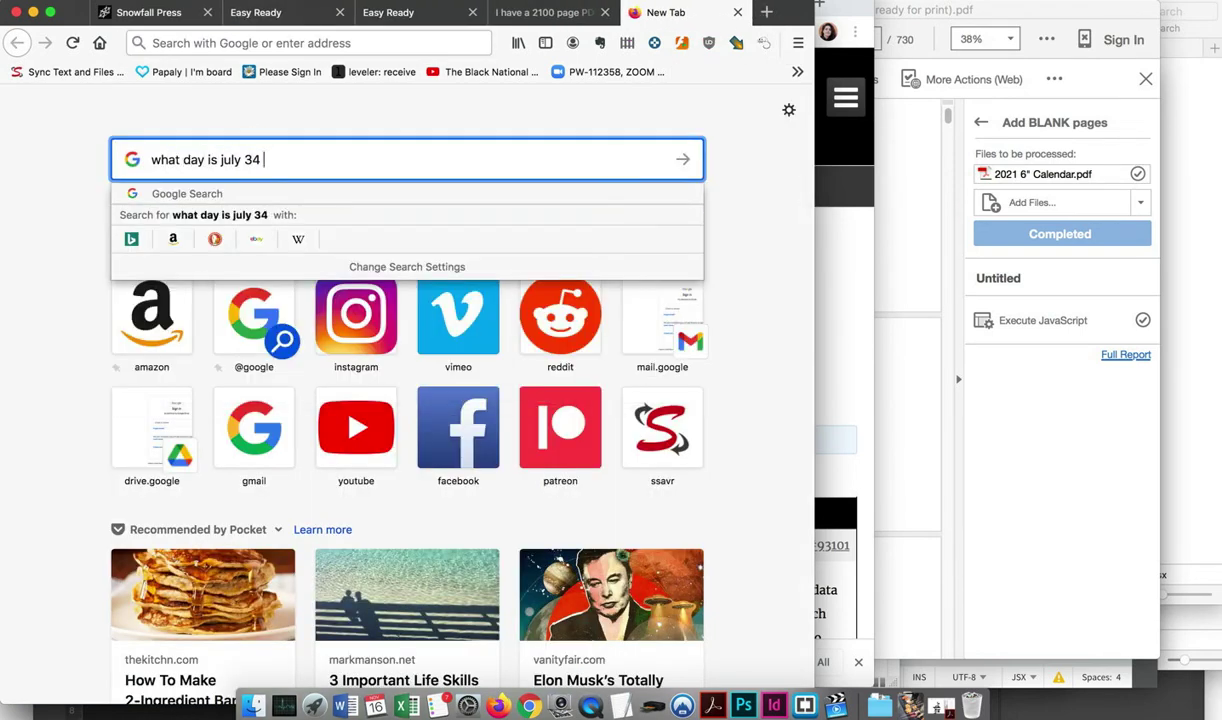
{"action": "key", "text": "BackSpace"}
{"action": "type", "text": "rd 2021"}
{"action": "key", "text": "Return"}
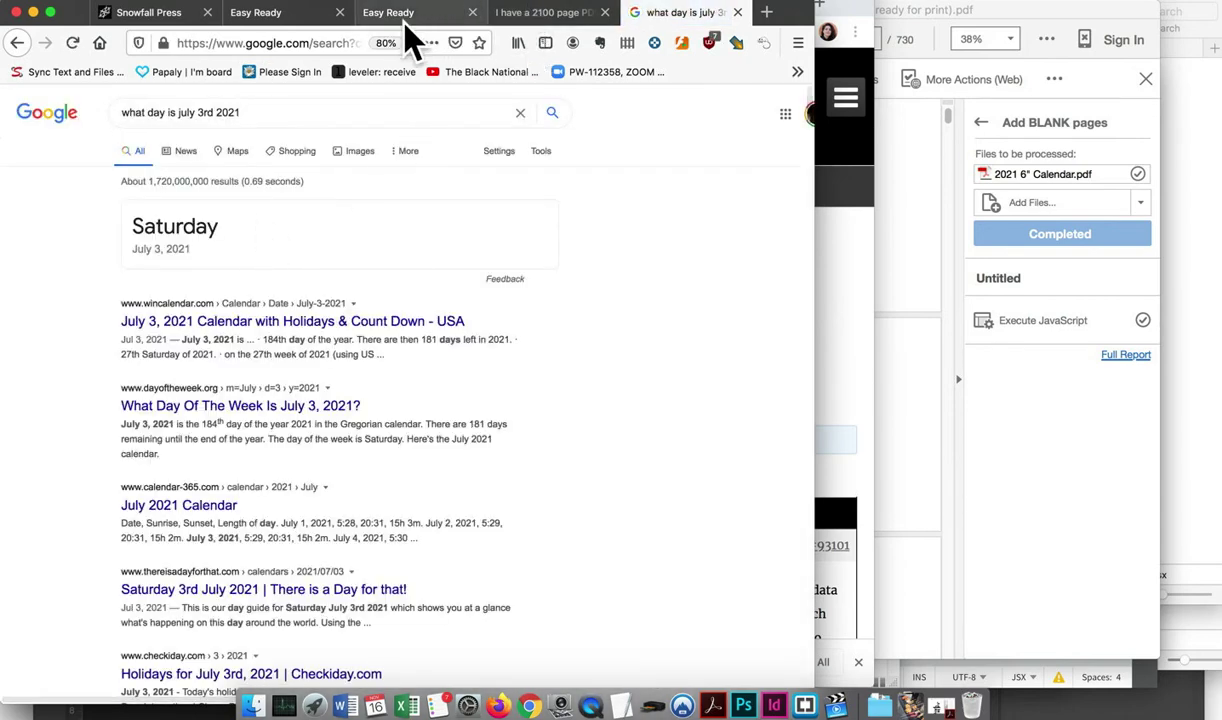
Return to the Snowfall Press book editor and go Back to the Book Setup page
{"action": "left_click", "coordinate": [183, 14]}
{"action": "left_click", "coordinate": [258, 14]}
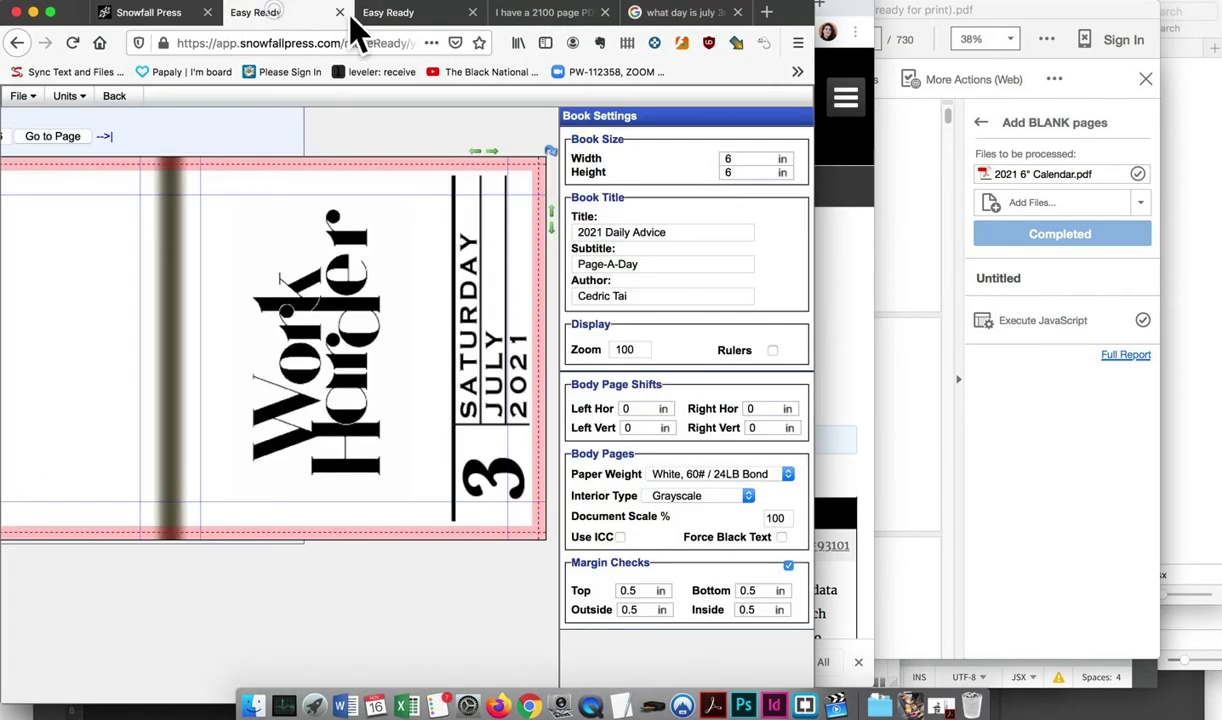
{"action": "scroll", "coordinate": [334, 309], "scroll_direction": "left", "scroll_amount": 5}
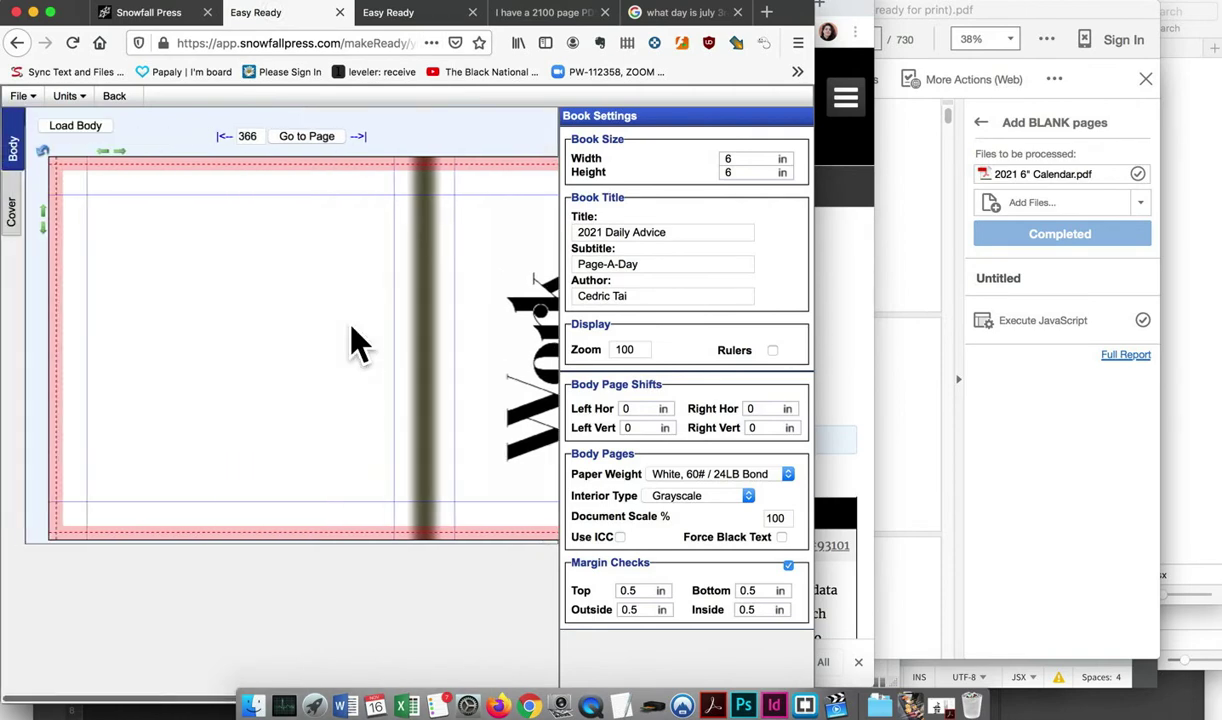
{"action": "left_click", "coordinate": [128, 101]}
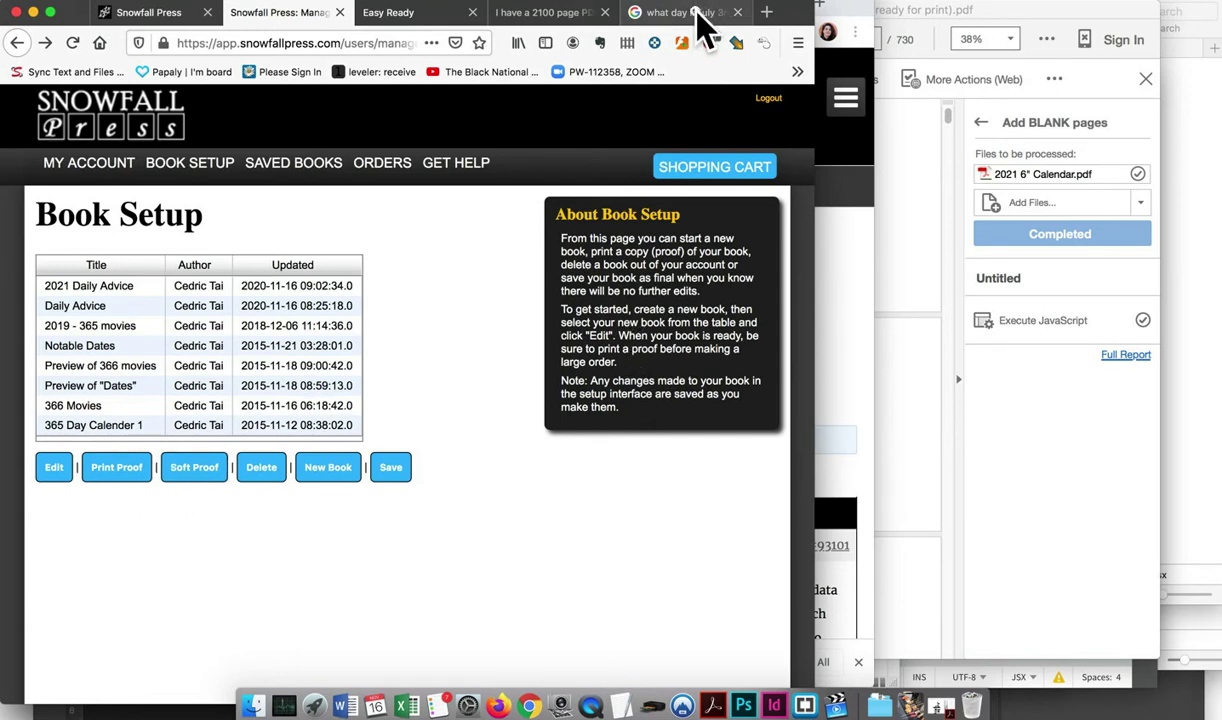
Search Google for 'soft proof vs print proof snowfall press' and read the Soft Proof vs. Physical Proof article
{"action": "left_click", "coordinate": [670, 12]}
{"action": "triple_click", "coordinate": [96, 112]}
{"action": "type", "text": "sof"}
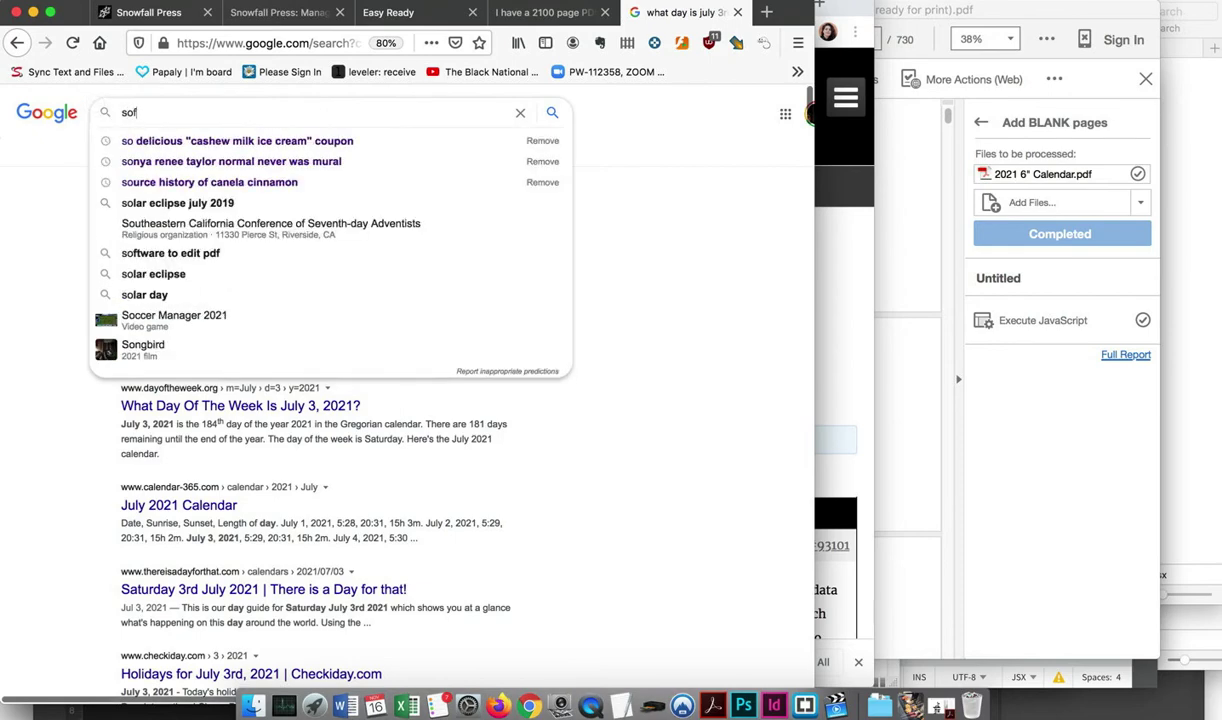
{"action": "type", "text": "t proof vs print p"}
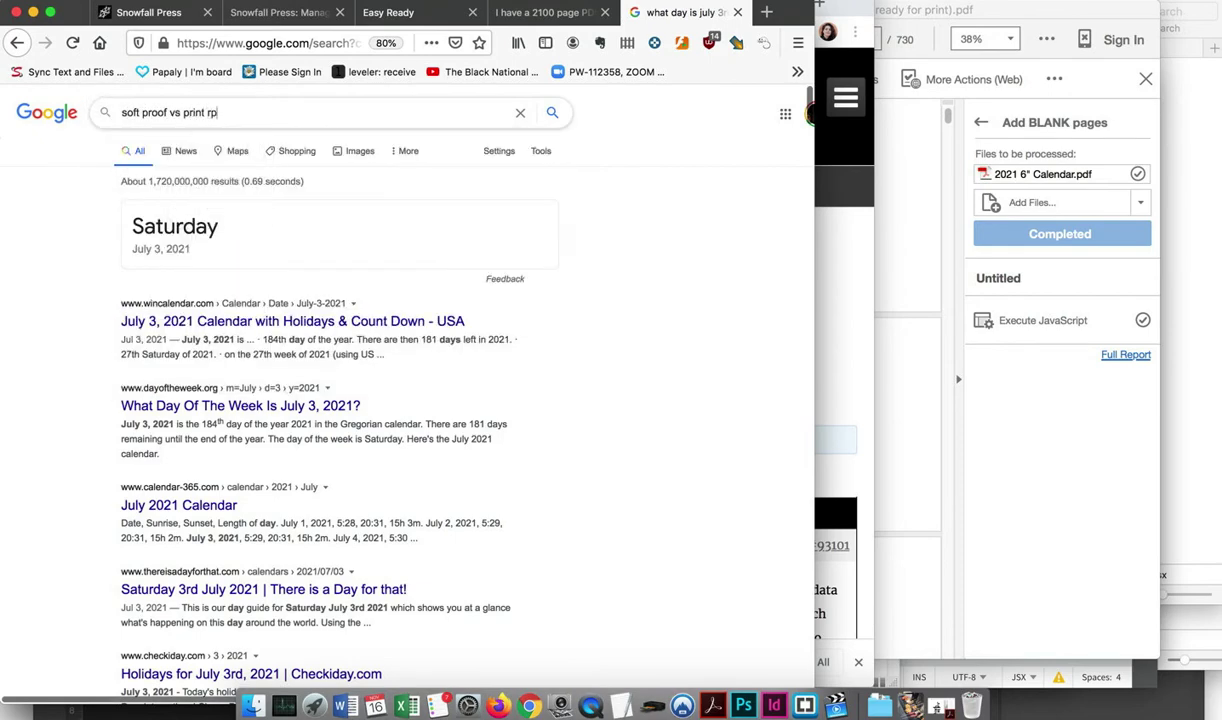
{"action": "type", "text": "roof"}
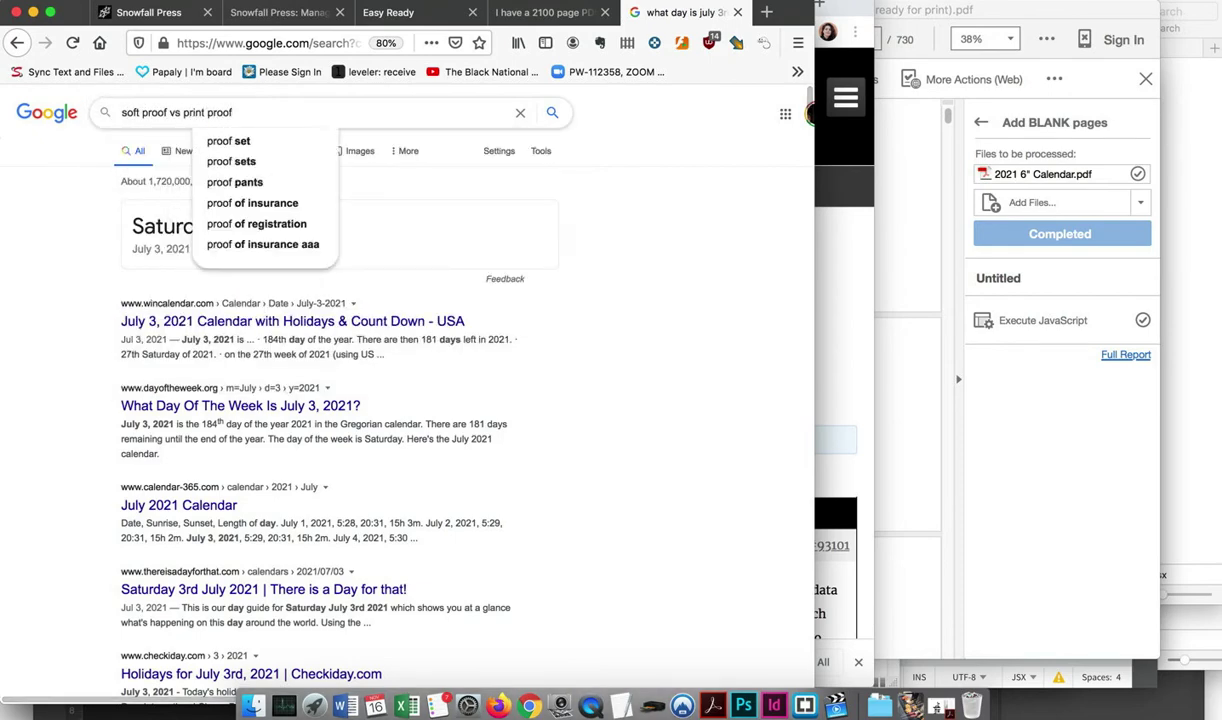
{"action": "type", "text": " snowfall press"}
{"action": "key", "text": "Return"}
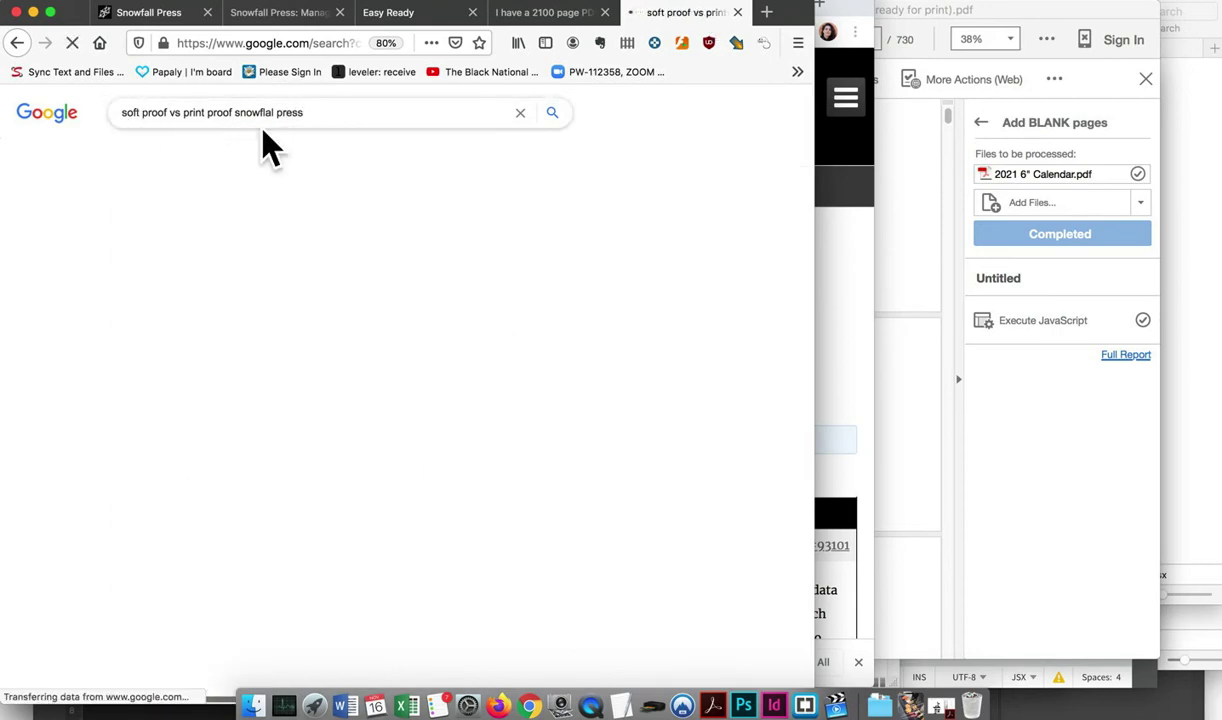
{"action": "left_click", "coordinate": [255, 273]}
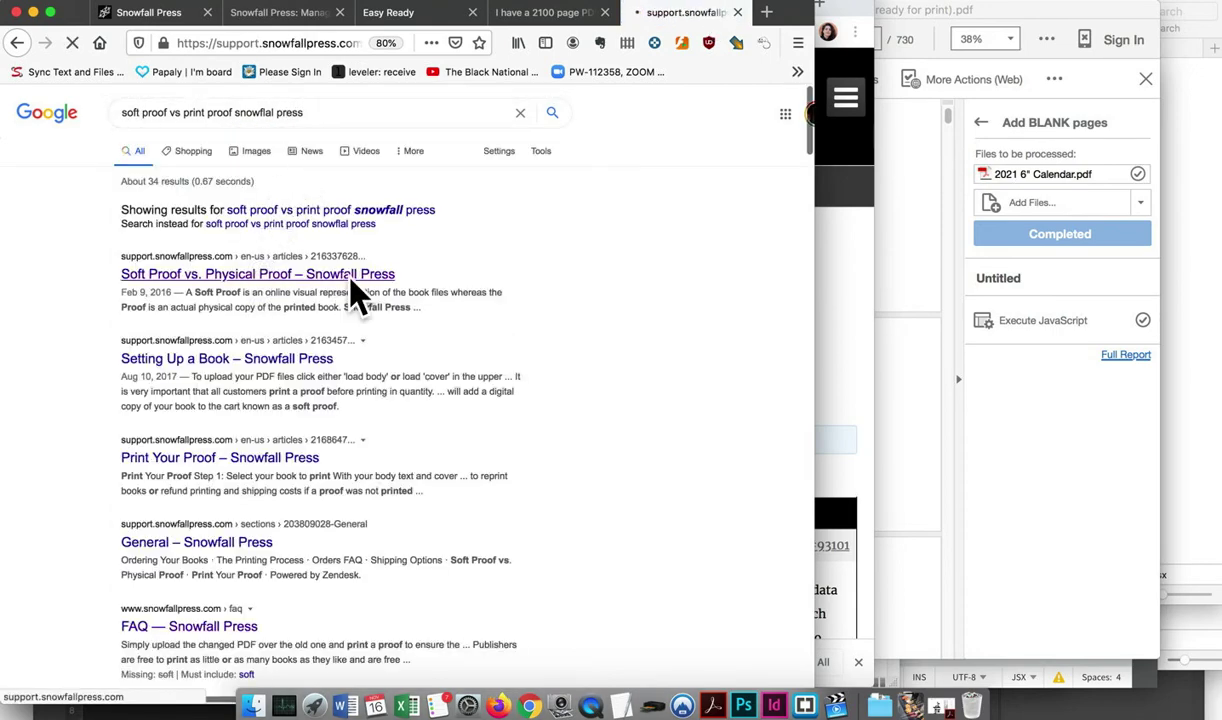
{"action": "scroll", "coordinate": [430, 385], "scroll_direction": "down", "scroll_amount": 3}
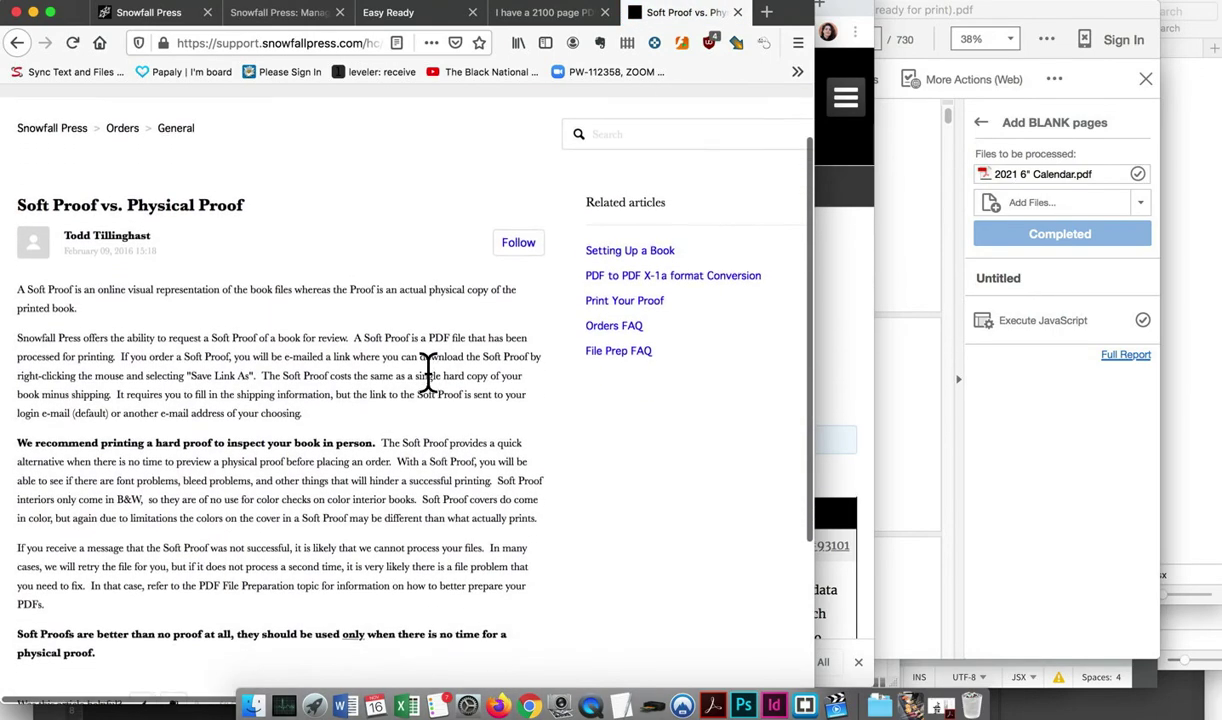
{"action": "scroll", "coordinate": [428, 372], "scroll_direction": "down", "scroll_amount": 1}
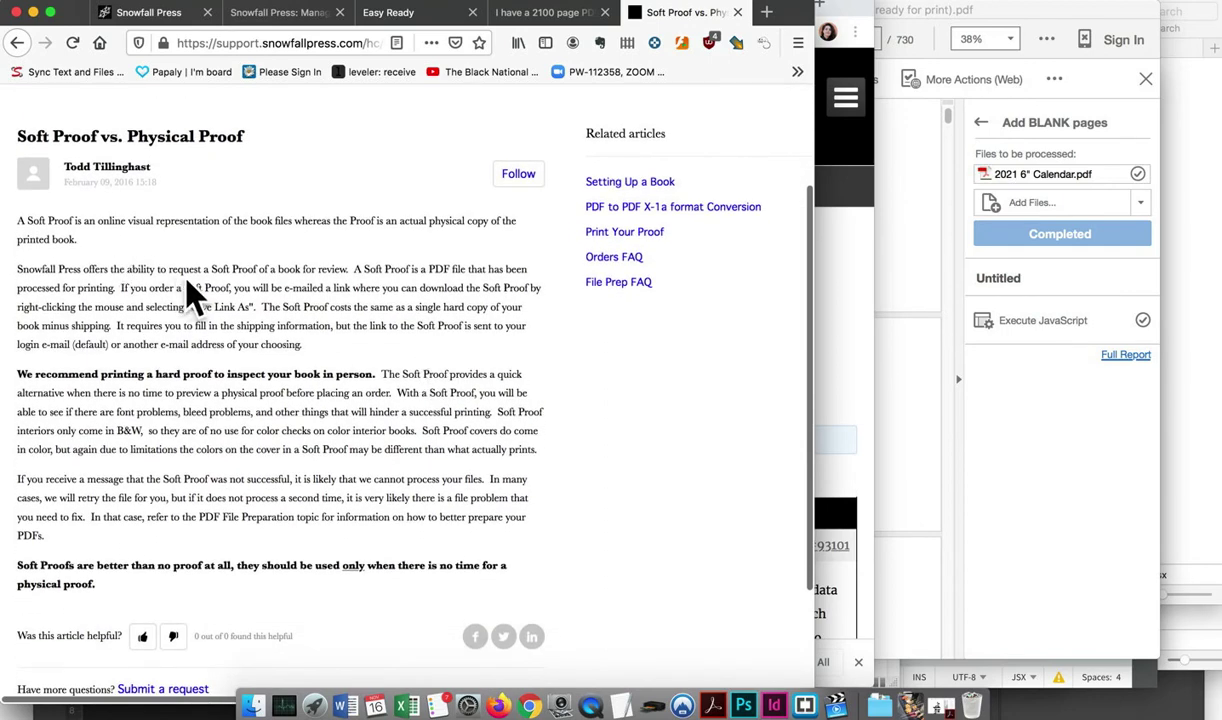
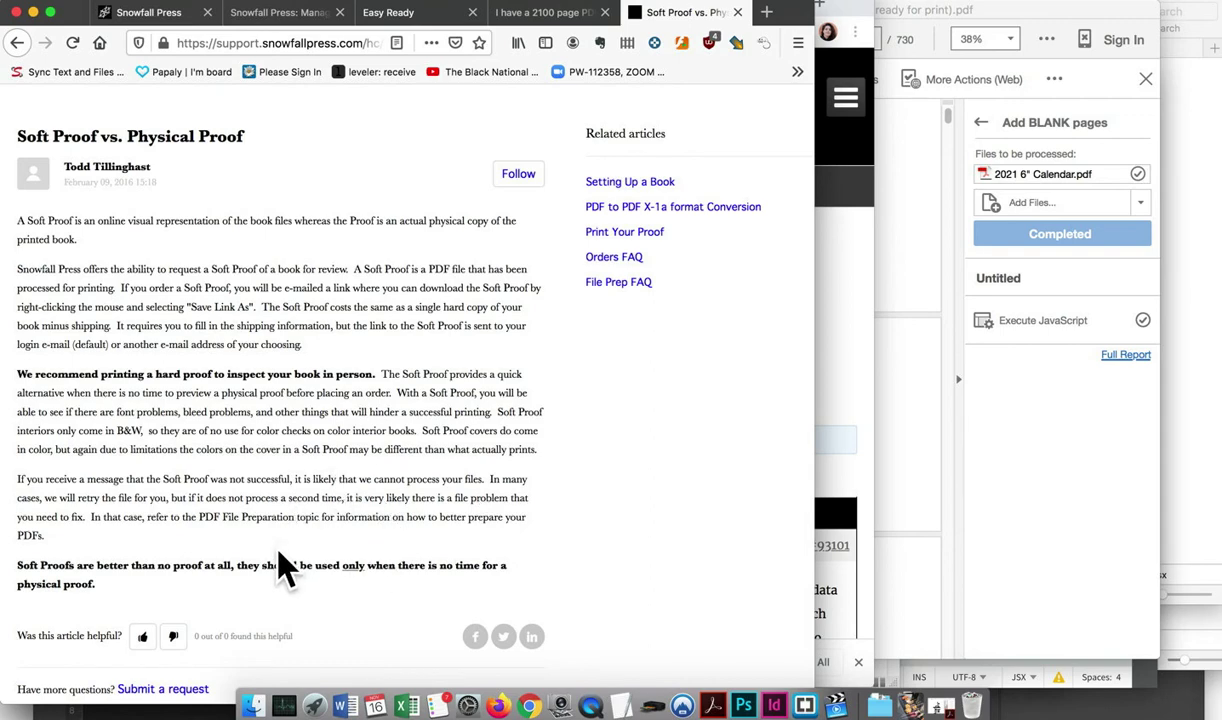
From Book Setup, add a print proof of '2021 Daily Advice' to the cart and open the shopping cart
{"action": "scroll", "coordinate": [278, 587], "scroll_direction": "down", "scroll_amount": 4}
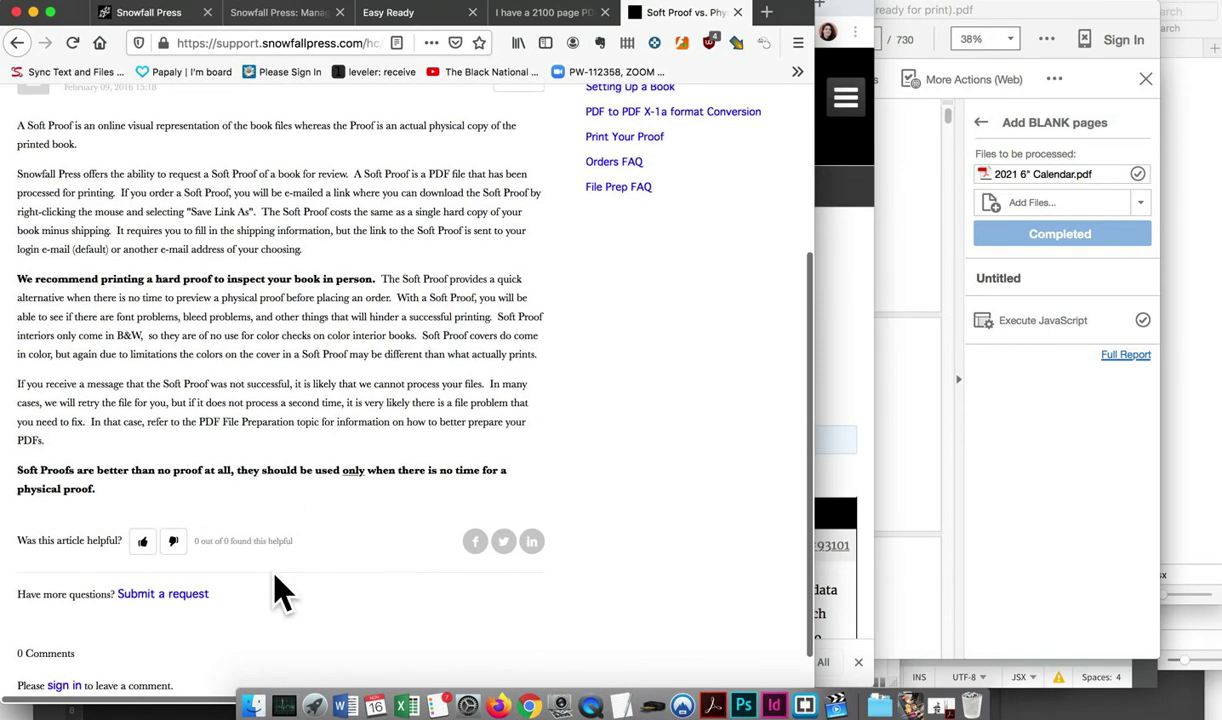
{"action": "scroll", "coordinate": [276, 575], "scroll_direction": "up", "scroll_amount": 6}
{"action": "scroll", "coordinate": [276, 575], "scroll_direction": "down", "scroll_amount": 3}
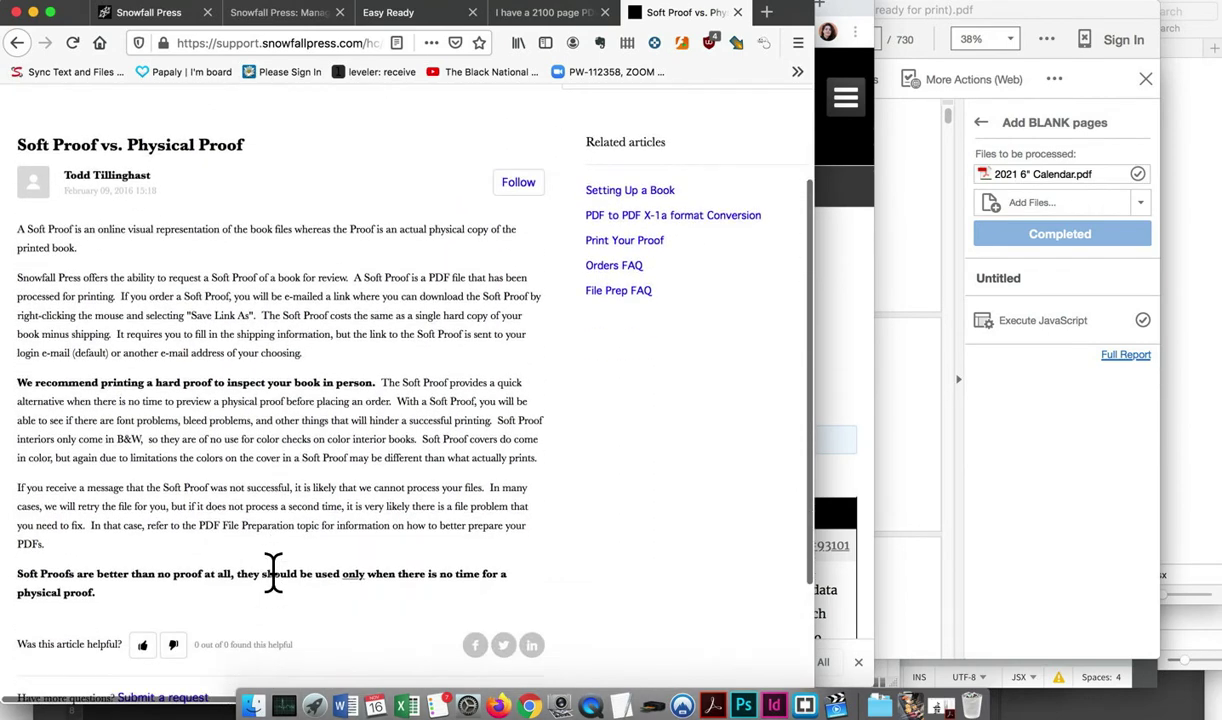
{"action": "left_click", "coordinate": [285, 14]}
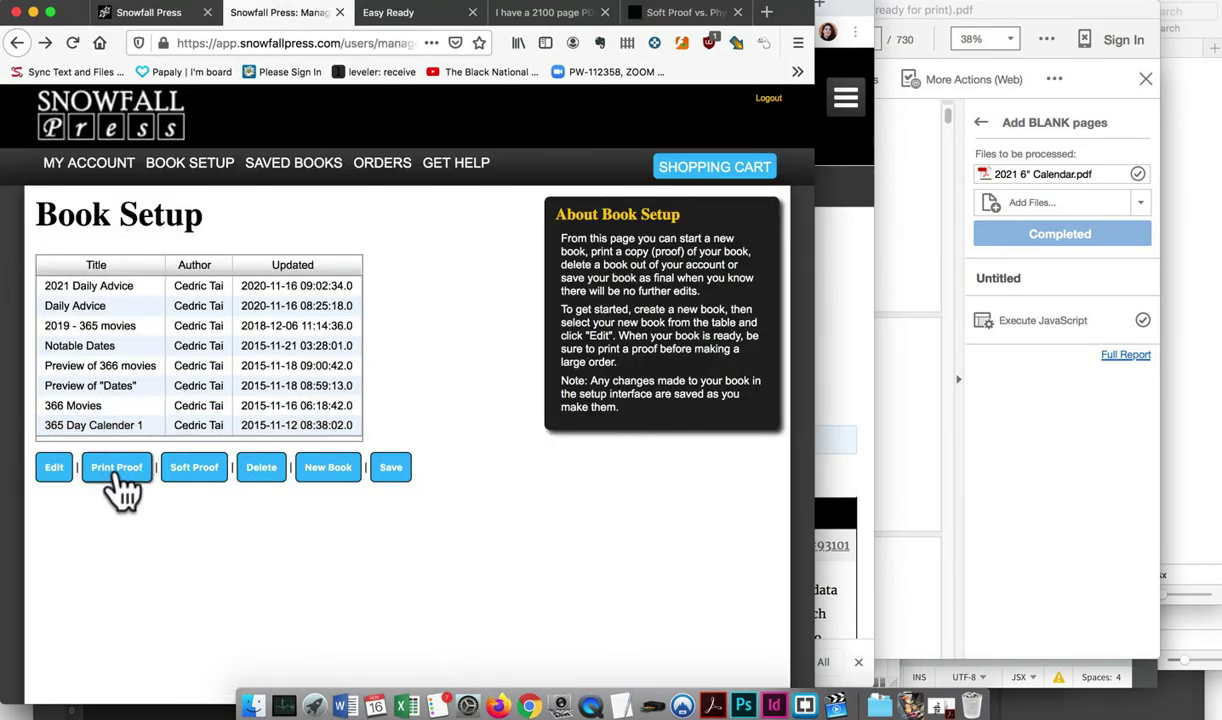
{"action": "left_click", "coordinate": [114, 288]}
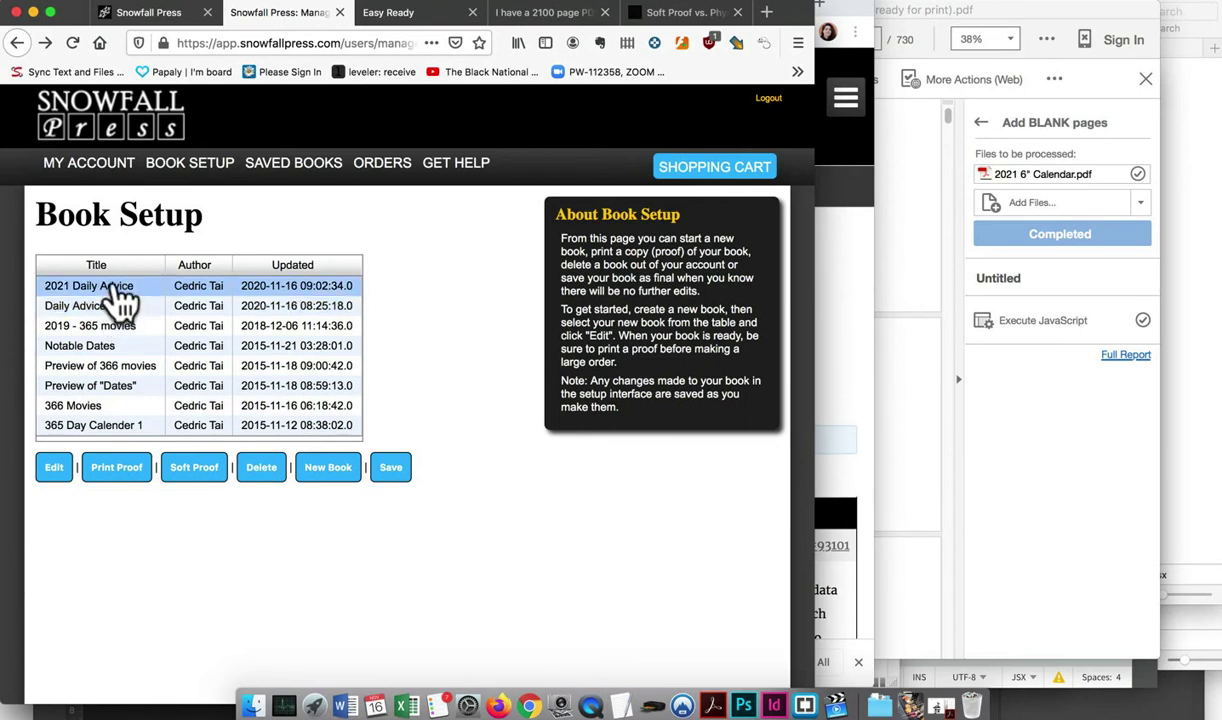
{"action": "left_click", "coordinate": [114, 288]}
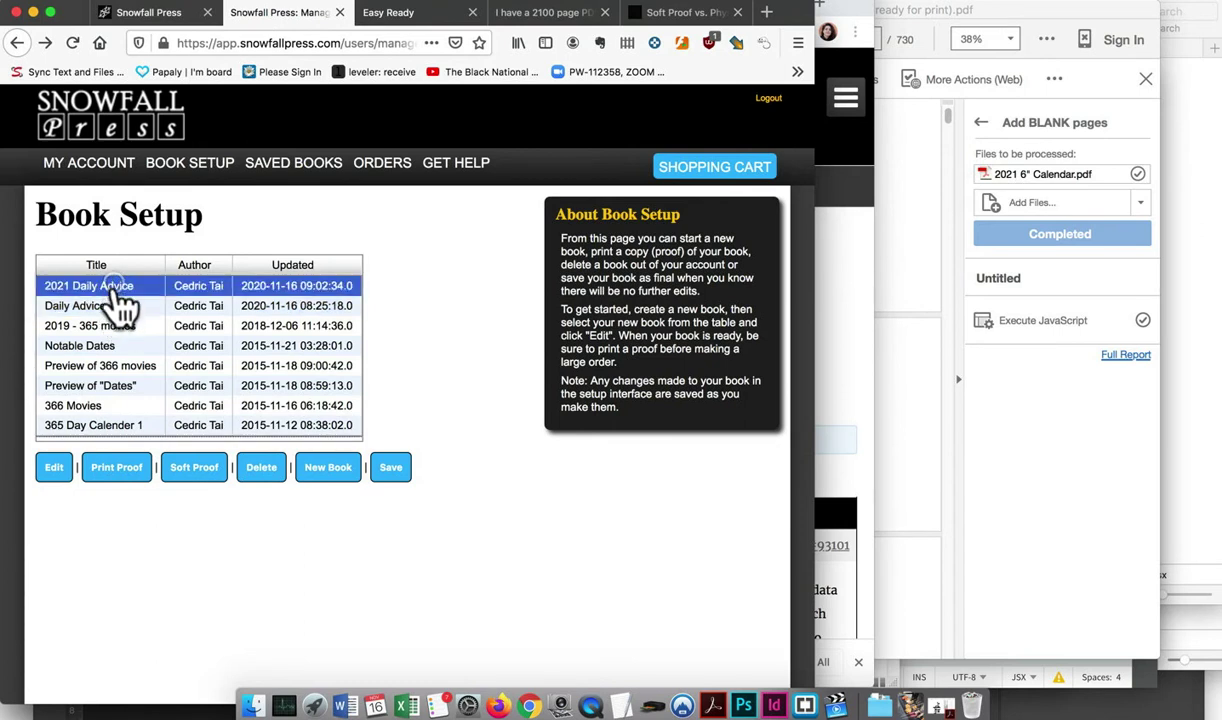
{"action": "left_click", "coordinate": [120, 470]}
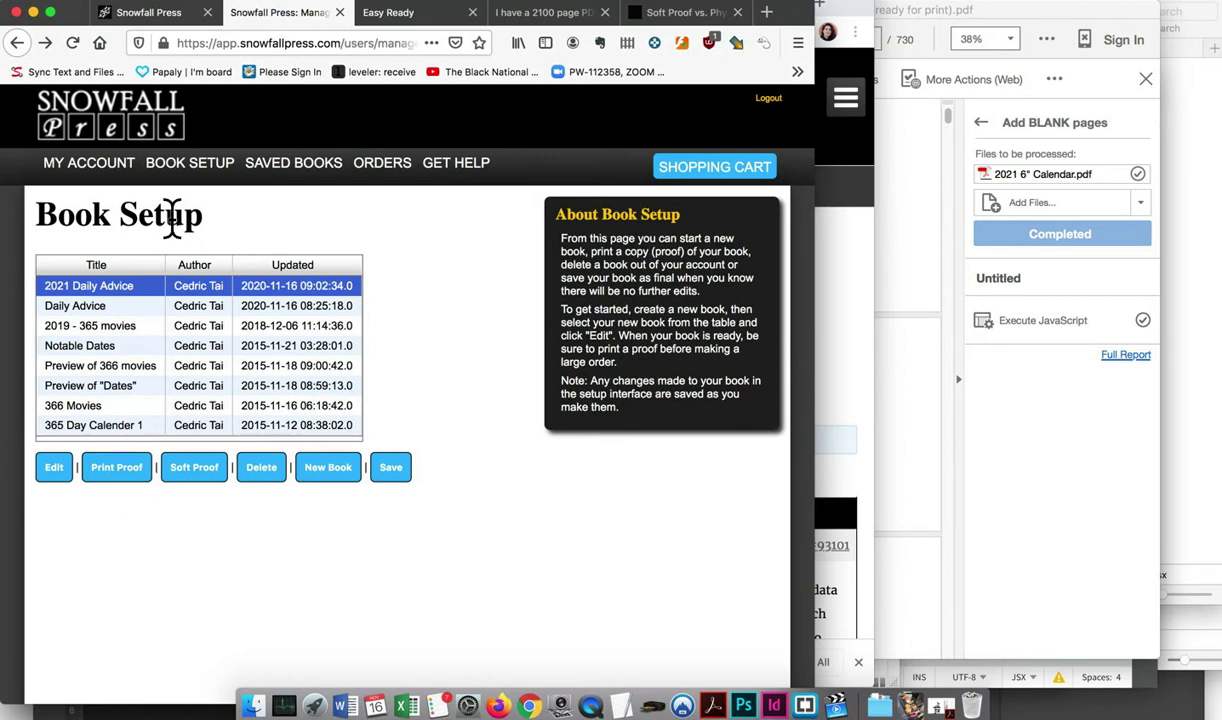
{"action": "left_click", "coordinate": [708, 178]}
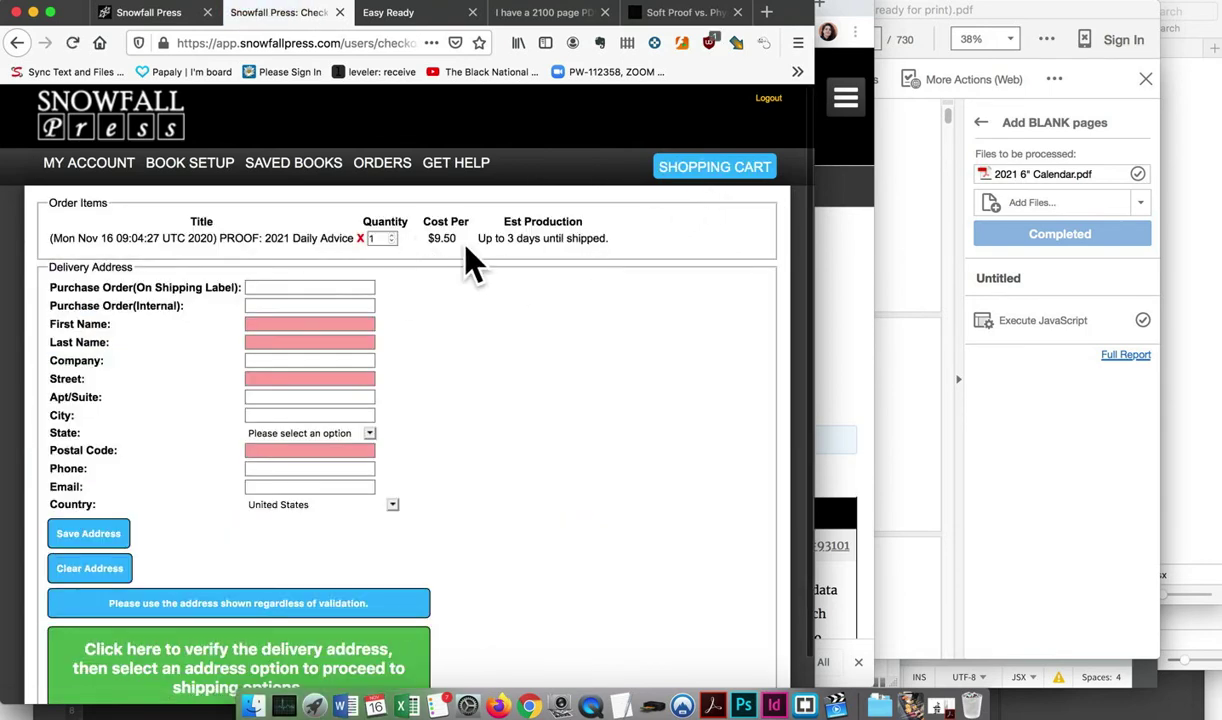
Set the proof order quantity to 8 with the Quantity spinner
{"action": "scroll", "coordinate": [409, 363], "scroll_direction": "down", "scroll_amount": 2}
{"action": "scroll", "coordinate": [409, 363], "scroll_direction": "up", "scroll_amount": 2}
{"action": "left_click", "coordinate": [392, 235]}
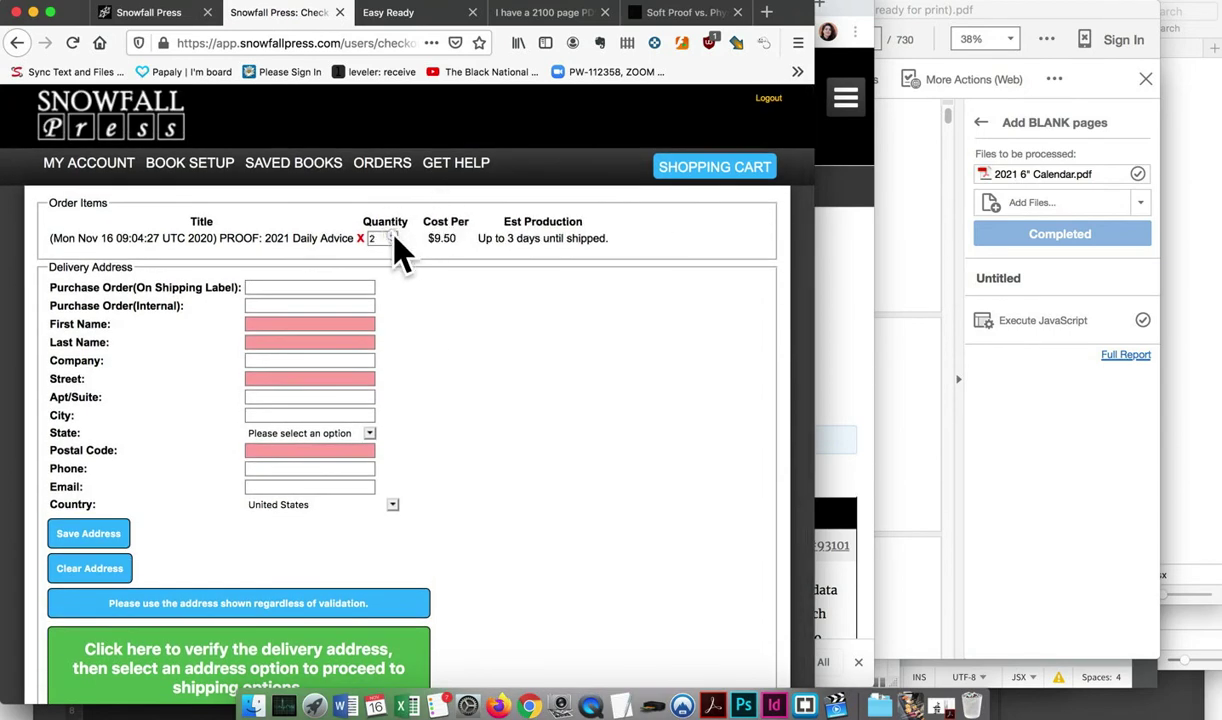
{"action": "double_click", "coordinate": [392, 235]}
{"action": "left_click", "coordinate": [392, 235]}
{"action": "left_click", "coordinate": [392, 235]}
{"action": "double_click", "coordinate": [393, 237]}
{"action": "left_click", "coordinate": [393, 241]}
{"action": "left_click", "coordinate": [393, 241]}
{"action": "left_click", "coordinate": [393, 236]}
Enter 'C' as the shipping-label purchase order, then fill in the customer's first name and start the last name
{"action": "left_click", "coordinate": [276, 287]}
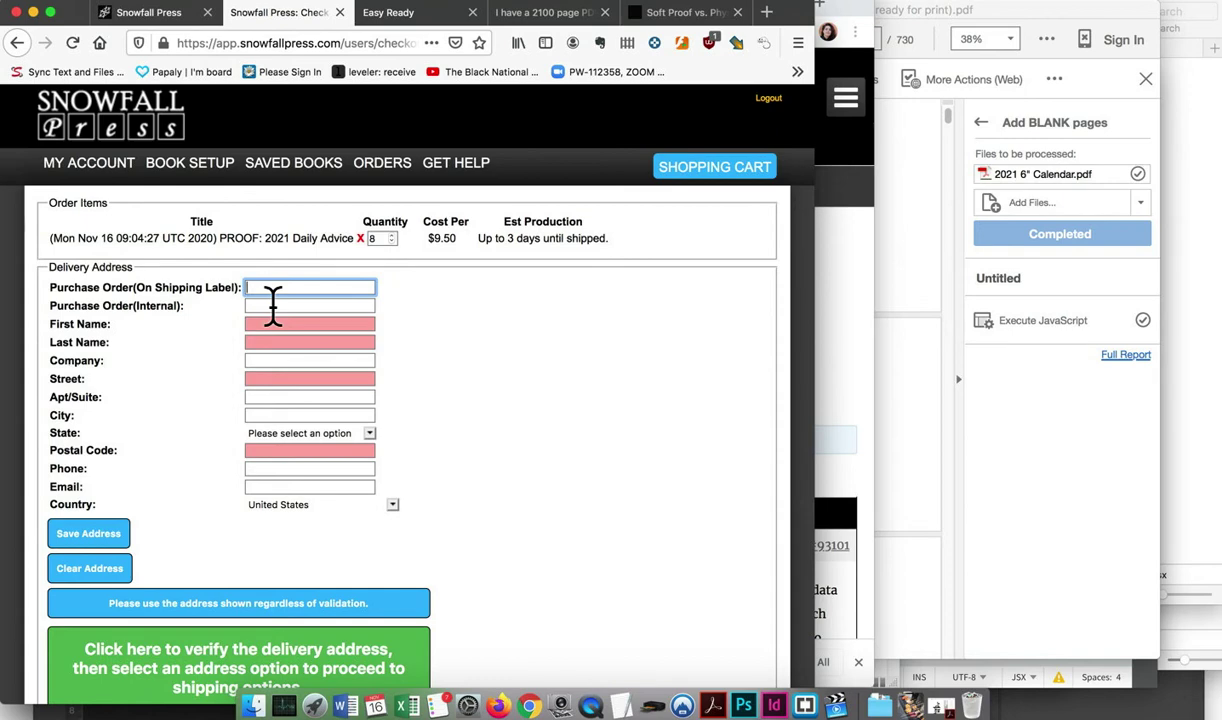
{"action": "left_click", "coordinate": [252, 360]}
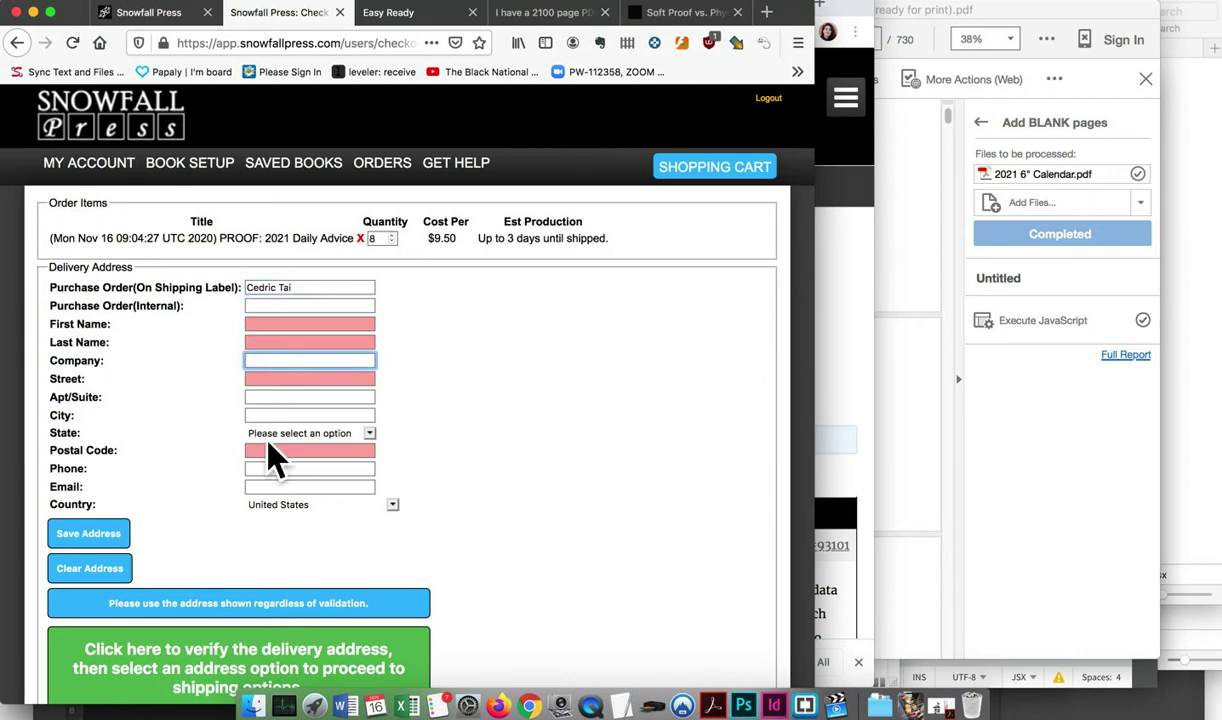
{"action": "left_click", "coordinate": [272, 413]}
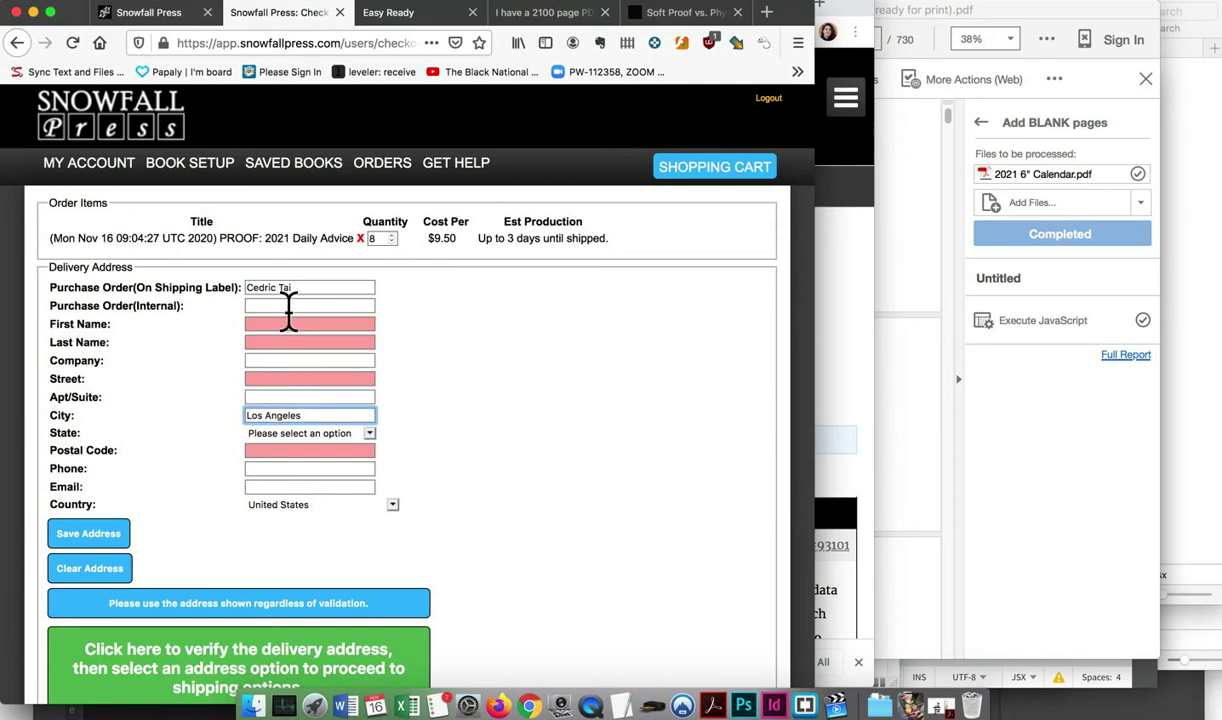
{"action": "left_click", "coordinate": [287, 315]}
{"action": "left_click", "coordinate": [274, 325]}
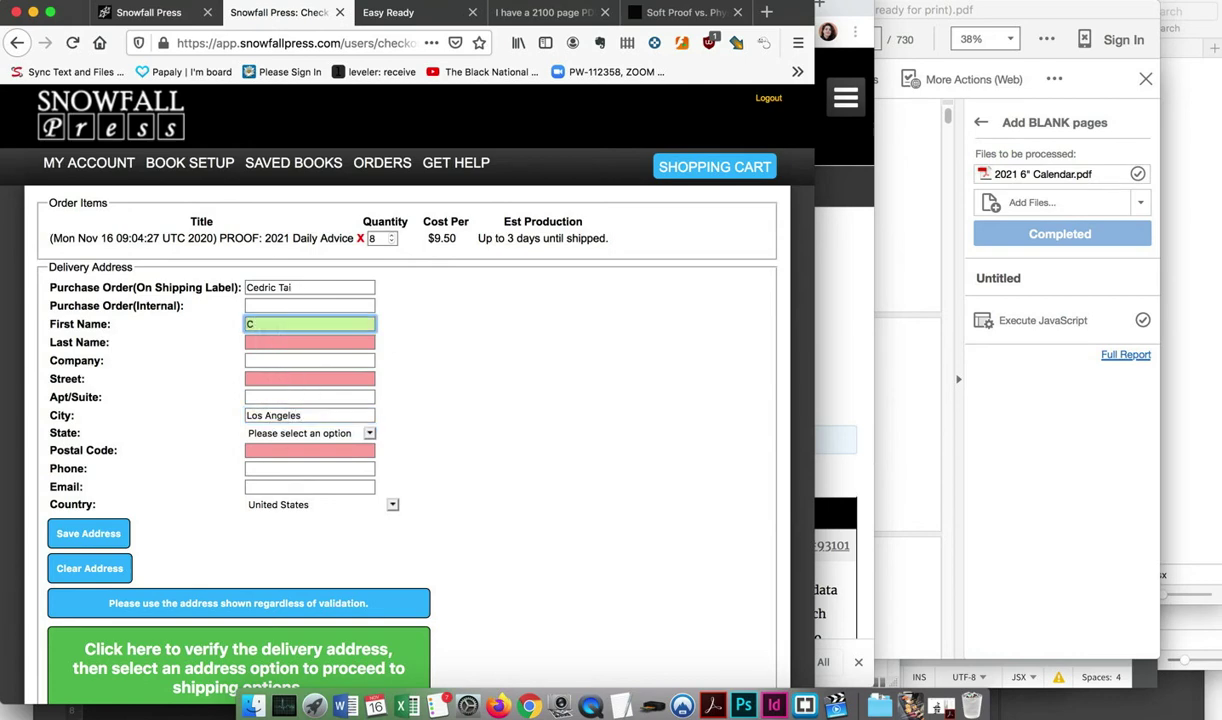
{"action": "key", "text": "Tab"}
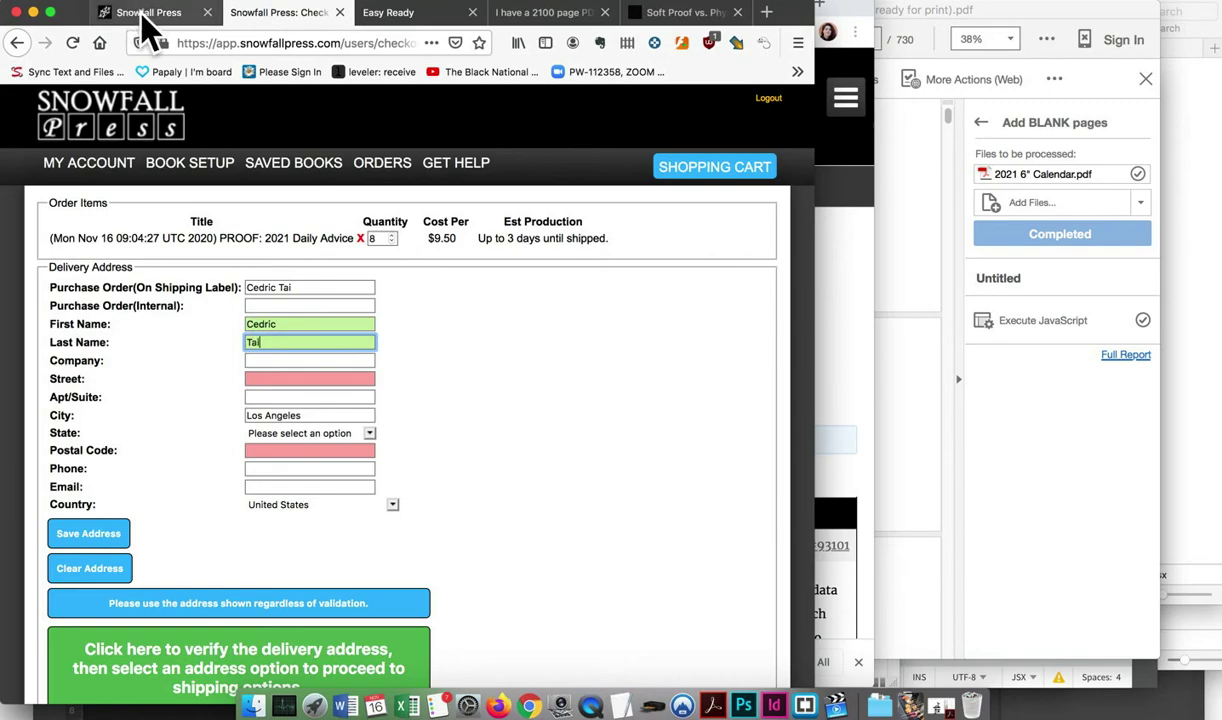
{"action": "left_click", "coordinate": [150, 14]}
{"action": "left_click", "coordinate": [540, 13]}
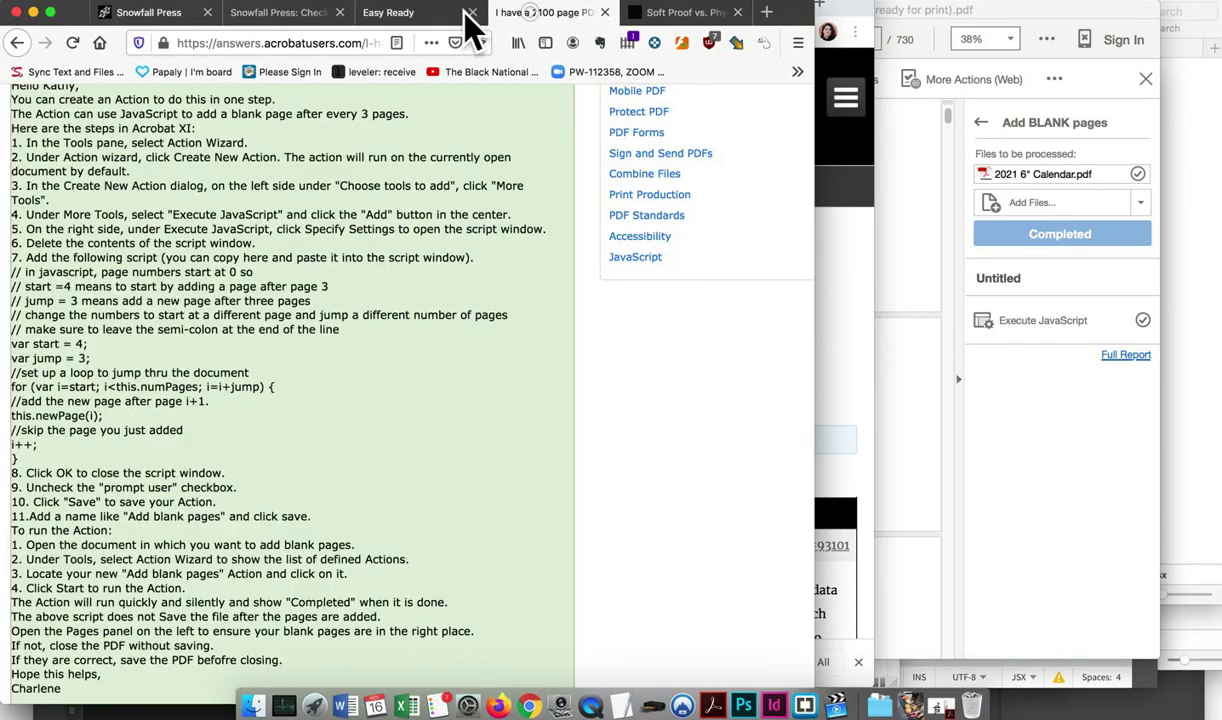
Load Gmail and search the mailbox for 'snowfall press'
{"action": "left_click", "coordinate": [325, 43]}
{"action": "type", "text": "gmail.com/"}
{"action": "key", "text": "Return"}
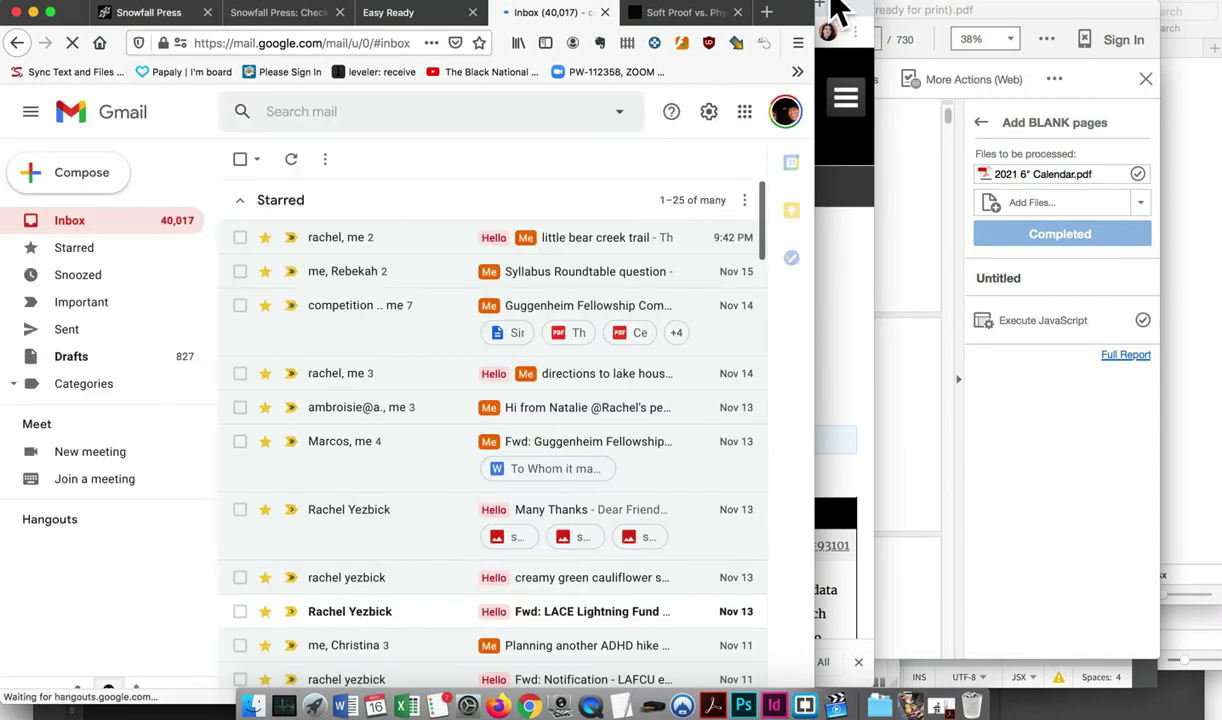
{"action": "left_click", "coordinate": [360, 117]}
{"action": "type", "text": "s"}
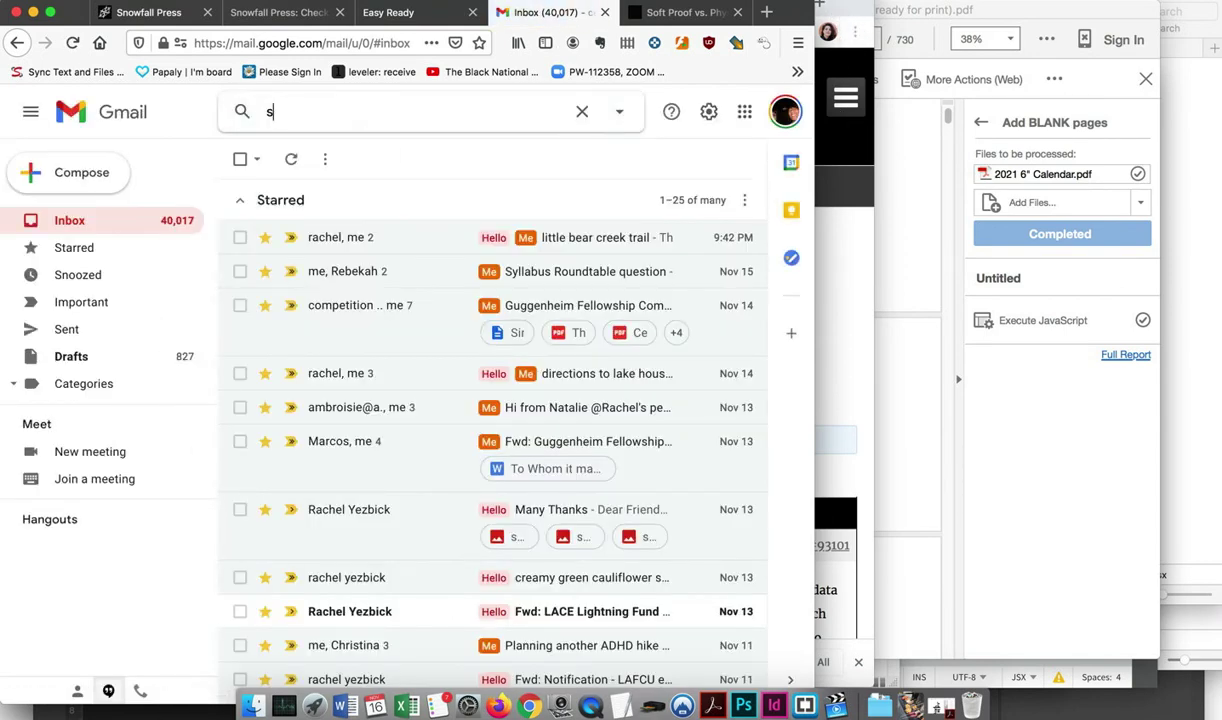
{"action": "type", "text": "wfall"}
{"action": "key", "text": "BackSpace"}
{"action": "key", "text": "BackSpace"}
{"action": "key", "text": "BackSpace"}
{"action": "key", "text": "BackSpace"}
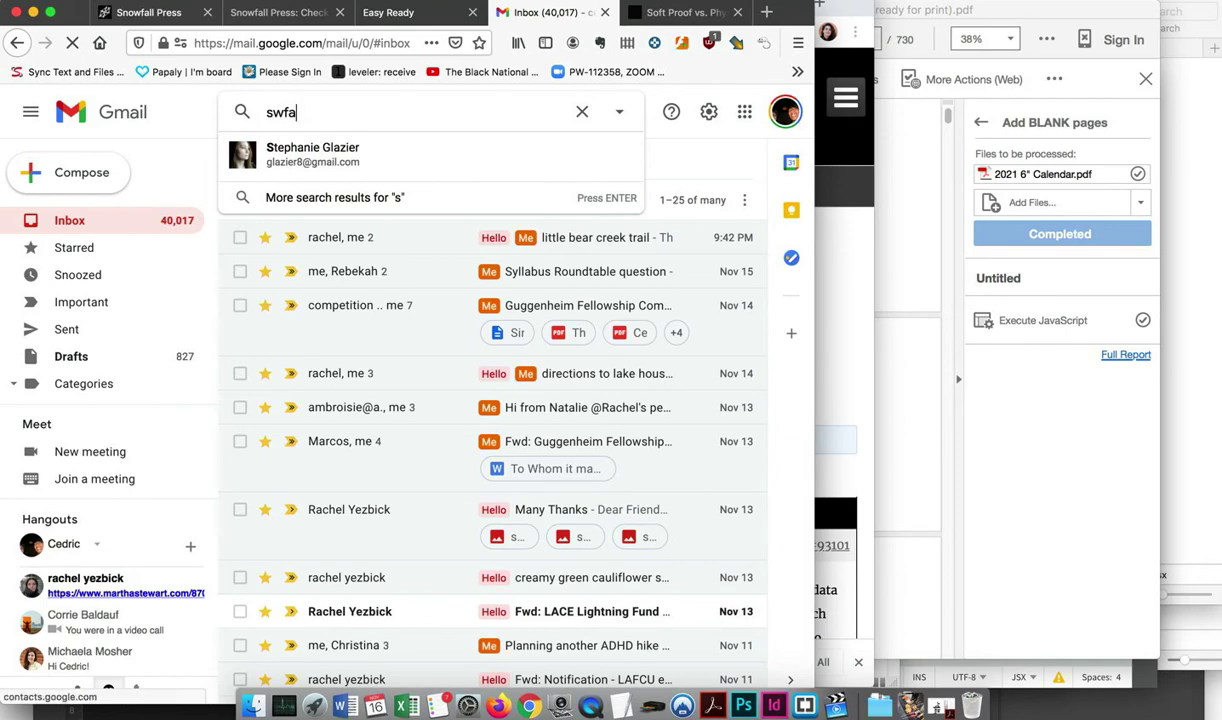
{"action": "type", "text": "owfall"}
{"action": "key", "text": "BackSpace"}
{"action": "key", "text": "BackSpace"}
{"action": "key", "text": "BackSpace"}
{"action": "key", "text": "BackSpace"}
{"action": "key", "text": "BackSpace"}
{"action": "key", "text": "BackSpace"}
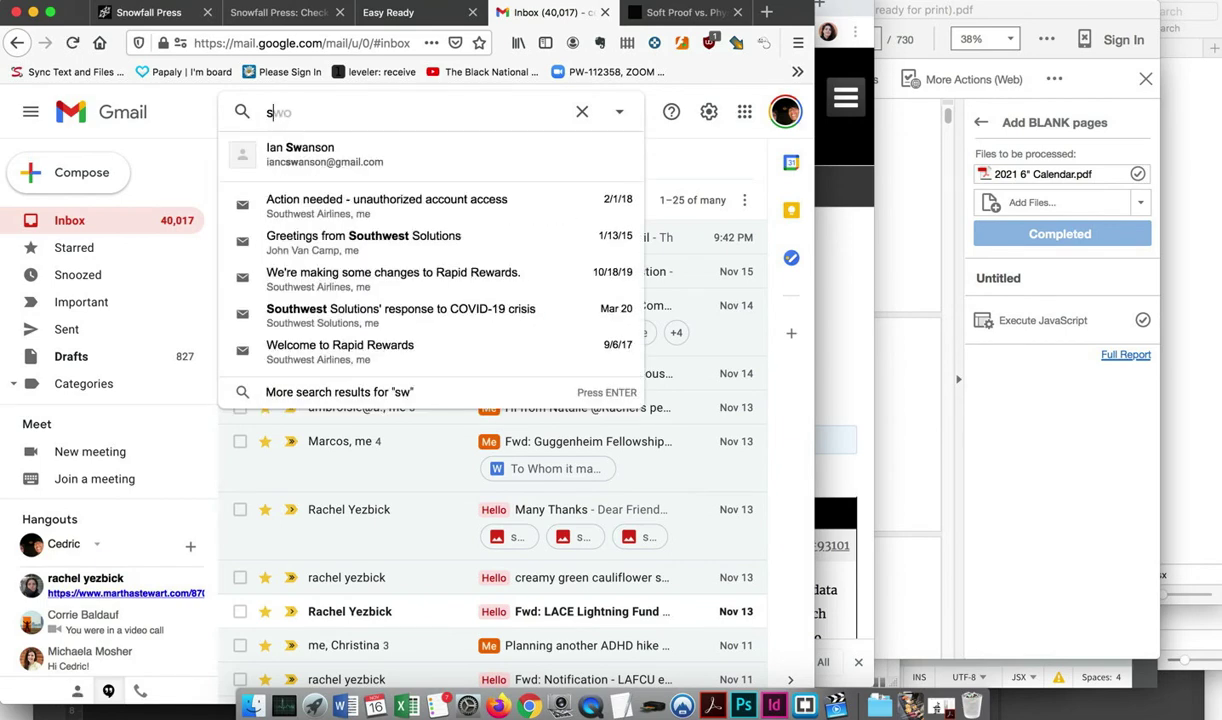
{"action": "type", "text": "nowfall press"}
{"action": "key", "text": "Return"}
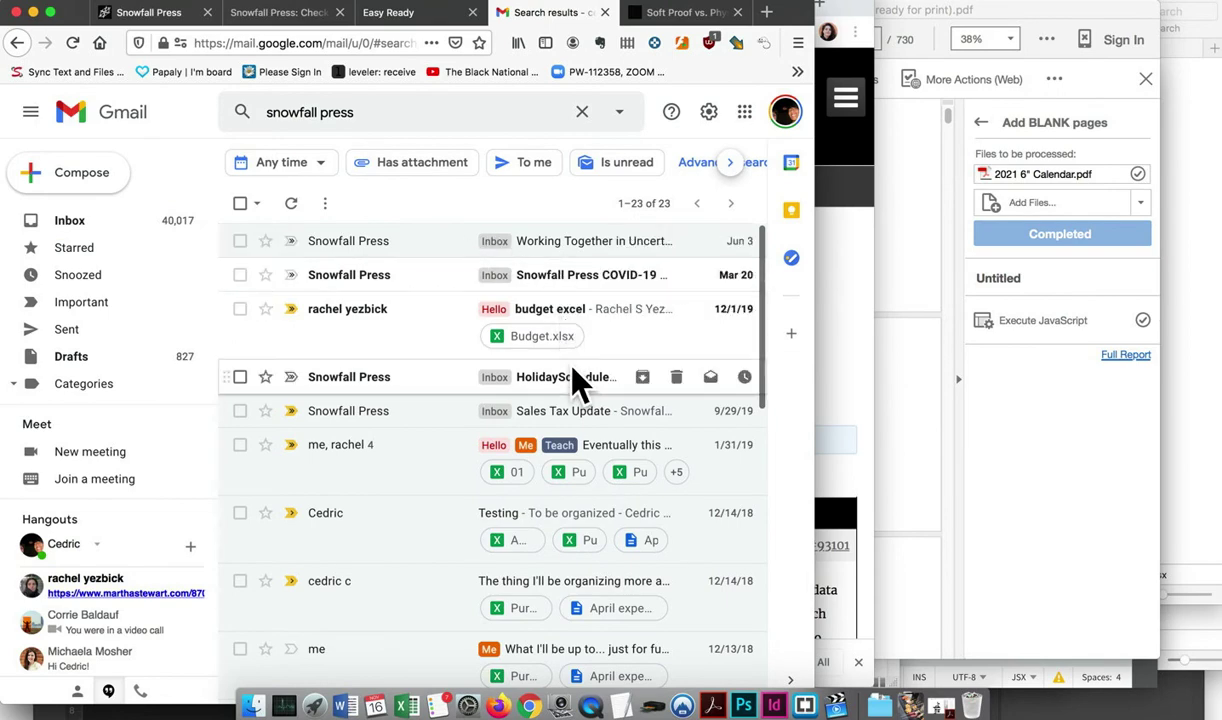
Read the HolidaySchedule2019 and COVID-19 update emails, widening the mail window
{"action": "left_click", "coordinate": [574, 379]}
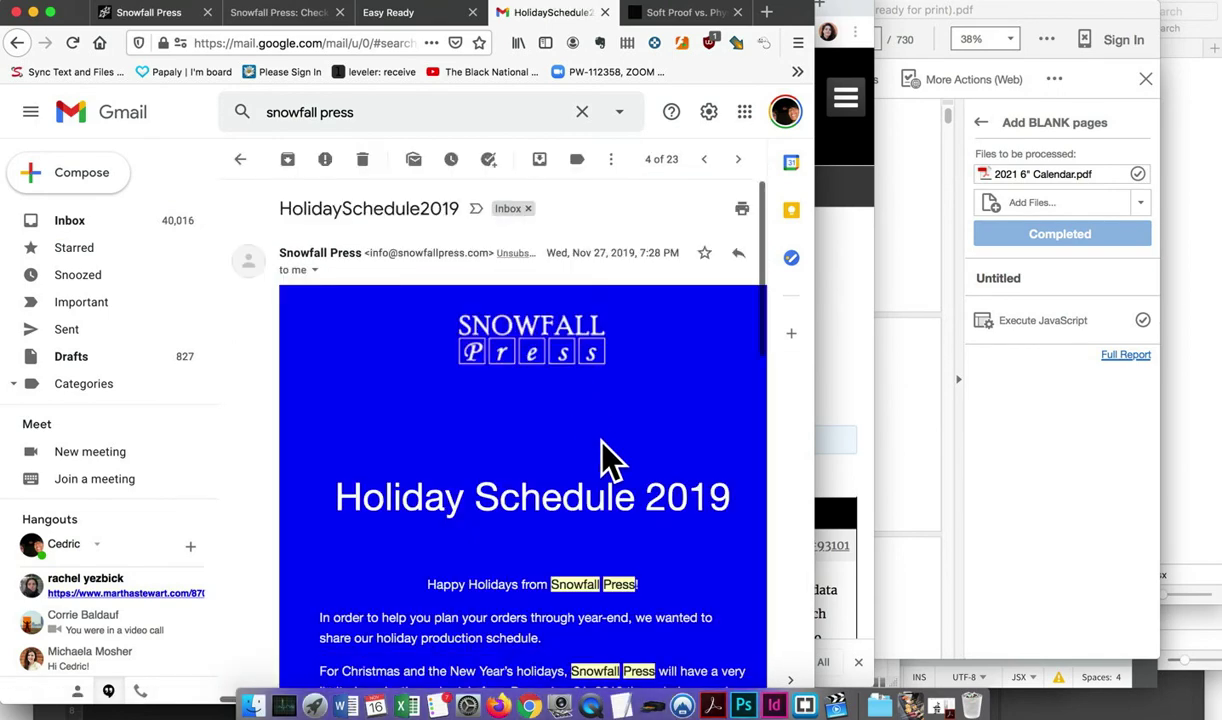
{"action": "scroll", "coordinate": [604, 450], "scroll_direction": "down", "scroll_amount": 3}
{"action": "scroll", "coordinate": [600, 440], "scroll_direction": "down", "scroll_amount": 5}
{"action": "scroll", "coordinate": [605, 450], "scroll_direction": "up", "scroll_amount": 3}
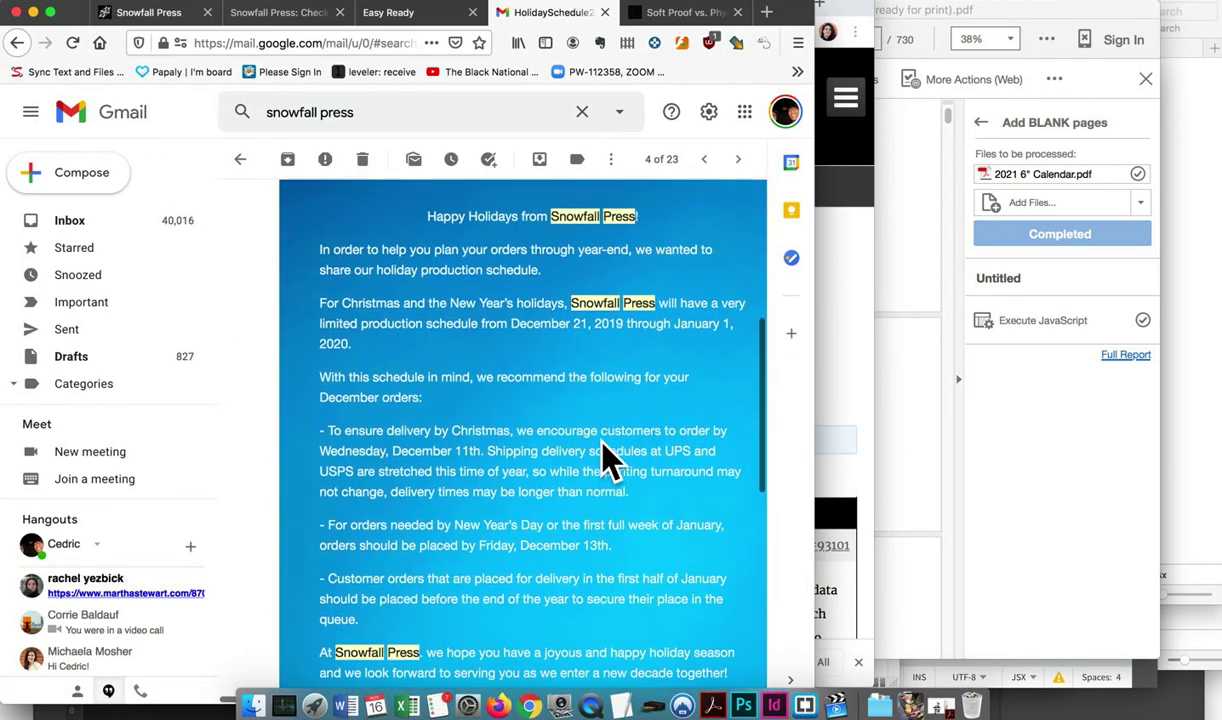
{"action": "left_click", "coordinate": [706, 162]}
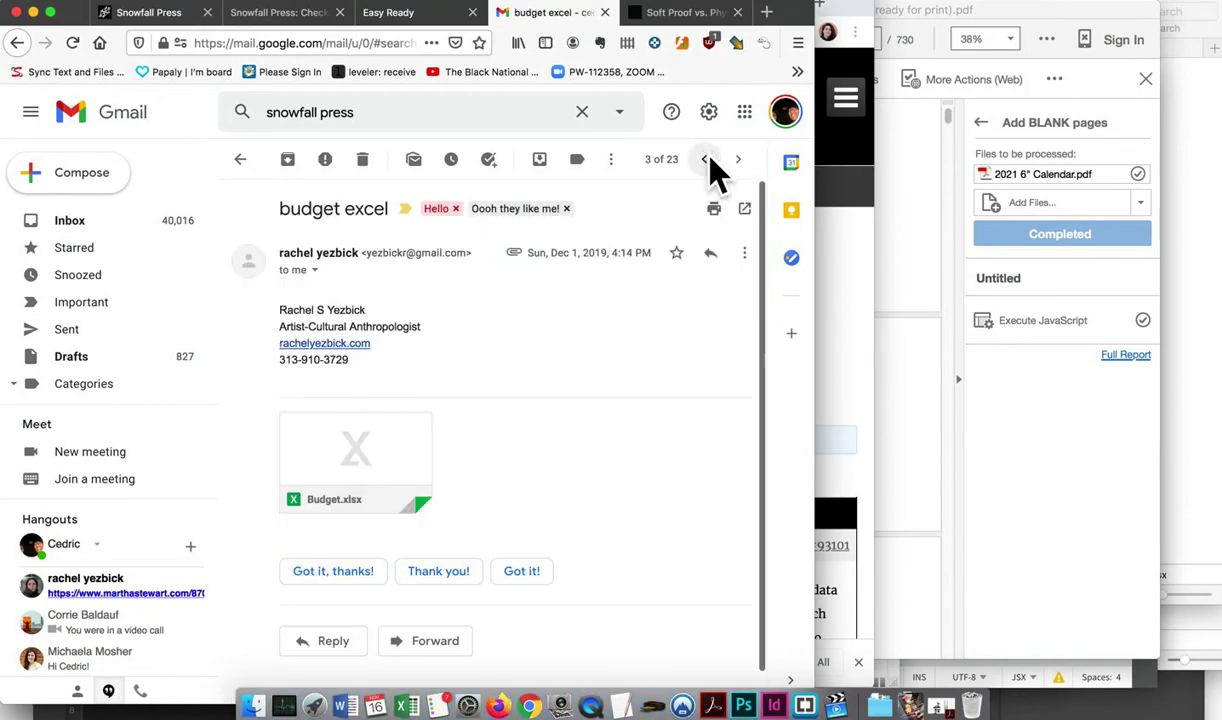
{"action": "left_click", "coordinate": [706, 162]}
{"action": "scroll", "coordinate": [655, 396], "scroll_direction": "down", "scroll_amount": 3}
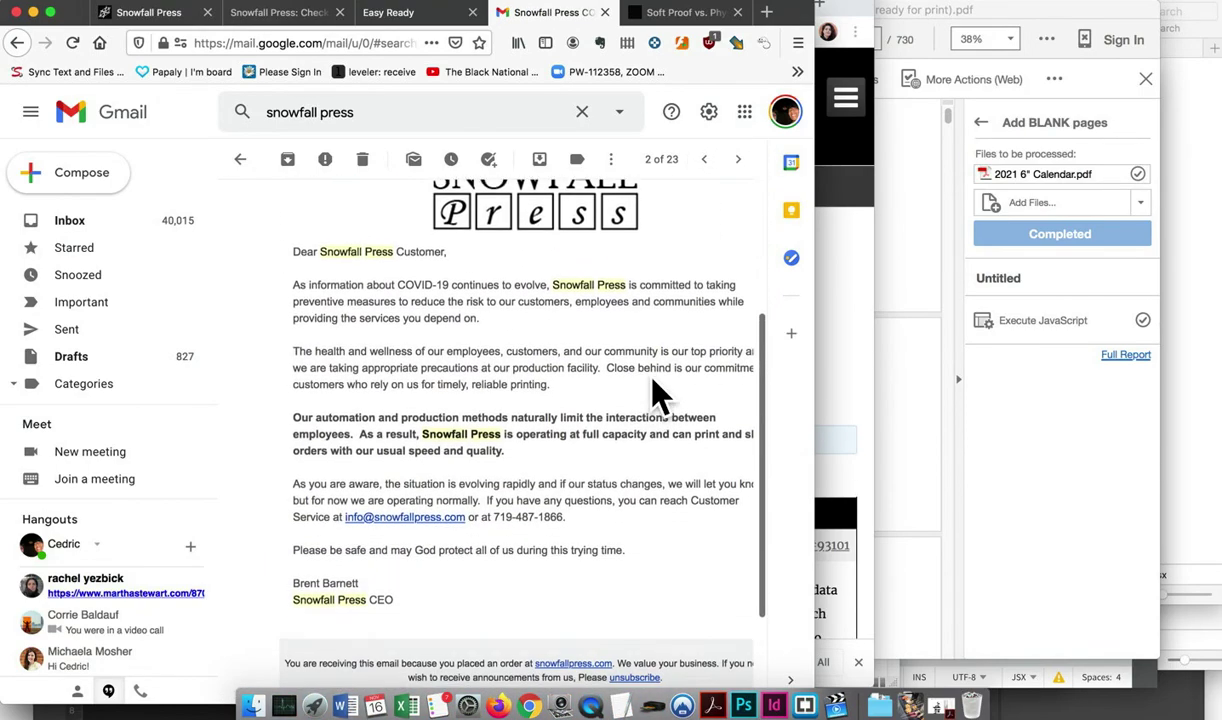
{"action": "scroll", "coordinate": [620, 445], "scroll_direction": "down", "scroll_amount": 1}
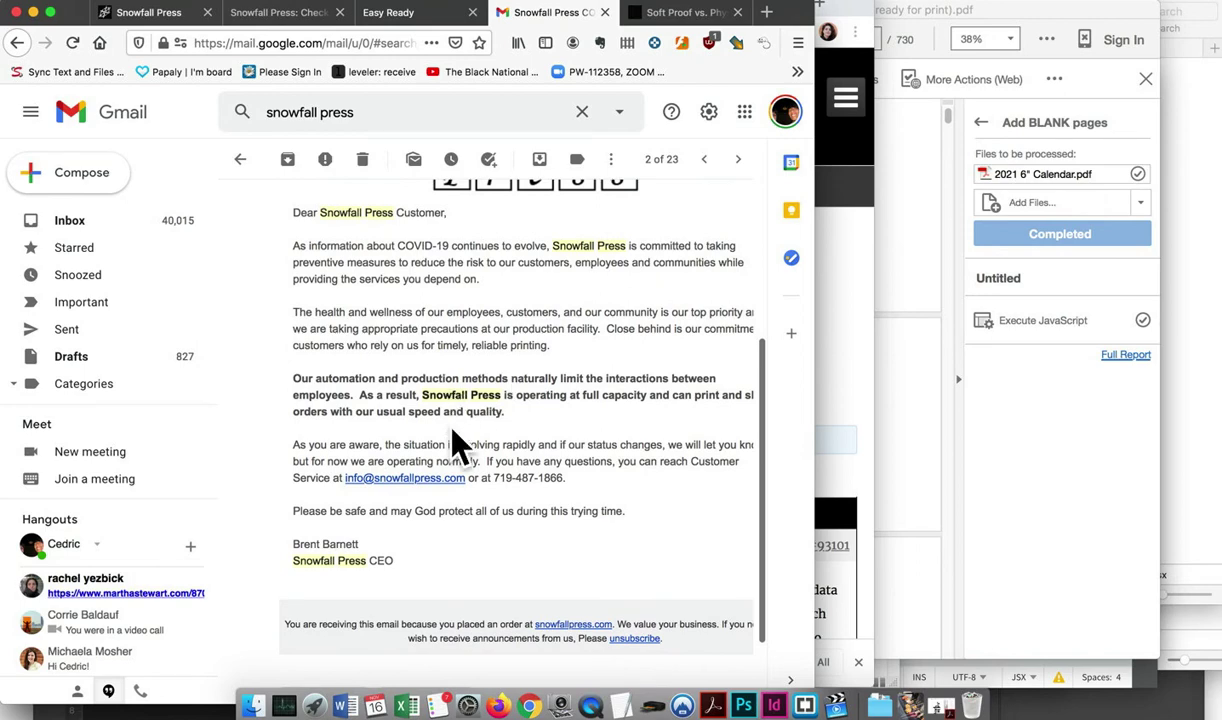
{"action": "scroll", "coordinate": [621, 430], "scroll_direction": "down", "scroll_amount": 2}
{"action": "scroll", "coordinate": [622, 428], "scroll_direction": "up", "scroll_amount": 3}
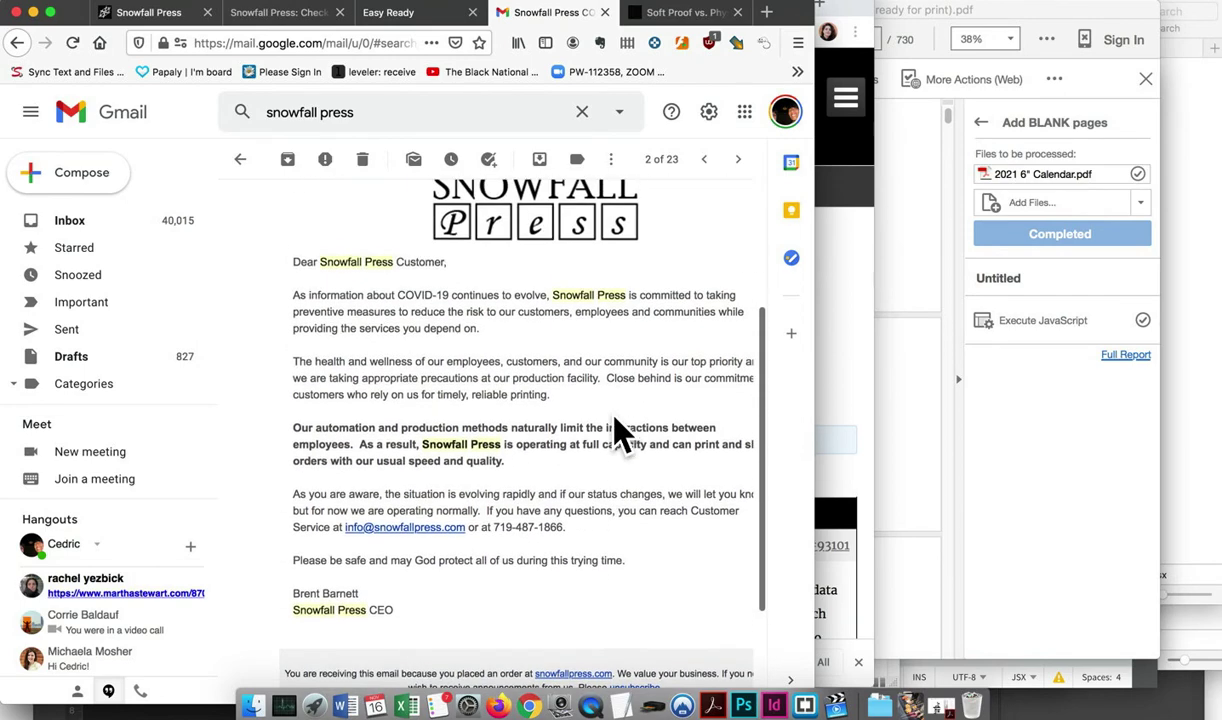
{"action": "left_click_drag", "start_coordinate": [813, 436], "coordinate": [955, 470]}
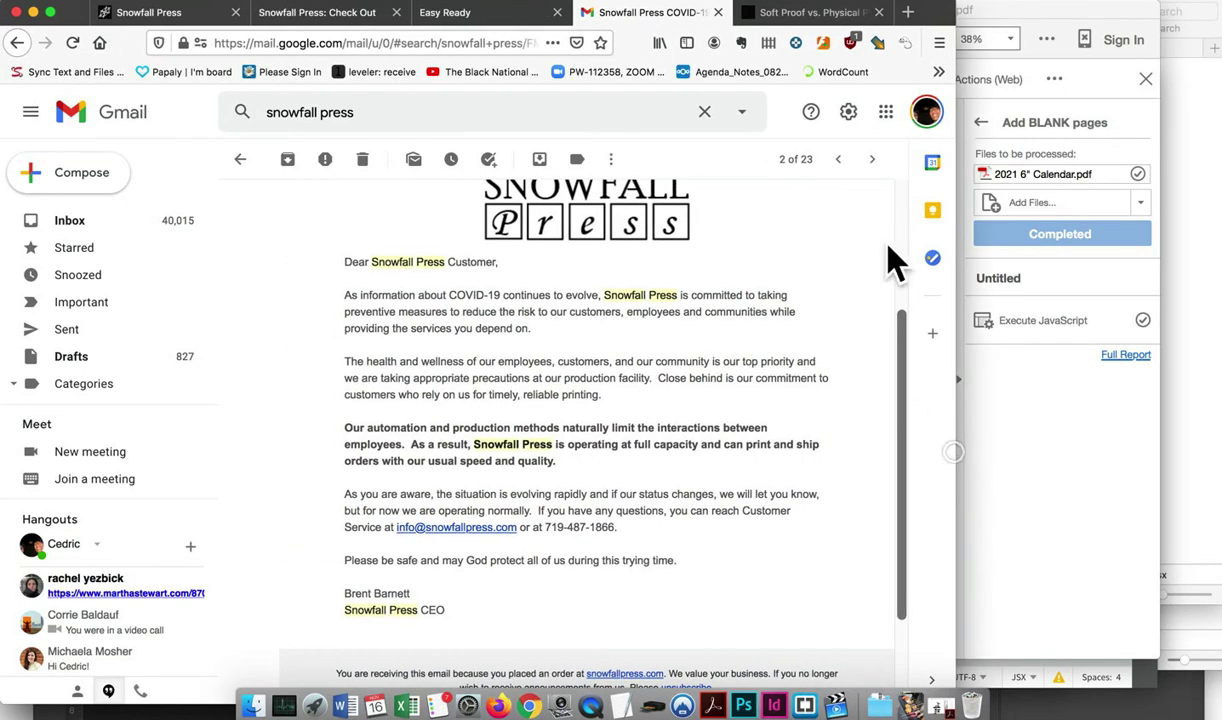
Read through the Sales Tax Update email
{"action": "left_click", "coordinate": [872, 159]}
{"action": "left_click", "coordinate": [872, 159]}
{"action": "left_click", "coordinate": [872, 159]}
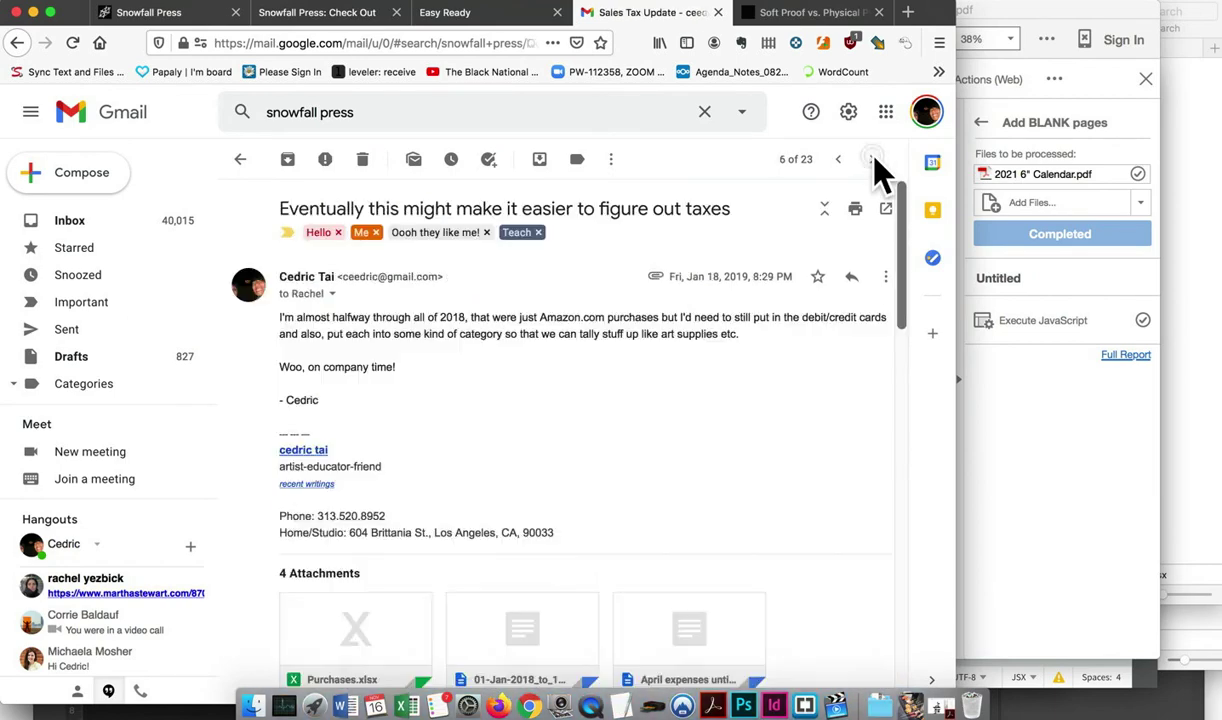
{"action": "left_click", "coordinate": [838, 160]}
{"action": "scroll", "coordinate": [723, 458], "scroll_direction": "down", "scroll_amount": 4}
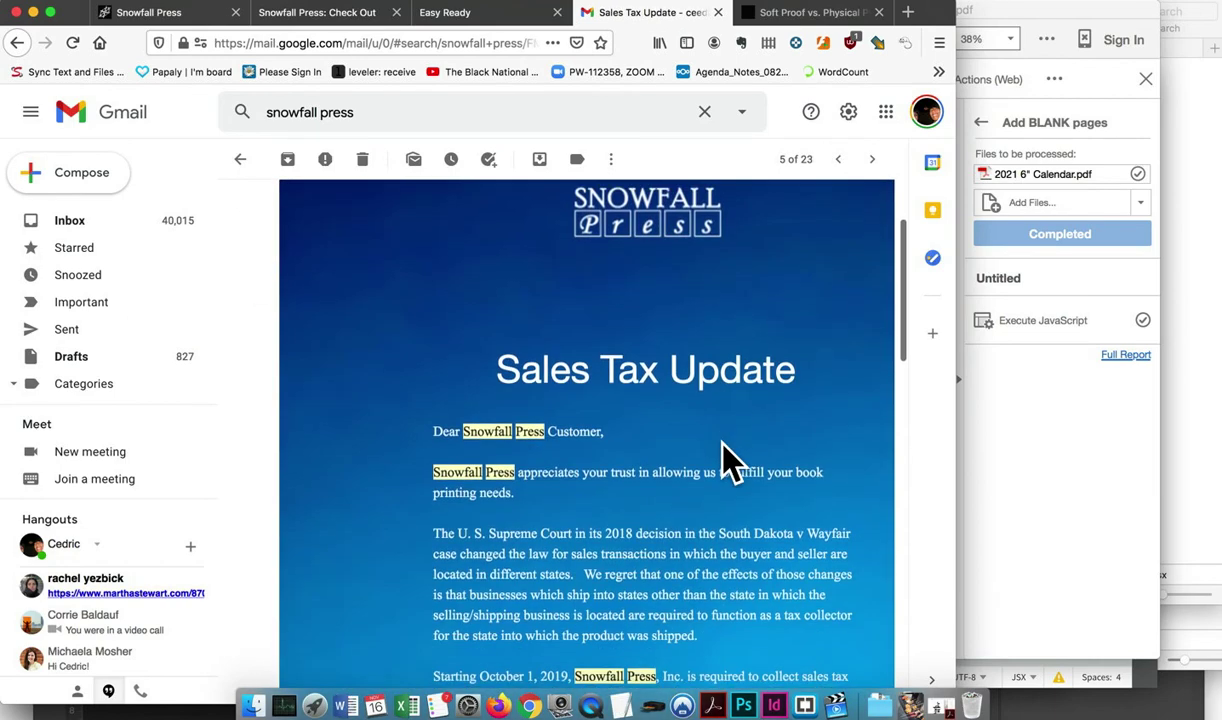
{"action": "scroll", "coordinate": [600, 440], "scroll_direction": "down", "scroll_amount": 2}
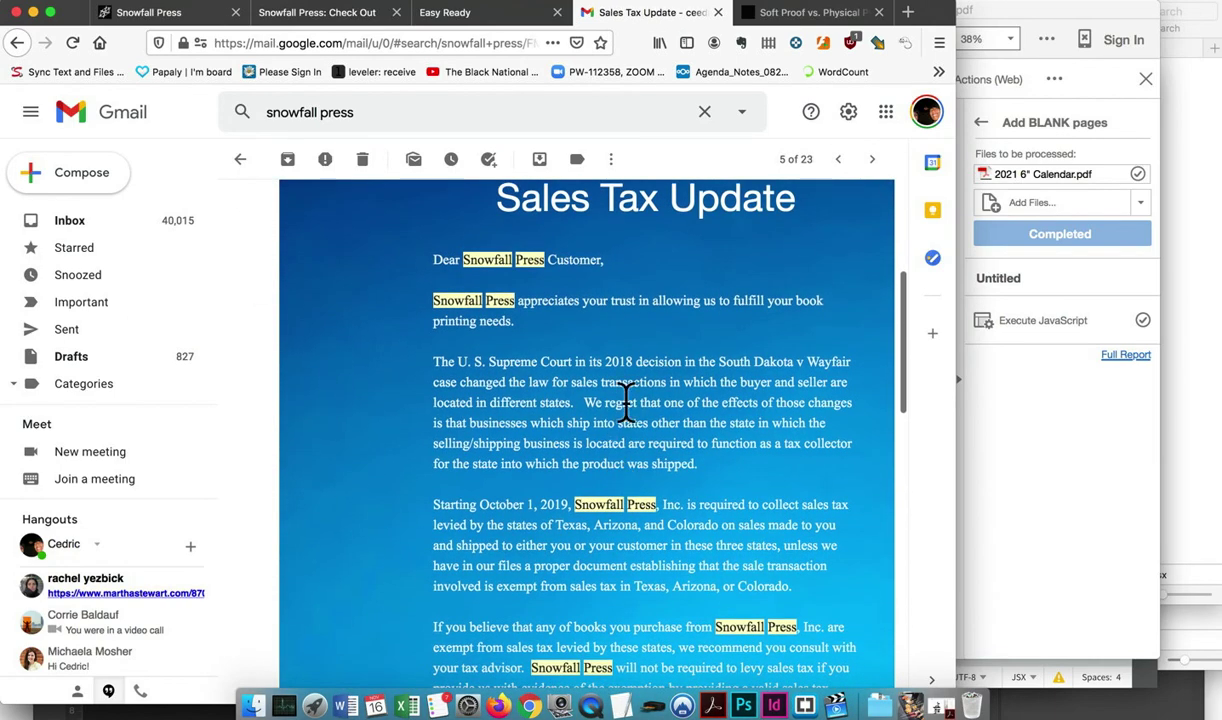
{"action": "scroll", "coordinate": [783, 400], "scroll_direction": "down", "scroll_amount": 2}
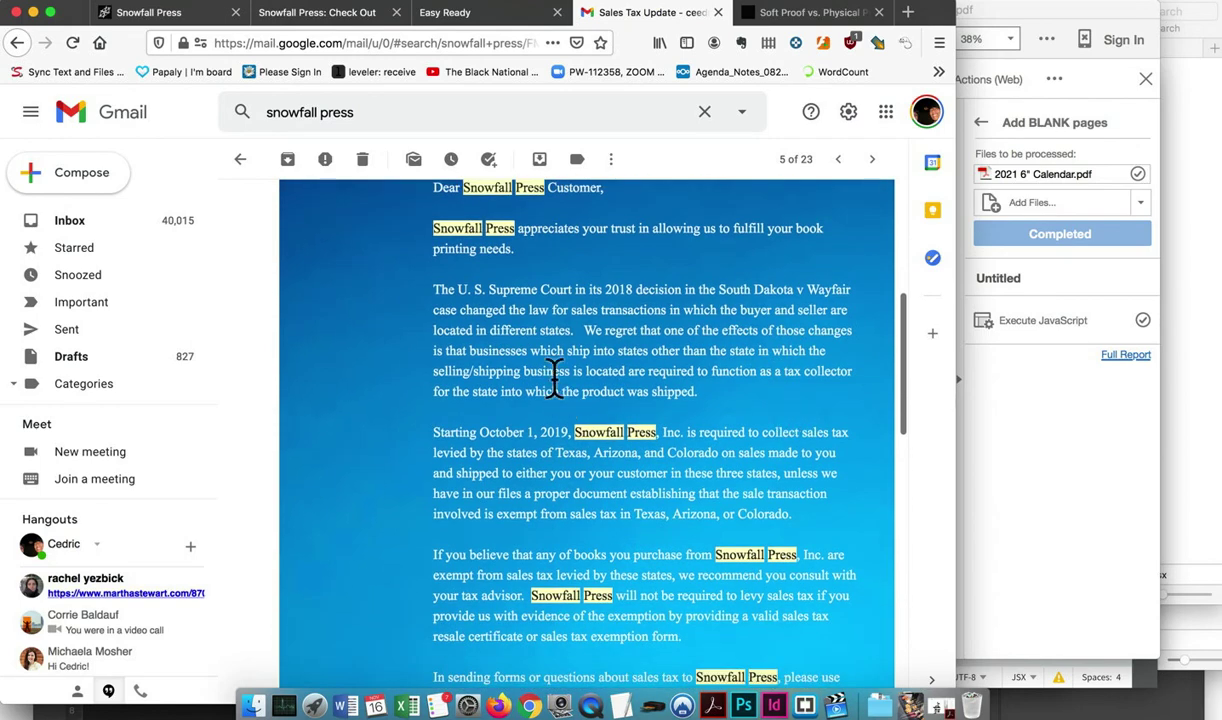
{"action": "left_click", "coordinate": [636, 355]}
{"action": "scroll", "coordinate": [693, 432], "scroll_direction": "down", "scroll_amount": 3}
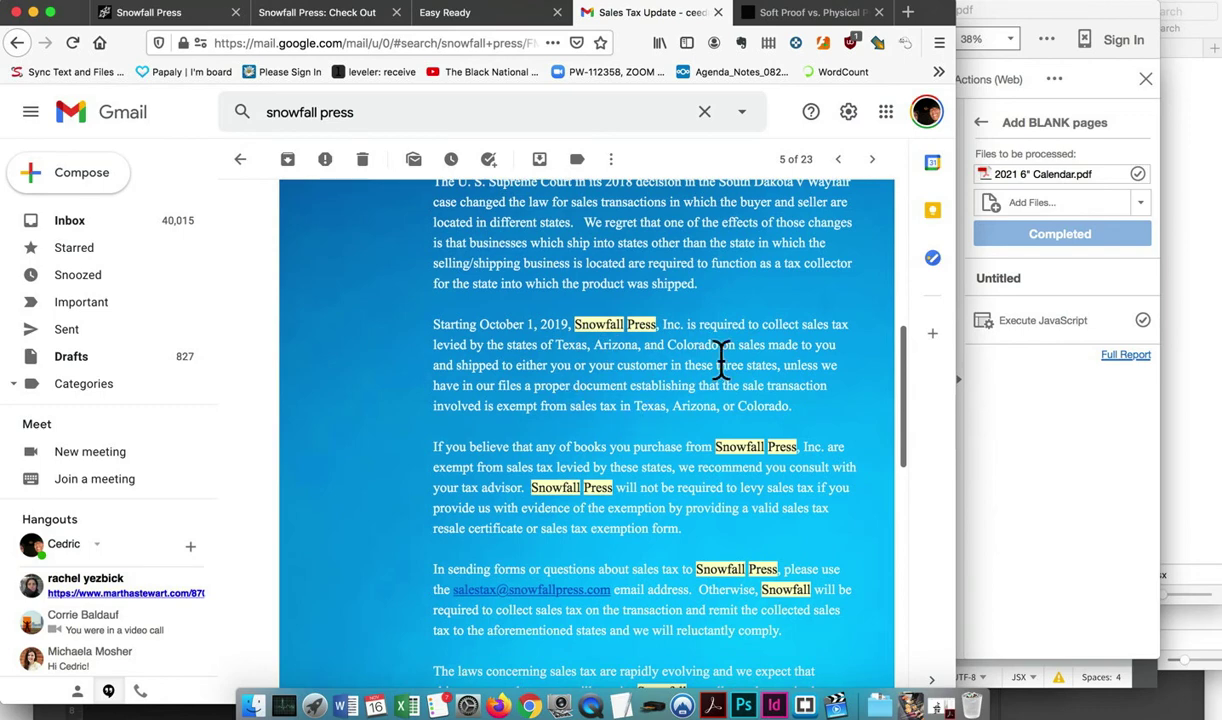
{"action": "scroll", "coordinate": [612, 447], "scroll_direction": "down", "scroll_amount": 3}
{"action": "scroll", "coordinate": [612, 447], "scroll_direction": "down", "scroll_amount": 1}
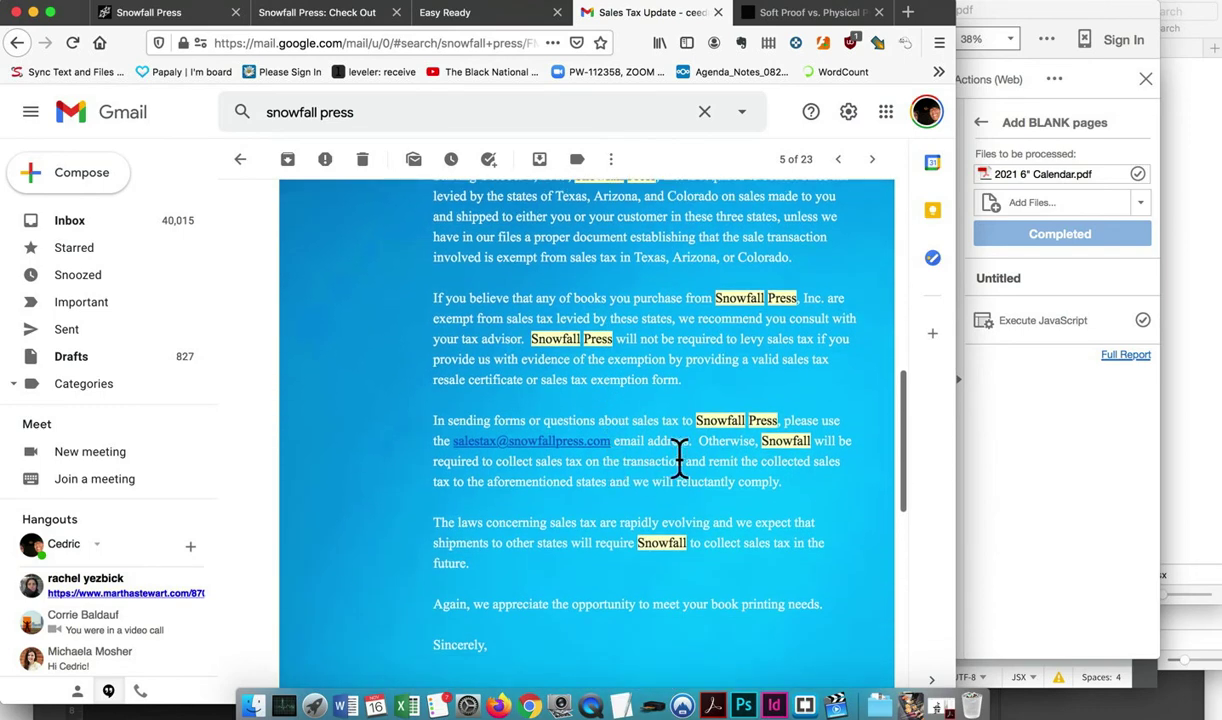
Review the 'Your order has shipped' email for the past proof order's shipping details
{"action": "left_click", "coordinate": [872, 160]}
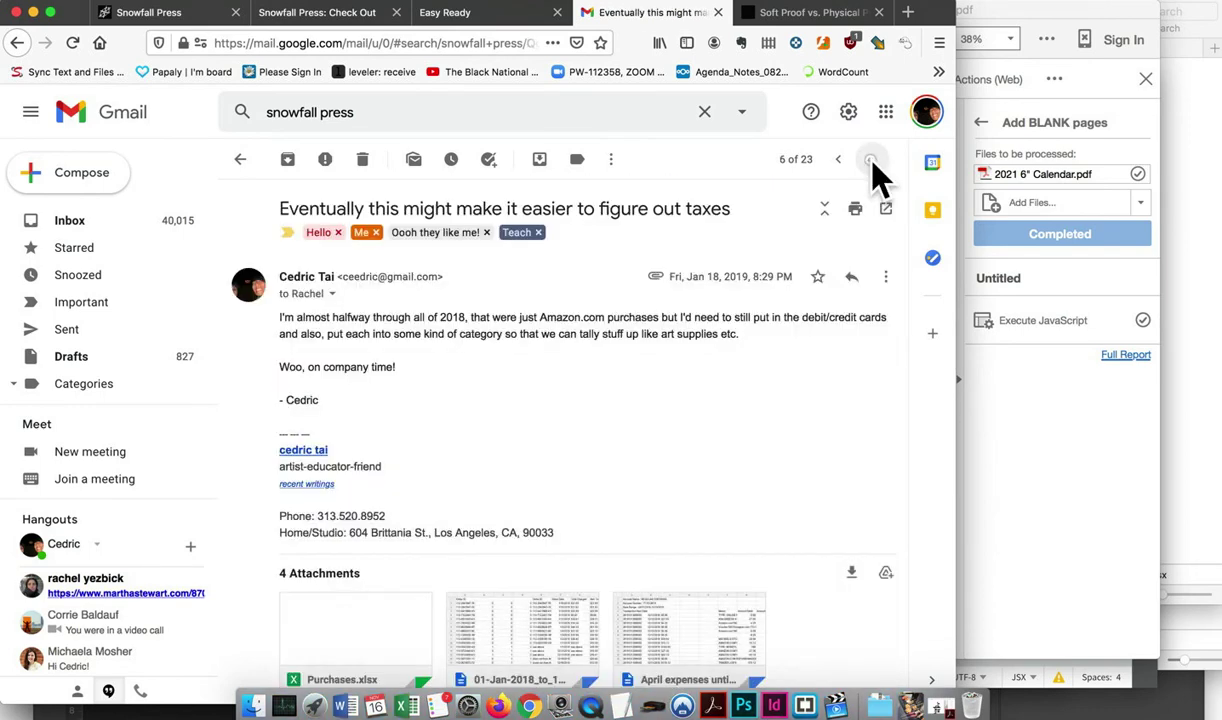
{"action": "left_click", "coordinate": [872, 160]}
{"action": "left_click", "coordinate": [872, 160]}
{"action": "left_click", "coordinate": [872, 160]}
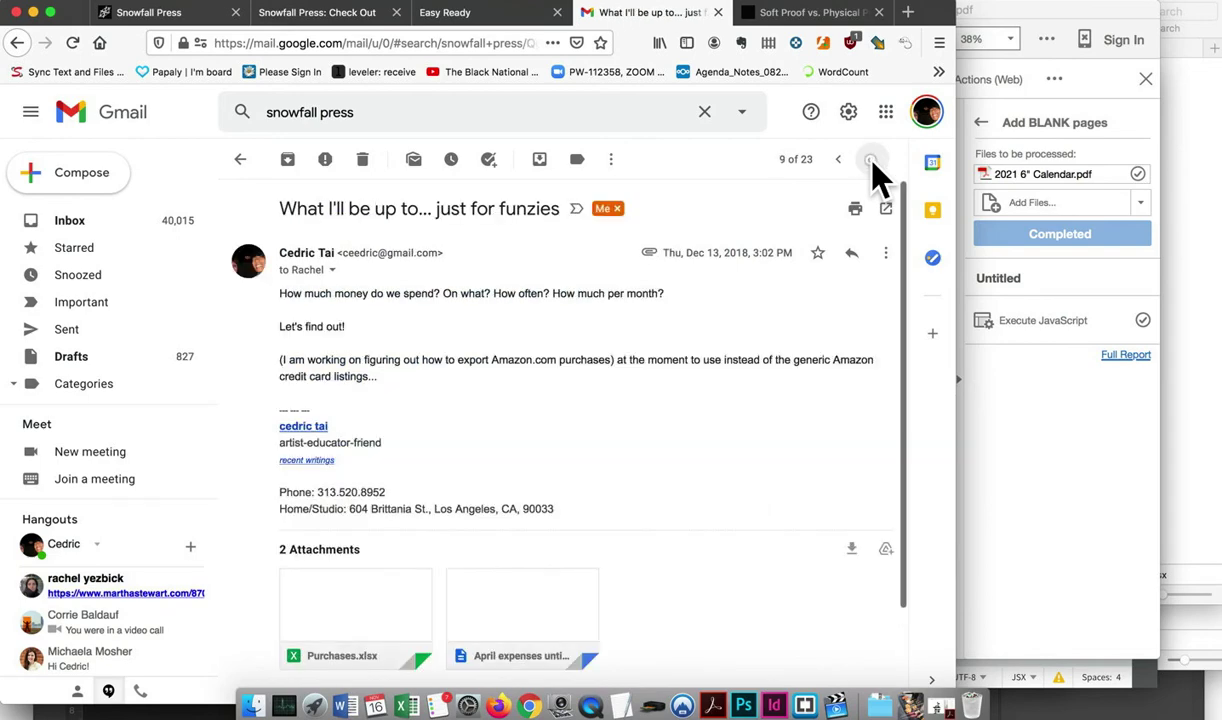
{"action": "left_click", "coordinate": [872, 160]}
{"action": "scroll", "coordinate": [815, 436], "scroll_direction": "down", "scroll_amount": 5}
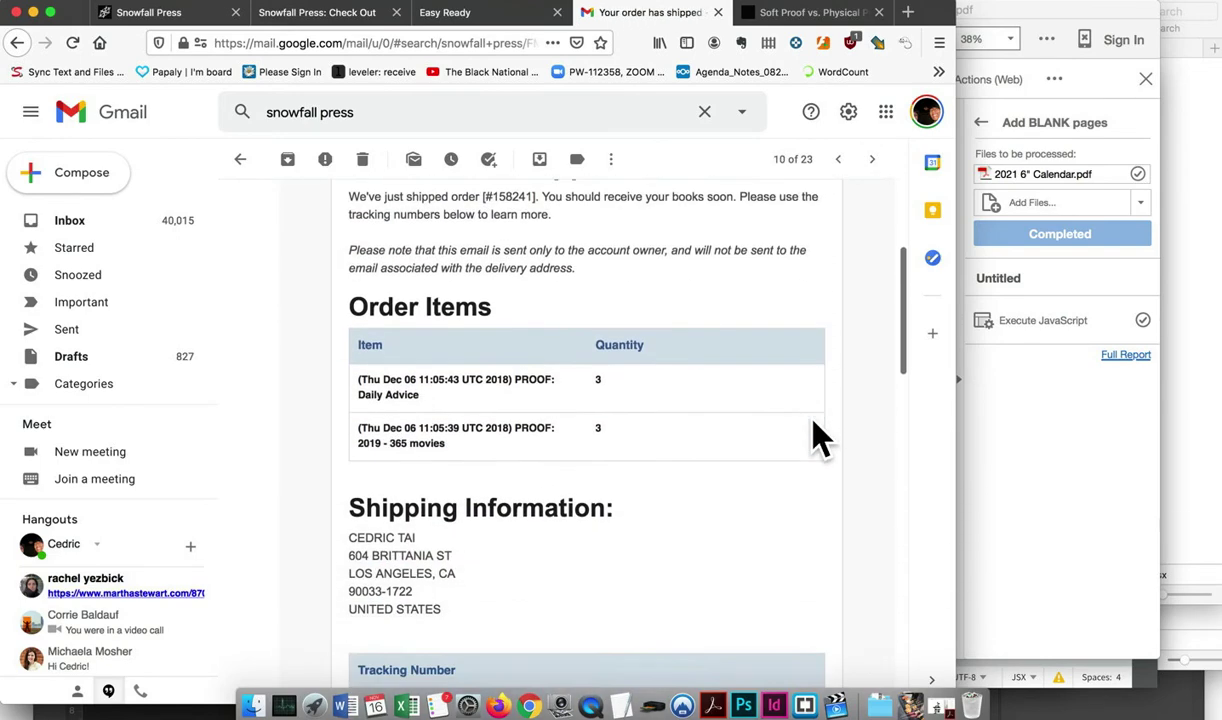
{"action": "scroll", "coordinate": [640, 380], "scroll_direction": "down", "scroll_amount": 20}
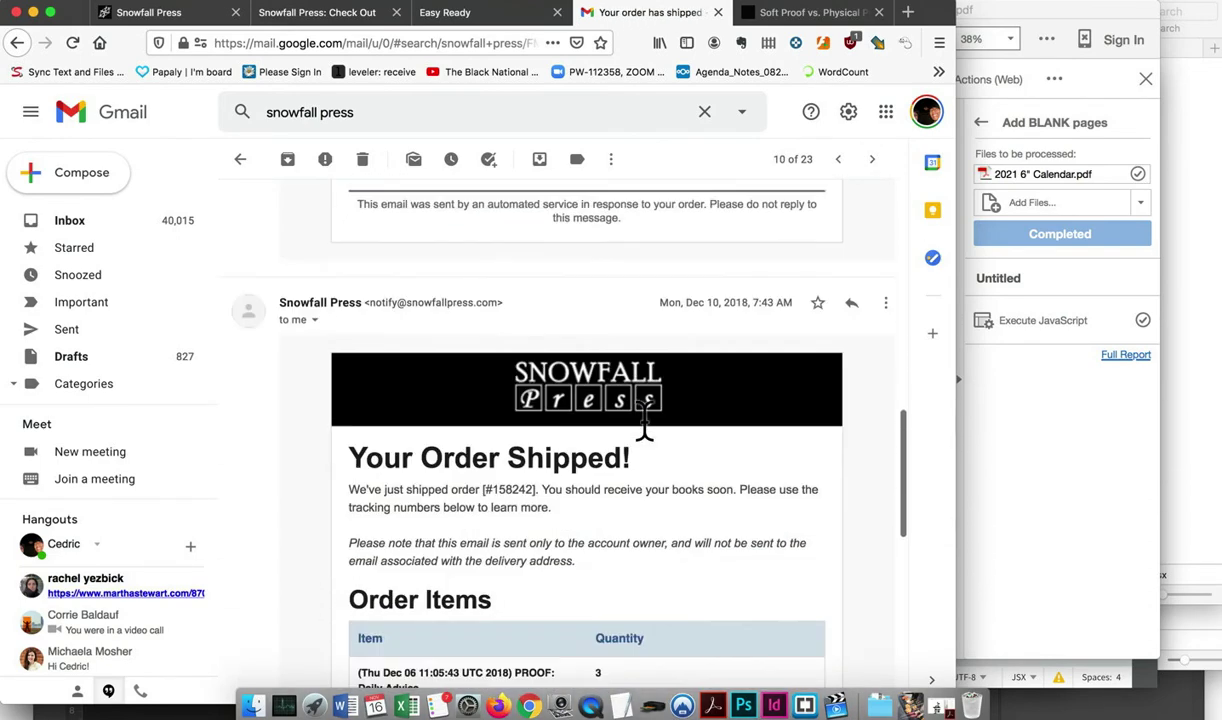
{"action": "scroll", "coordinate": [645, 440], "scroll_direction": "down", "scroll_amount": 1}
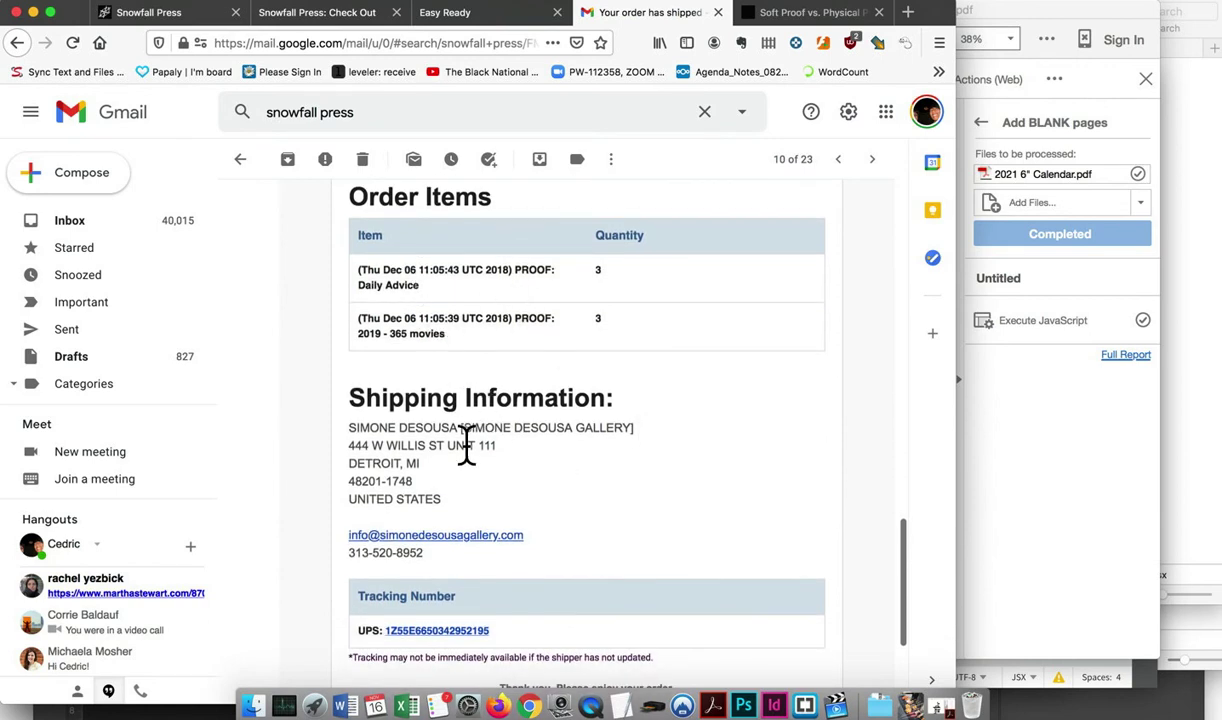
{"action": "scroll", "coordinate": [466, 445], "scroll_direction": "down", "scroll_amount": 4}
{"action": "scroll", "coordinate": [458, 379], "scroll_direction": "up", "scroll_amount": 4}
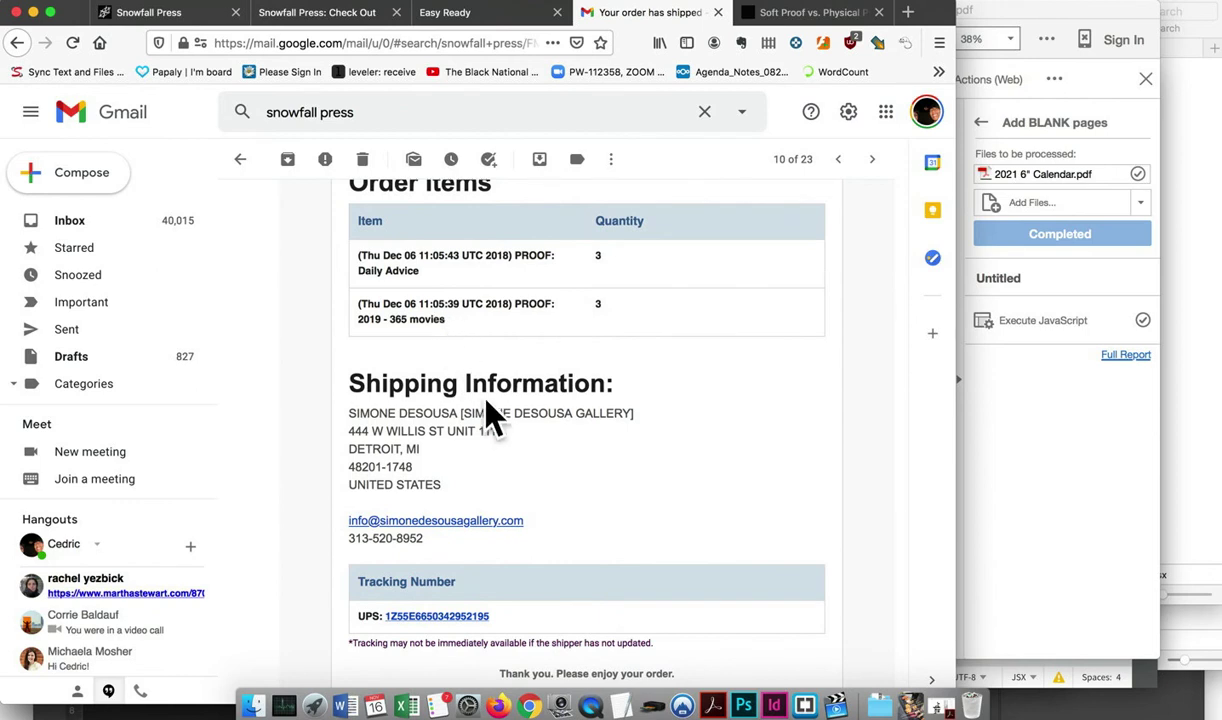
{"action": "scroll", "coordinate": [486, 409], "scroll_direction": "down", "scroll_amount": 4}
{"action": "scroll", "coordinate": [486, 409], "scroll_direction": "up", "scroll_amount": 5}
{"action": "scroll", "coordinate": [486, 409], "scroll_direction": "up", "scroll_amount": 20}
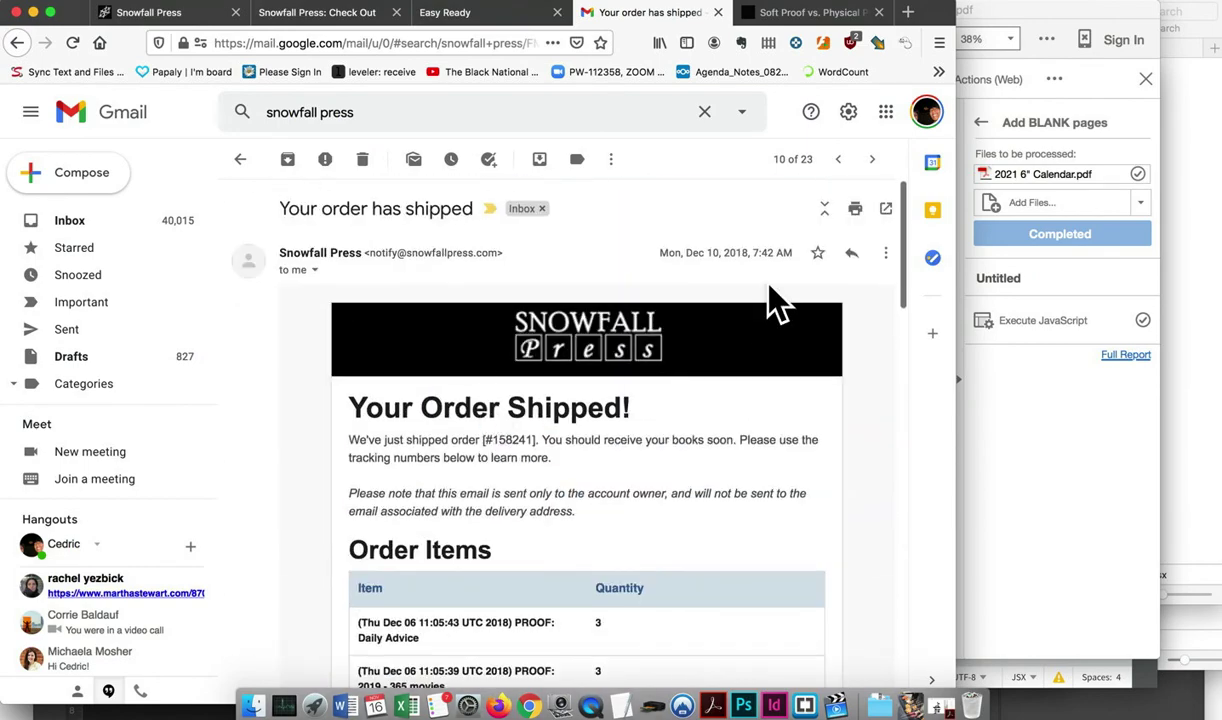
{"action": "scroll", "coordinate": [791, 322], "scroll_direction": "down", "scroll_amount": 9}
{"action": "scroll", "coordinate": [795, 328], "scroll_direction": "up", "scroll_amount": 3}
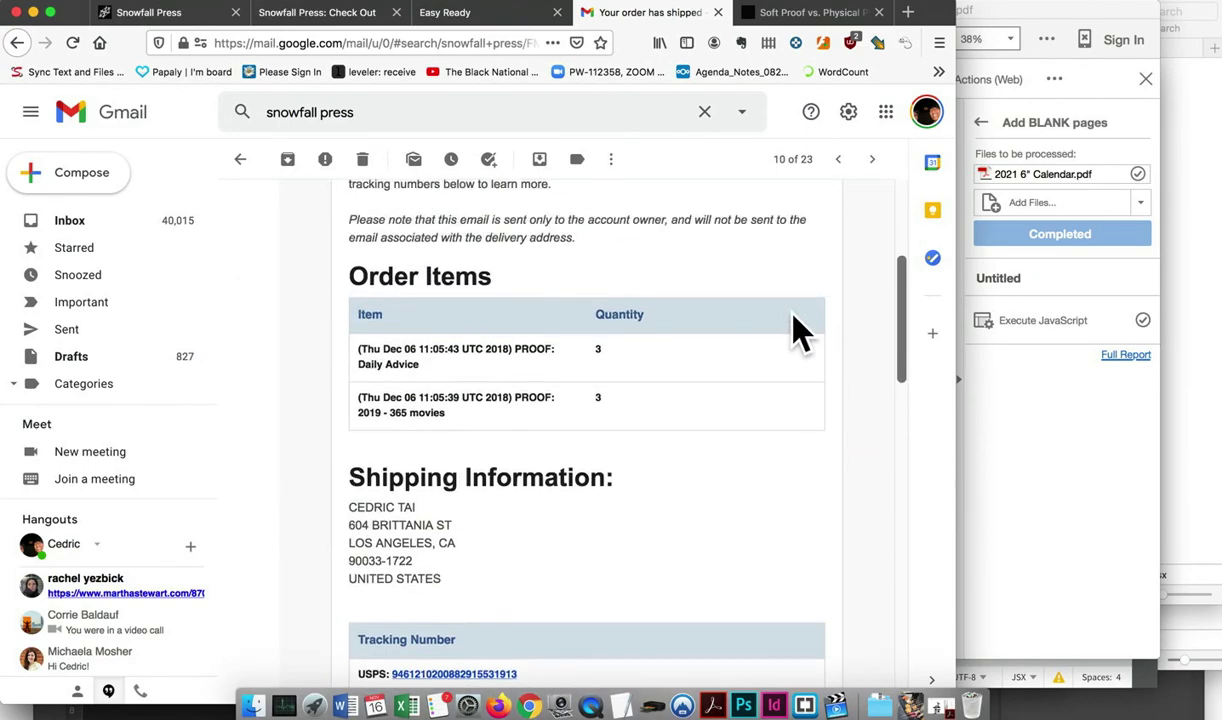
Look over the Thank you for your order, Holiday Schedule and debit card draft emails, then close the draft
{"action": "left_click", "coordinate": [872, 159]}
{"action": "scroll", "coordinate": [794, 469], "scroll_direction": "down", "scroll_amount": 5}
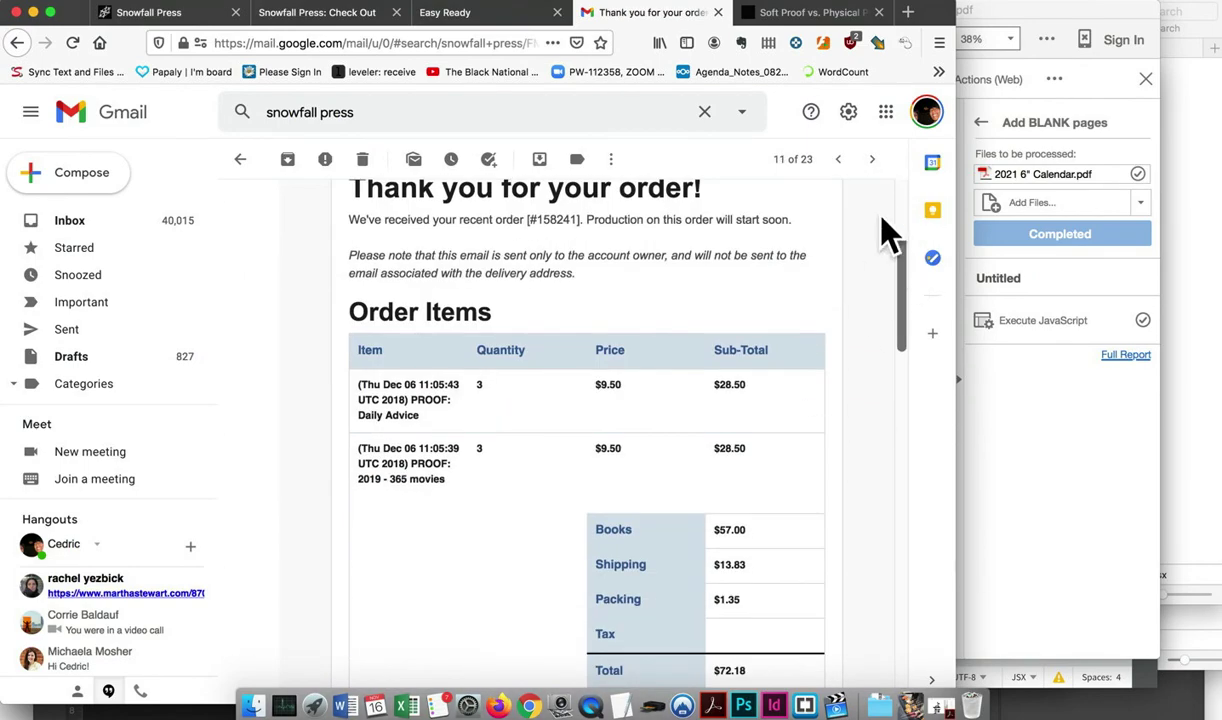
{"action": "left_click", "coordinate": [872, 159]}
{"action": "scroll", "coordinate": [810, 450], "scroll_direction": "down", "scroll_amount": 7}
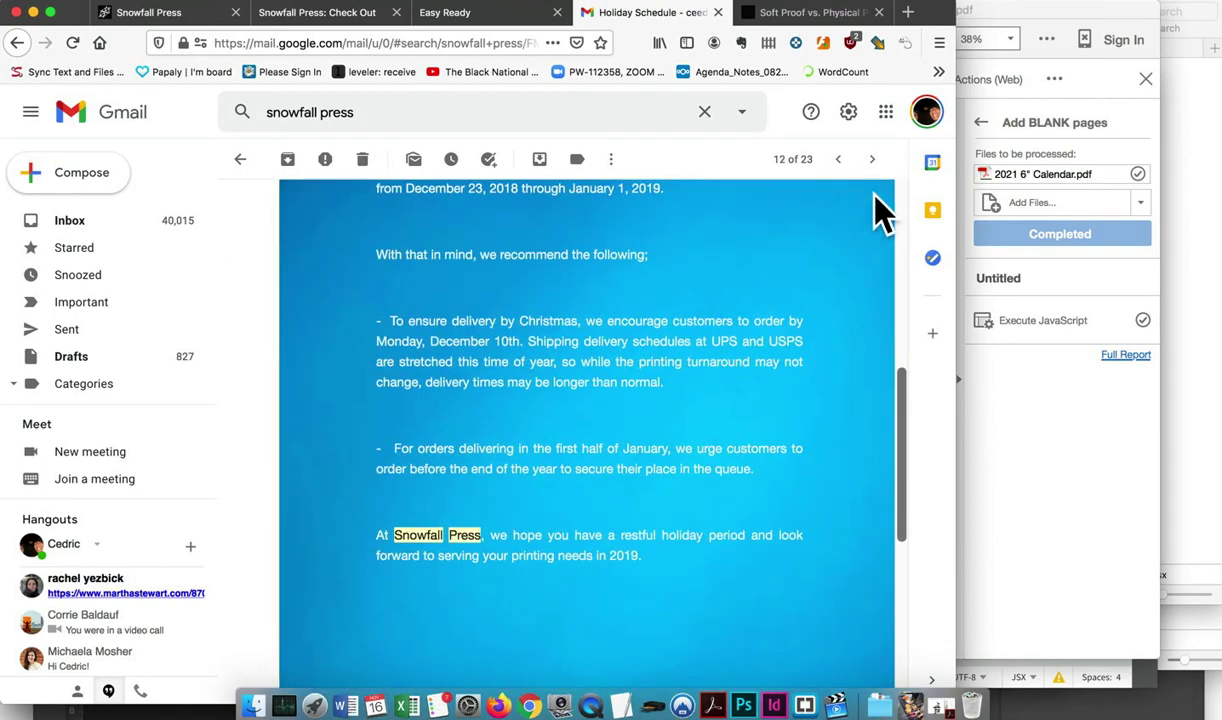
{"action": "left_click", "coordinate": [872, 159]}
{"action": "left_click", "coordinate": [872, 159]}
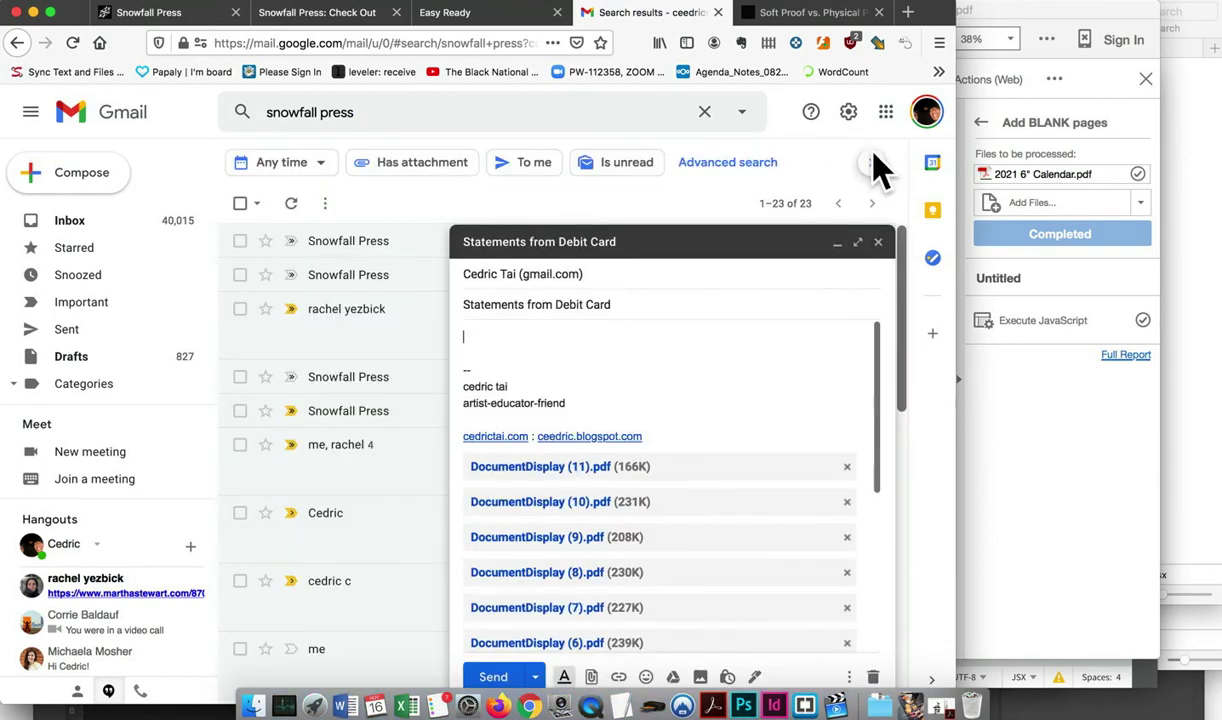
{"action": "scroll", "coordinate": [775, 545], "scroll_direction": "down", "scroll_amount": 5}
{"action": "scroll", "coordinate": [770, 560], "scroll_direction": "up", "scroll_amount": 5}
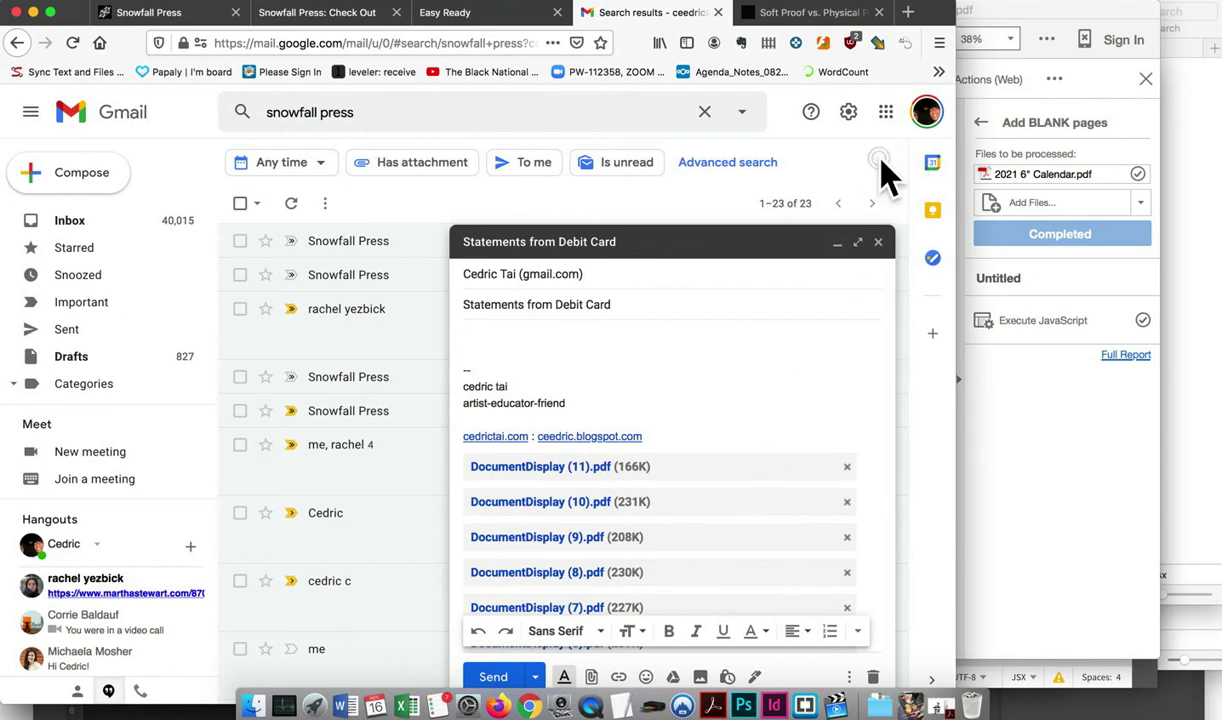
{"action": "left_click", "coordinate": [877, 201]}
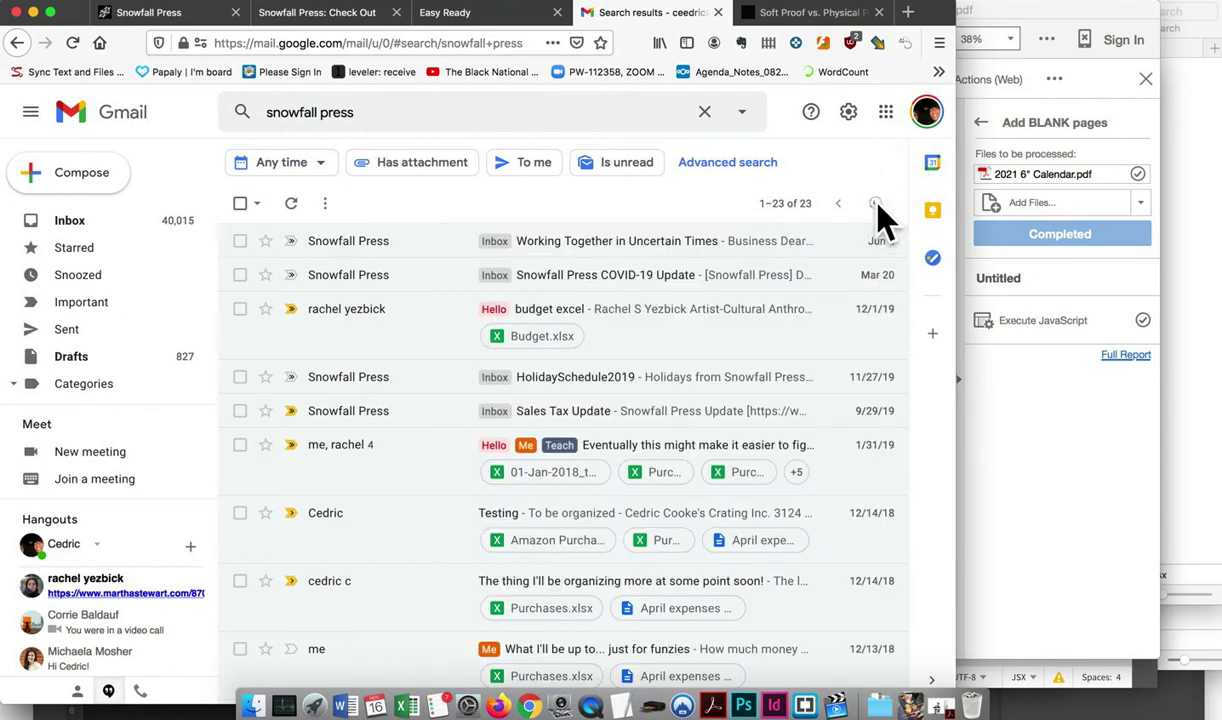
Back on the checkout, lower the proof quantity to 6
{"action": "left_click", "coordinate": [297, 14]}
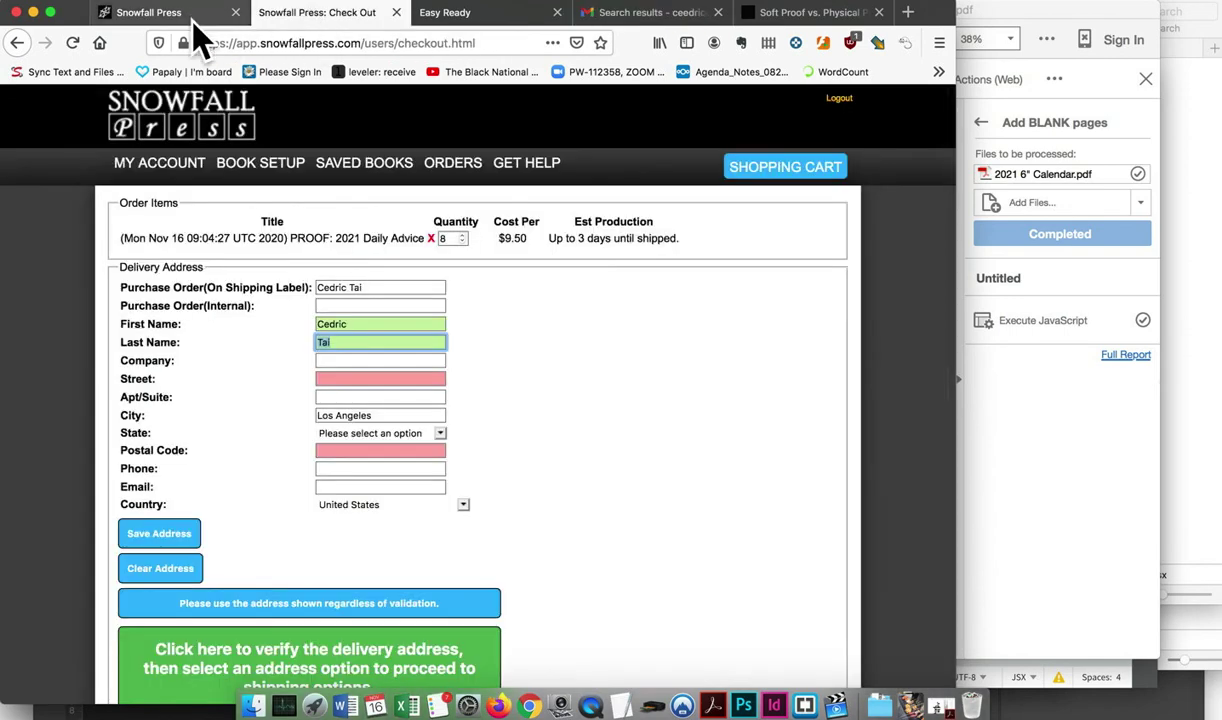
{"action": "left_click", "coordinate": [462, 241]}
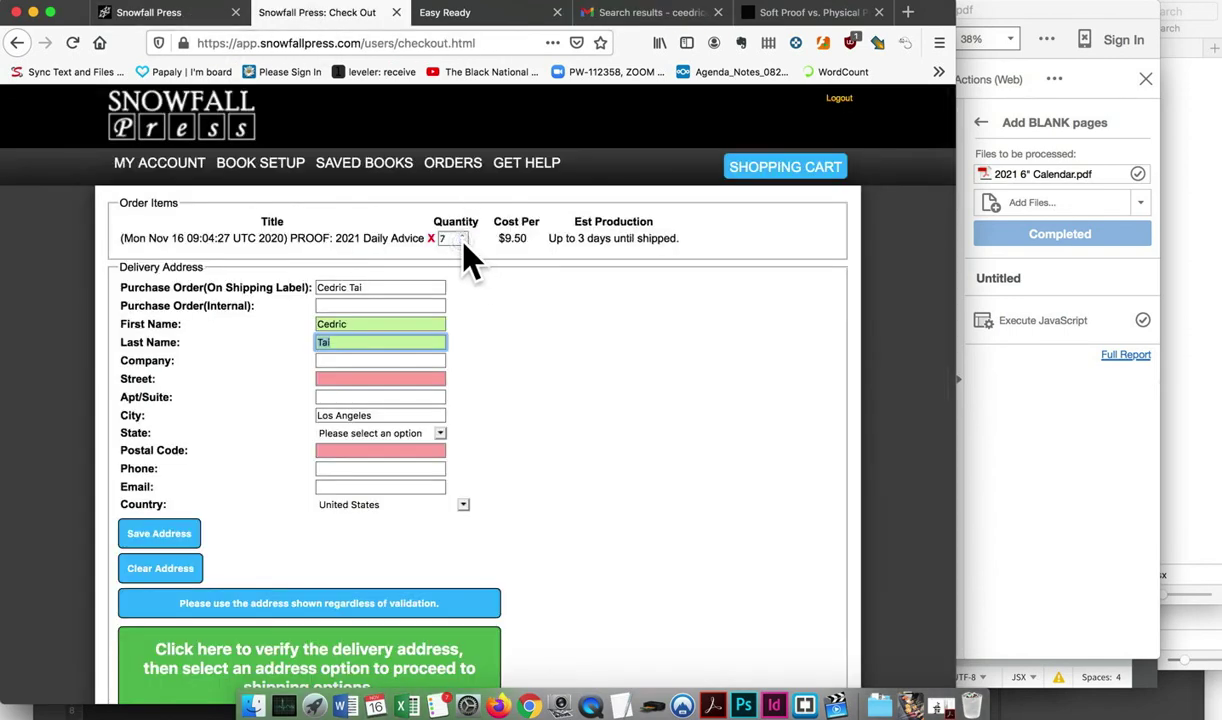
{"action": "left_click", "coordinate": [462, 241]}
{"action": "left_click", "coordinate": [462, 235]}
{"action": "left_click", "coordinate": [462, 241]}
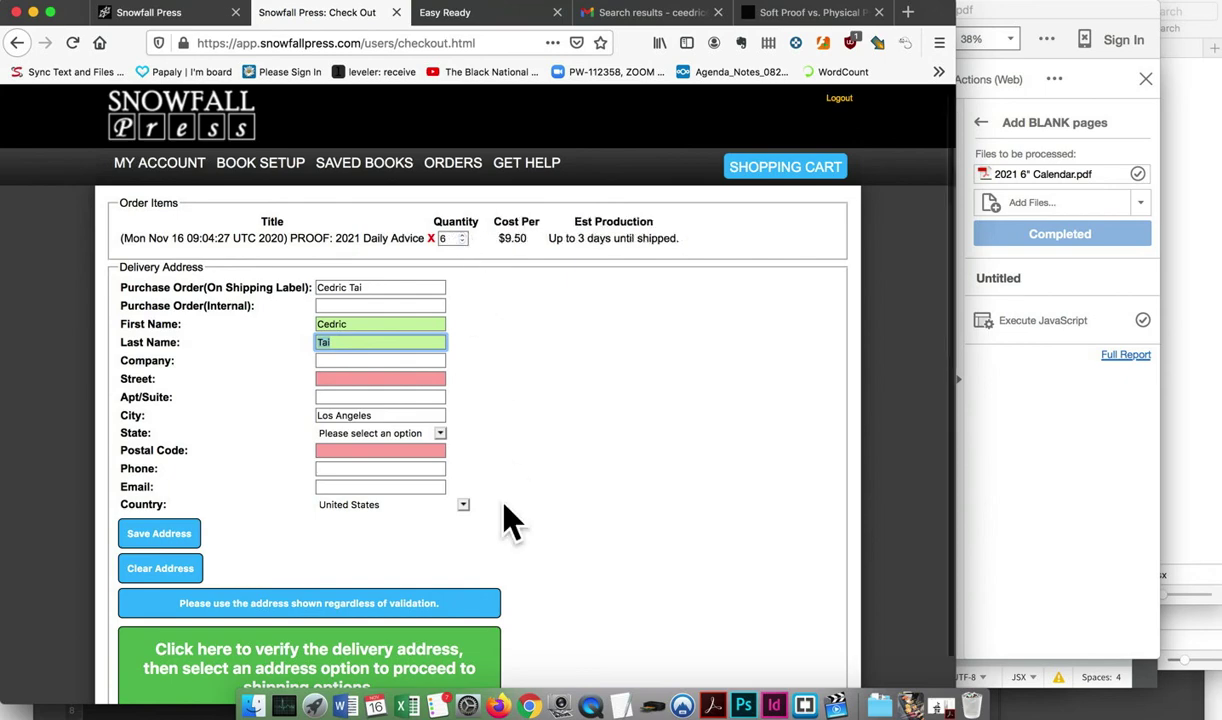
{"action": "scroll", "coordinate": [508, 520], "scroll_direction": "down", "scroll_amount": 1}
Enter the delivery postal code and street address
{"action": "left_click", "coordinate": [393, 420]}
{"action": "type", "text": "90033"}
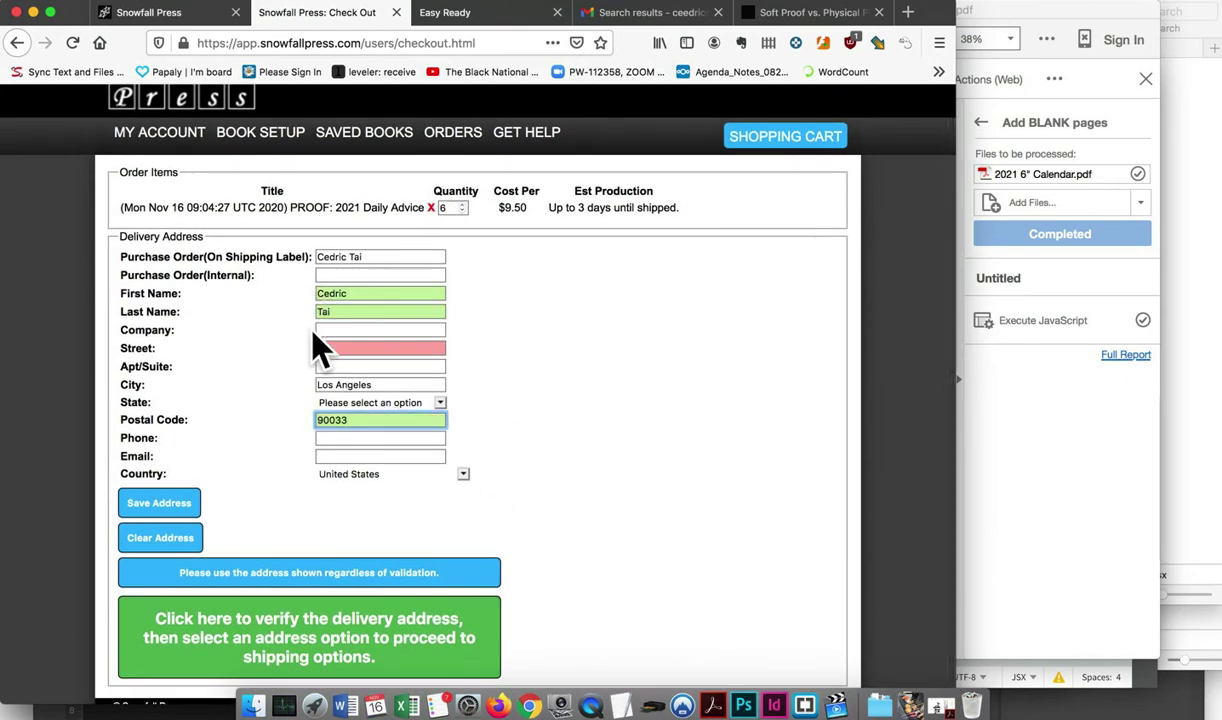
{"action": "left_click", "coordinate": [328, 346]}
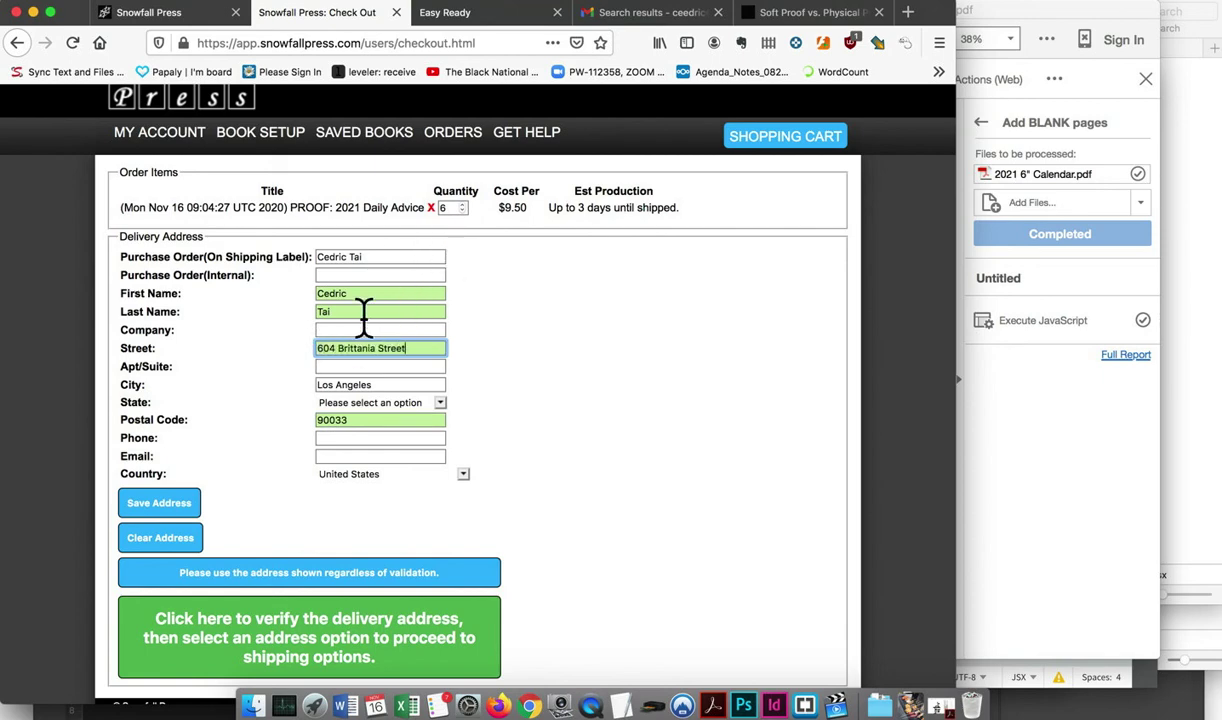
{"action": "left_click", "coordinate": [352, 329]}
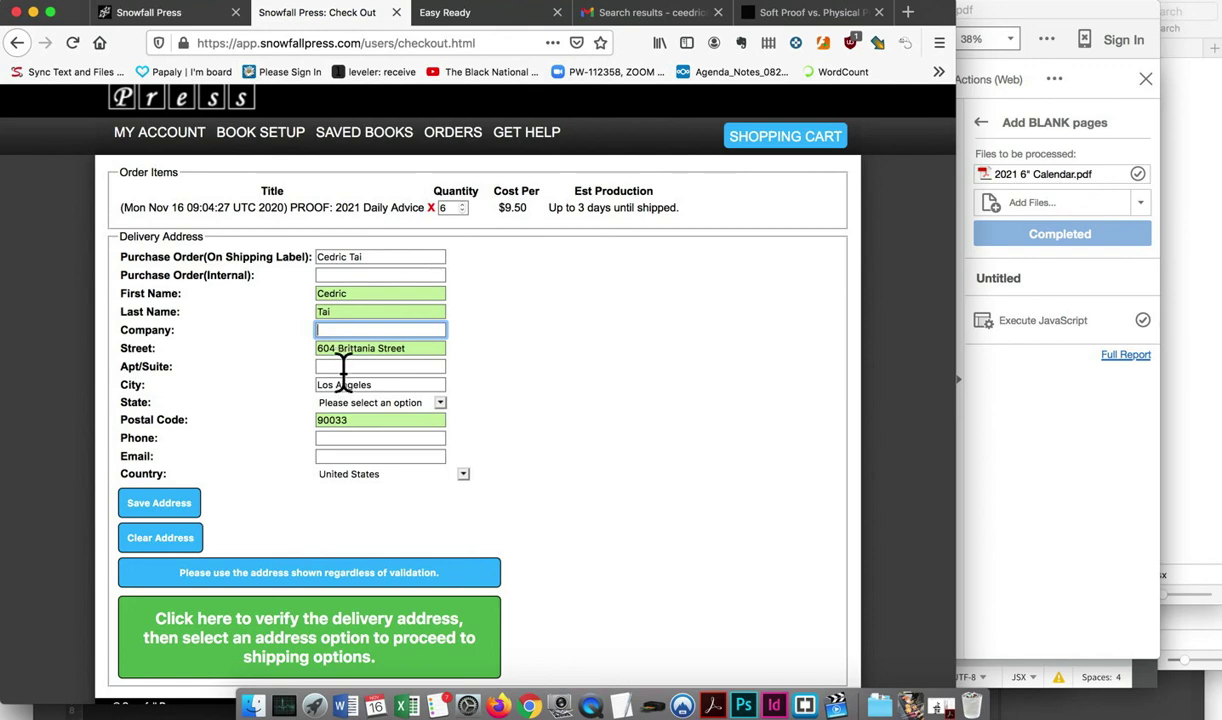
Choose California as the state and fill in the contact phone number and e-mail
{"action": "left_click", "coordinate": [375, 403]}
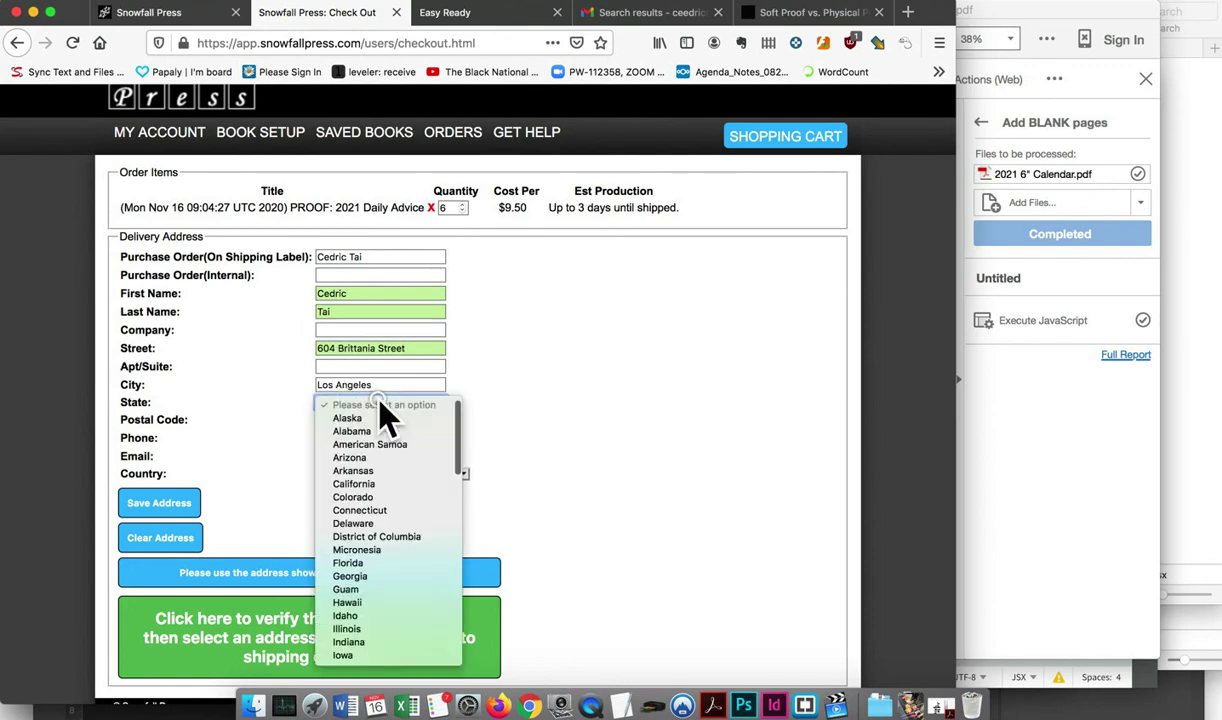
{"action": "left_click", "coordinate": [378, 492]}
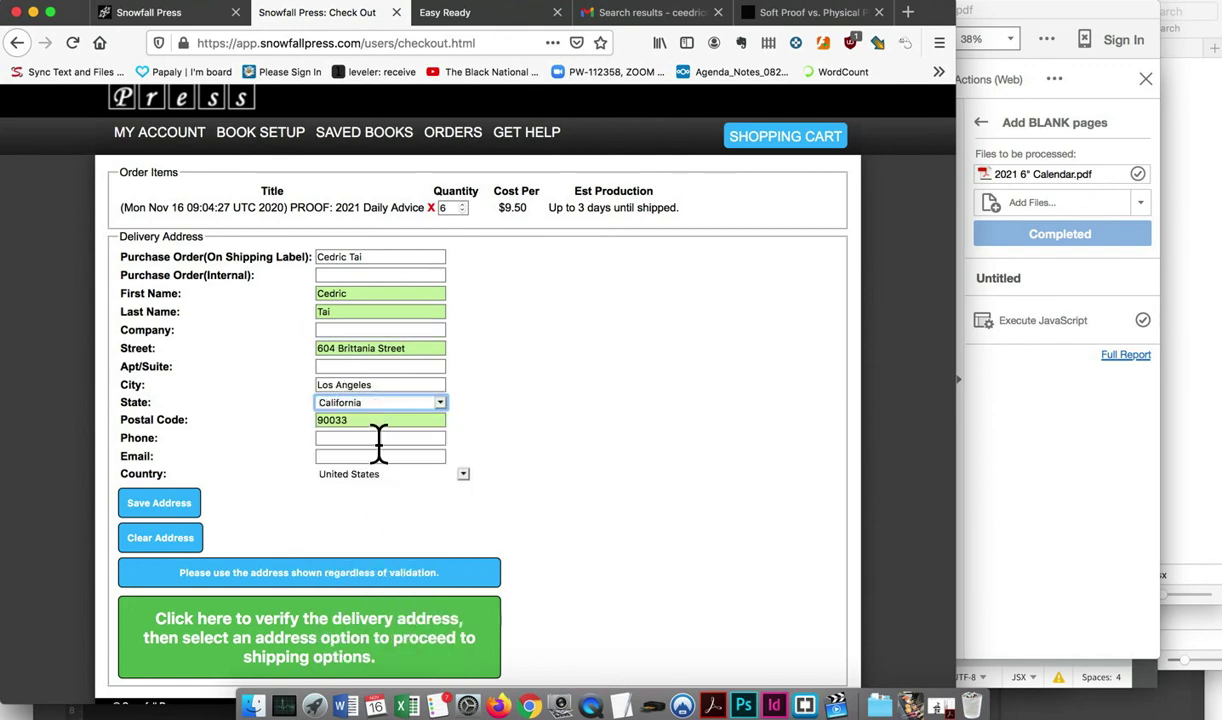
{"action": "left_click", "coordinate": [378, 438]}
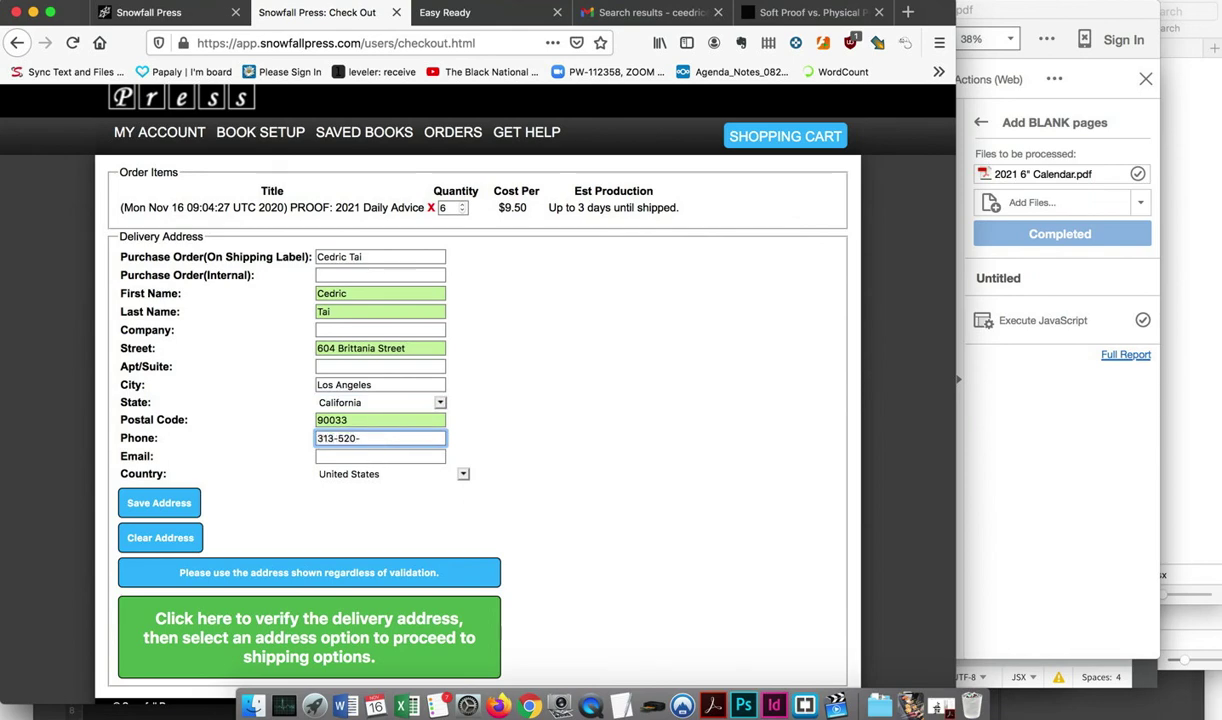
{"action": "left_click", "coordinate": [380, 456]}
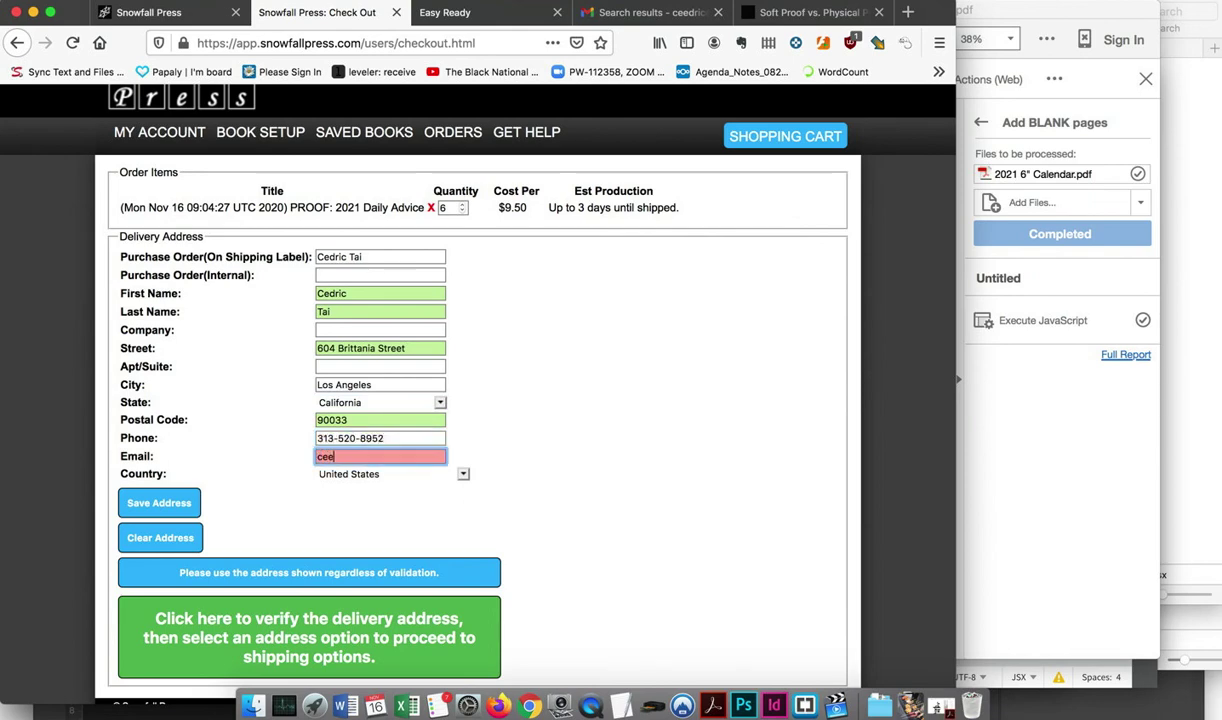
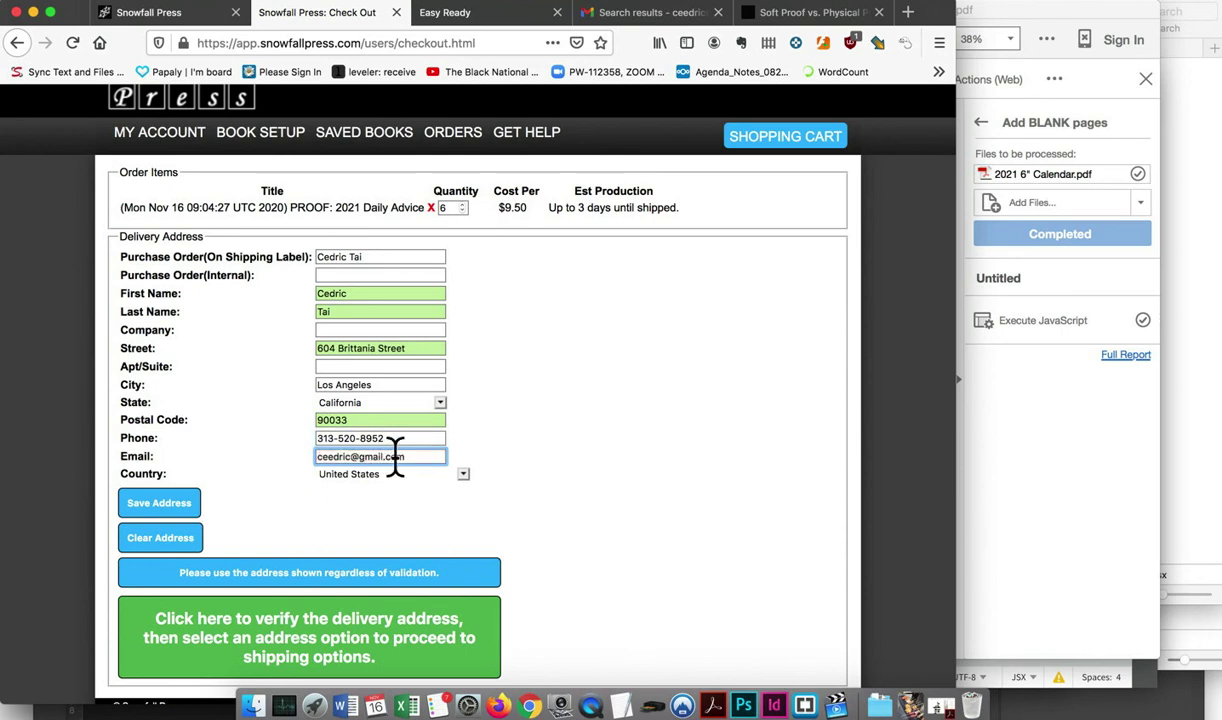
{"action": "left_click", "coordinate": [334, 368]}
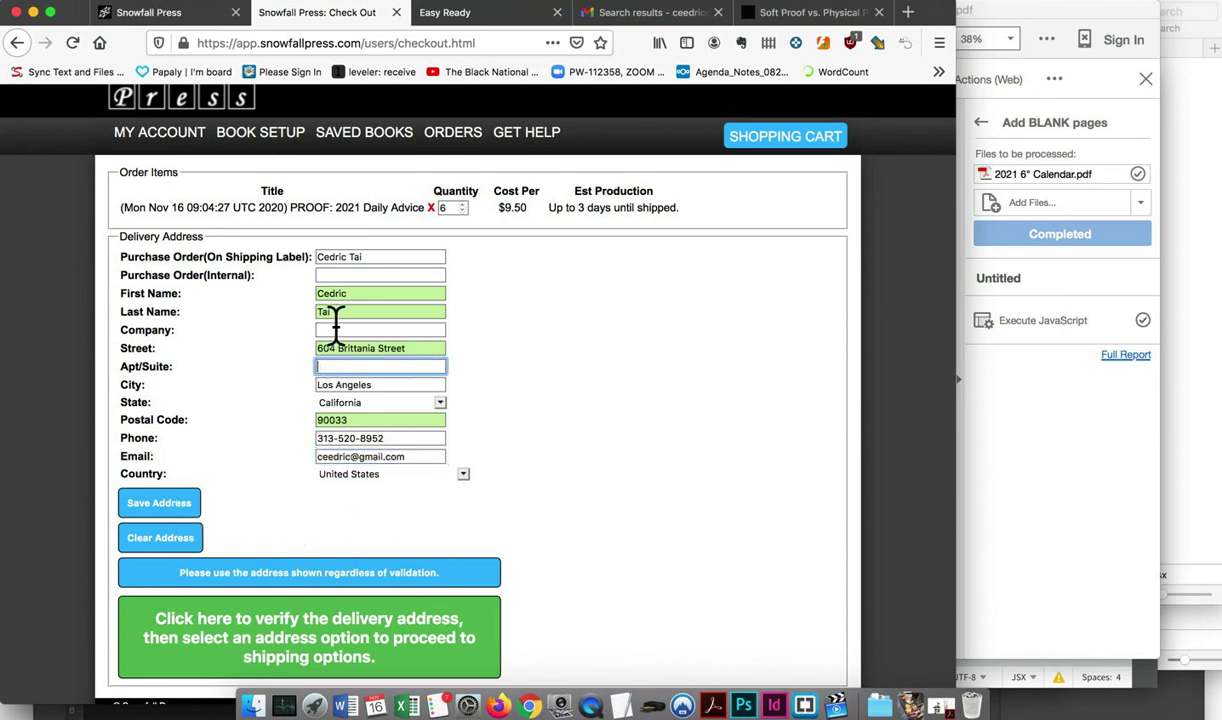
{"action": "left_click", "coordinate": [338, 330]}
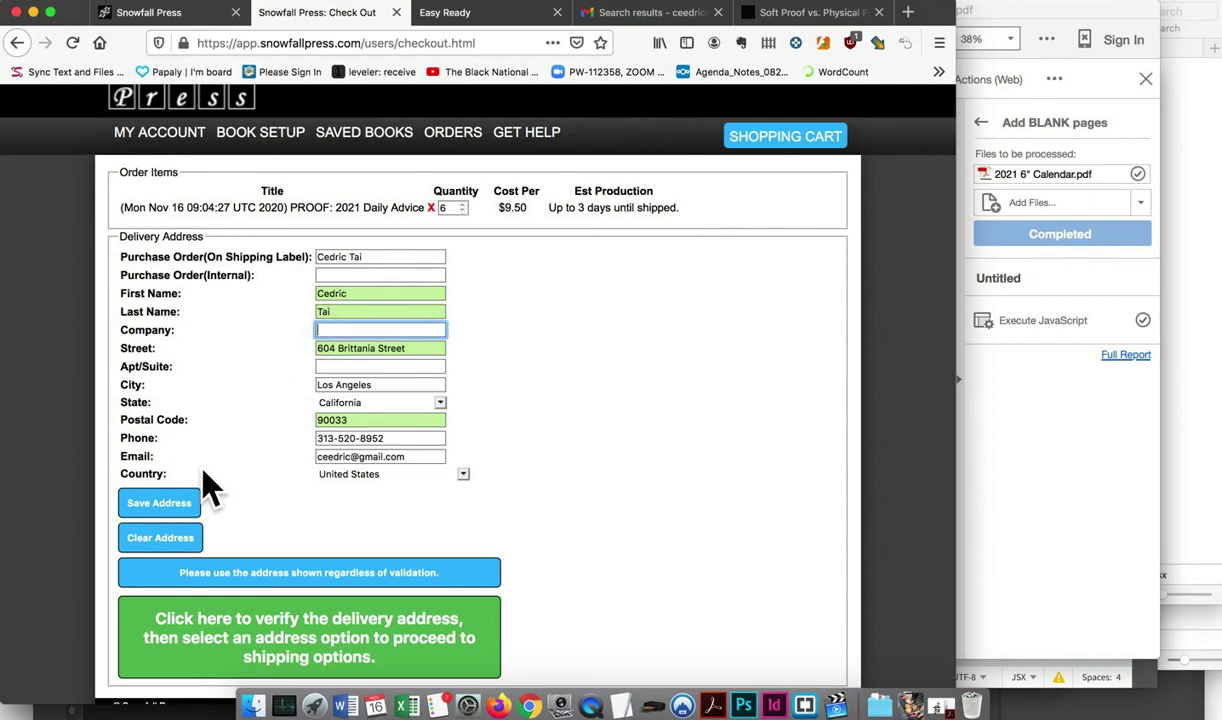
Save the delivery address, verify it, and accept the suggested standardized address
{"action": "left_click", "coordinate": [166, 506]}
{"action": "scroll", "coordinate": [368, 490], "scroll_direction": "down", "scroll_amount": 1}
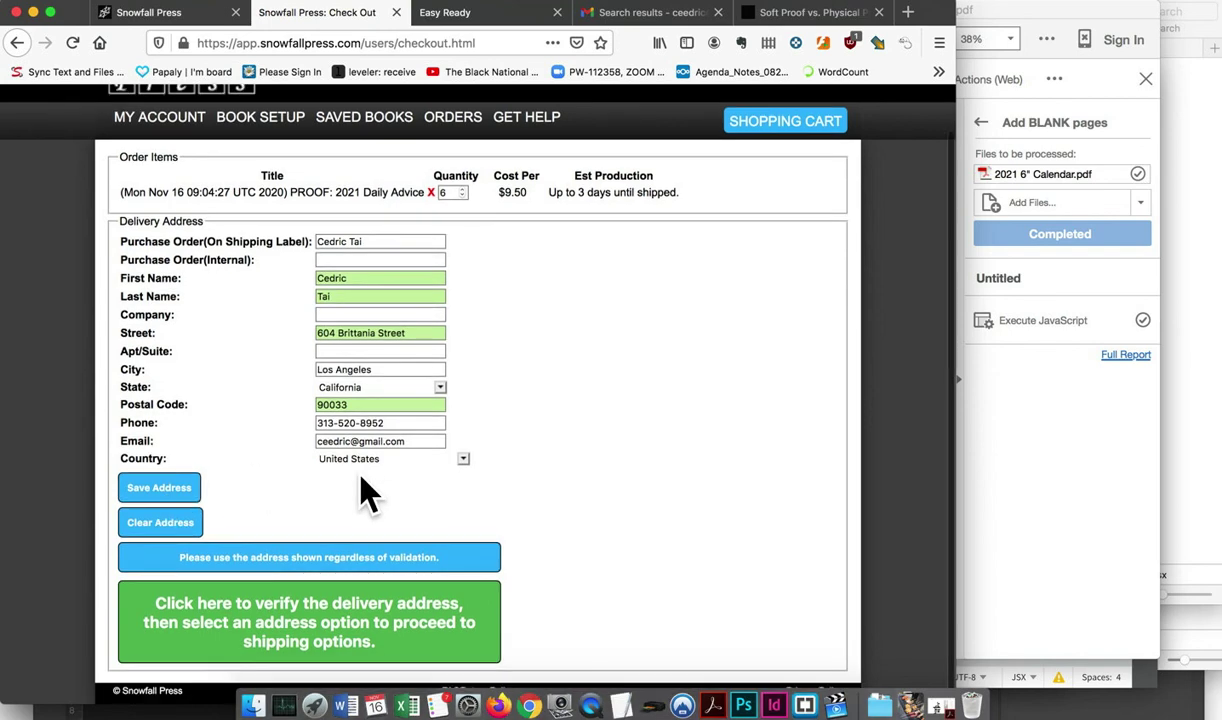
{"action": "left_click", "coordinate": [382, 630]}
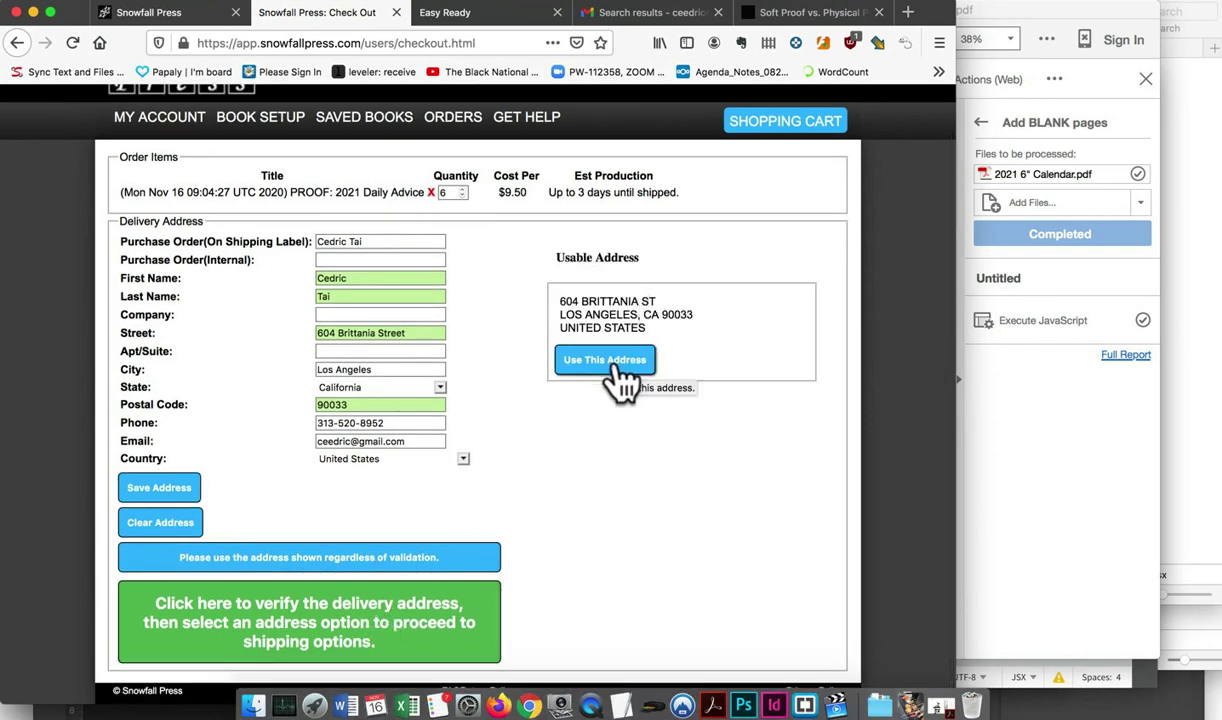
{"action": "left_click", "coordinate": [614, 364]}
{"action": "scroll", "coordinate": [486, 499], "scroll_direction": "down", "scroll_amount": 5}
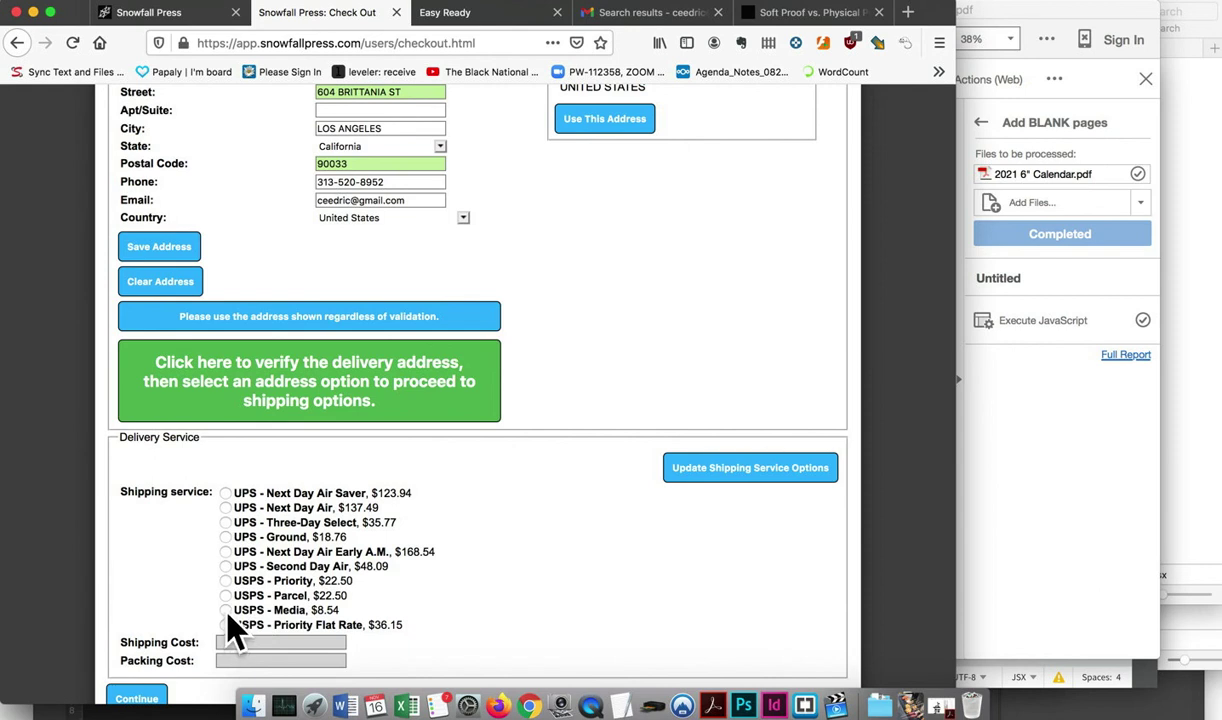
Select UPS Ground shipping at $19.22, reselecting it after the rates update
{"action": "left_click", "coordinate": [226, 538]}
{"action": "scroll", "coordinate": [314, 657], "scroll_direction": "down", "scroll_amount": 1}
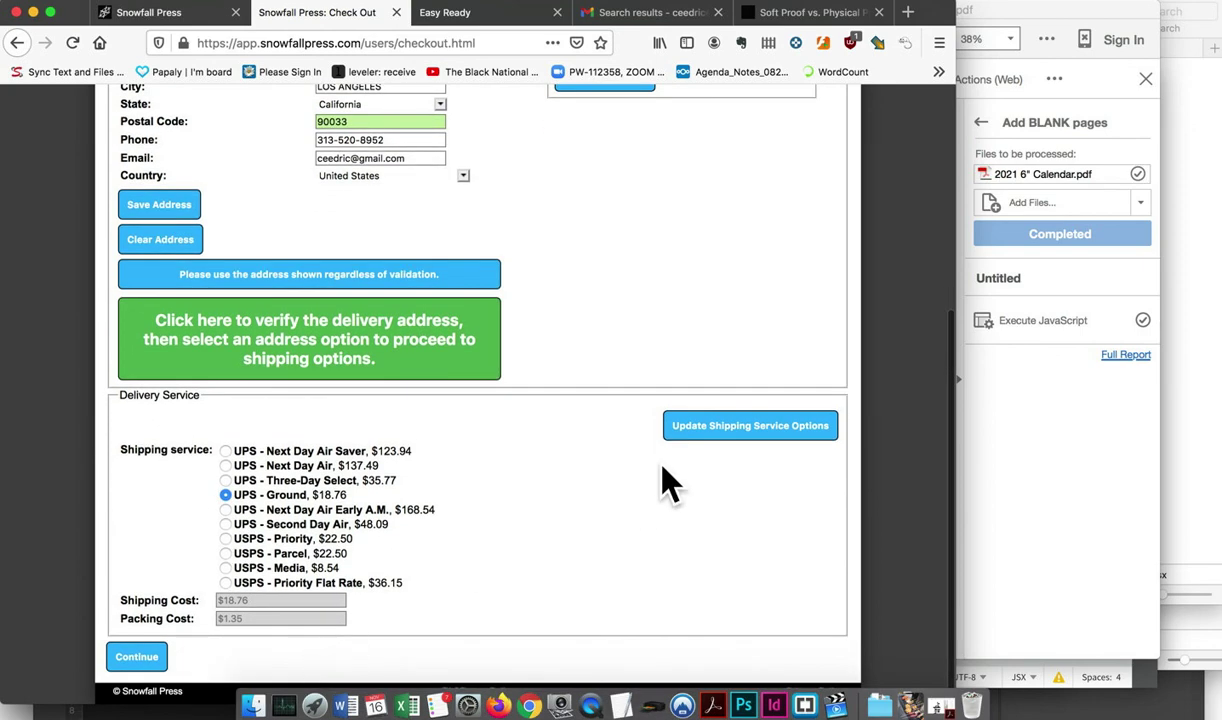
{"action": "scroll", "coordinate": [570, 502], "scroll_direction": "up", "scroll_amount": 5}
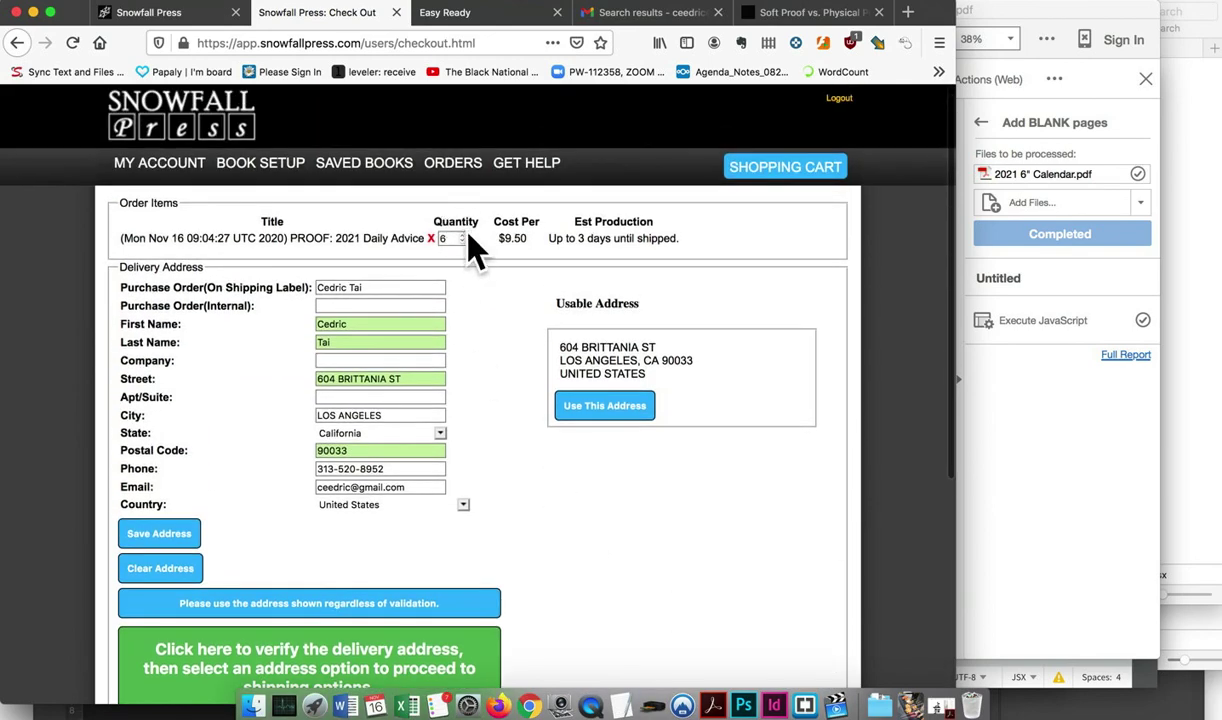
{"action": "scroll", "coordinate": [469, 400], "scroll_direction": "down", "scroll_amount": 5}
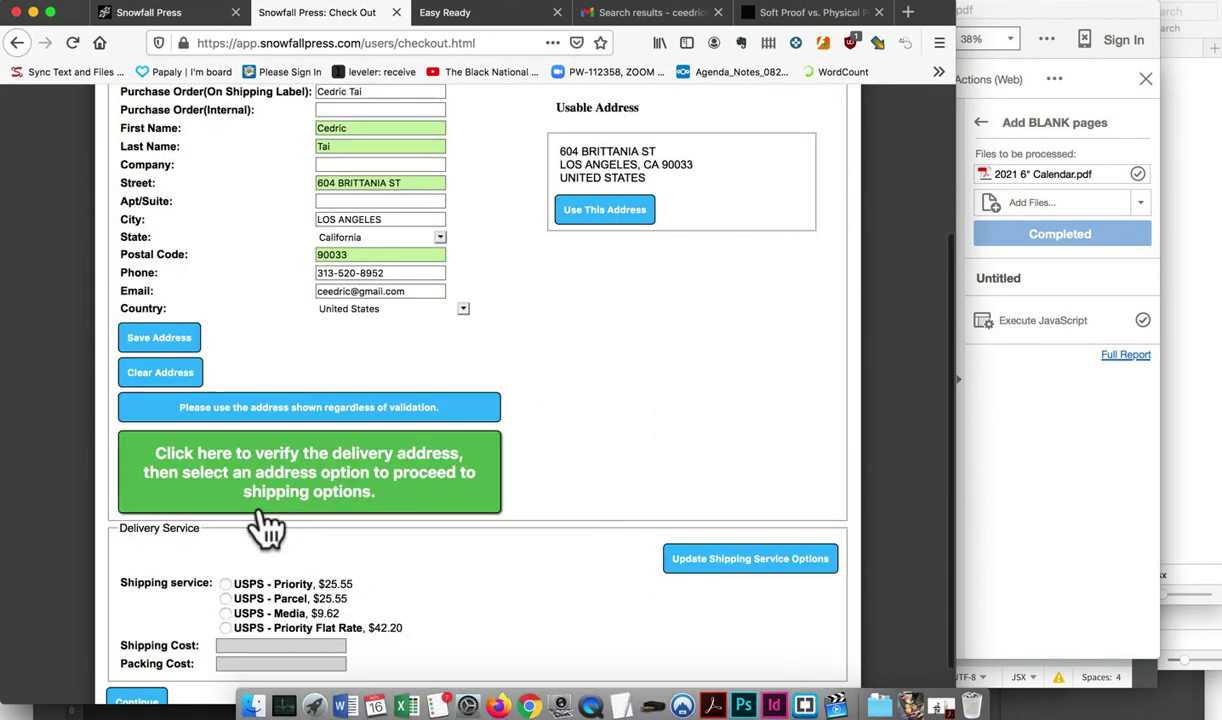
{"action": "scroll", "coordinate": [268, 600], "scroll_direction": "down", "scroll_amount": 2}
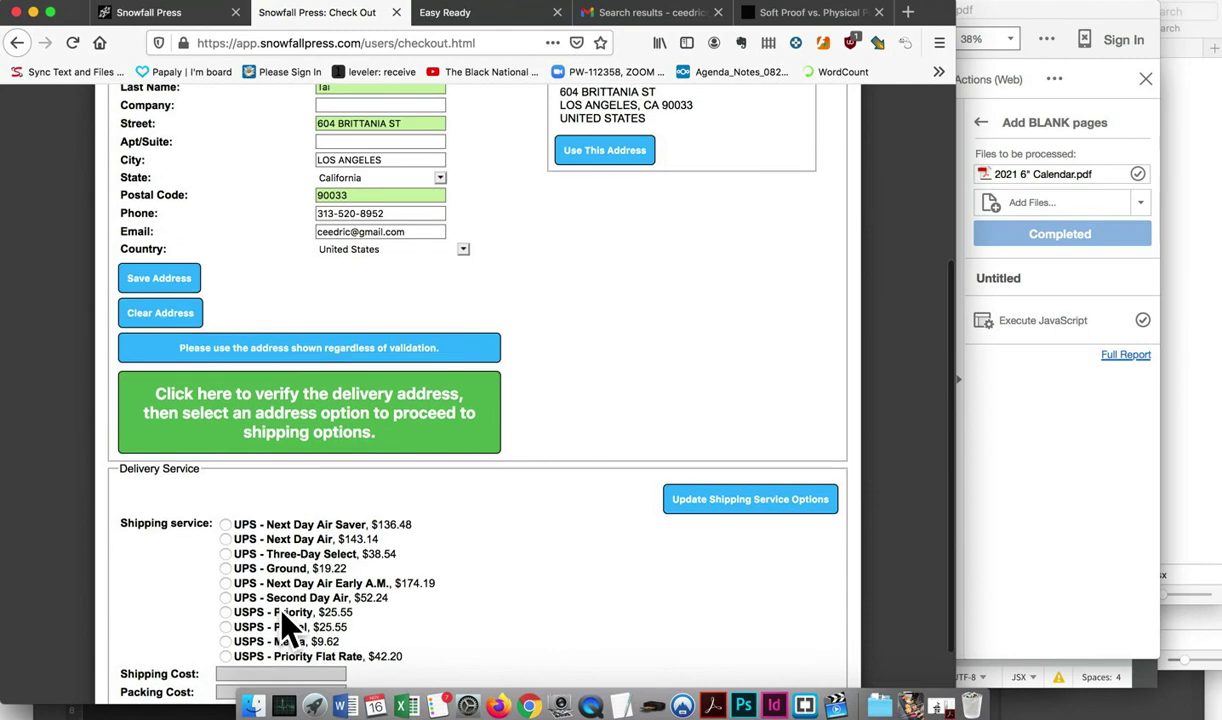
{"action": "scroll", "coordinate": [465, 540], "scroll_direction": "up", "scroll_amount": 5}
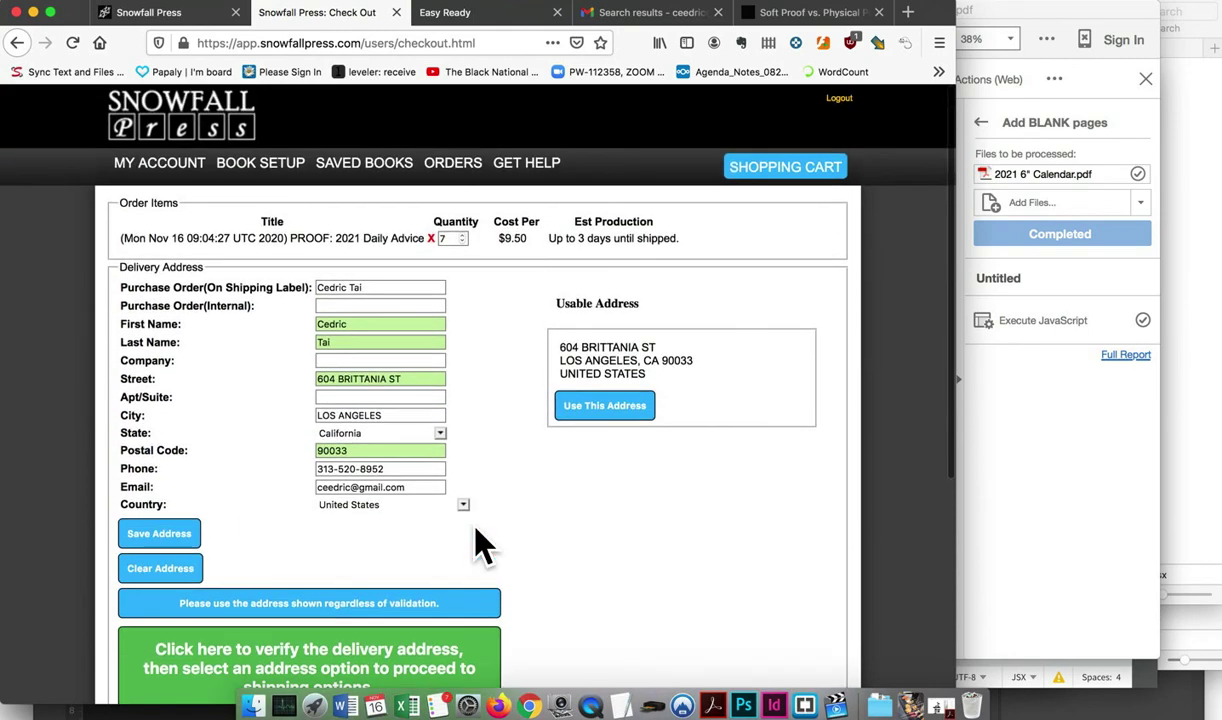
{"action": "scroll", "coordinate": [418, 400], "scroll_direction": "down", "scroll_amount": 5}
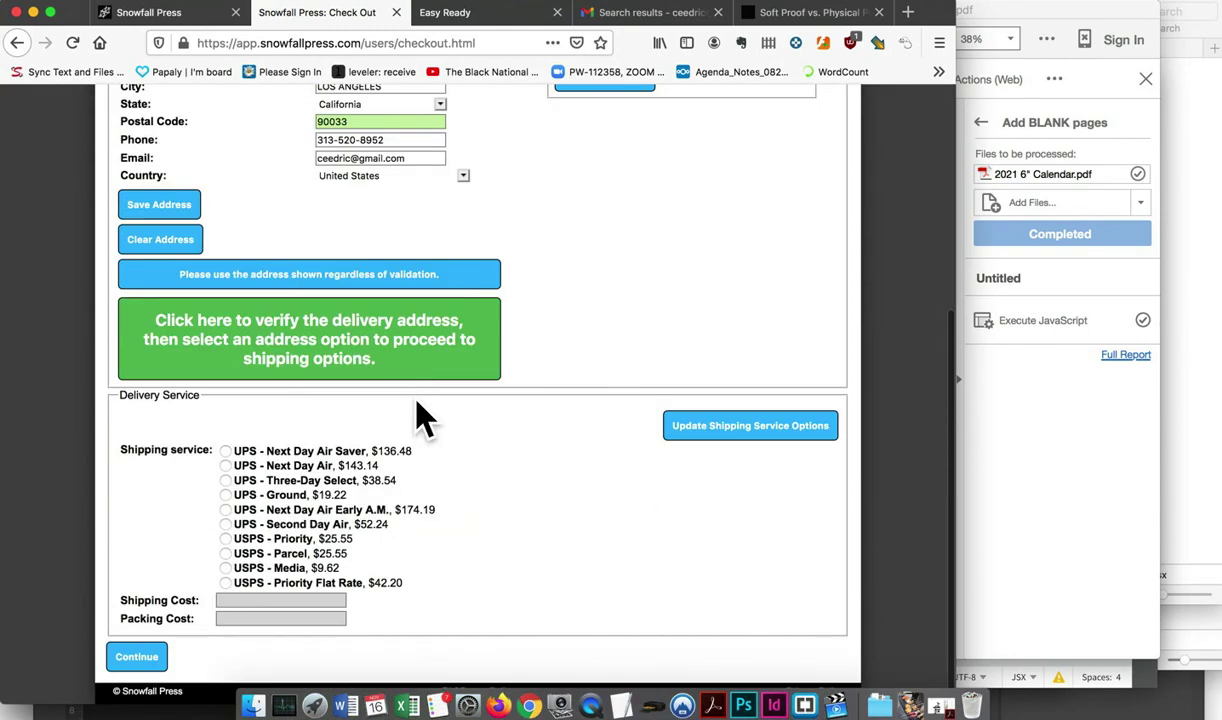
{"action": "left_click", "coordinate": [227, 496]}
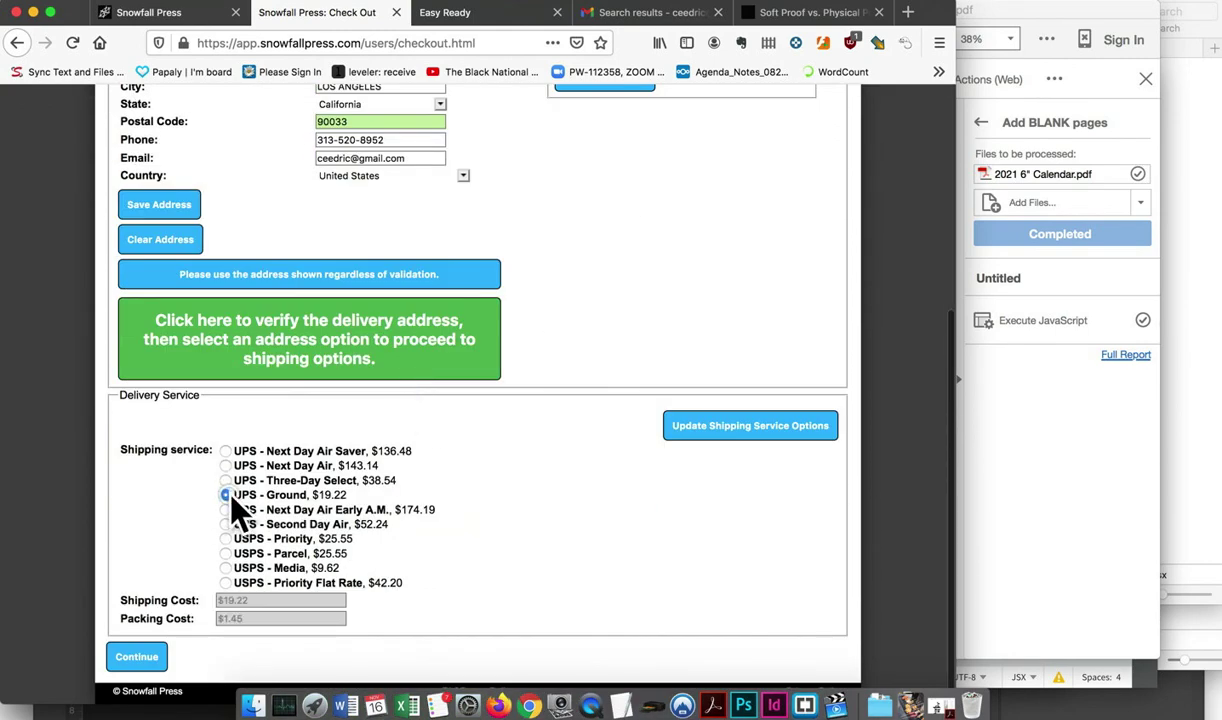
Continue to the Payment Information page showing the $87.17 total
{"action": "left_click", "coordinate": [155, 665]}
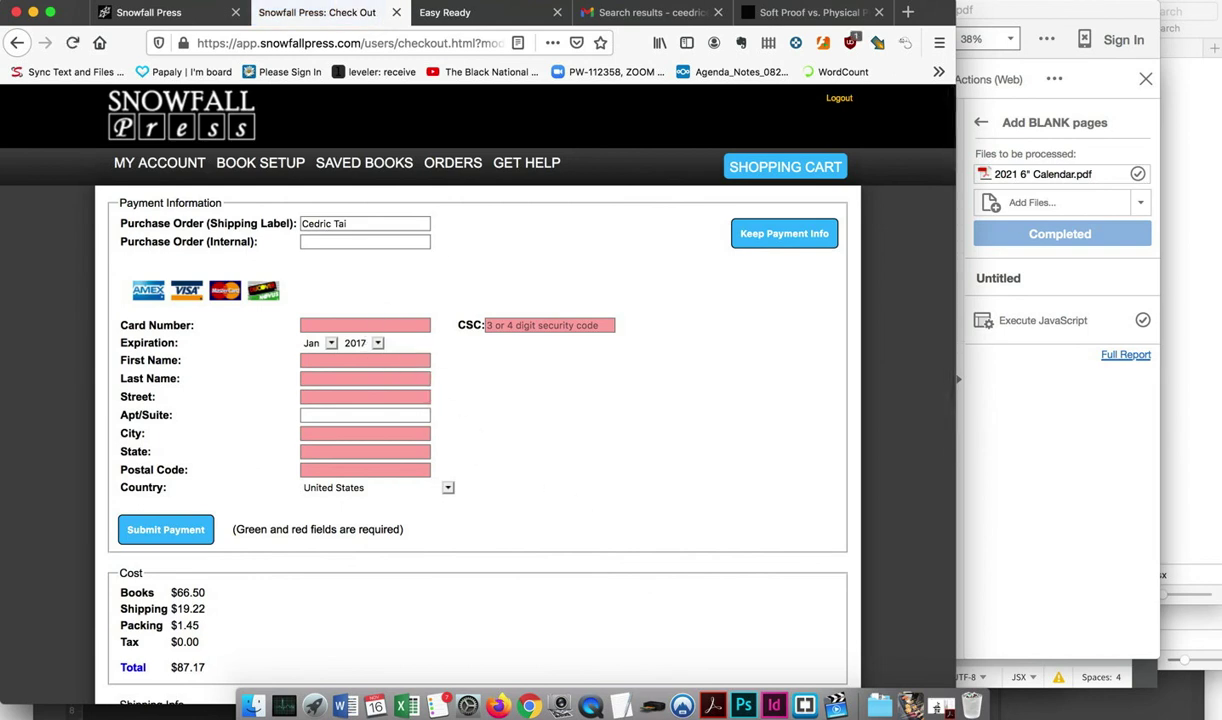
{"action": "left_click", "coordinate": [805, 34]}
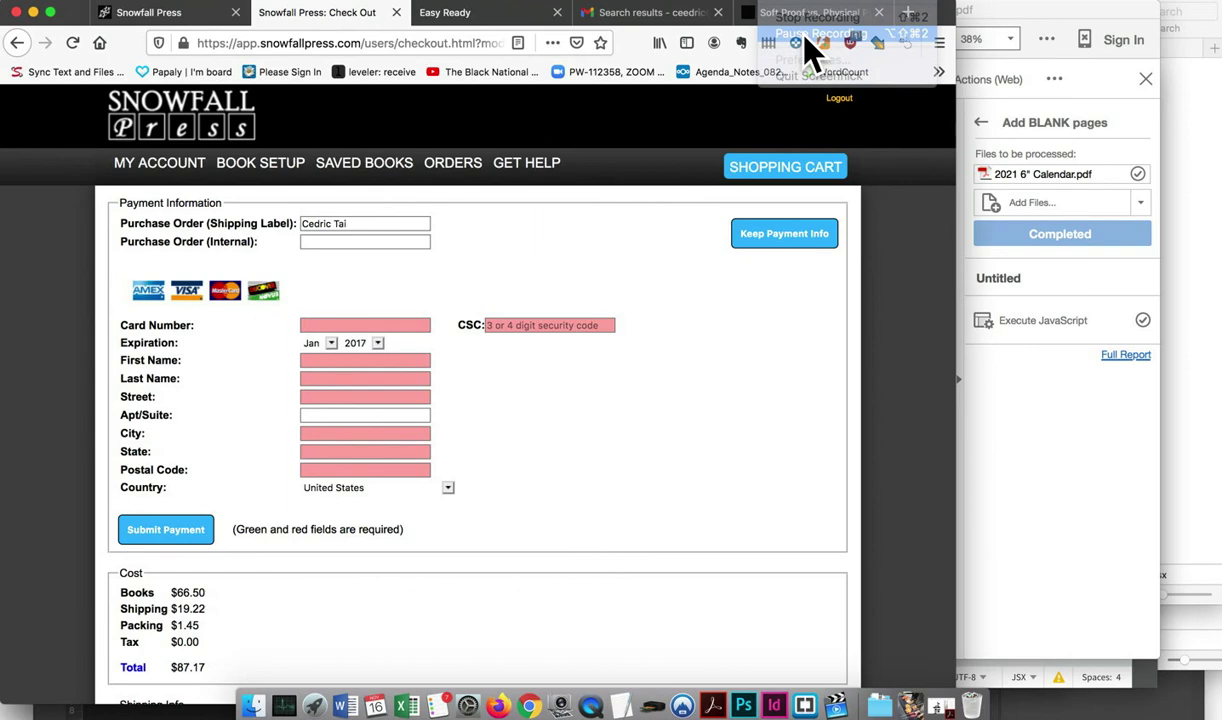